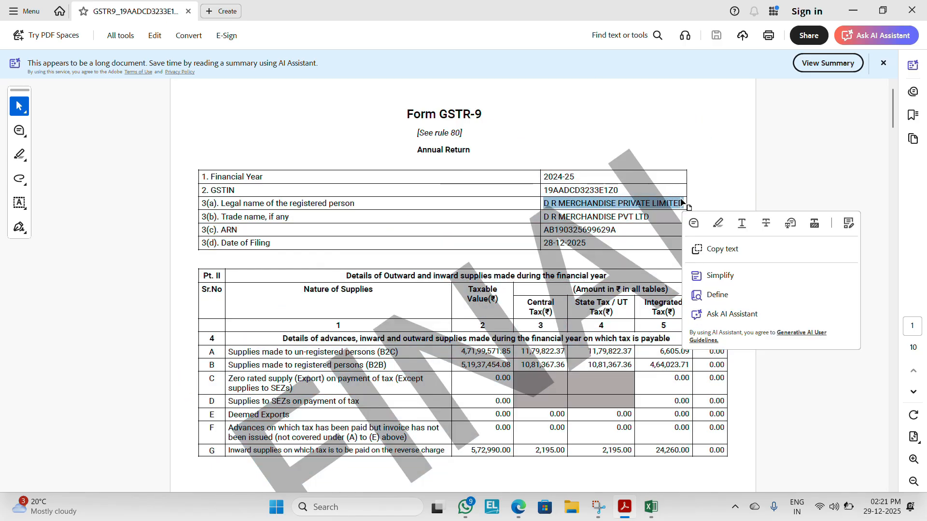
Step: Copy the legal name D R MERCHANDISE PRIVATE LIMITED from the GSTR-9 PDF into the Legal Name field of the GSTR 9C utility in Excel
{"action": "key", "text": "ctrl+c"}
{"action": "key", "text": "alt+Tab"}
{"action": "key", "text": "ctrl+v"}
{"action": "key", "text": "Return"}
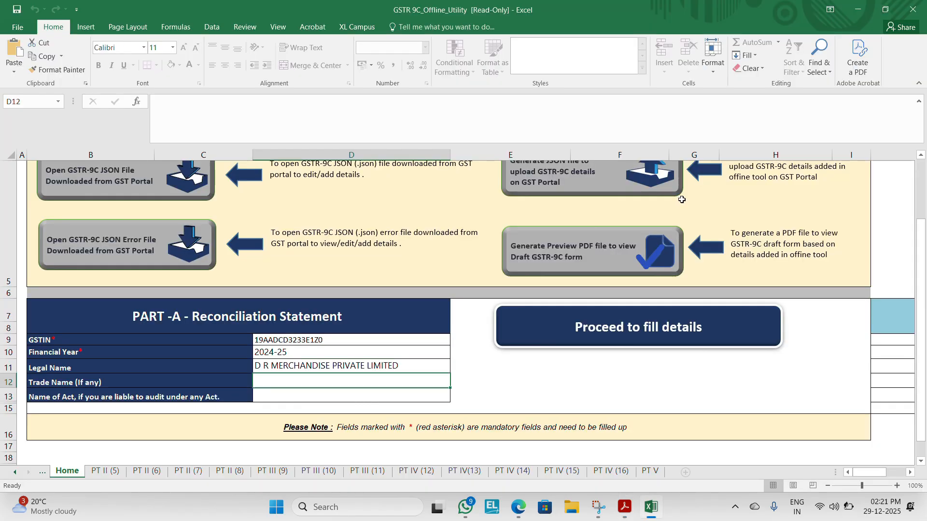
Step: Copy the trade name D R MERCHANDISE PVT LTD from the GSTR-9 PDF into the utility's Trade Name field
{"action": "key", "text": "alt+Tab"}
{"action": "left_click_drag", "start_coordinate": [545, 217], "coordinate": [645, 216]}
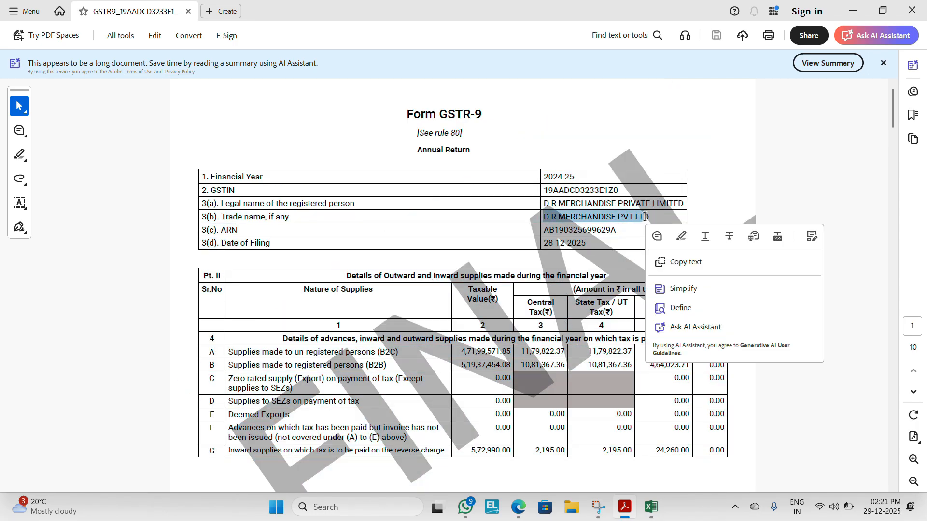
{"action": "key", "text": "ctrl+c"}
{"action": "key", "text": "alt+Tab"}
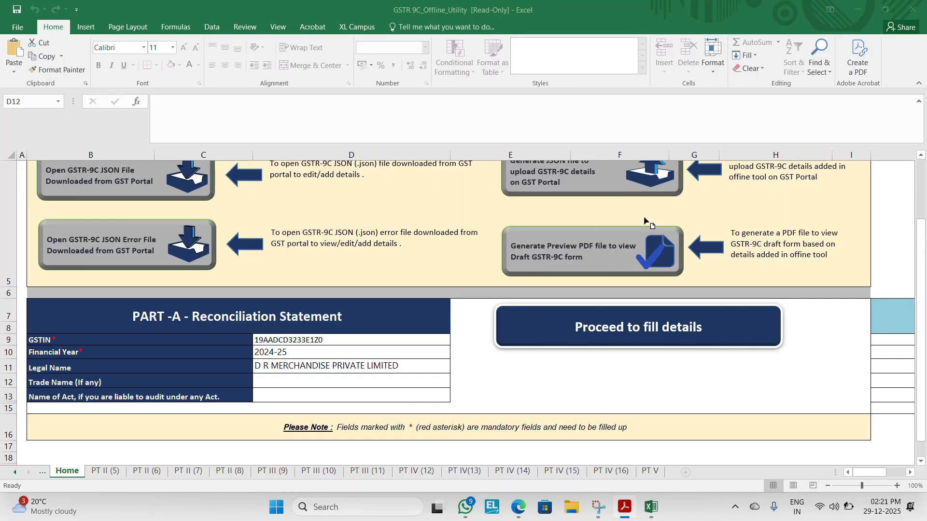
{"action": "key", "text": "ctrl+v"}
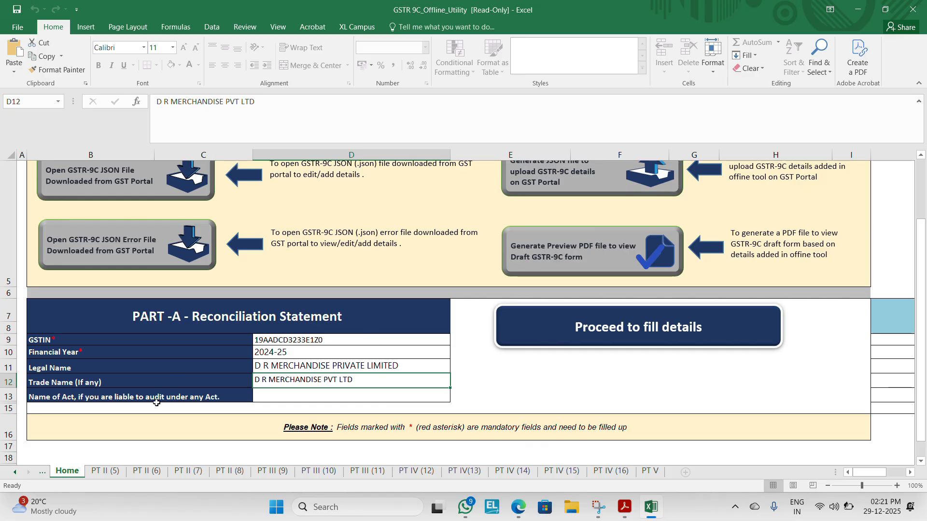
Step: Select the row A turnover amount on the PT II (5) sheet and locate the row N taxable value in the GSTR-9 PDF
{"action": "left_click", "coordinate": [105, 471]}
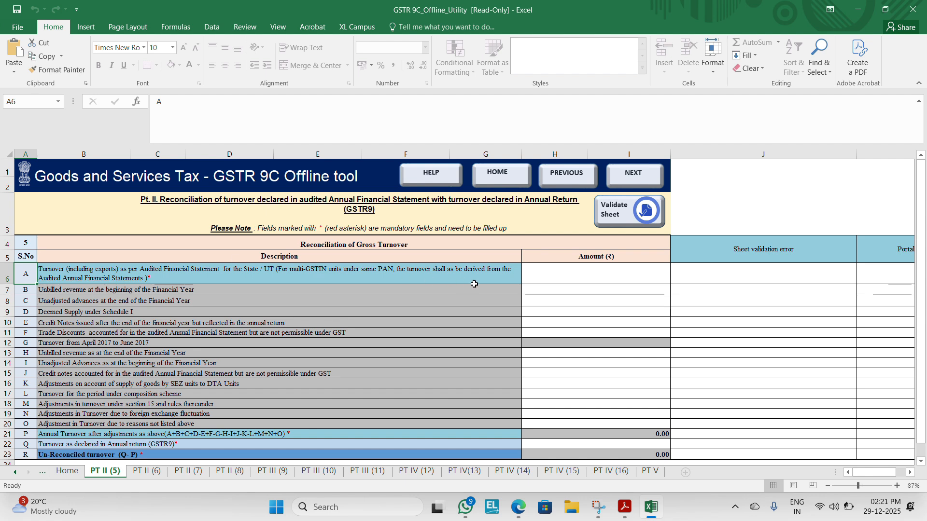
{"action": "left_click", "coordinate": [536, 277]}
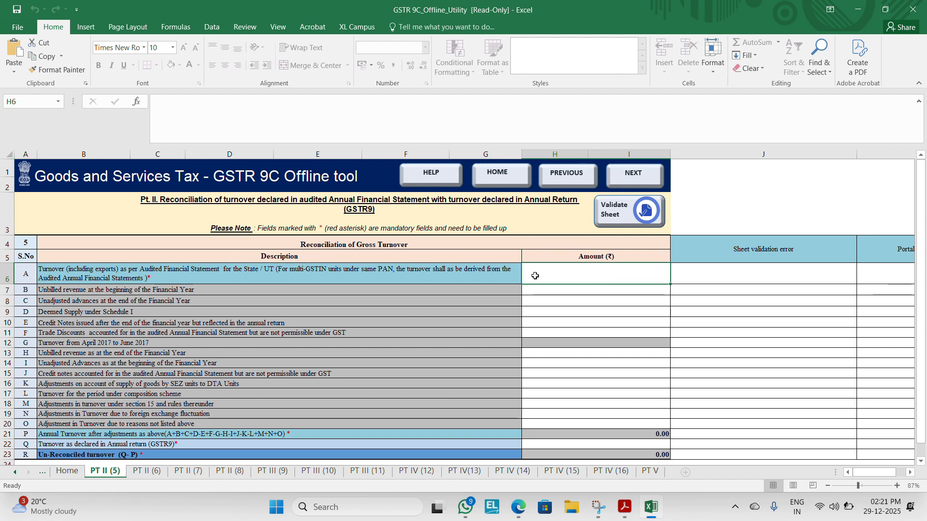
{"action": "key", "text": "alt+Tab"}
{"action": "left_click", "coordinate": [471, 369]}
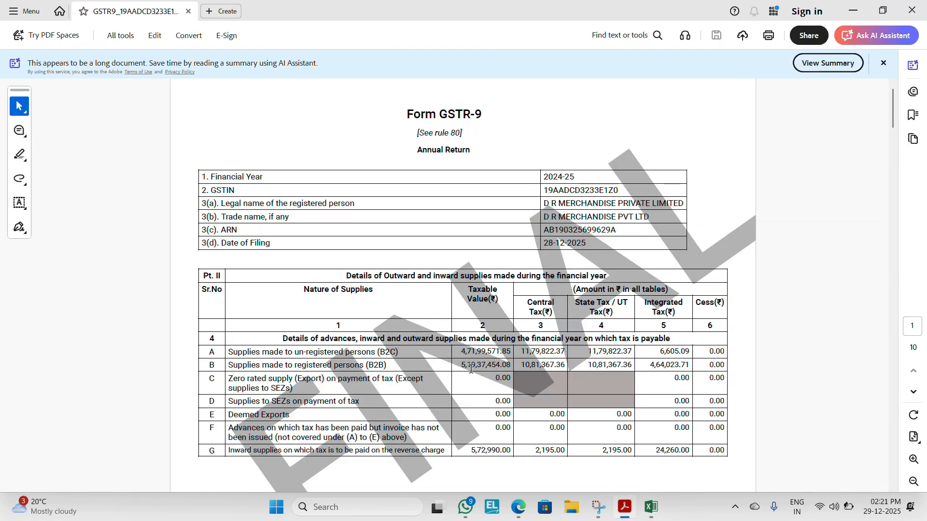
{"action": "scroll", "coordinate": [470, 369], "scroll_direction": "down", "scroll_amount": 5}
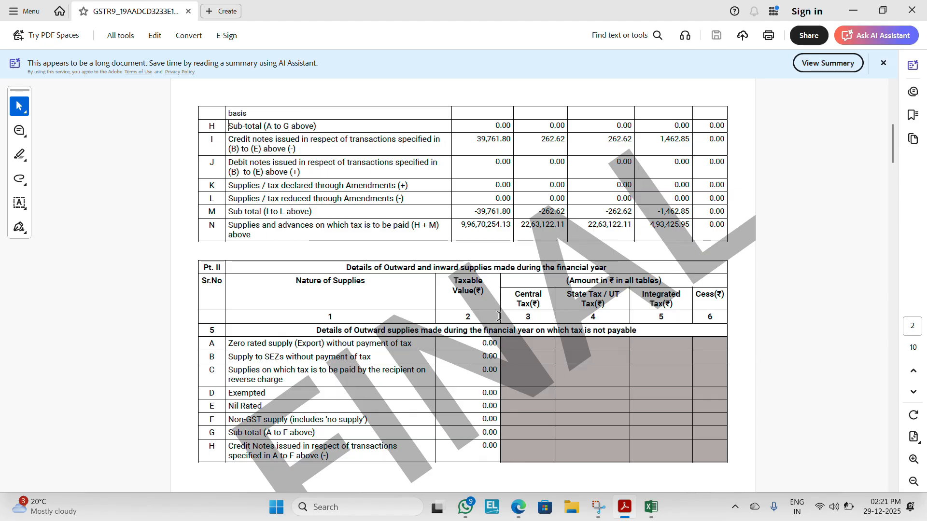
Step: Try to paste the row N taxable value from the GSTR-9 PDF into the row A turnover amount in Excel
{"action": "double_click", "coordinate": [480, 228]}
{"action": "key", "text": "ctrl+c"}
{"action": "key", "text": "alt+Tab"}
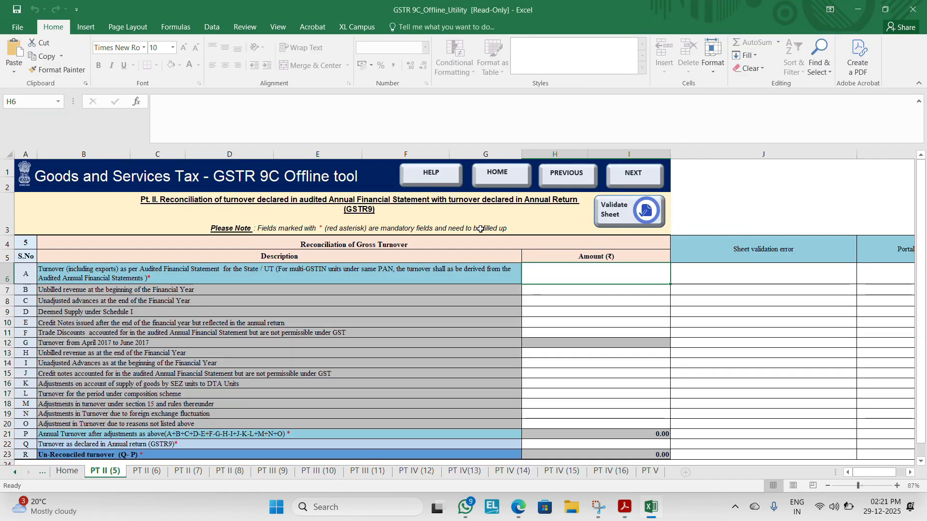
{"action": "key", "text": "ctrl+v"}
{"action": "key", "text": "Return"}
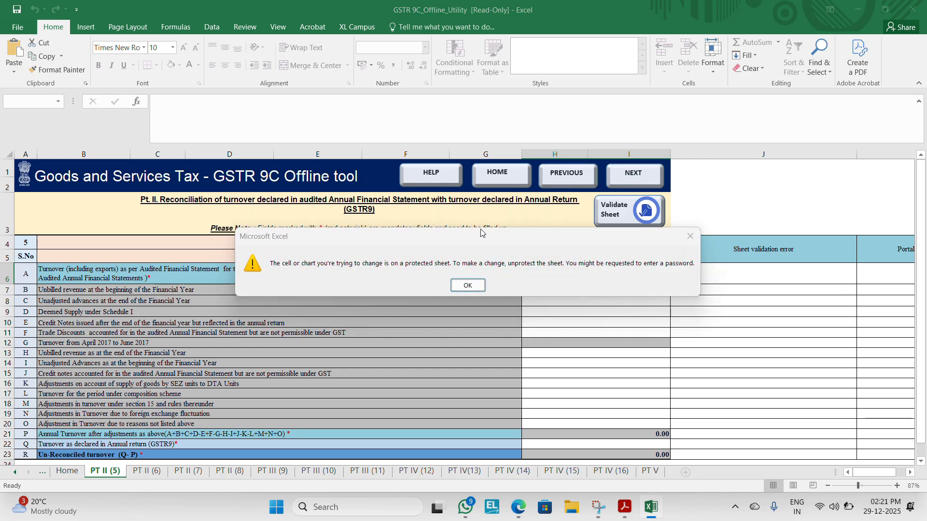
{"action": "key", "text": "Return"}
Step: Enter 99670254.13 as the audited financial statement turnover in row A, checking the figure against the GSTR-9 PDF
{"action": "type", "text": "99"}
{"action": "key", "text": "alt+Tab"}
{"action": "key", "text": "alt+Tab"}
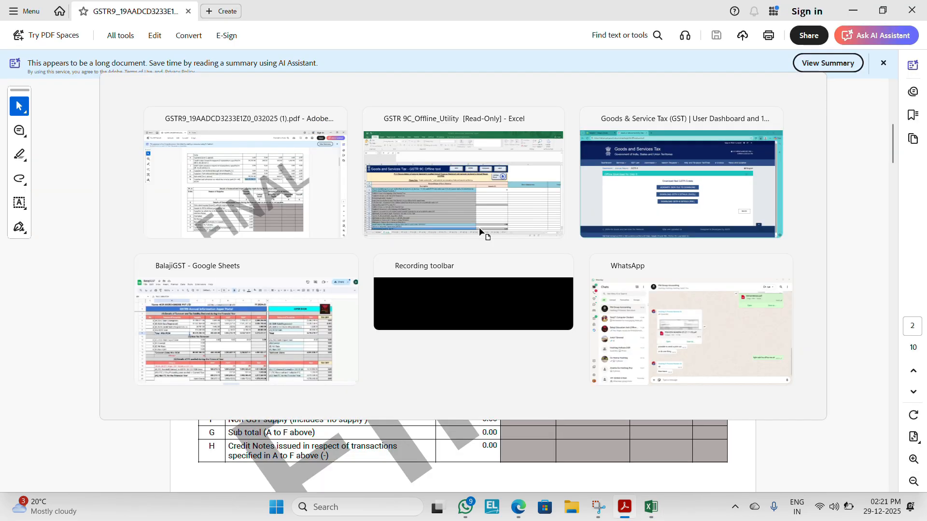
{"action": "type", "text": "670"}
{"action": "key", "text": "alt+Tab"}
{"action": "key", "text": "alt+Tab"}
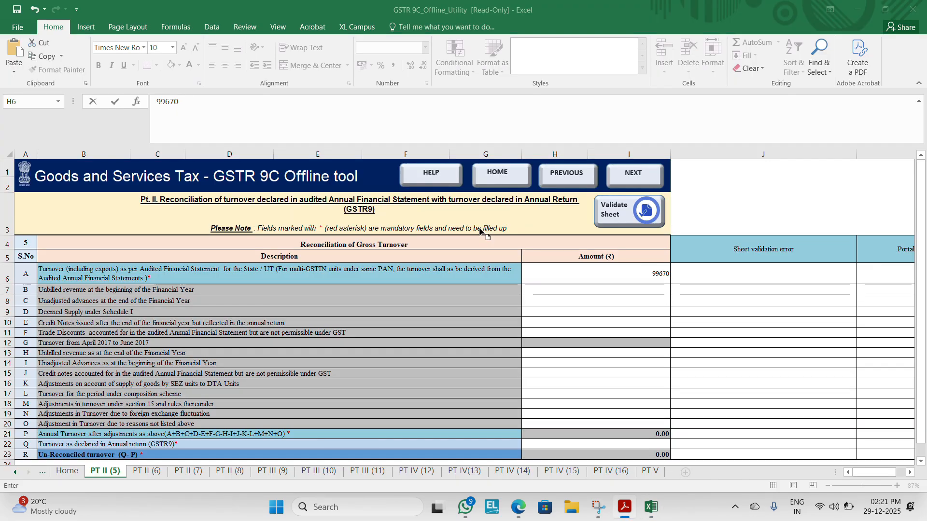
{"action": "type", "text": "254.13"}
{"action": "key", "text": "Return"}
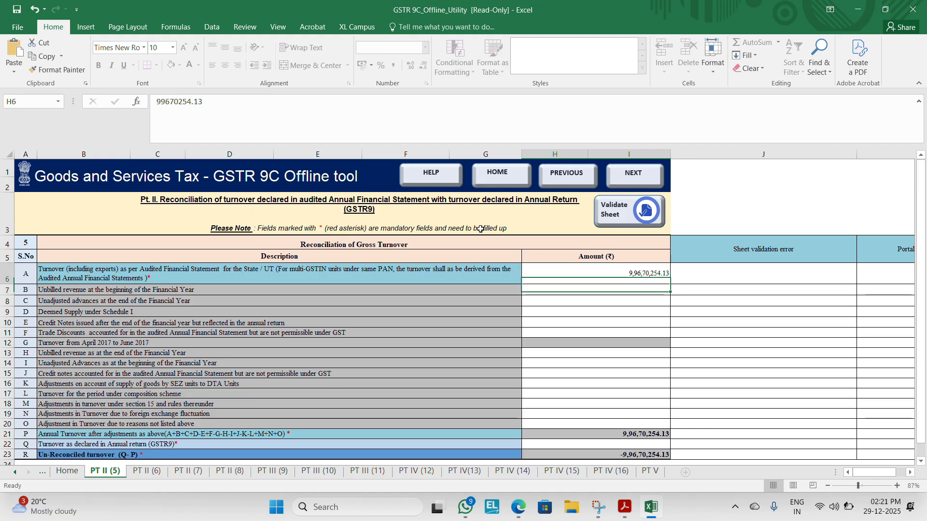
Step: Enter 99670254.13 in row Q as the turnover declared in the annual return (GSTR9)
{"action": "key", "text": "Left"}
{"action": "key", "text": "Left"}
{"action": "key", "text": "Down"}
{"action": "key", "text": "Down"}
{"action": "key", "text": "Down"}
{"action": "key", "text": "Down"}
{"action": "key", "text": "Down"}
{"action": "key", "text": "Down"}
{"action": "key", "text": "Down"}
{"action": "key", "text": "Down"}
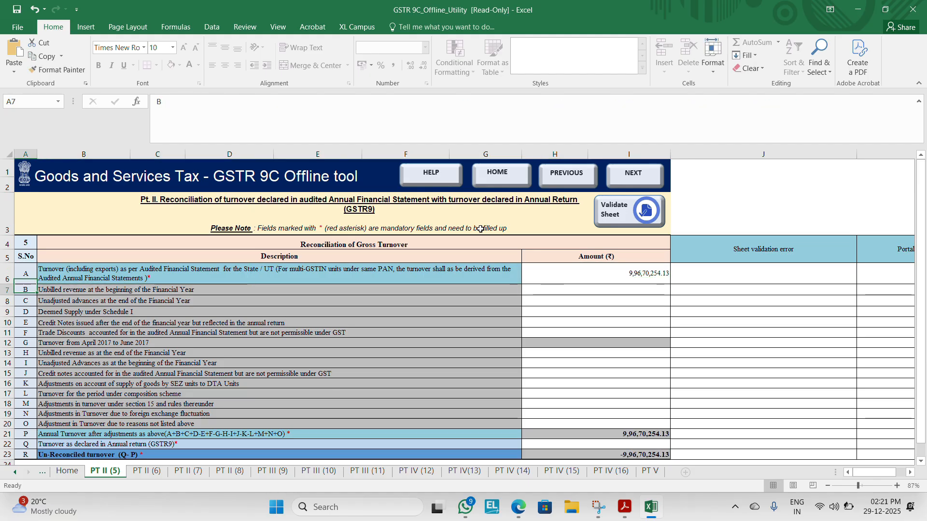
{"action": "key", "text": "Down"}
{"action": "key", "text": "Down"}
{"action": "key", "text": "Down"}
{"action": "key", "text": "Down"}
{"action": "key", "text": "Down"}
{"action": "key", "text": "Down"}
{"action": "key", "text": "Down"}
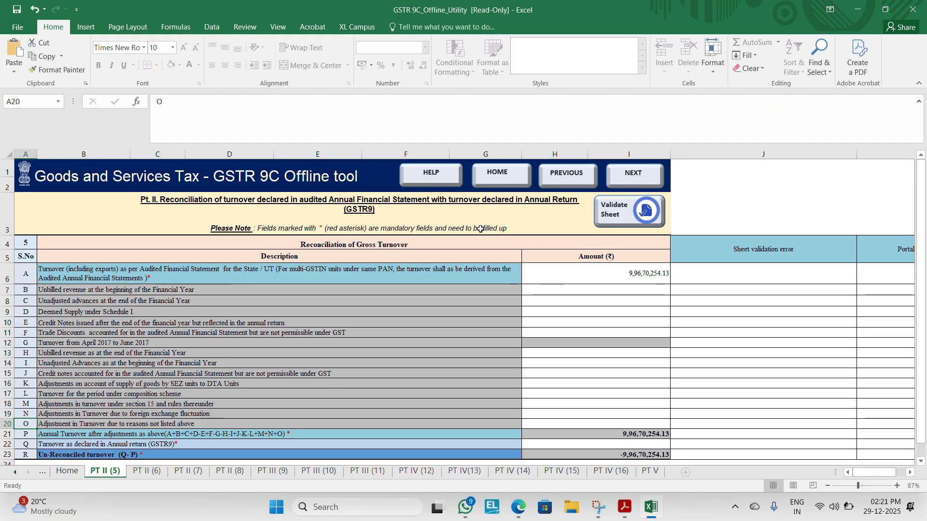
{"action": "key", "text": "Right"}
{"action": "key", "text": "Right"}
{"action": "key", "text": "Down"}
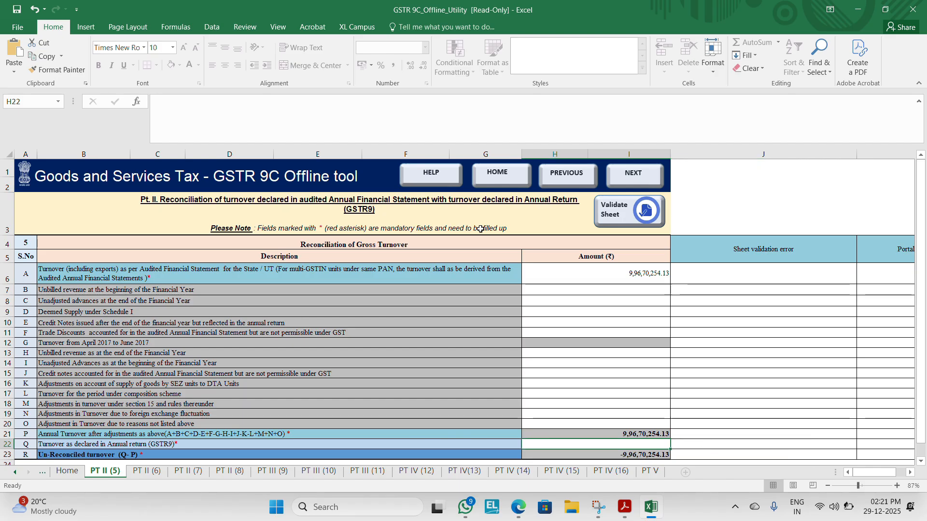
{"action": "type", "text": "9,96,"}
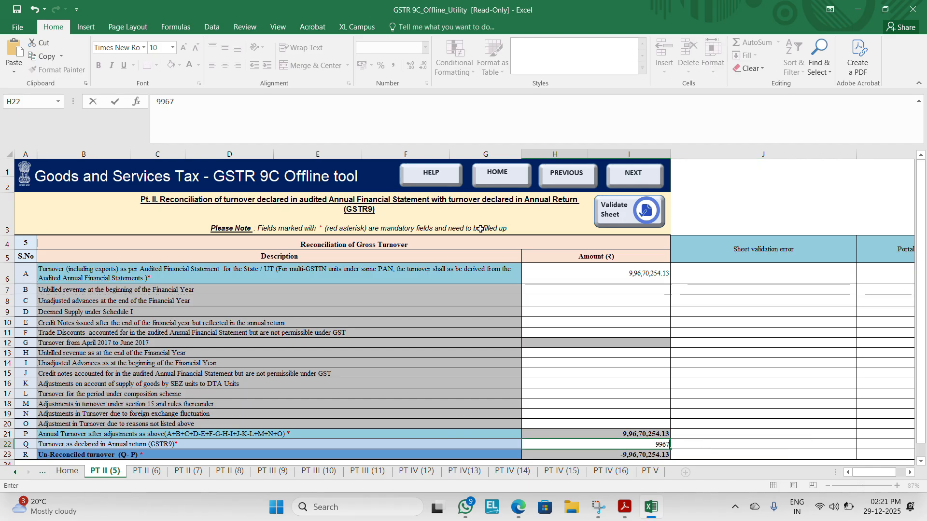
{"action": "type", "text": "70,254.13"}
{"action": "key", "text": "Return"}
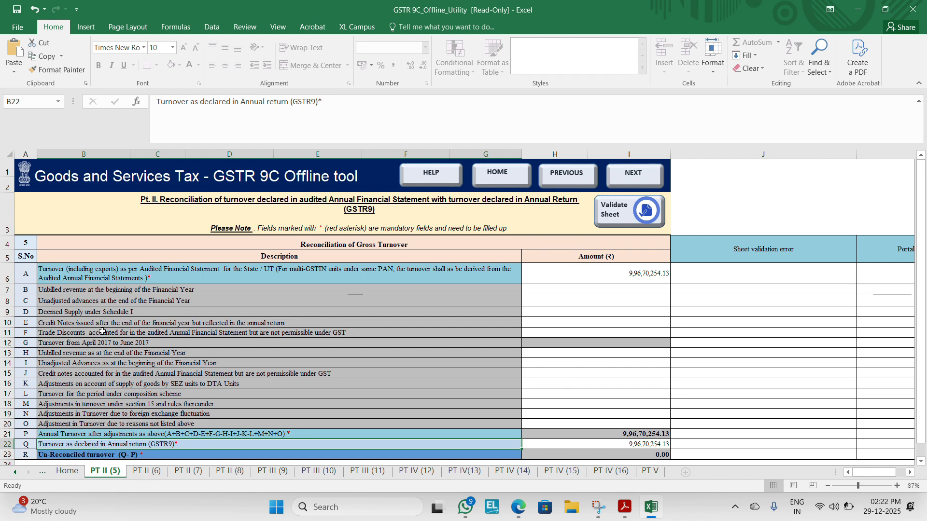
Step: Switch to the BalajiGST Google Sheet and examine the taxable sales, credit note and turnover without RCM figures in the GSTR9/9C tab
{"action": "key", "text": "alt+Tab"}
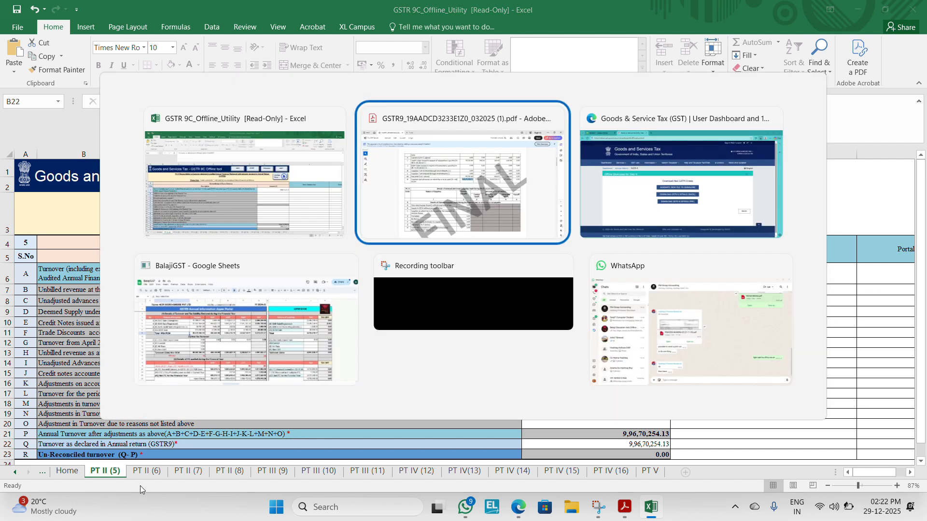
{"action": "key", "text": "Tab"}
{"action": "key", "text": "Tab"}
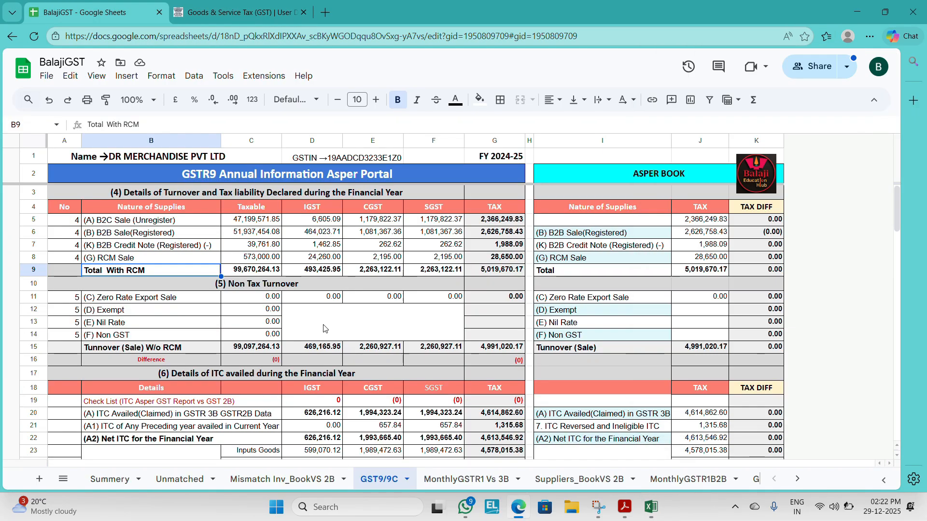
{"action": "key", "text": "Up"}
{"action": "key", "text": "Up"}
{"action": "key", "text": "Up"}
{"action": "key", "text": "Up"}
{"action": "key", "text": "Up"}
{"action": "key", "text": "Up"}
{"action": "key", "text": "Up"}
{"action": "key", "text": "Up"}
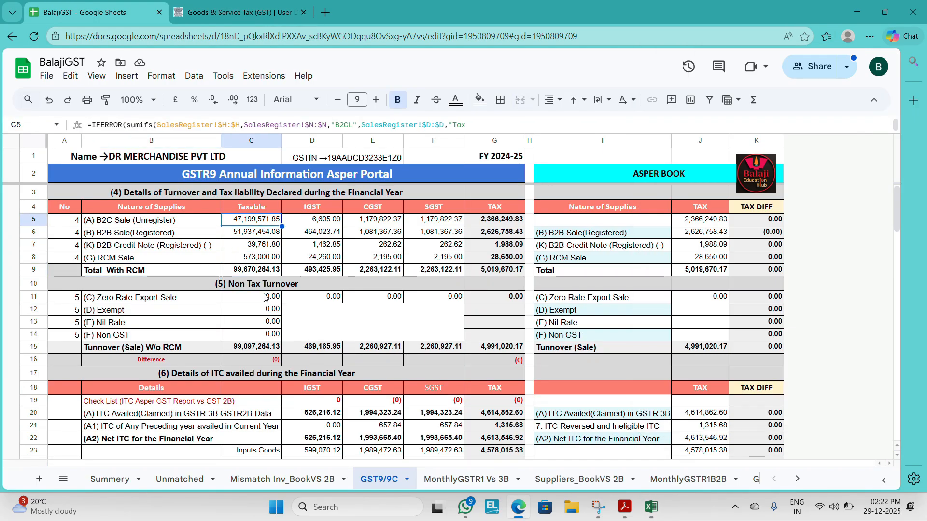
{"action": "key", "text": "Down"}
{"action": "key", "text": "Down"}
{"action": "key", "text": "Down"}
{"action": "key", "text": "Down"}
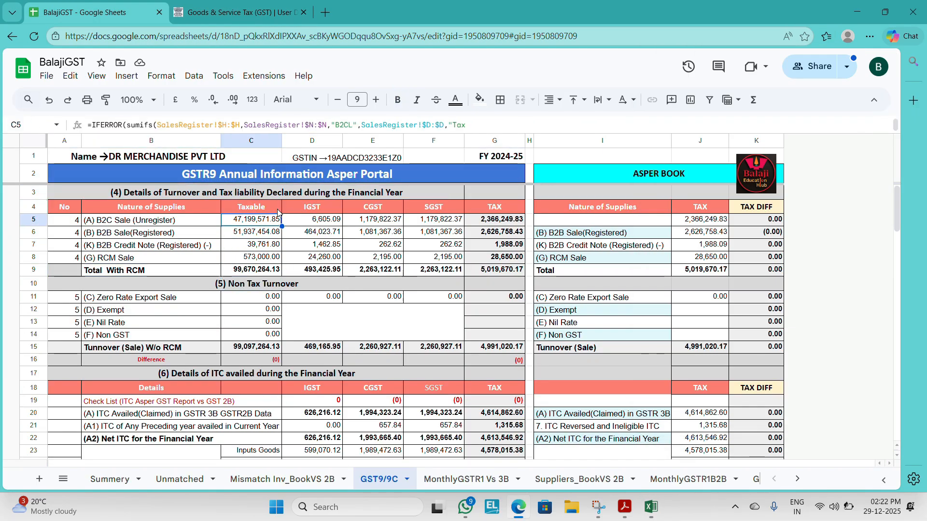
{"action": "left_click", "coordinate": [258, 249]}
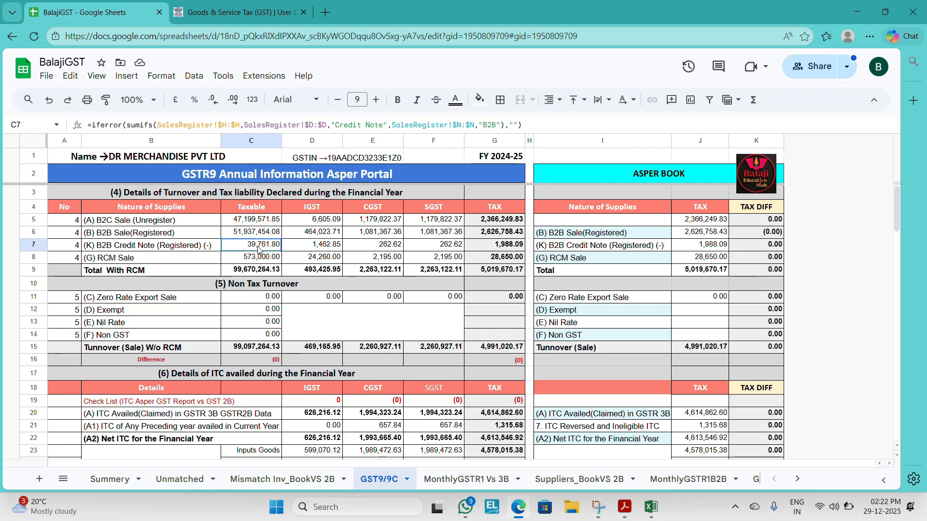
{"action": "key", "text": "shift+Up"}
{"action": "key", "text": "shift+Up"}
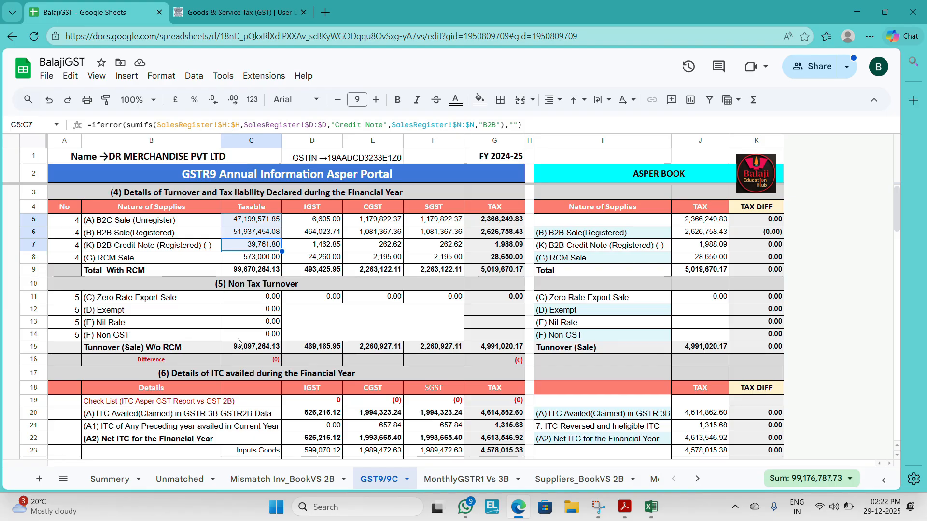
{"action": "left_click", "coordinate": [263, 349]}
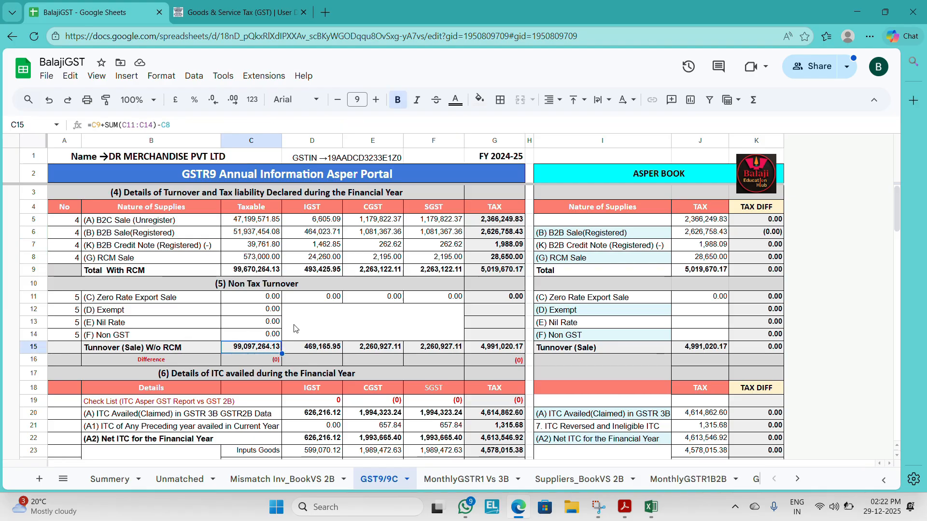
Step: Back in Excel, enter 0 on the PT II (7) sheet for exempted, nil rated and non-GST turnover and for zero rated supplies
{"action": "key", "text": "alt+Tab"}
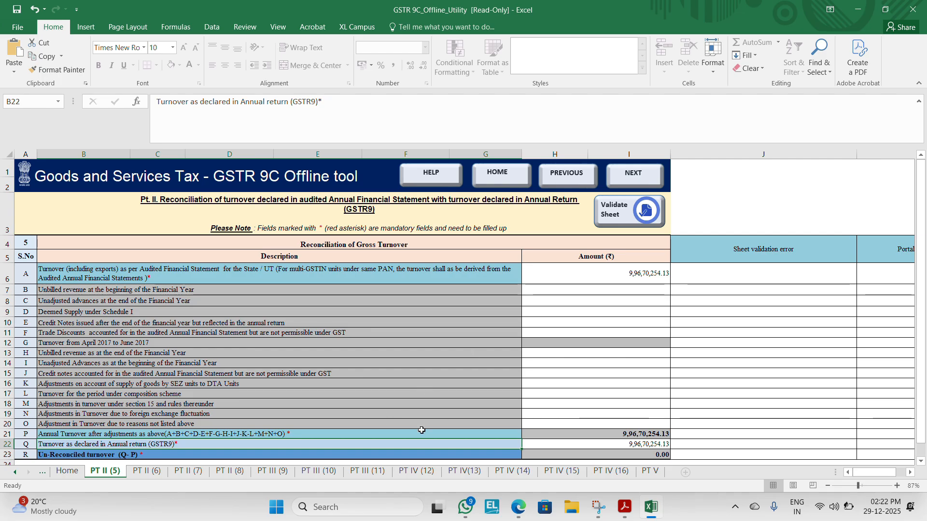
{"action": "left_click", "coordinate": [146, 471]}
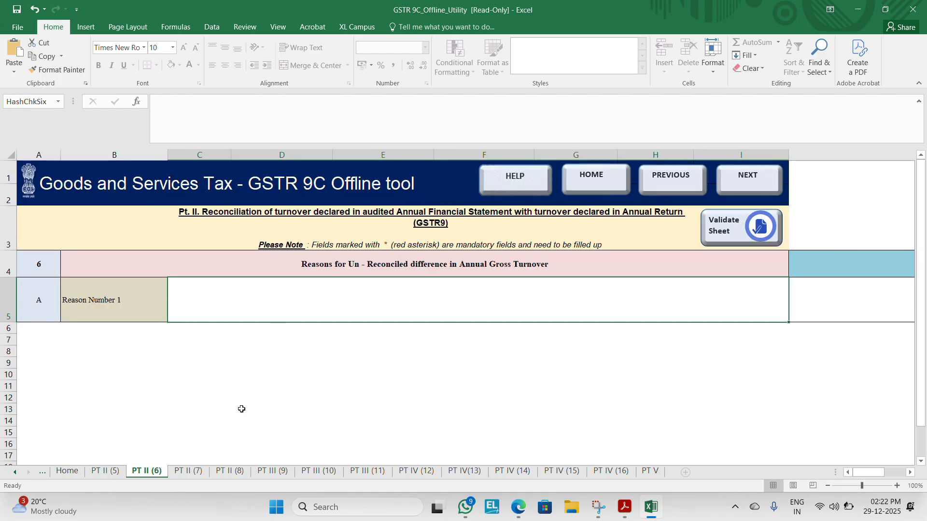
{"action": "left_click", "coordinate": [188, 471]}
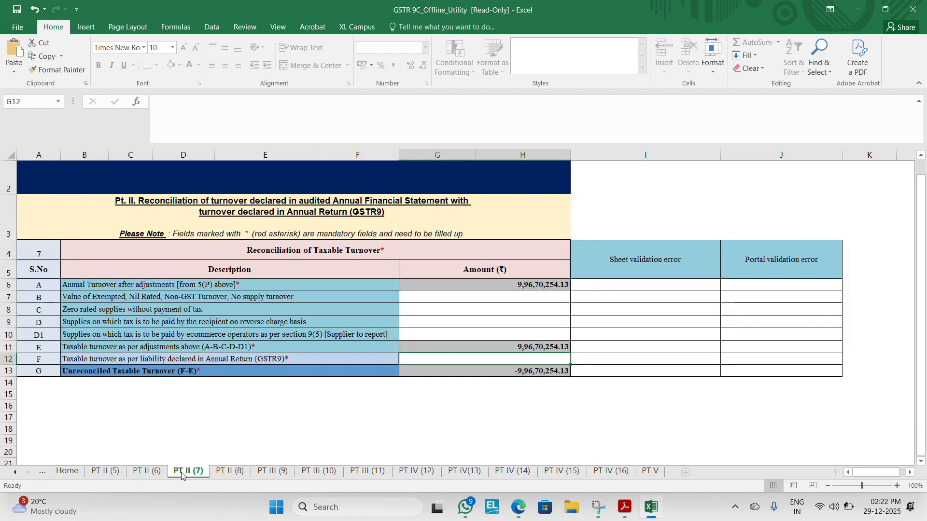
{"action": "left_click", "coordinate": [310, 296]}
{"action": "key", "text": "Tab"}
{"action": "type", "text": "0"}
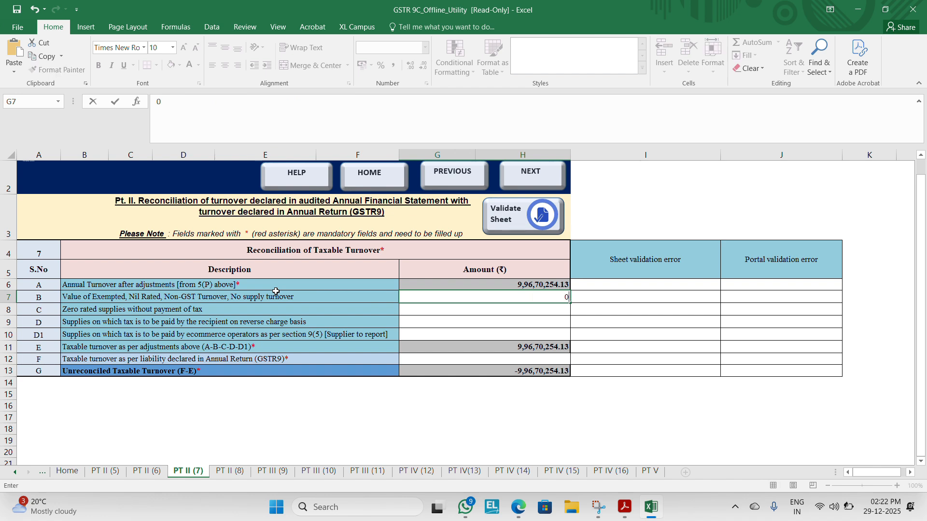
{"action": "key", "text": "Return"}
{"action": "type", "text": "0"}
{"action": "key", "text": "Return"}
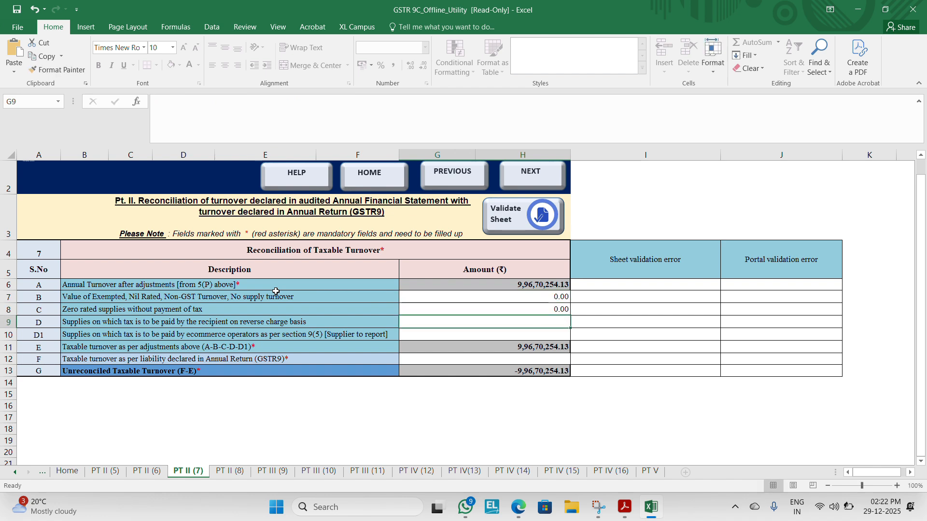
{"action": "type", "text": "0"}
{"action": "key", "text": "Return"}
{"action": "key", "text": "Up"}
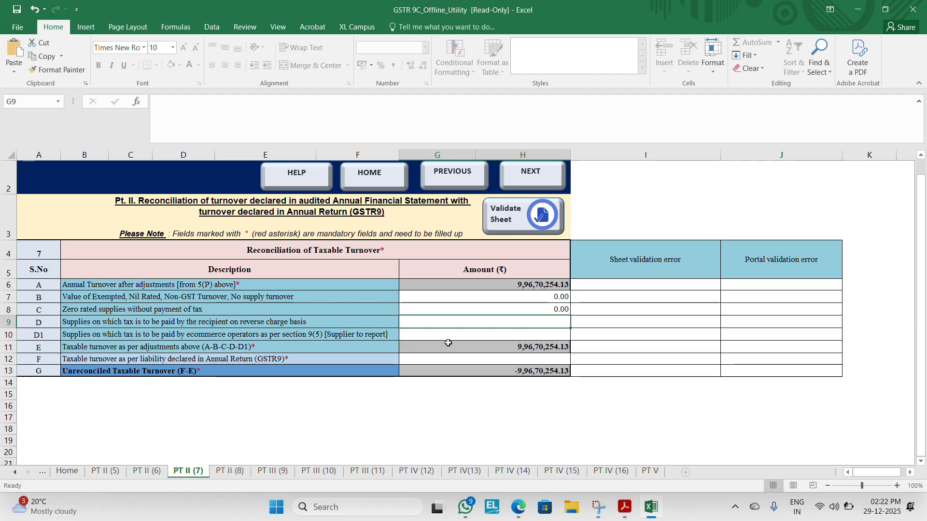
Step: Enter 99670254.13 in row F as the taxable turnover per liability declared in the annual return (GSTR9), consulting the BalajiGST sheet
{"action": "key", "text": "Down"}
{"action": "left_click", "coordinate": [466, 360]}
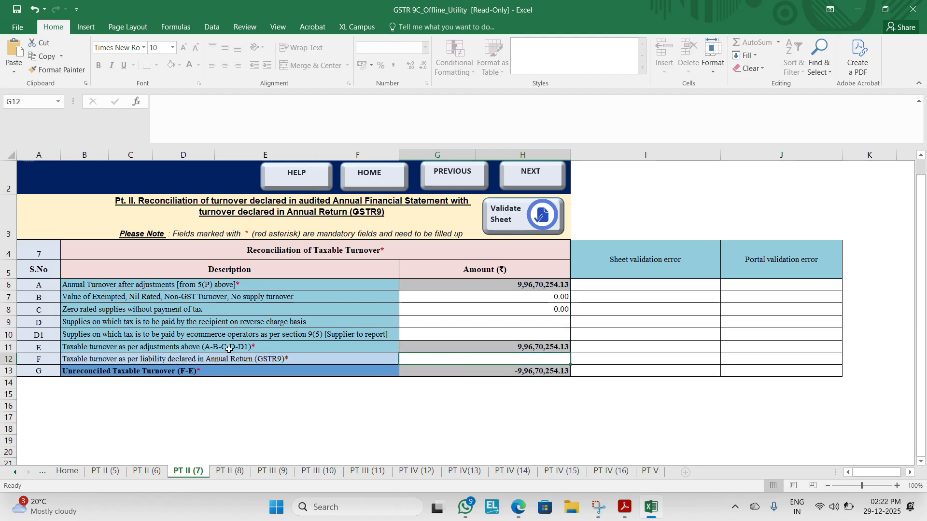
{"action": "key", "text": "alt+Tab"}
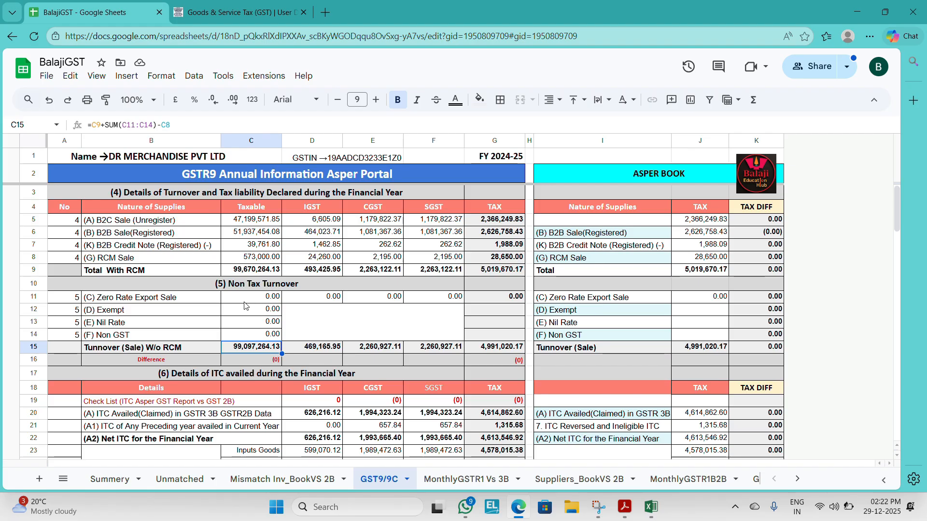
{"action": "key", "text": "alt+Tab"}
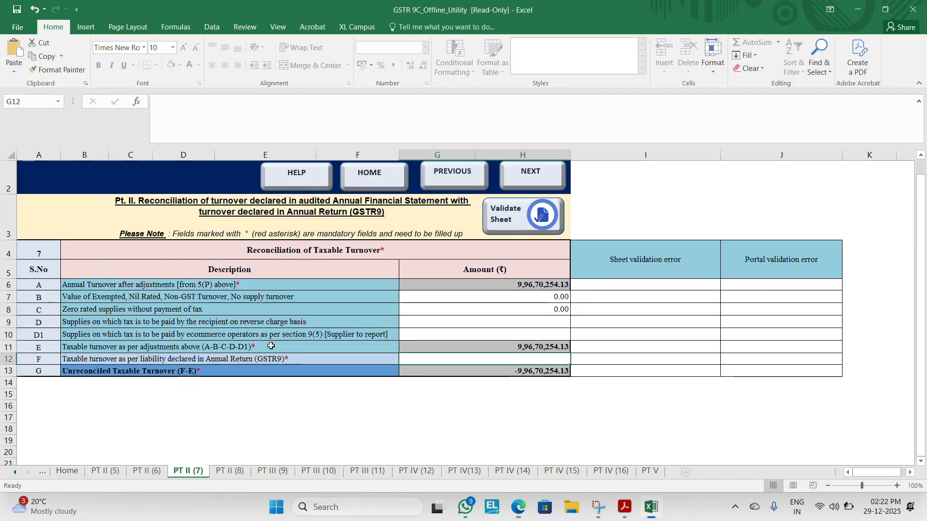
{"action": "key", "text": "alt+Tab"}
{"action": "key", "text": "alt+Tab"}
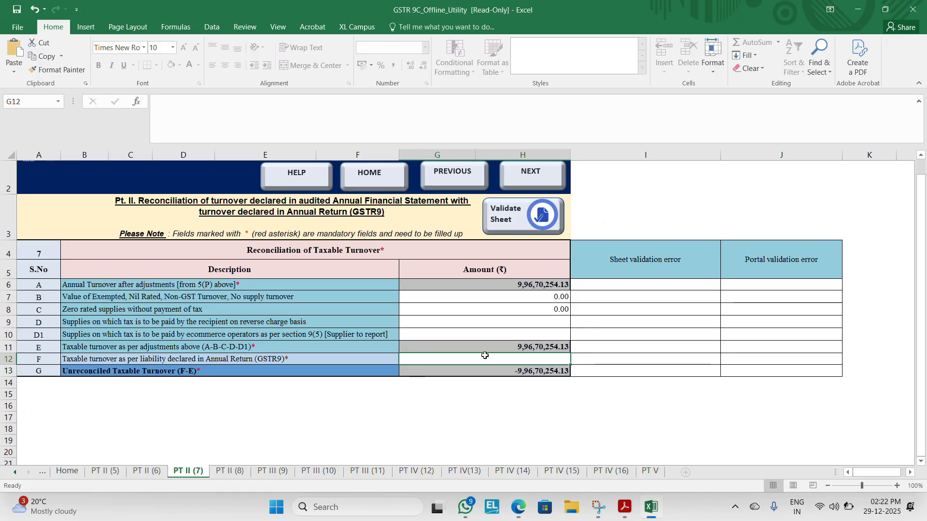
{"action": "type", "text": "9"}
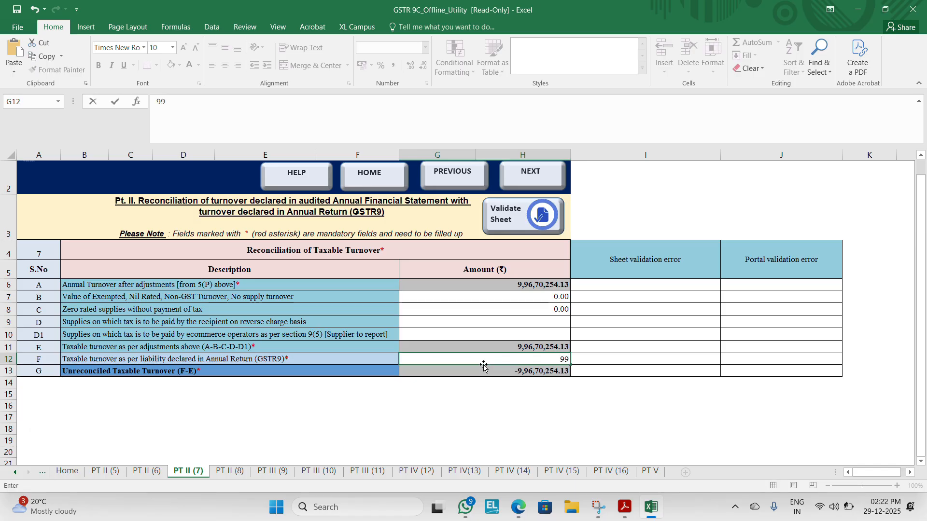
{"action": "type", "text": ",96,70,254.13"}
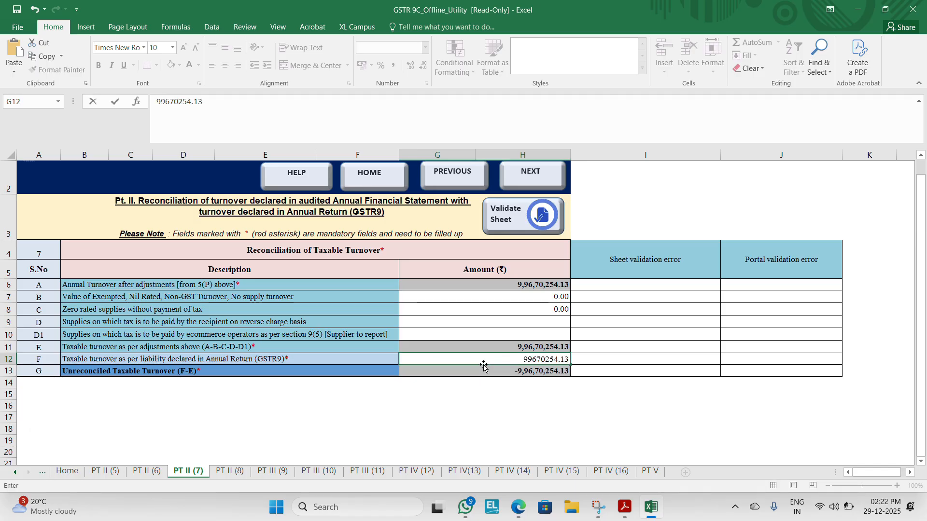
{"action": "key", "text": "Return"}
Step: Switch to the BalajiGST Google Sheet, examine the GSTR9C section of the GST9/9C tab and compare its 7(F) turnover with the Excel PT II (7) sheet
{"action": "key", "text": "alt+Tab"}
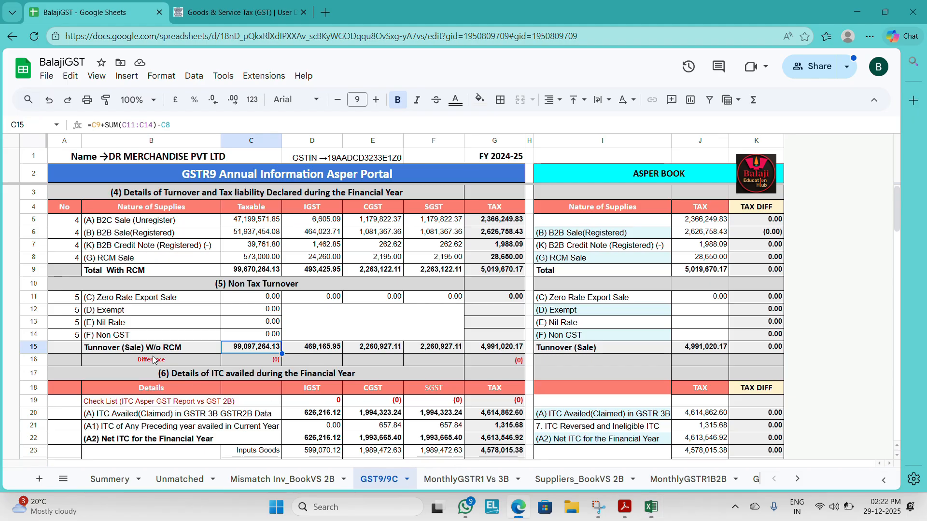
{"action": "key", "text": "Down"}
{"action": "key", "text": "Down"}
{"action": "key", "text": "Down"}
{"action": "key", "text": "Down"}
{"action": "key", "text": "Down"}
{"action": "key", "text": "Down"}
{"action": "key", "text": "Down"}
{"action": "key", "text": "Down"}
{"action": "key", "text": "Down"}
{"action": "key", "text": "Down"}
{"action": "key", "text": "Down"}
{"action": "key", "text": "Down"}
{"action": "key", "text": "Down"}
{"action": "key", "text": "Down"}
{"action": "key", "text": "Down"}
{"action": "key", "text": "Down"}
{"action": "key", "text": "Down"}
{"action": "key", "text": "Down"}
{"action": "key", "text": "Down"}
{"action": "key", "text": "Down"}
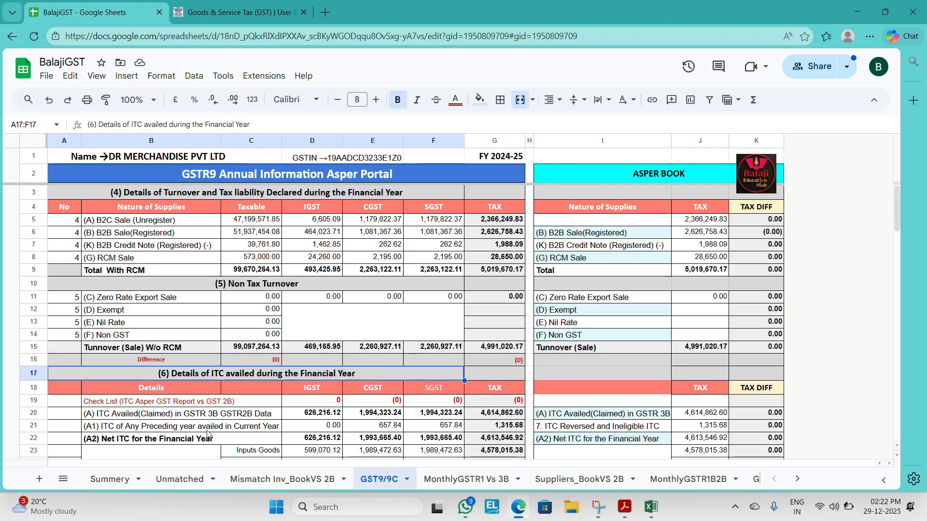
{"action": "key", "text": "Down"}
{"action": "key", "text": "Down"}
{"action": "key", "text": "Down"}
{"action": "key", "text": "Down"}
{"action": "key", "text": "Down"}
{"action": "key", "text": "Down"}
{"action": "key", "text": "Down"}
{"action": "key", "text": "Down"}
{"action": "key", "text": "Down"}
{"action": "key", "text": "Down"}
{"action": "key", "text": "Down"}
{"action": "key", "text": "Down"}
{"action": "key", "text": "Down"}
{"action": "key", "text": "Down"}
{"action": "key", "text": "Down"}
{"action": "key", "text": "Down"}
{"action": "key", "text": "Down"}
{"action": "key", "text": "Down"}
{"action": "key", "text": "Down"}
{"action": "key", "text": "Down"}
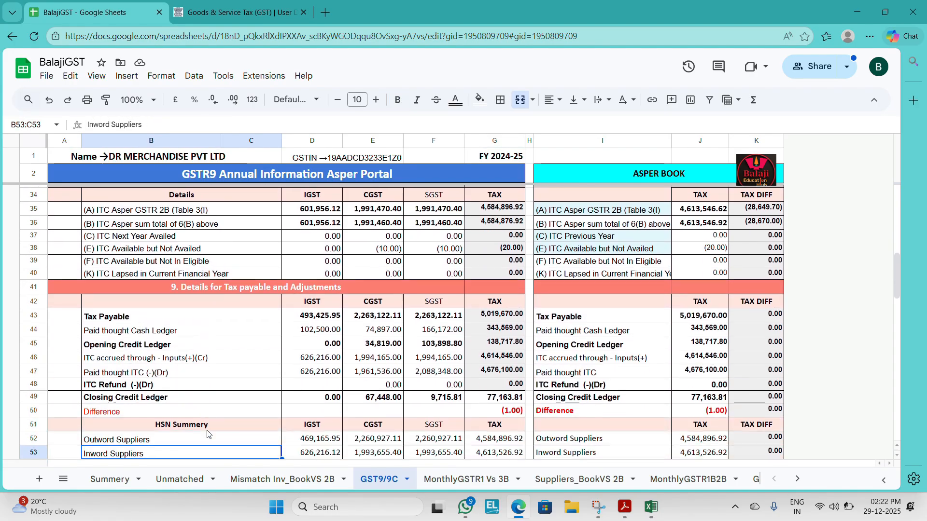
{"action": "key", "text": "Up"}
{"action": "key", "text": "Up"}
{"action": "key", "text": "Up"}
{"action": "key", "text": "Up"}
{"action": "key", "text": "Up"}
{"action": "key", "text": "Up"}
{"action": "key", "text": "Up"}
{"action": "key", "text": "Up"}
{"action": "key", "text": "Up"}
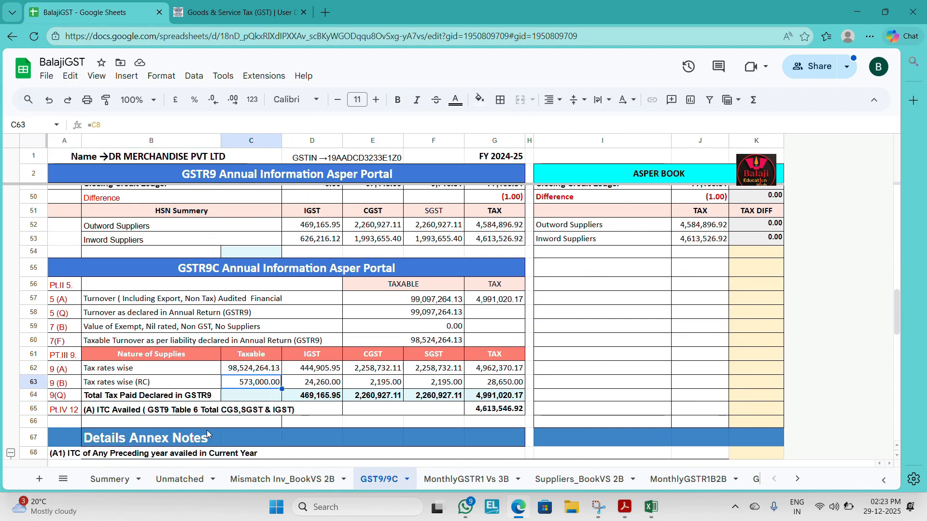
{"action": "key", "text": "Down"}
{"action": "key", "text": "Left"}
{"action": "key", "text": "Right"}
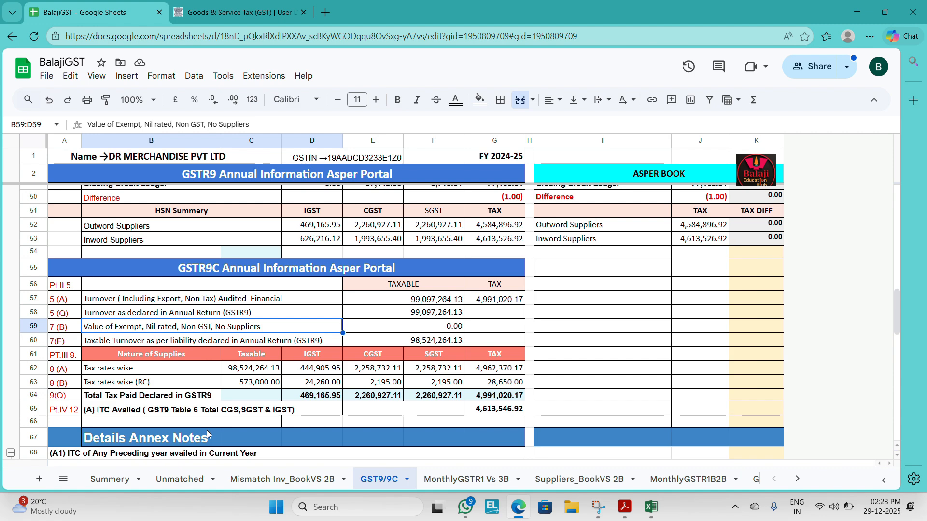
{"action": "key", "text": "Right"}
{"action": "key", "text": "Right"}
{"action": "key", "text": "Left"}
{"action": "key", "text": "Down"}
{"action": "key", "text": "alt+Tab"}
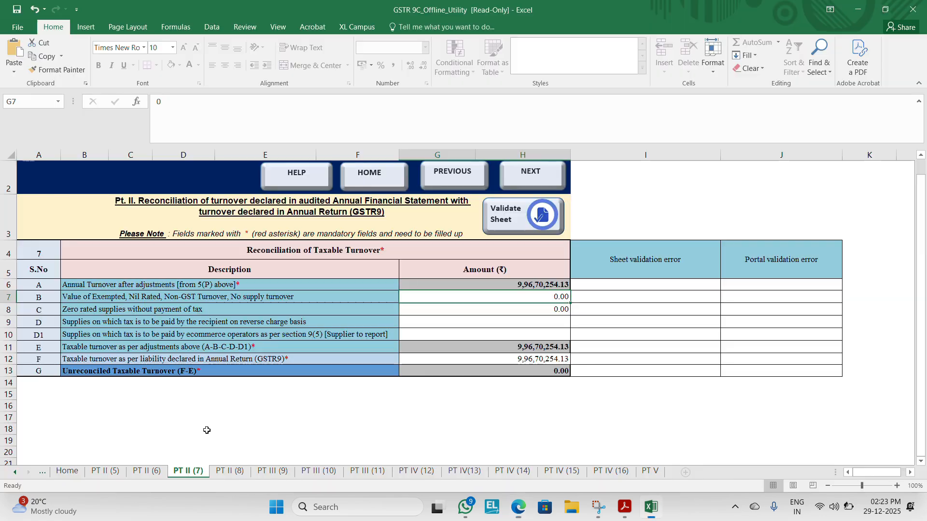
Step: Return to the Google Sheet and inspect the 7(F) taxable turnover formula alongside the table 4 and 5 turnover figures
{"action": "key", "text": "alt+Tab"}
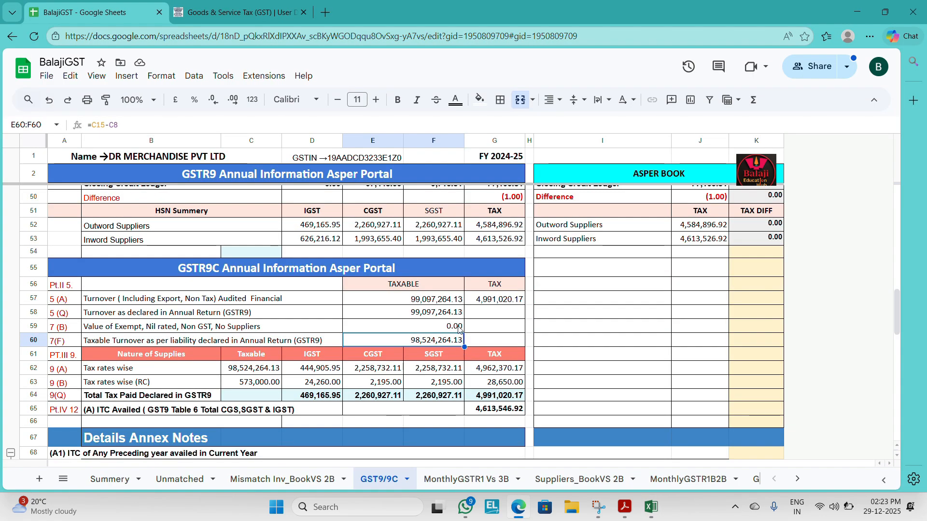
{"action": "double_click", "coordinate": [425, 340]}
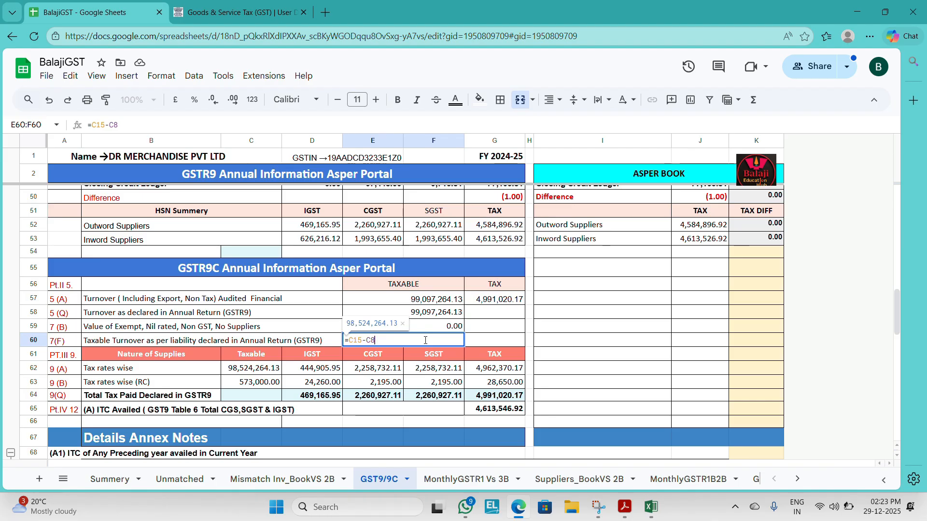
{"action": "key", "text": "Escape"}
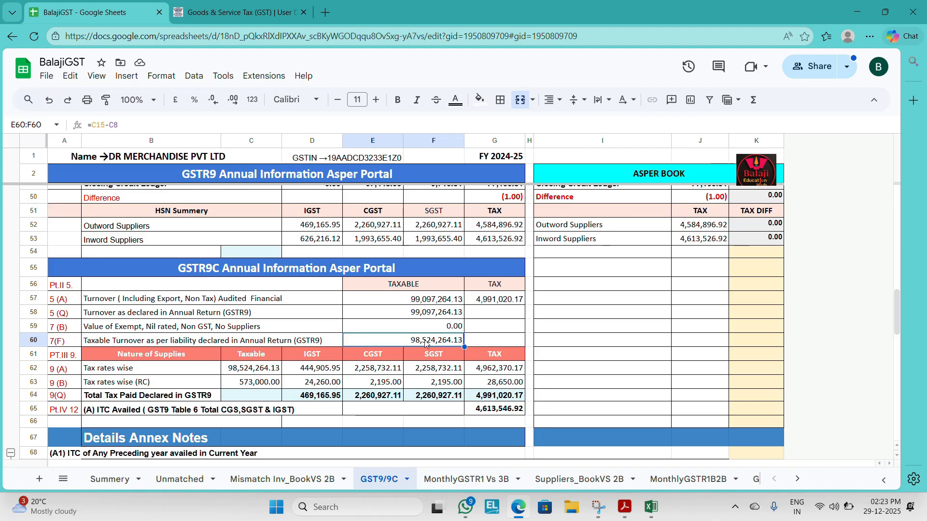
{"action": "double_click", "coordinate": [425, 344]}
{"action": "key", "text": "Escape"}
{"action": "key", "text": "Up"}
{"action": "key", "text": "Up"}
{"action": "key", "text": "Up"}
{"action": "key", "text": "Up"}
{"action": "key", "text": "Up"}
{"action": "key", "text": "Up"}
{"action": "key", "text": "Up"}
{"action": "key", "text": "Up"}
{"action": "key", "text": "Up"}
{"action": "key", "text": "Up"}
{"action": "key", "text": "Up"}
{"action": "key", "text": "Up"}
{"action": "key", "text": "Up"}
{"action": "key", "text": "Up"}
{"action": "key", "text": "Up"}
{"action": "key", "text": "Up"}
{"action": "key", "text": "Up"}
{"action": "key", "text": "Up"}
{"action": "key", "text": "Up"}
{"action": "key", "text": "Up"}
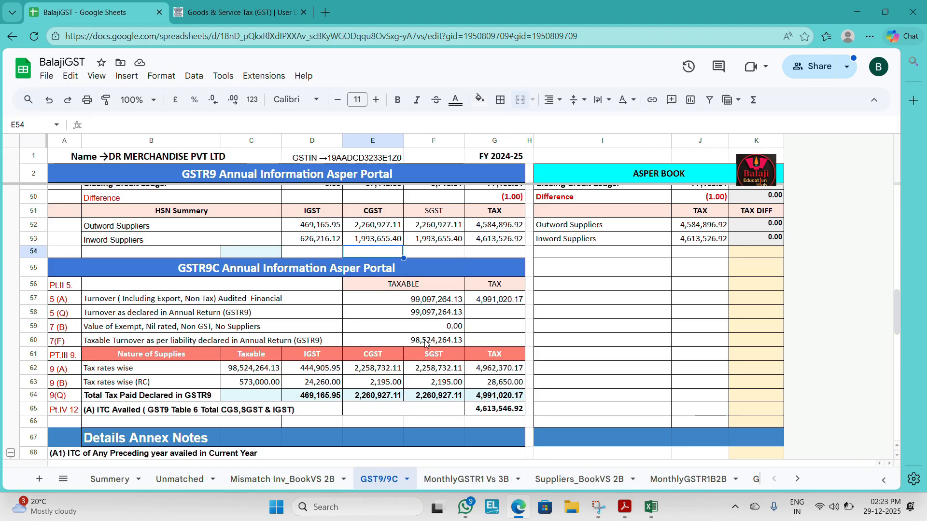
{"action": "key", "text": "Up"}
{"action": "key", "text": "Up"}
{"action": "key", "text": "Up"}
{"action": "key", "text": "Up"}
{"action": "key", "text": "Up"}
{"action": "key", "text": "Up"}
{"action": "key", "text": "Up"}
{"action": "key", "text": "Up"}
{"action": "key", "text": "Up"}
{"action": "key", "text": "Up"}
{"action": "key", "text": "Up"}
{"action": "key", "text": "Up"}
{"action": "key", "text": "Up"}
{"action": "key", "text": "Up"}
{"action": "key", "text": "Up"}
{"action": "key", "text": "Up"}
{"action": "key", "text": "Up"}
{"action": "key", "text": "Up"}
{"action": "key", "text": "Up"}
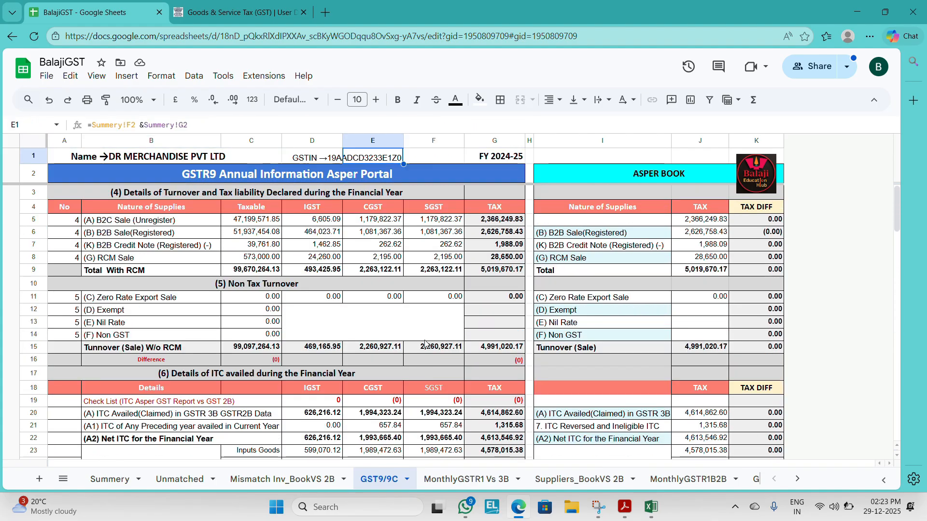
{"action": "key", "text": "Down"}
{"action": "key", "text": "Down"}
{"action": "key", "text": "Down"}
{"action": "key", "text": "Down"}
{"action": "key", "text": "Down"}
{"action": "key", "text": "Down"}
{"action": "key", "text": "Down"}
{"action": "key", "text": "Down"}
{"action": "key", "text": "Down"}
{"action": "key", "text": "Down"}
{"action": "key", "text": "Down"}
{"action": "key", "text": "Down"}
{"action": "key", "text": "Down"}
{"action": "key", "text": "Down"}
{"action": "key", "text": "Down"}
{"action": "key", "text": "Down"}
{"action": "key", "text": "Down"}
{"action": "key", "text": "Down"}
{"action": "key", "text": "Down"}
{"action": "key", "text": "Down"}
{"action": "key", "text": "Down"}
{"action": "key", "text": "Down"}
{"action": "key", "text": "Down"}
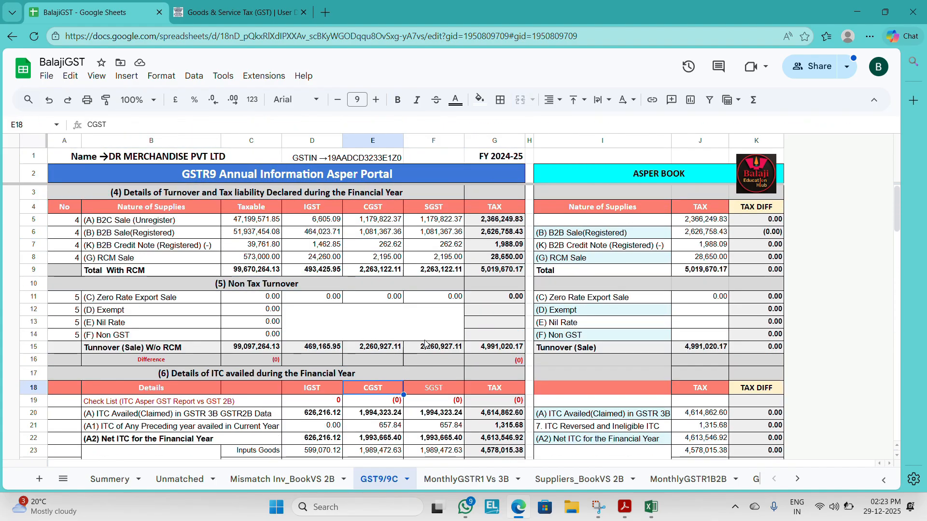
{"action": "key", "text": "Down"}
{"action": "key", "text": "Down"}
{"action": "key", "text": "Down"}
{"action": "key", "text": "Down"}
{"action": "key", "text": "Down"}
{"action": "key", "text": "Down"}
{"action": "key", "text": "Down"}
{"action": "key", "text": "Down"}
{"action": "key", "text": "Down"}
{"action": "key", "text": "Down"}
{"action": "key", "text": "Down"}
{"action": "key", "text": "Down"}
{"action": "key", "text": "Down"}
{"action": "key", "text": "Down"}
{"action": "key", "text": "Down"}
{"action": "key", "text": "Down"}
{"action": "key", "text": "Down"}
{"action": "key", "text": "Down"}
{"action": "key", "text": "Down"}
{"action": "key", "text": "Down"}
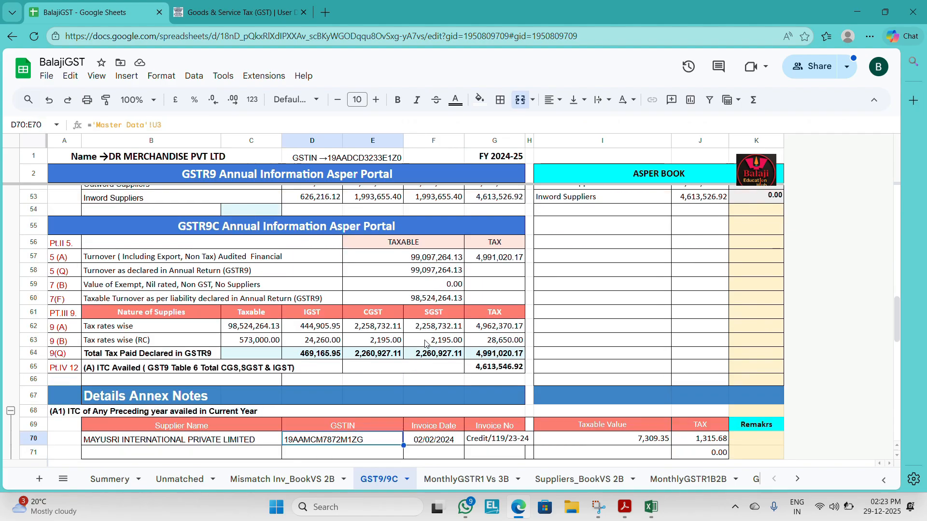
Step: Replace the 7(F) taxable turnover formula in row 60 with E58-E59, the declared turnover minus the exempt value
{"action": "key", "text": "Up"}
{"action": "key", "text": "Up"}
{"action": "key", "text": "Up"}
{"action": "key", "text": "Up"}
{"action": "key", "text": "Up"}
{"action": "key", "text": "Up"}
{"action": "key", "text": "Up"}
{"action": "key", "text": "Up"}
{"action": "key", "text": "Up"}
{"action": "key", "text": "Up"}
{"action": "type", "text": "+"}
{"action": "key", "text": "Up"}
{"action": "key", "text": "Up"}
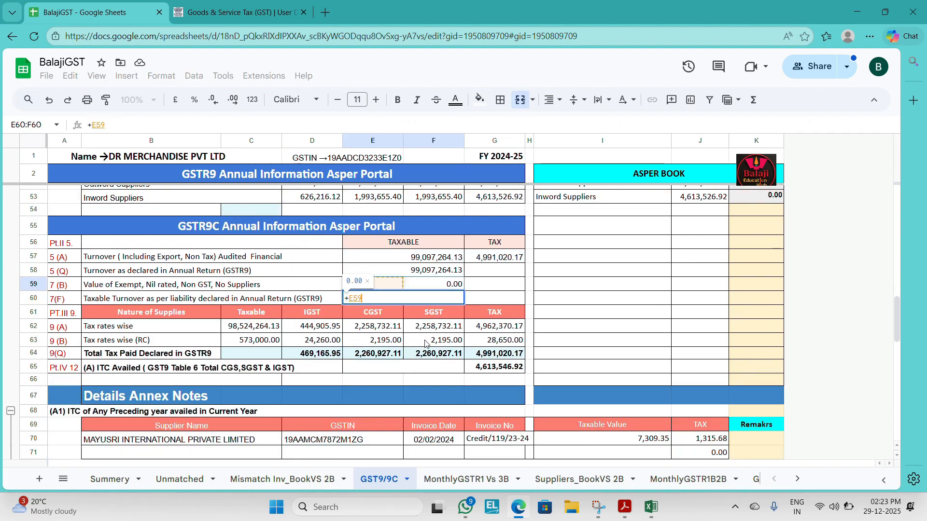
{"action": "key", "text": "Right"}
{"action": "key", "text": "Left"}
{"action": "key", "text": "Left"}
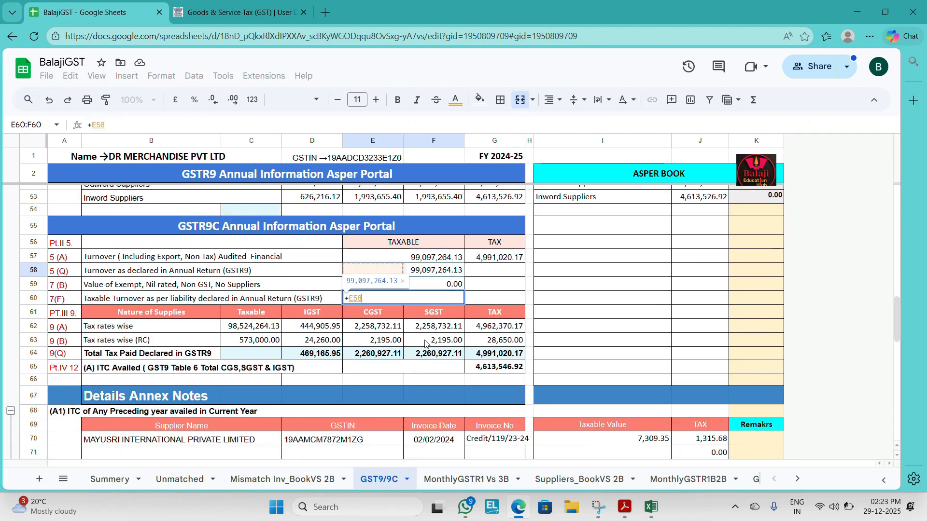
{"action": "type", "text": "-"}
{"action": "key", "text": "Up"}
{"action": "key", "text": "Return"}
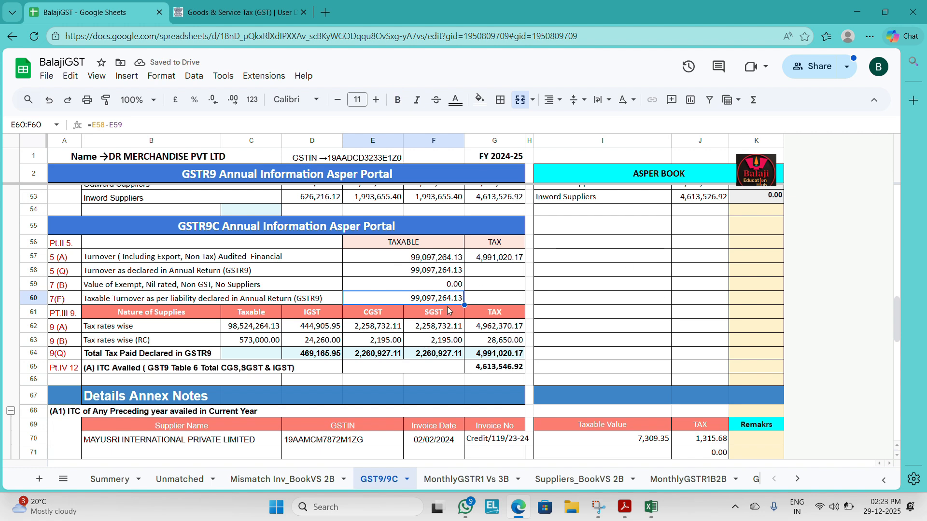
Step: Switch back to Excel, open the PT III (9) sheet and select the taxable value cell for the 5% rate
{"action": "key", "text": "alt+Tab"}
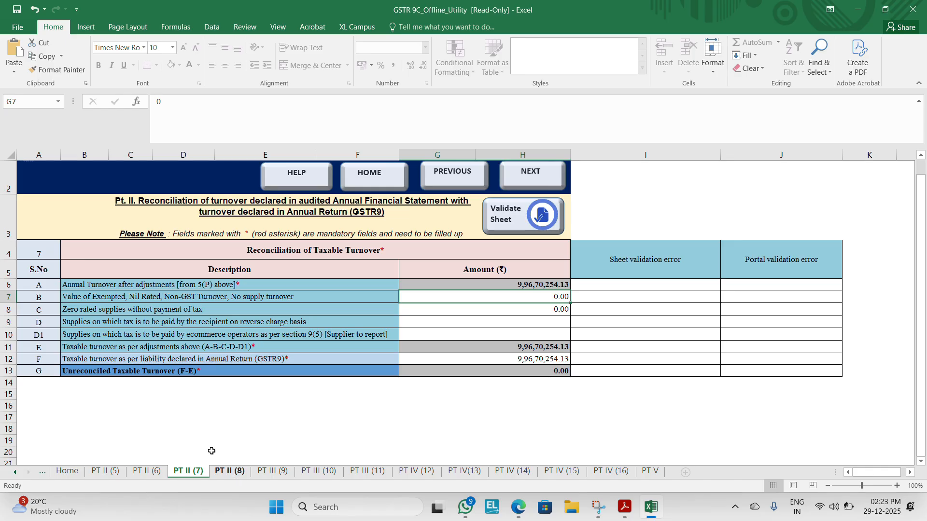
{"action": "left_click", "coordinate": [219, 476]}
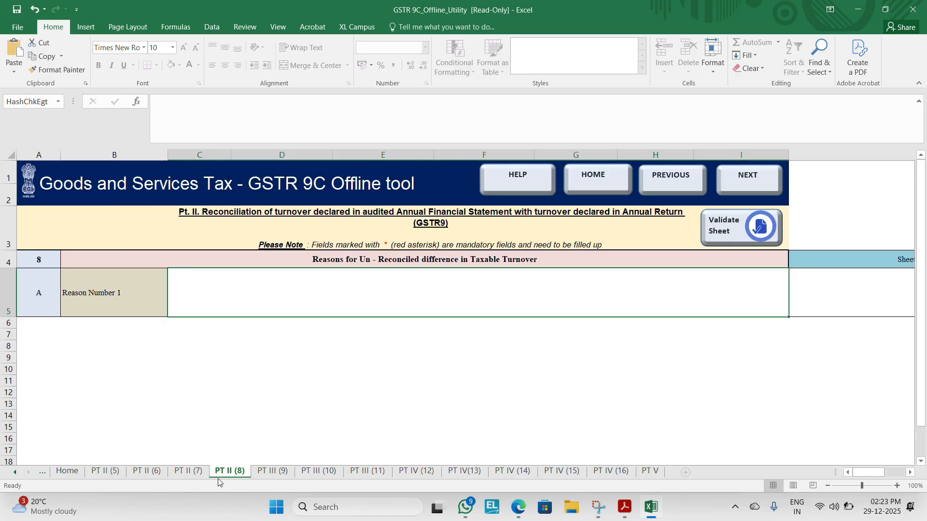
{"action": "left_click", "coordinate": [265, 474]}
{"action": "left_click", "coordinate": [197, 226]}
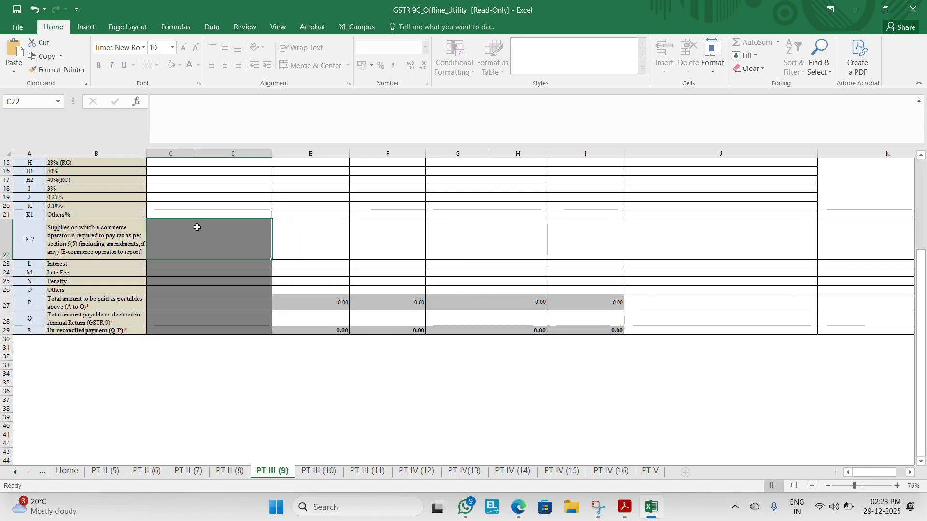
{"action": "key", "text": "Left"}
{"action": "key", "text": "ctrl+Up"}
{"action": "key", "text": "Down"}
{"action": "key", "text": "Down"}
{"action": "key", "text": "Up"}
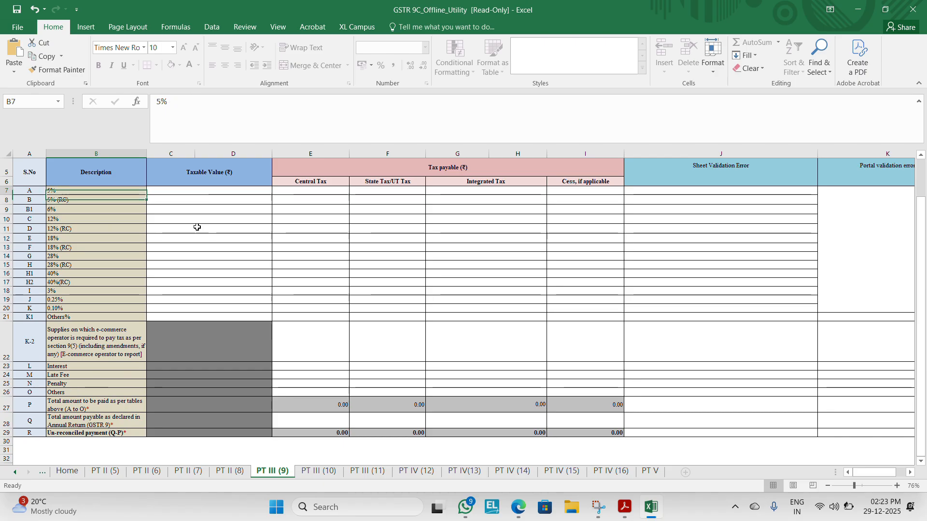
{"action": "key", "text": "Right"}
{"action": "key", "text": "Right"}
{"action": "key", "text": "Up"}
{"action": "key", "text": "Up"}
{"action": "key", "text": "Up"}
{"action": "key", "text": "Down"}
{"action": "key", "text": "Down"}
{"action": "key", "text": "Left"}
{"action": "key", "text": "Down"}
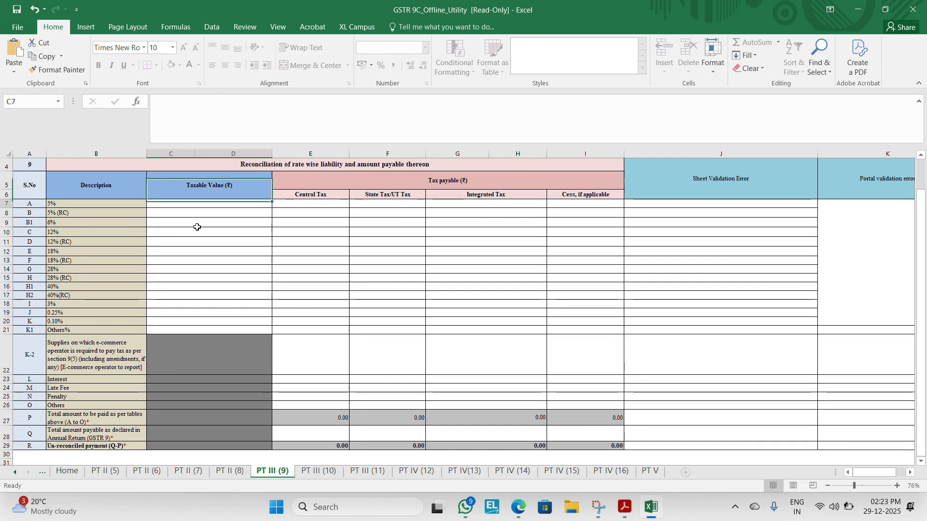
Step: Enter 99097264.13 from the Google Sheet as the taxable value for the 5% rate, checking it against the GSTR-9 PDF
{"action": "key", "text": "alt+Tab"}
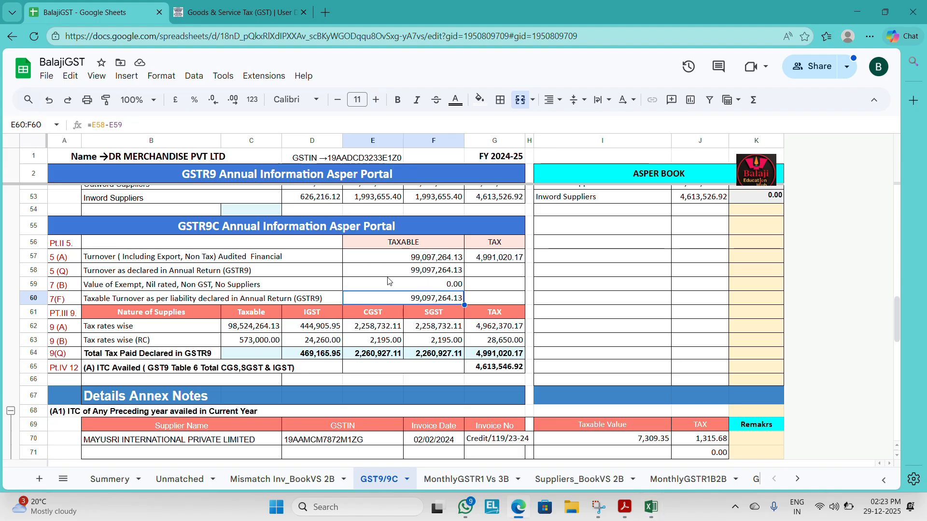
{"action": "key", "text": "alt+Tab"}
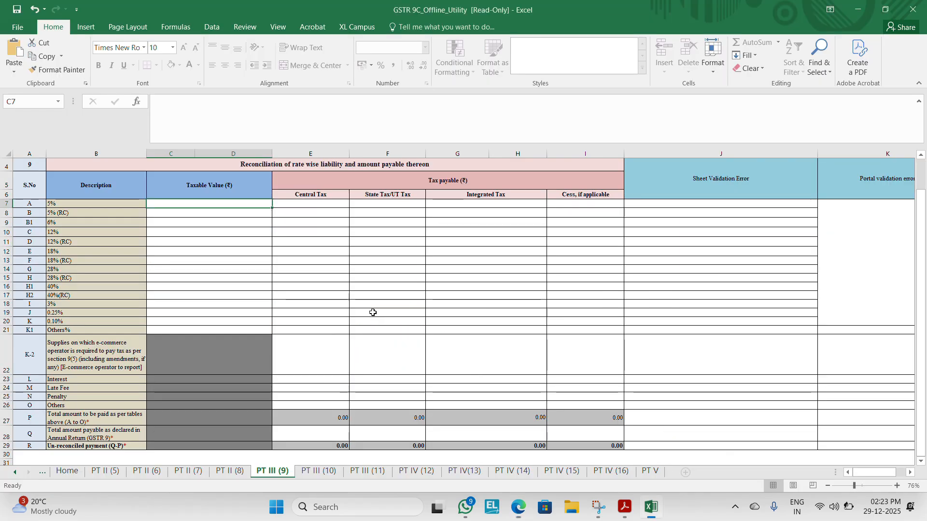
{"action": "type", "text": "990"}
{"action": "key", "text": "alt+Tab"}
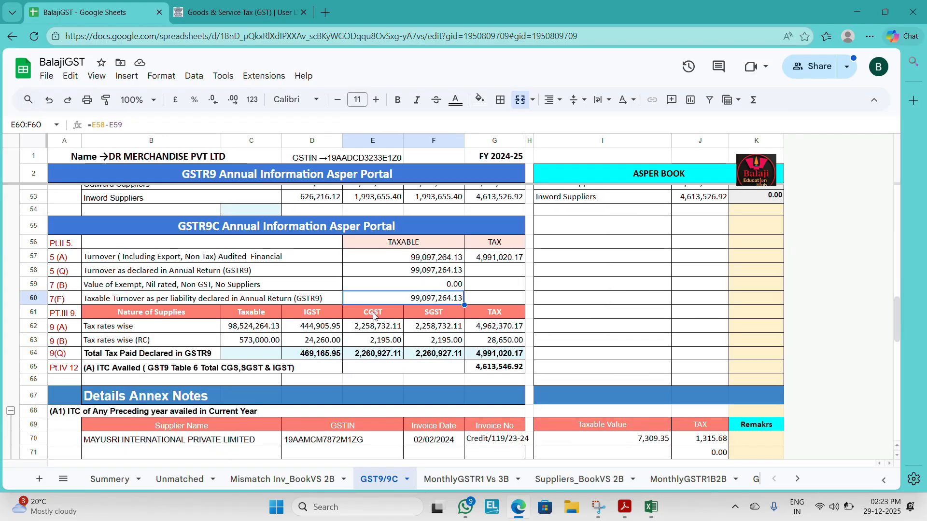
{"action": "key", "text": "alt+Tab"}
{"action": "type", "text": "0970"}
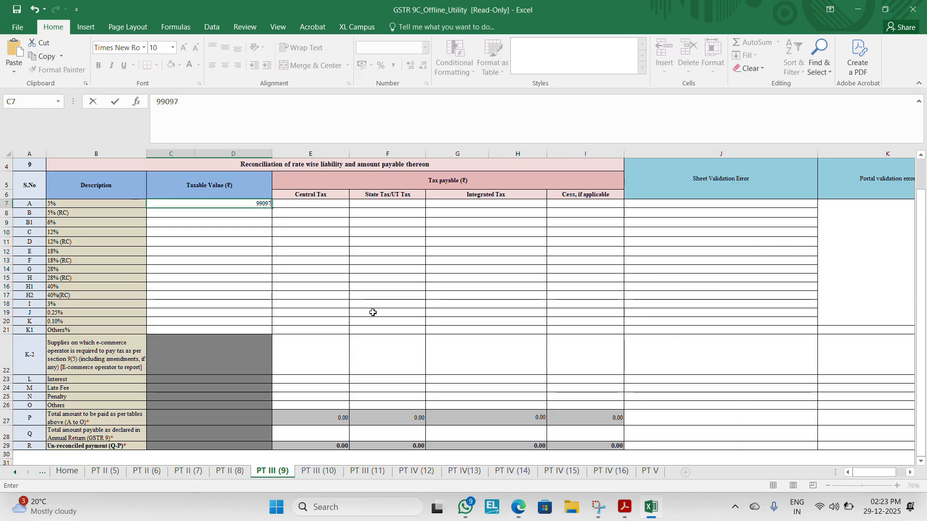
{"action": "key", "text": "alt+Tab"}
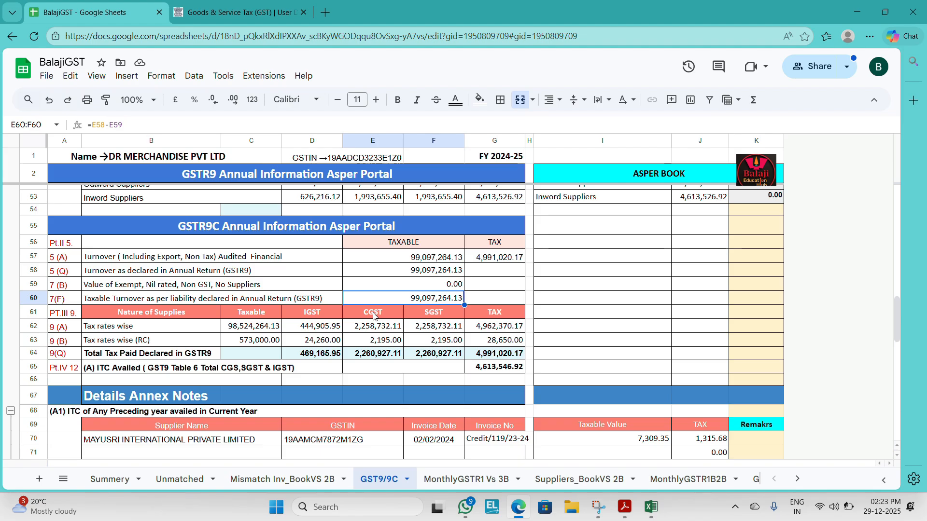
{"action": "key", "text": "alt+Tab"}
{"action": "type", "text": "264."}
{"action": "key", "text": "Right"}
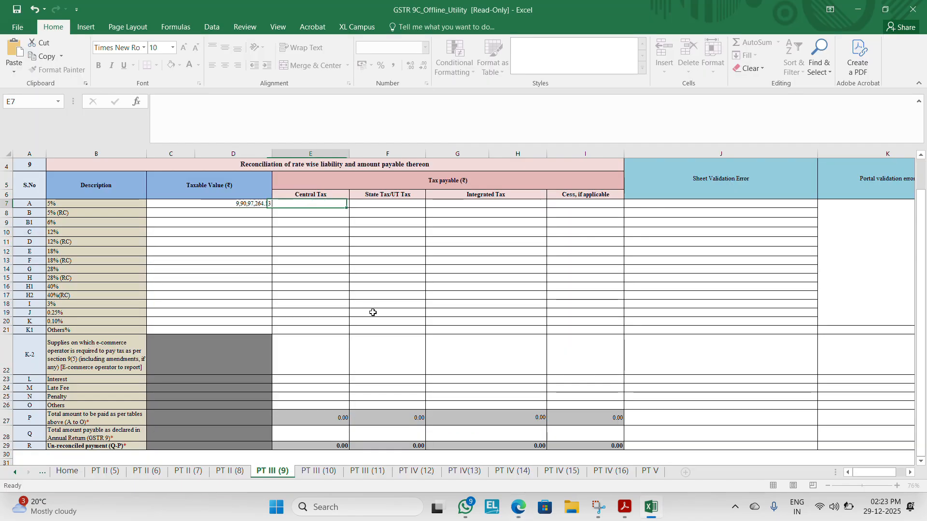
{"action": "key", "text": "Left"}
{"action": "key", "text": "alt+Tab"}
{"action": "key", "text": "alt+Tab"}
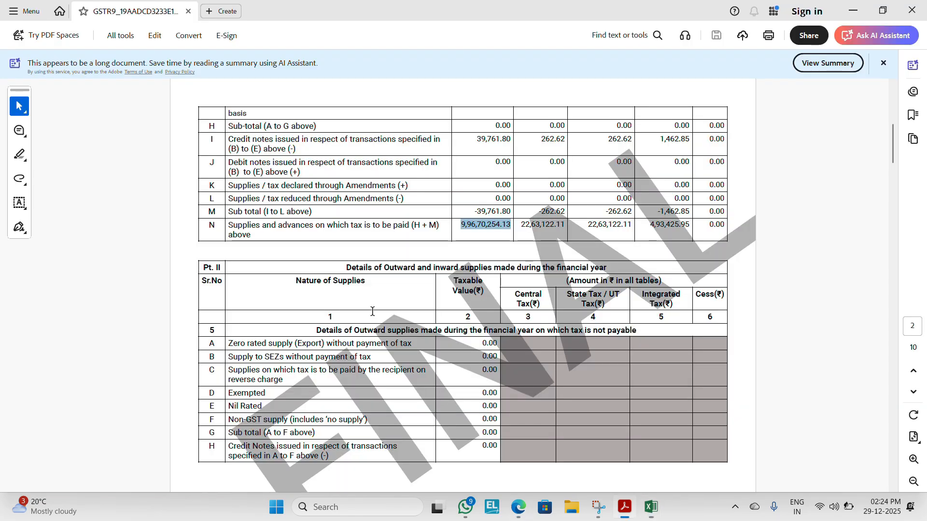
{"action": "key", "text": "alt+Tab"}
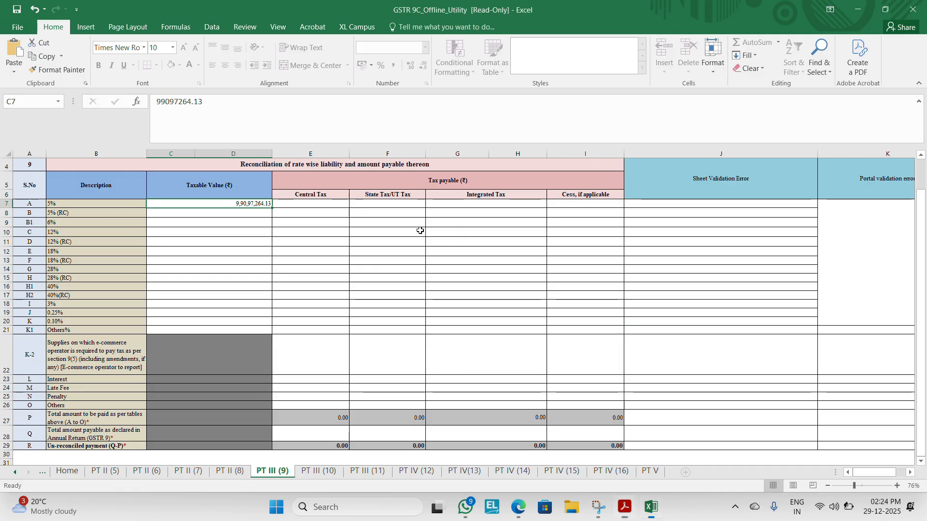
Step: Replace the taxable value for the 5% rate with 99070254.13 after consulting the GSTR-9 PDF
{"action": "key", "text": "alt+Tab"}
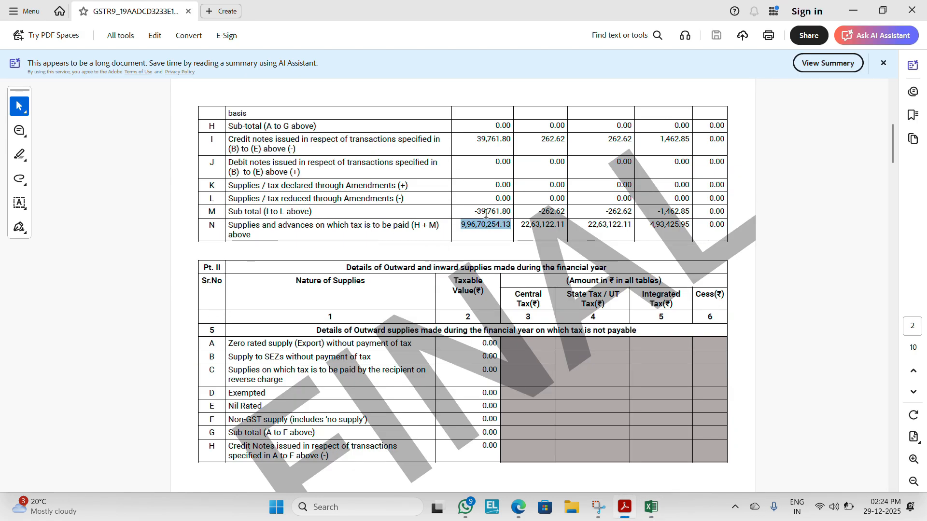
{"action": "key", "text": "alt+Tab"}
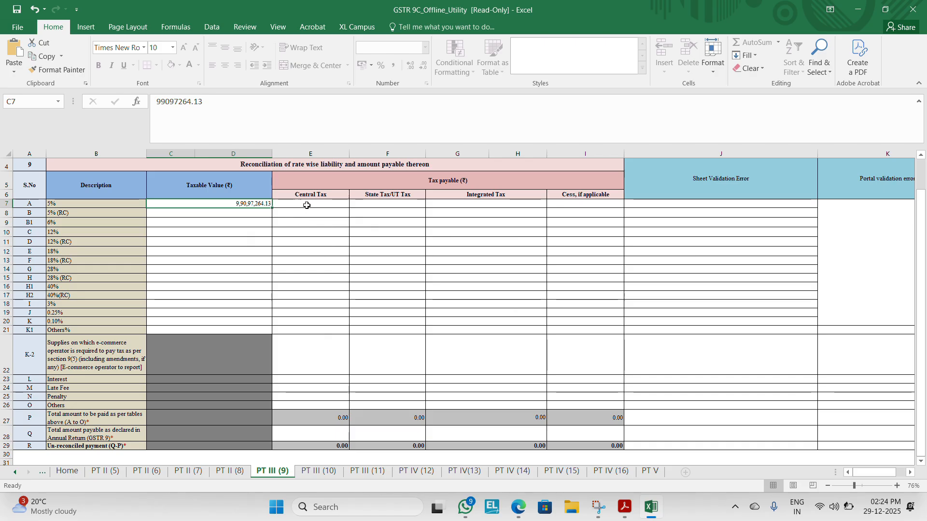
{"action": "key", "text": "alt+Tab"}
{"action": "key", "text": "alt+Tab"}
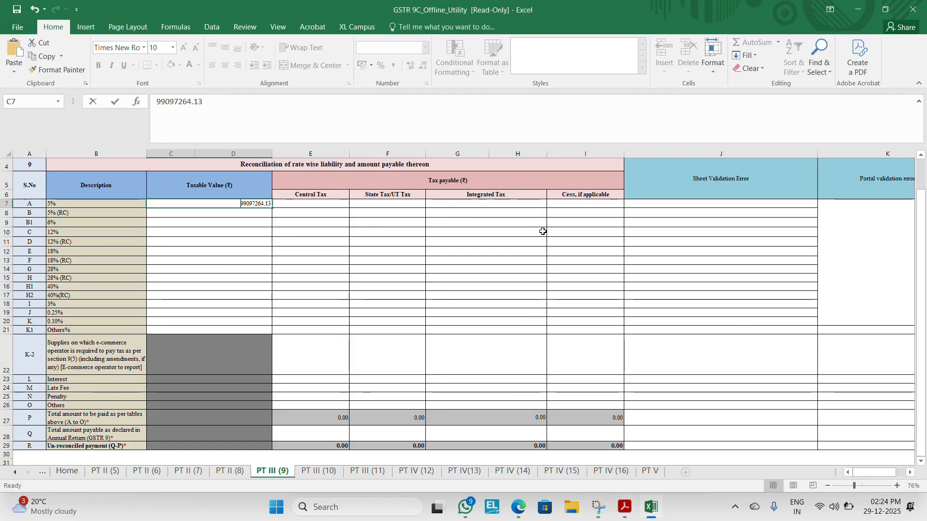
{"action": "type", "text": "990"}
{"action": "key", "text": "alt+Tab"}
{"action": "key", "text": "alt+Tab"}
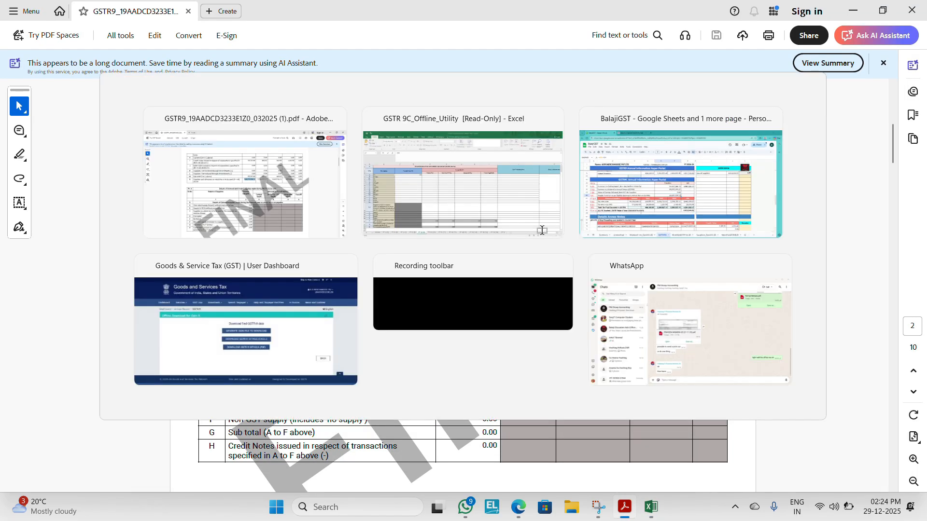
{"action": "type", "text": "70,254.13"}
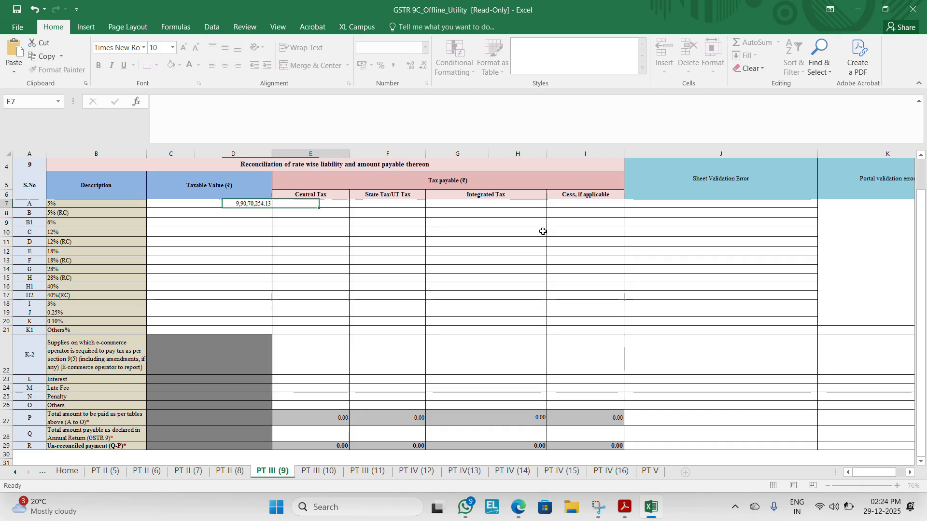
Step: Check Total Turnover in table 5N of the GSTR-9 PDF and set the 5% rate's taxable value to 99097264.13
{"action": "key", "text": "alt+Tab"}
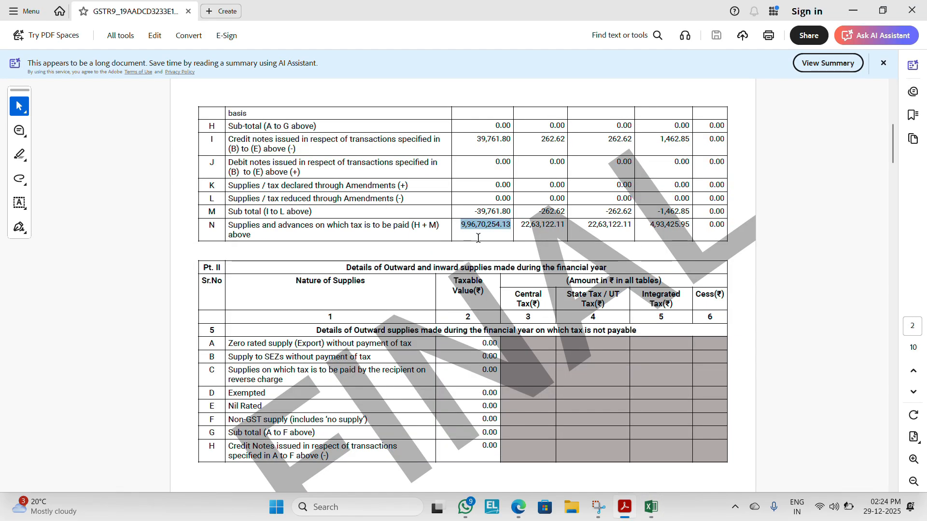
{"action": "key", "text": "alt+Tab"}
{"action": "key", "text": "alt+Tab"}
{"action": "left_click", "coordinate": [487, 405]}
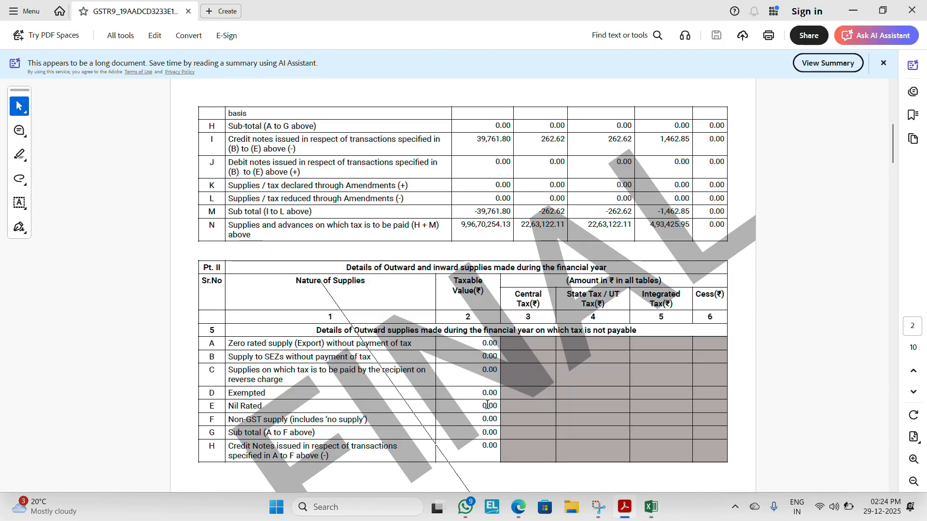
{"action": "scroll", "coordinate": [487, 405], "scroll_direction": "down", "scroll_amount": 8}
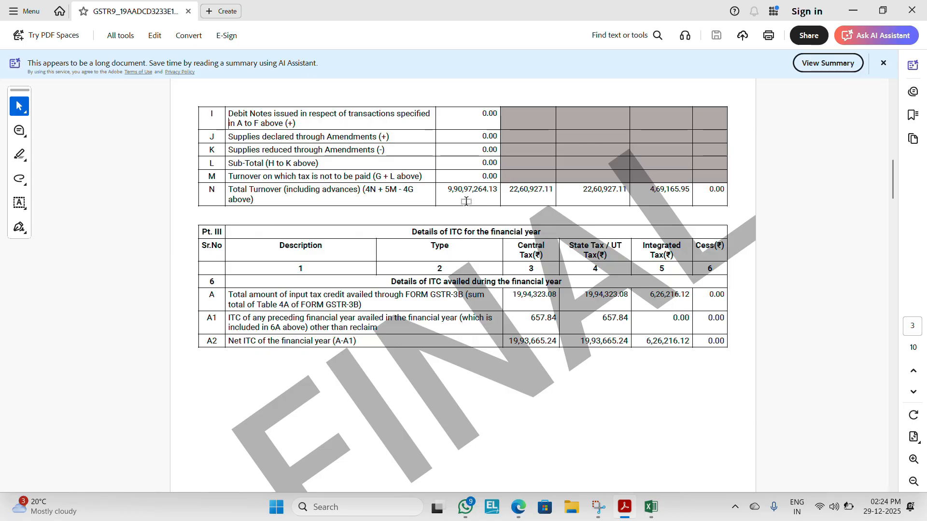
{"action": "key", "text": "alt+Tab"}
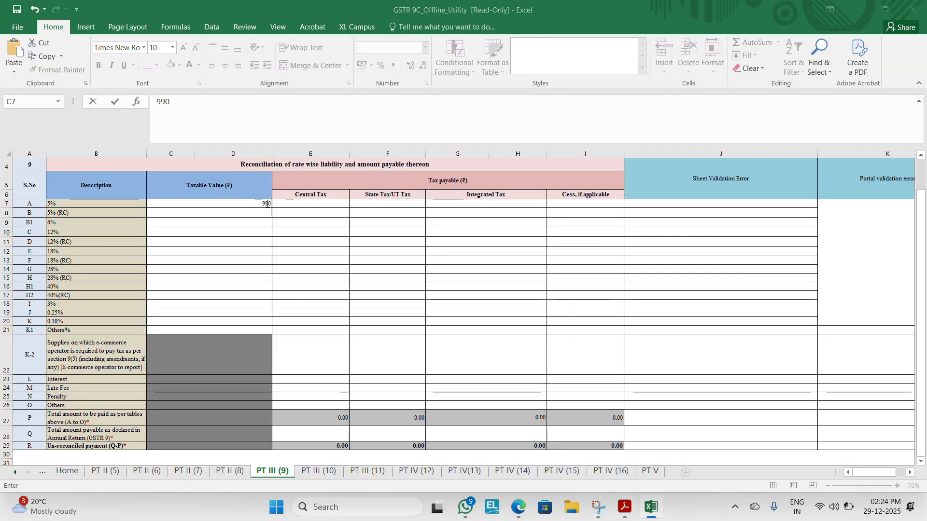
{"action": "key", "text": "alt+Tab"}
{"action": "key", "text": "alt+Tab"}
{"action": "type", "text": "9,90,97,26"}
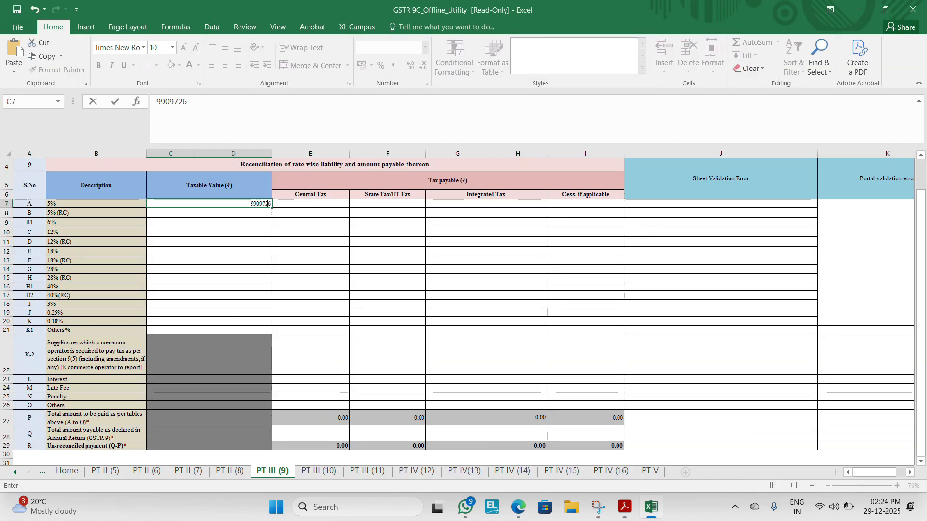
{"action": "type", "text": "4.13"}
{"action": "key", "text": "Tab"}
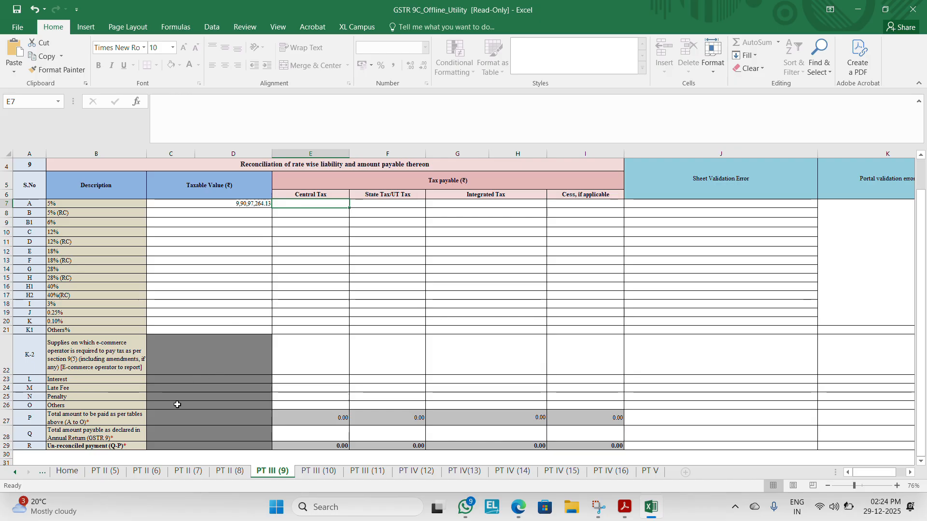
Step: Compare the PT II (5) and PT II (7) sheets with the GSTR-9 PDF and set the audited turnover in 5(A) to 99097264.13
{"action": "left_click", "coordinate": [103, 471]}
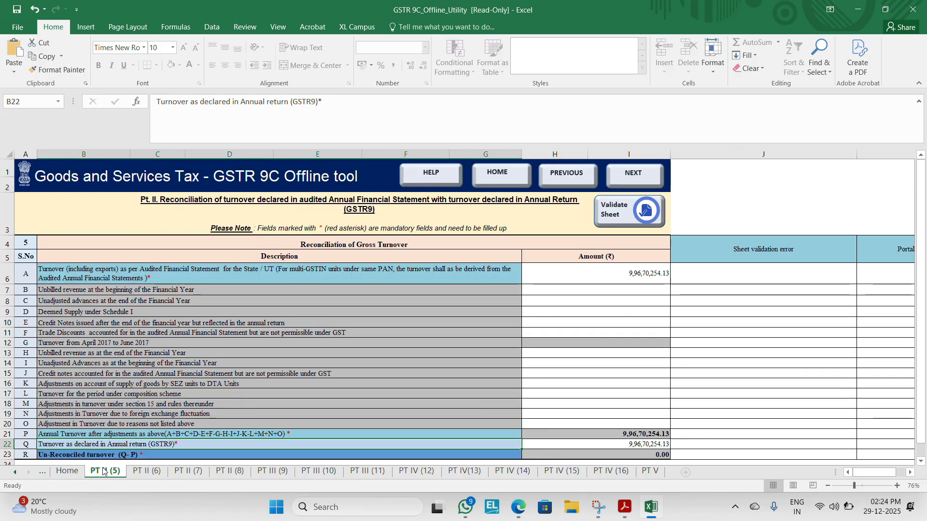
{"action": "left_click", "coordinate": [189, 470]}
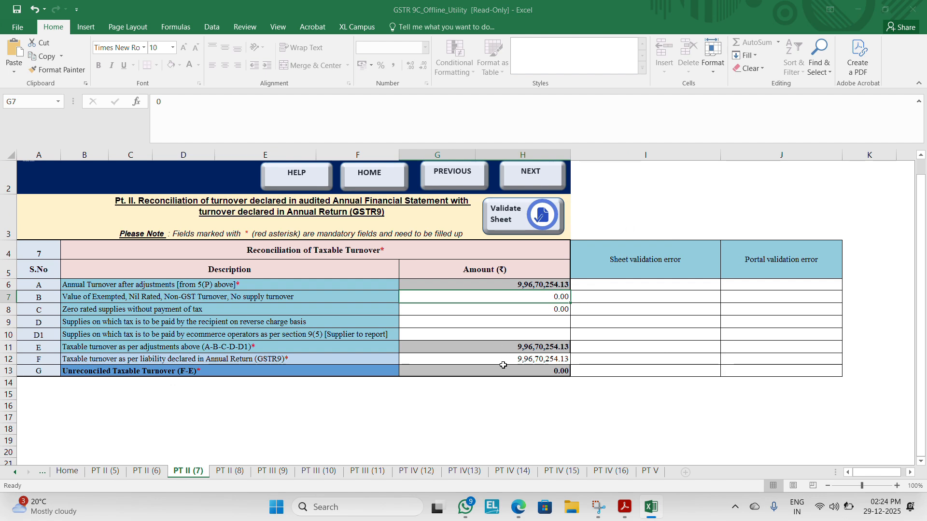
{"action": "key", "text": "alt+Tab"}
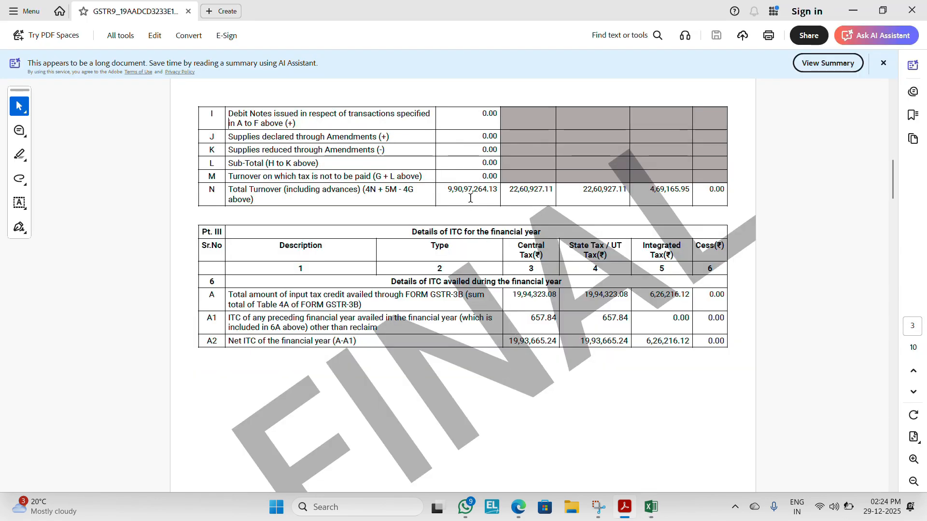
{"action": "key", "text": "alt+Tab"}
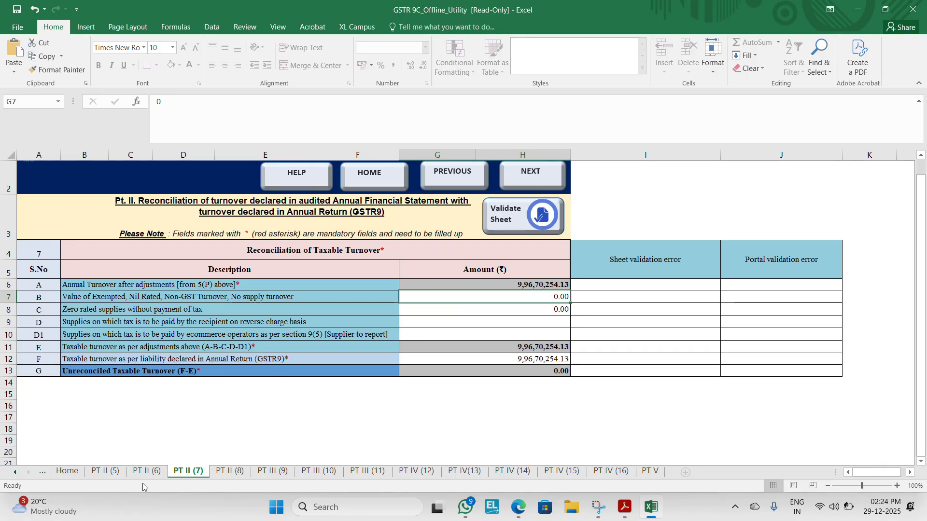
{"action": "left_click", "coordinate": [112, 472]}
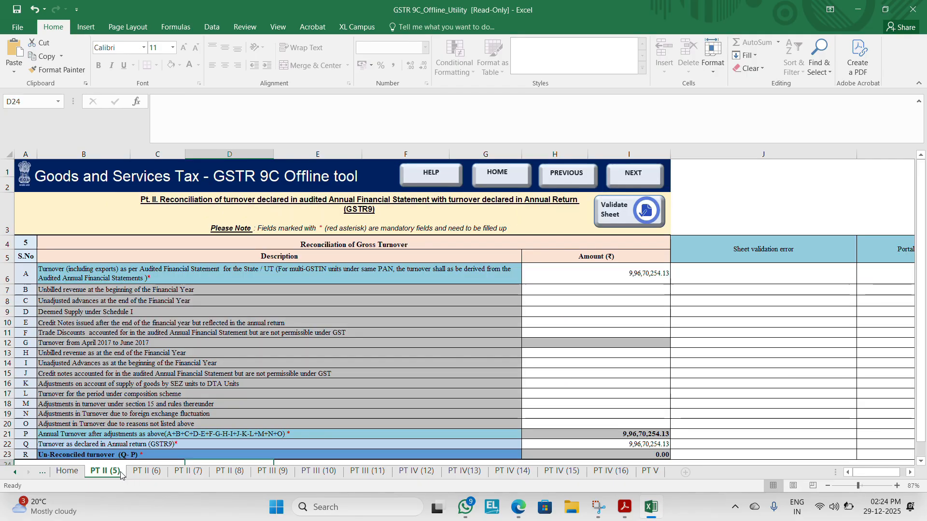
{"action": "left_click", "coordinate": [583, 282]}
{"action": "key", "text": "alt+Tab"}
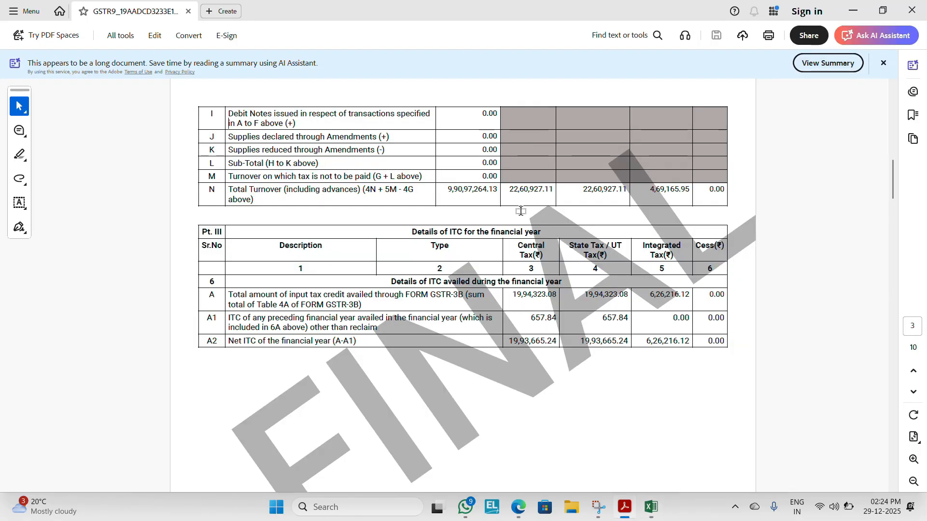
{"action": "key", "text": "alt+Tab"}
{"action": "type", "text": "9"}
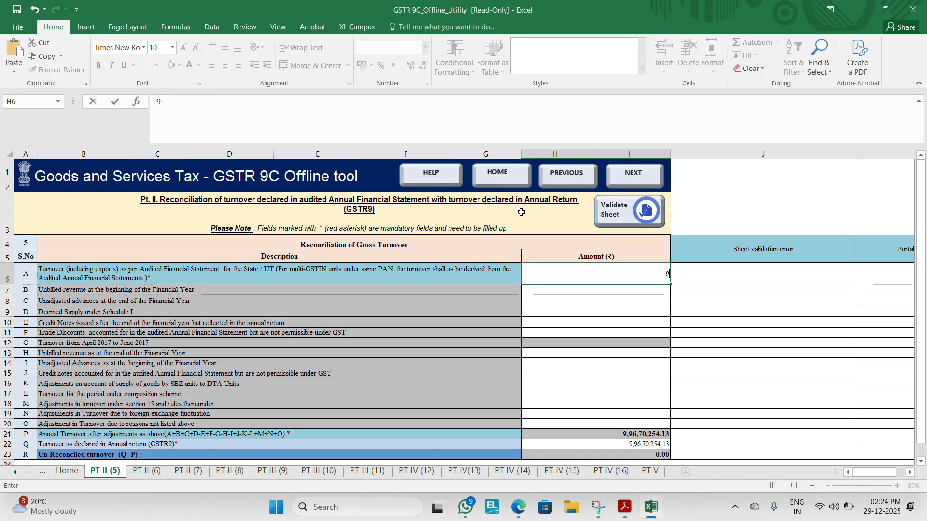
{"action": "key", "text": "alt+Tab"}
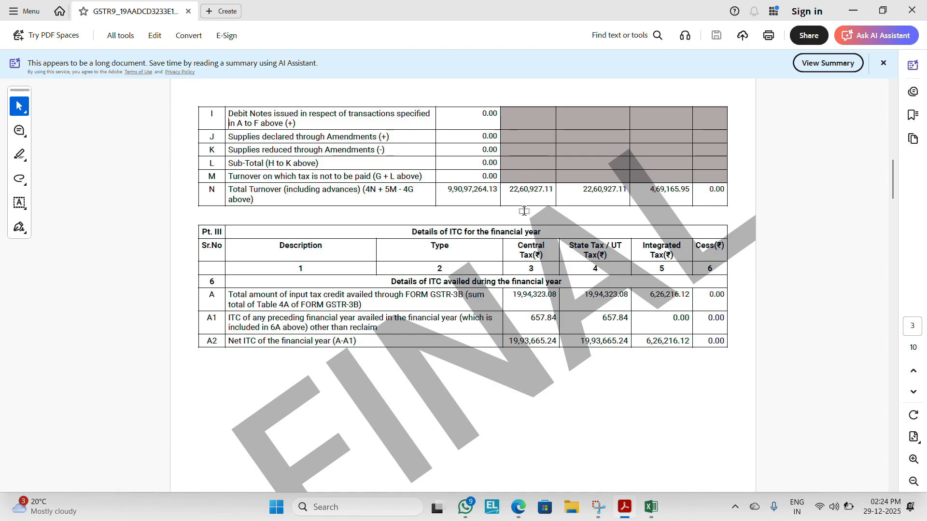
{"action": "key", "text": "alt+Tab"}
{"action": "type", "text": "097264.13"}
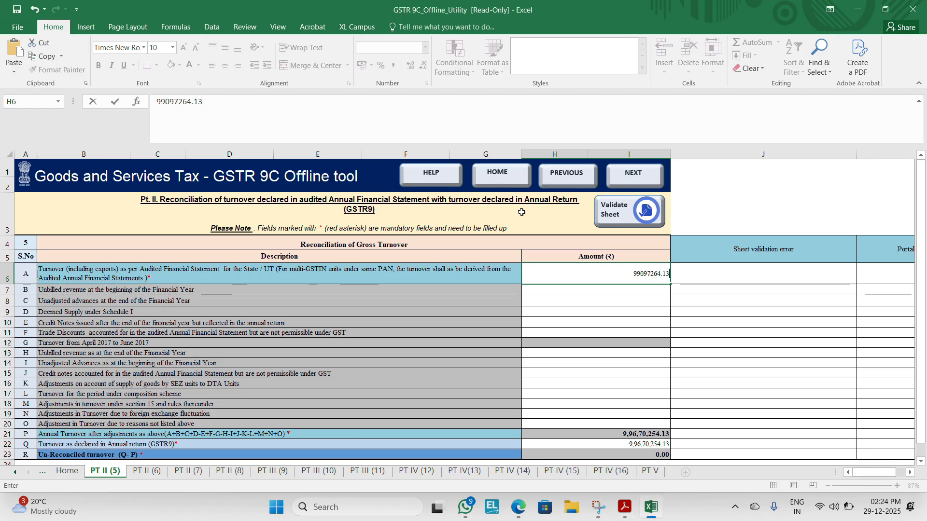
{"action": "key", "text": "Return"}
Step: Set the turnover as declared in the Annual Return, 5(Q), to 99097264.13 and check it against the GSTR-9 PDF
{"action": "key", "text": "Down"}
{"action": "key", "text": "Down"}
{"action": "key", "text": "Down"}
{"action": "key", "text": "Down"}
{"action": "key", "text": "Down"}
{"action": "key", "text": "Down"}
{"action": "key", "text": "Down"}
{"action": "key", "text": "Down"}
{"action": "key", "text": "Down"}
{"action": "key", "text": "Down"}
{"action": "key", "text": "Down"}
{"action": "key", "text": "Down"}
{"action": "key", "text": "Down"}
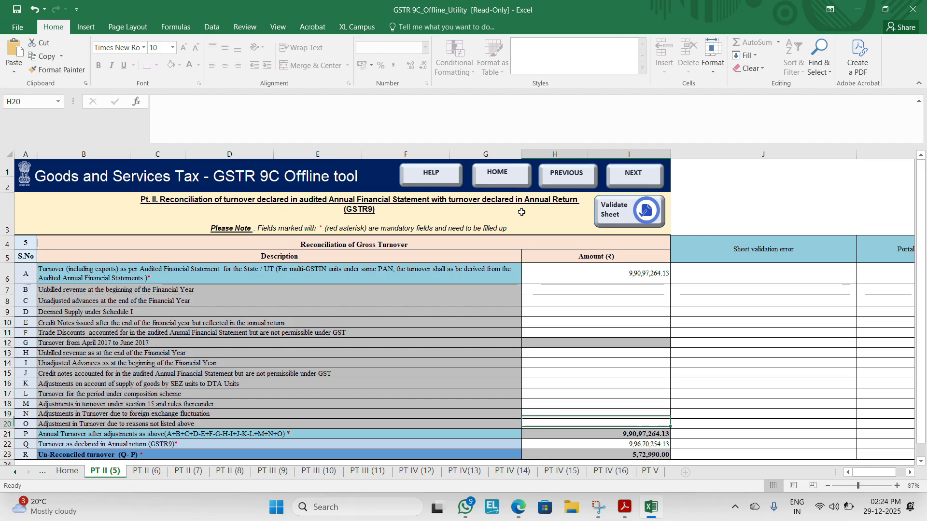
{"action": "key", "text": "Down"}
{"action": "key", "text": "Down"}
{"action": "type", "text": "9,90,"}
{"action": "type", "text": "97,26"}
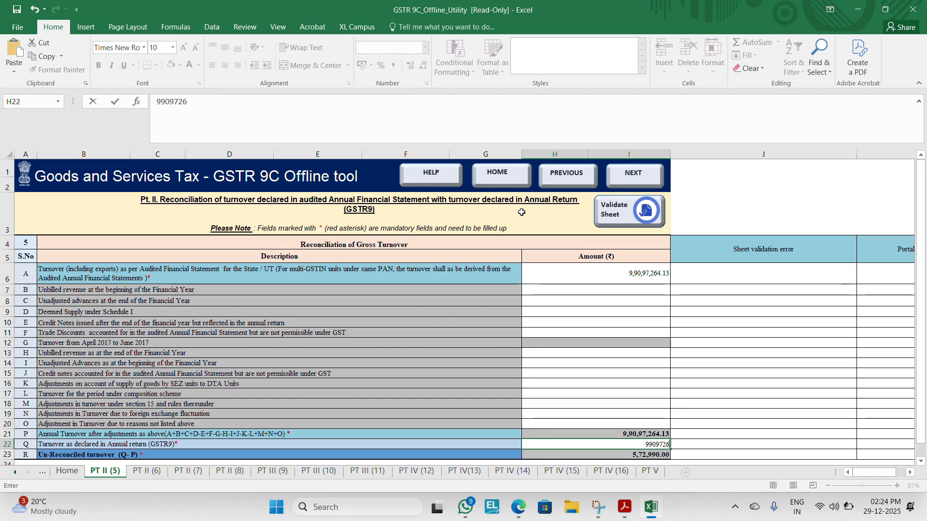
{"action": "type", "text": "4.13"}
{"action": "key", "text": "Return"}
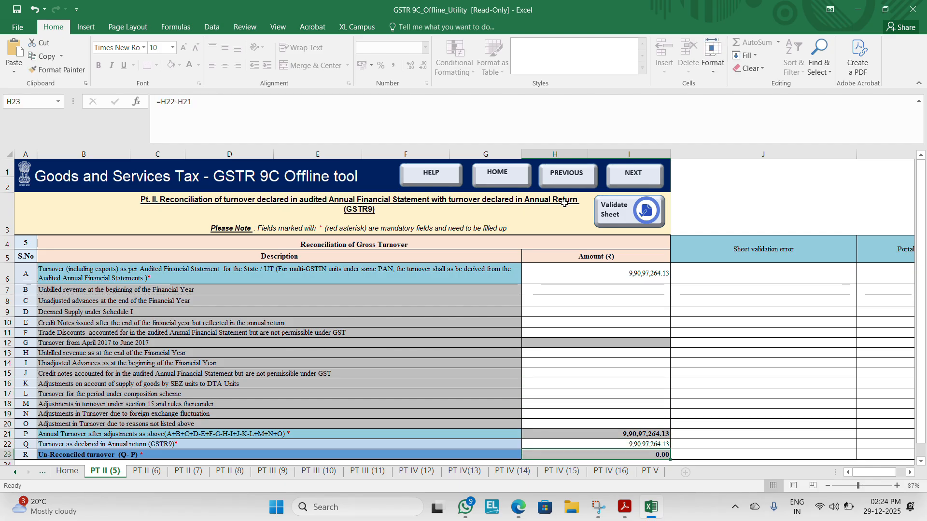
{"action": "key", "text": "alt+Tab"}
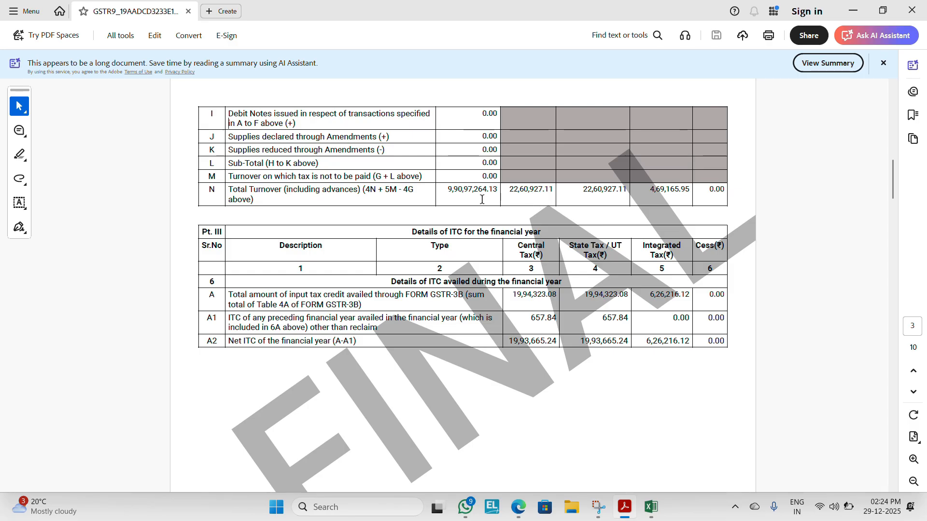
{"action": "key", "text": "alt+Tab"}
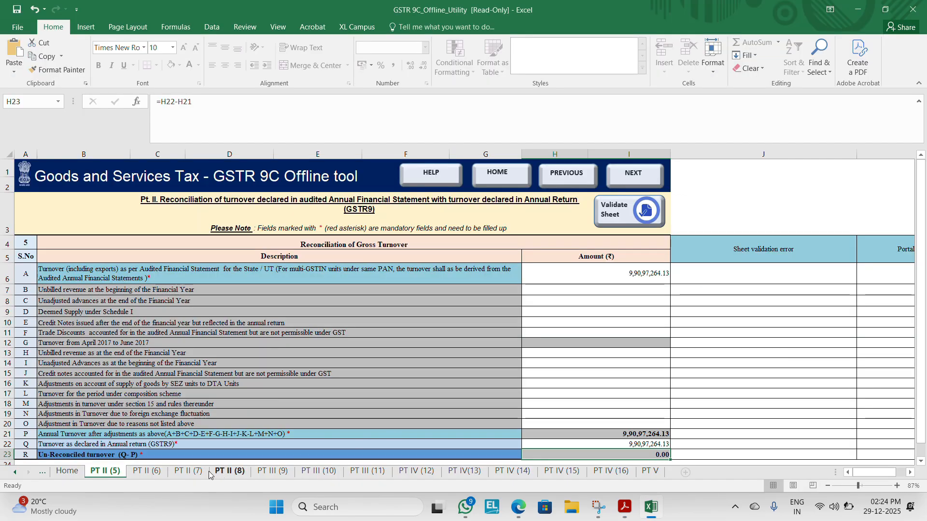
Step: On the PT II (7) sheet, set the 7(F) taxable turnover as per liability declared to 99097264.13 from the GSTR-9 PDF
{"action": "left_click", "coordinate": [186, 472]}
{"action": "key", "text": "alt+Tab"}
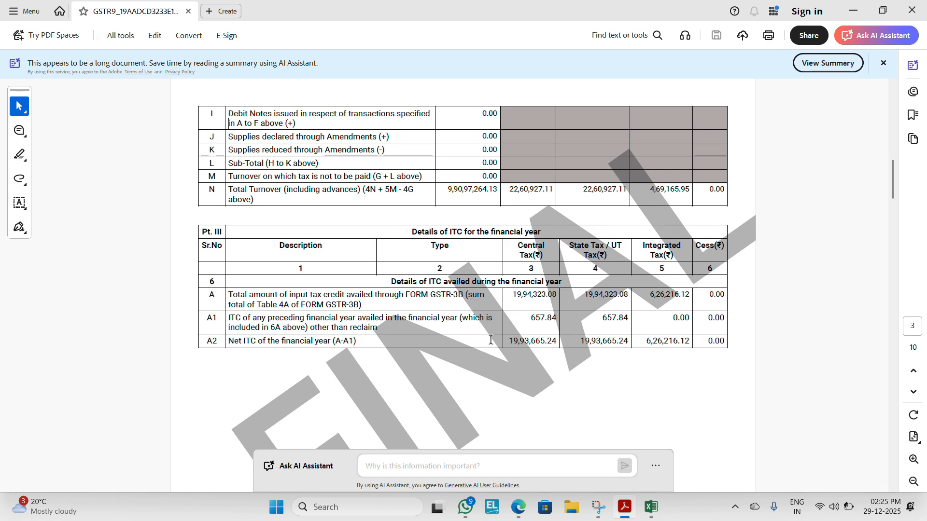
{"action": "key", "text": "alt+Tab"}
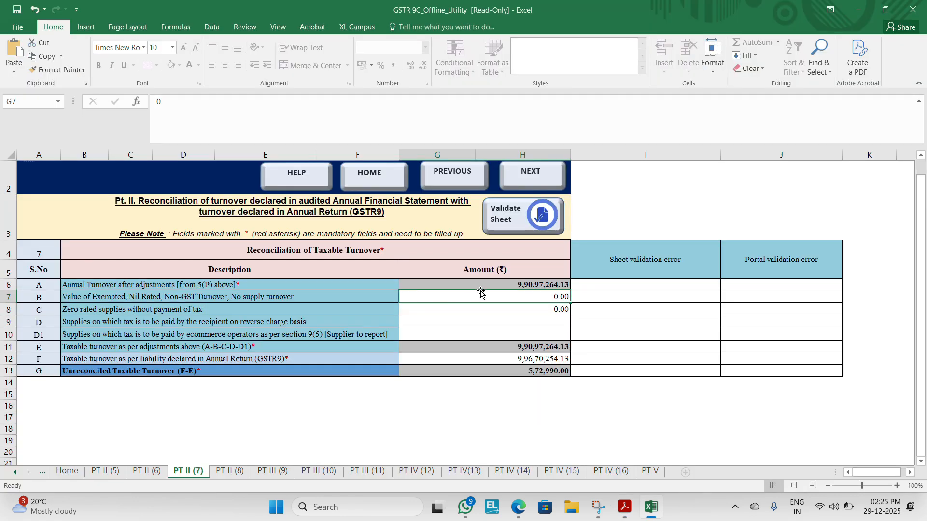
{"action": "left_click", "coordinate": [273, 472]}
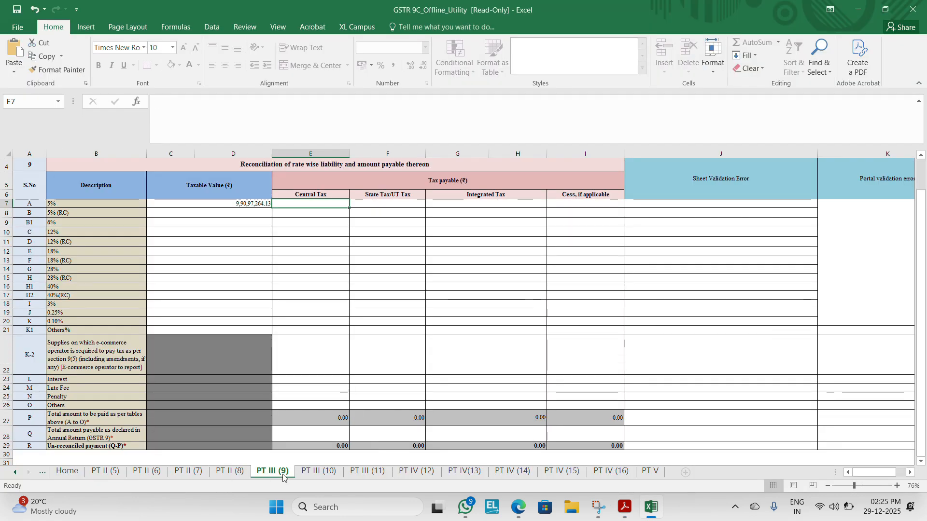
{"action": "left_click", "coordinate": [193, 472]}
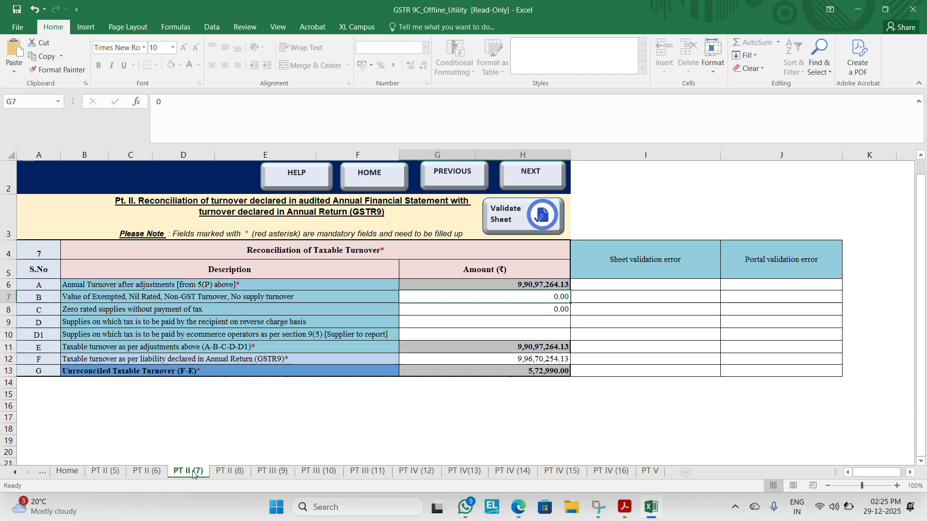
{"action": "left_click", "coordinate": [506, 359]}
{"action": "type", "text": "990"}
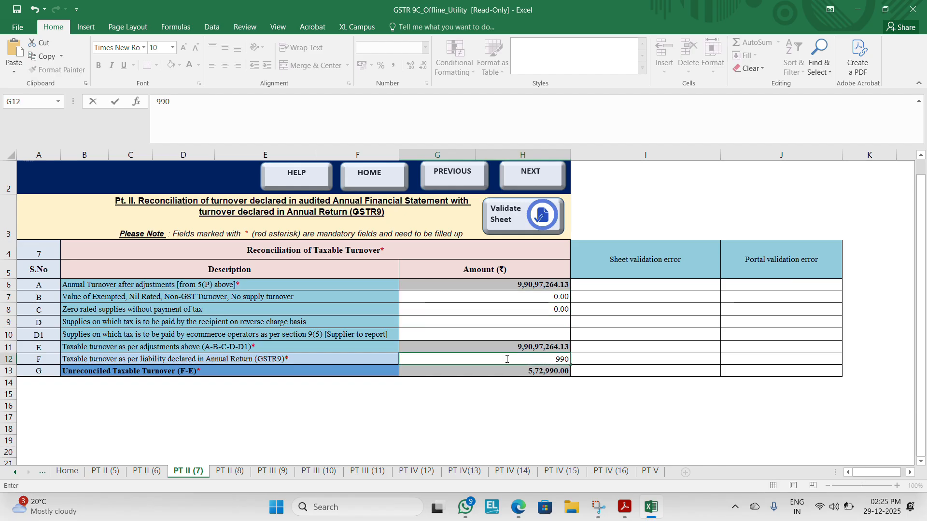
{"action": "key", "text": "alt+Tab"}
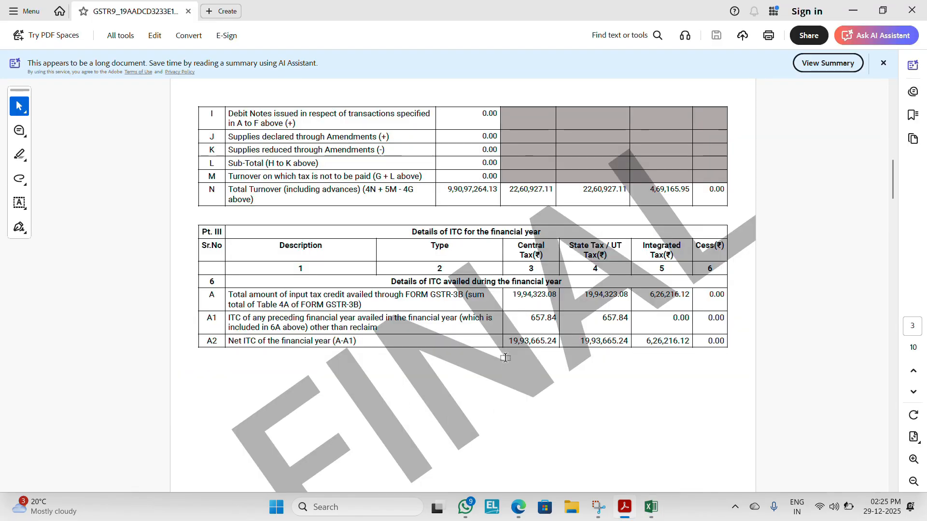
{"action": "key", "text": "alt+Tab"}
{"action": "type", "text": "97264.13"}
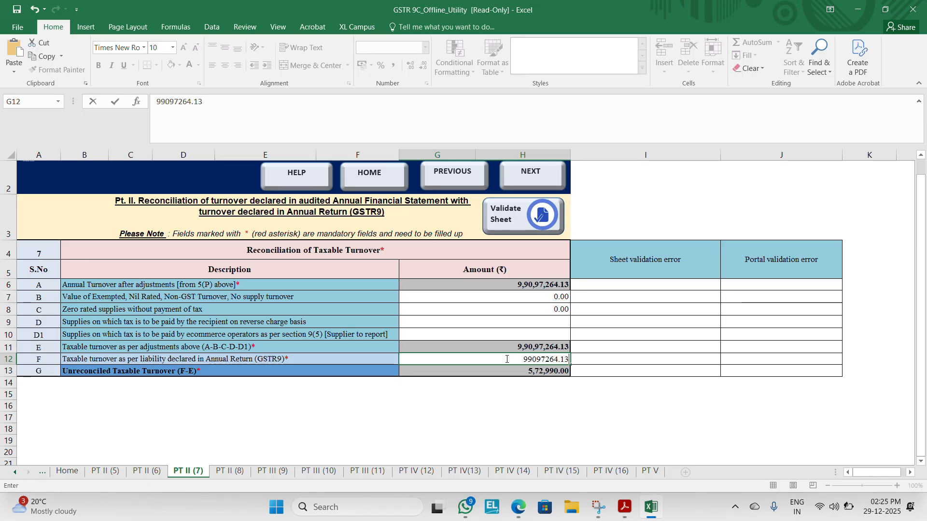
{"action": "key", "text": "Return"}
Step: Compare the PT II (7) turnover figures with the GSTR9C section of the BalajiGST Google Sheet
{"action": "key", "text": "alt+Tab"}
{"action": "key", "text": "Tab"}
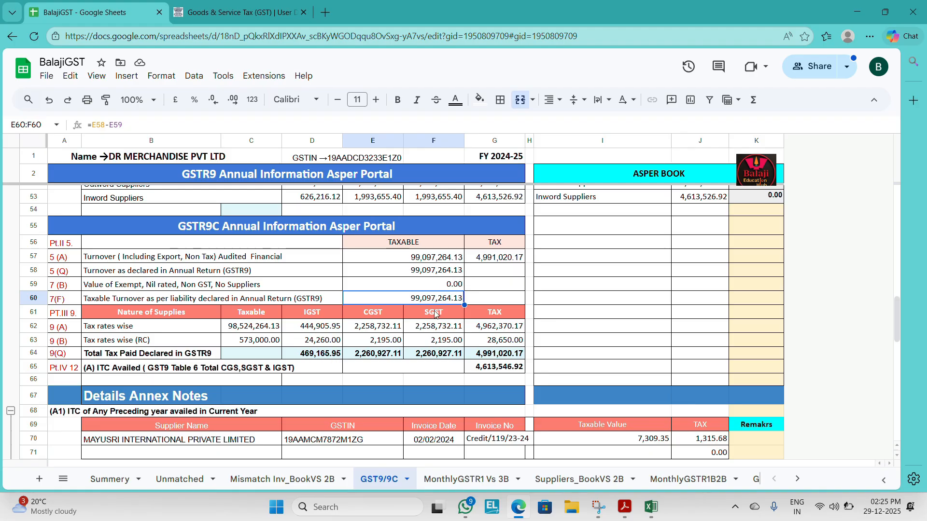
{"action": "key", "text": "alt+Tab"}
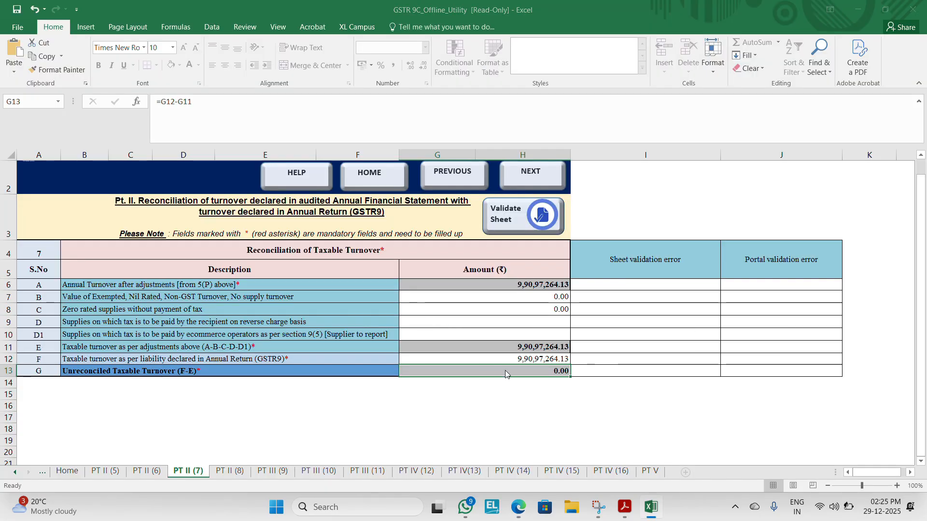
{"action": "key", "text": "alt+Tab"}
{"action": "key", "text": "alt+Tab"}
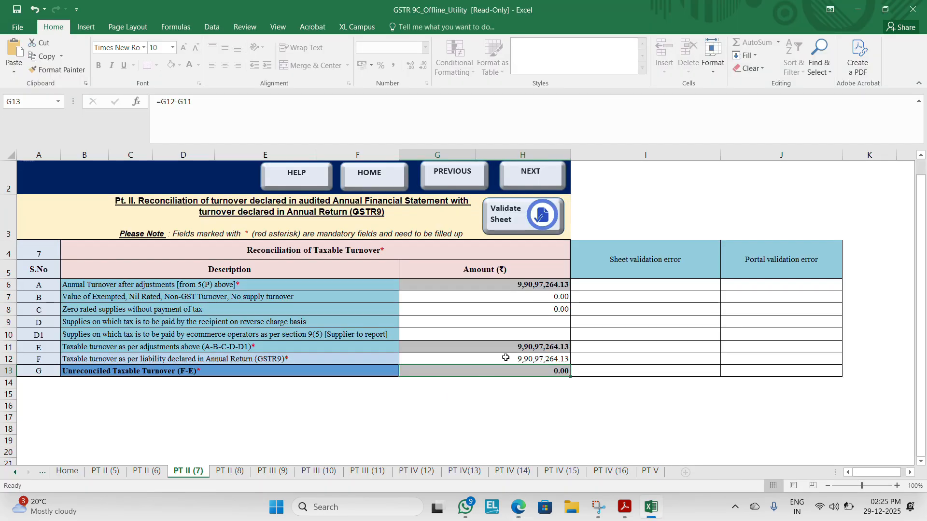
Step: Open the PT III (9) sheet and compare the 5% taxable value with the BalajiGST Google Sheet and the GSTR-9 PDF's total turnover
{"action": "left_click", "coordinate": [232, 473]}
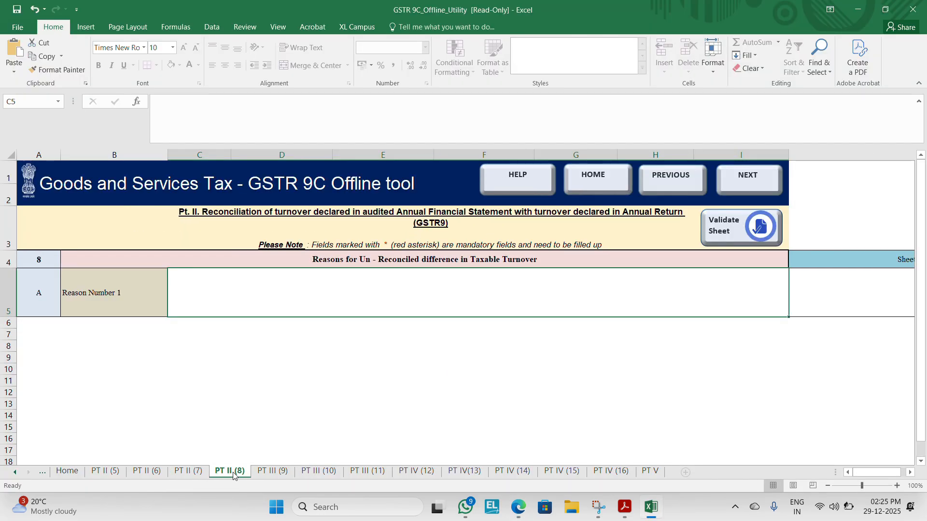
{"action": "left_click", "coordinate": [261, 472]}
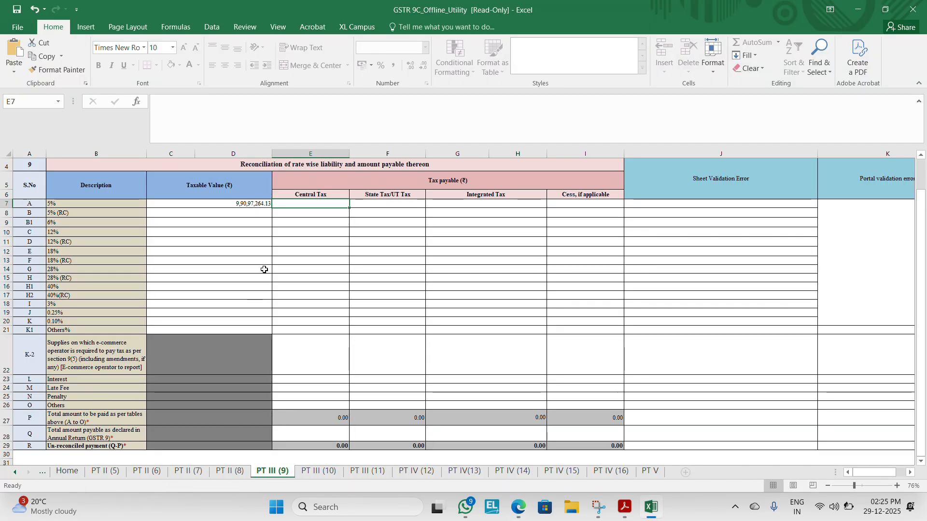
{"action": "left_click", "coordinate": [247, 205]}
{"action": "key", "text": "alt+Tab"}
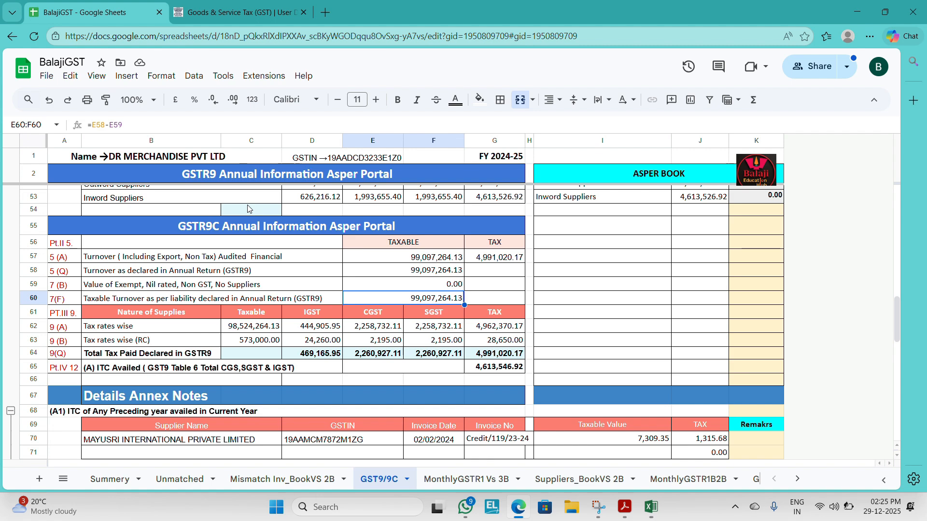
{"action": "key", "text": "alt+Tab"}
{"action": "key", "text": "Tab"}
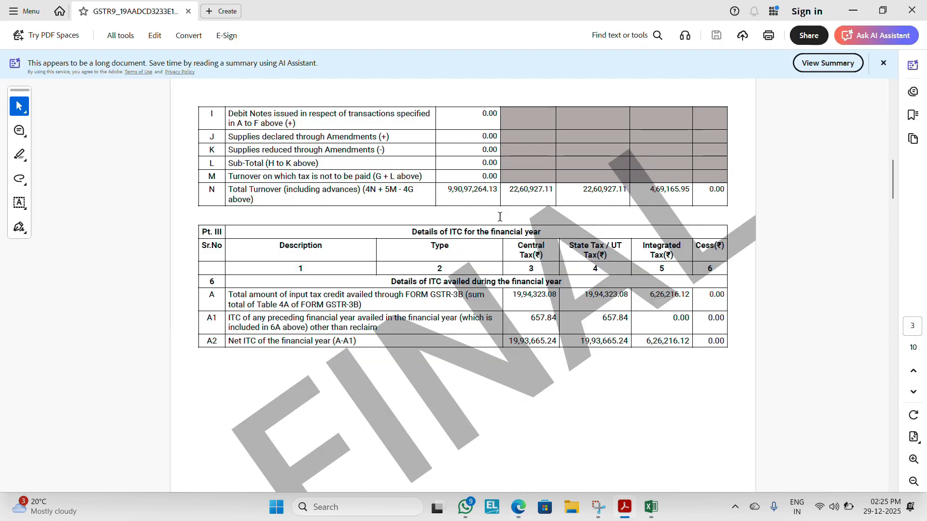
{"action": "key", "text": "alt+Tab"}
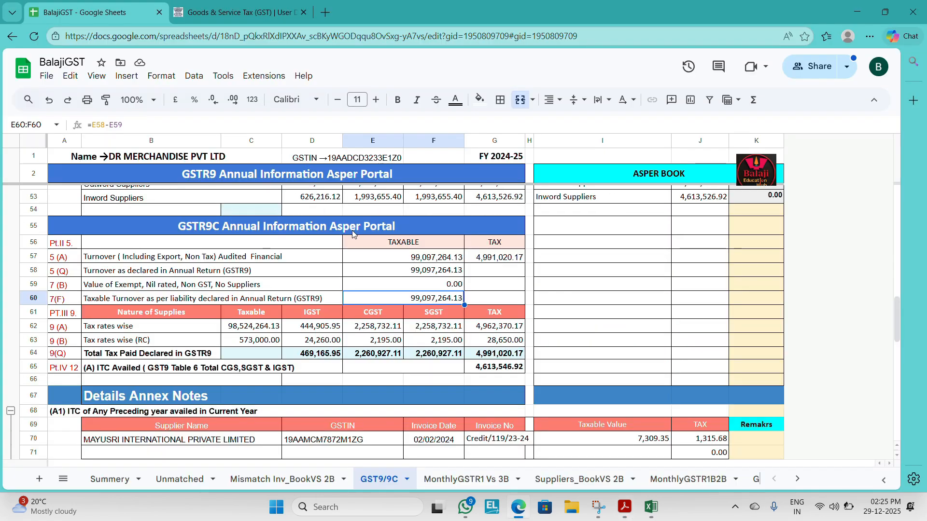
{"action": "key", "text": "alt+Tab"}
{"action": "key", "text": "alt+Tab"}
{"action": "key", "text": "Tab"}
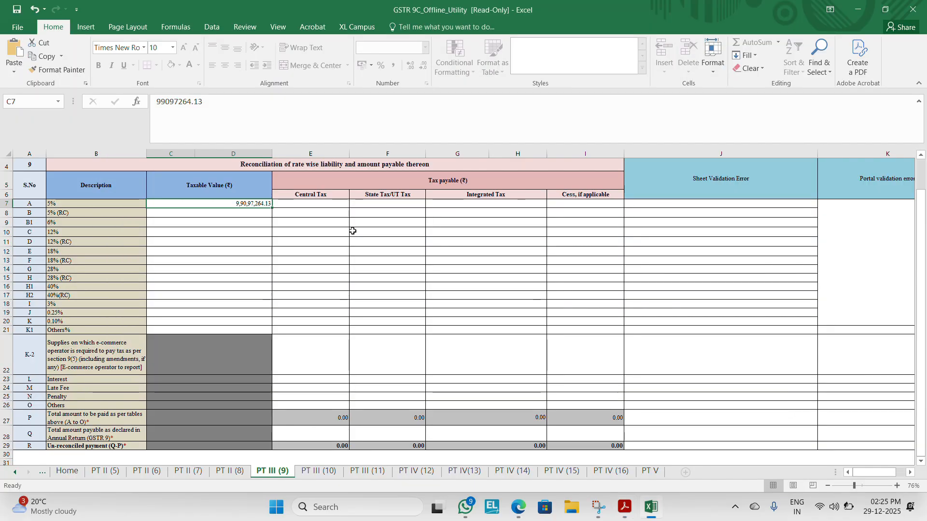
{"action": "key", "text": "alt+Tab"}
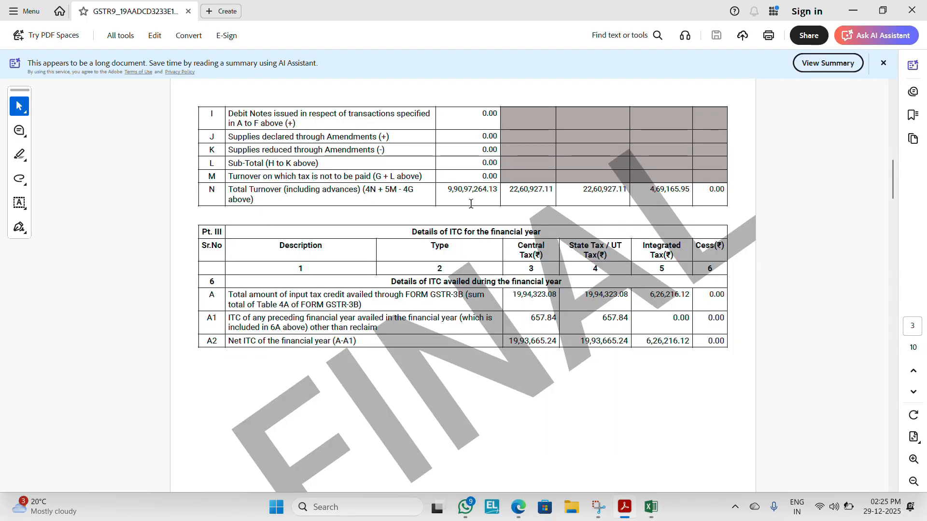
{"action": "double_click", "coordinate": [462, 192]}
Step: Set both the Central Tax and the State Tax/UT Tax of the 5% row to 2260927.11 from the GSTR-9 PDF
{"action": "key", "text": "alt+Tab"}
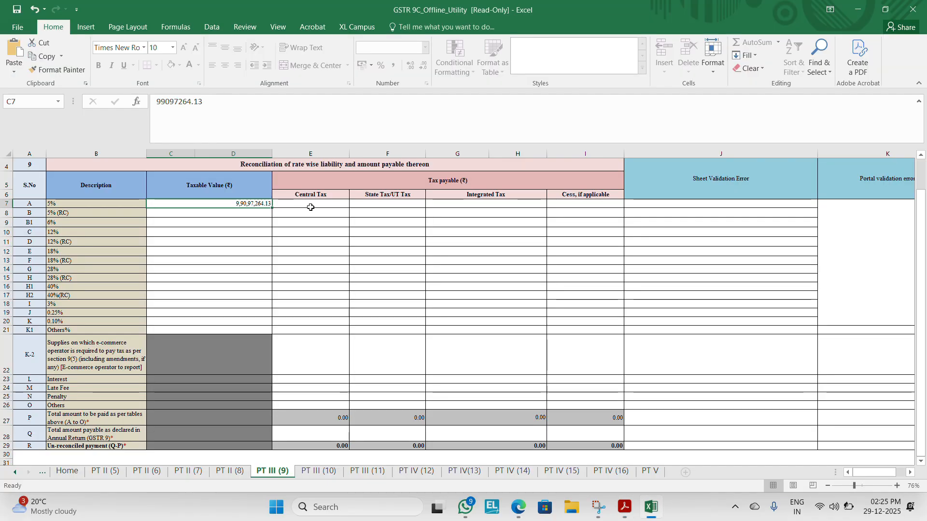
{"action": "left_click", "coordinate": [310, 206]}
{"action": "key", "text": "alt+Tab"}
{"action": "key", "text": "alt+Tab"}
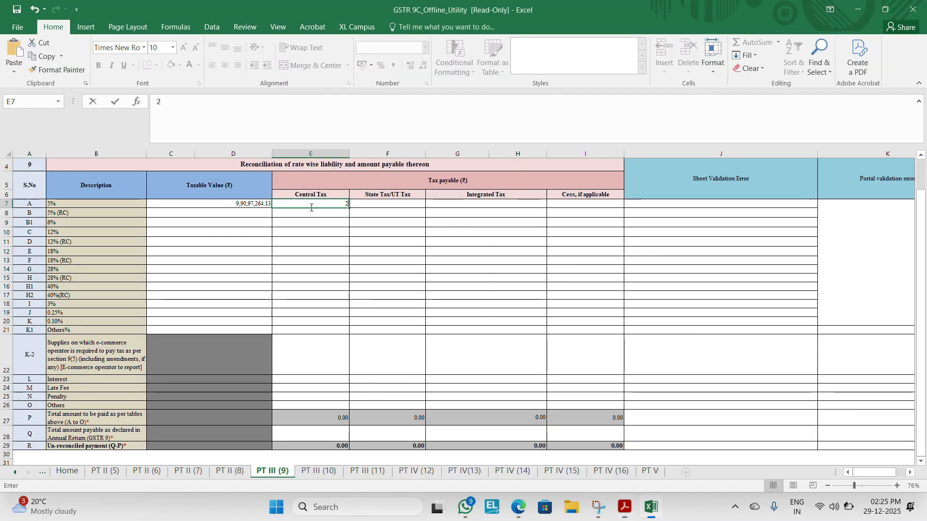
{"action": "type", "text": "2260"}
{"action": "key", "text": "alt+Tab"}
{"action": "key", "text": "alt+Tab"}
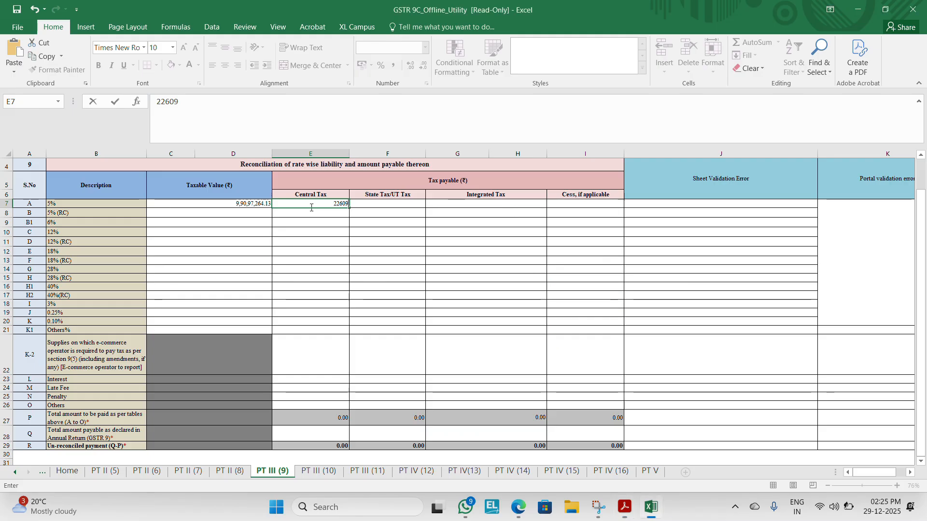
{"action": "type", "text": "927.11"}
{"action": "key", "text": "Tab"}
{"action": "type", "text": "226"}
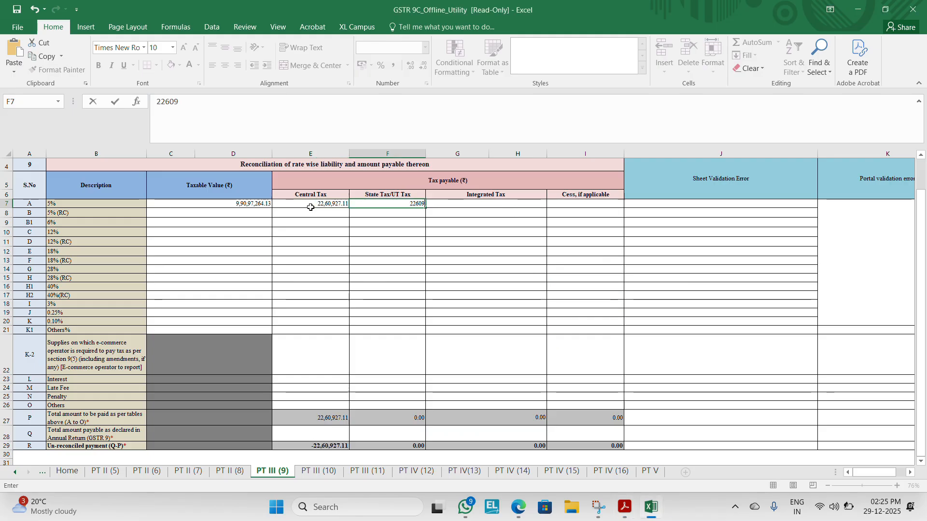
{"action": "type", "text": "0927.11"}
{"action": "key", "text": "Tab"}
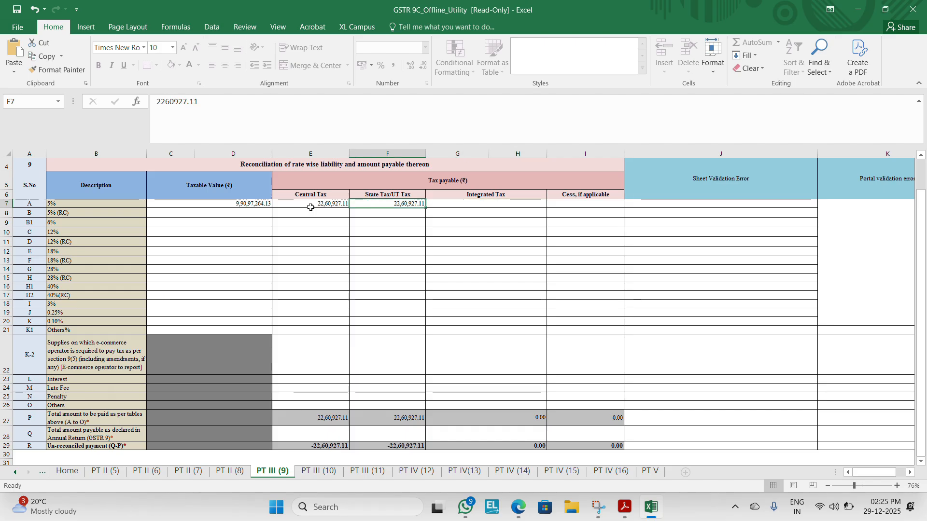
Step: Set the Integrated Tax of the 5% row to 469165.95 from the GSTR-9 PDF's total turnover line
{"action": "left_click", "coordinate": [310, 207]}
{"action": "key", "text": "alt+Tab"}
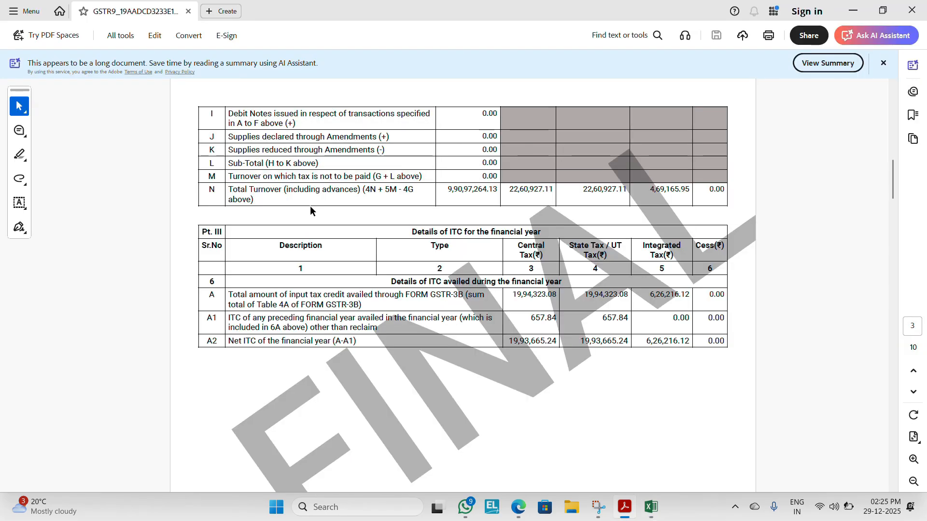
{"action": "key", "text": "alt+Tab"}
{"action": "key", "text": "alt+Tab"}
{"action": "key", "text": "alt+Tab"}
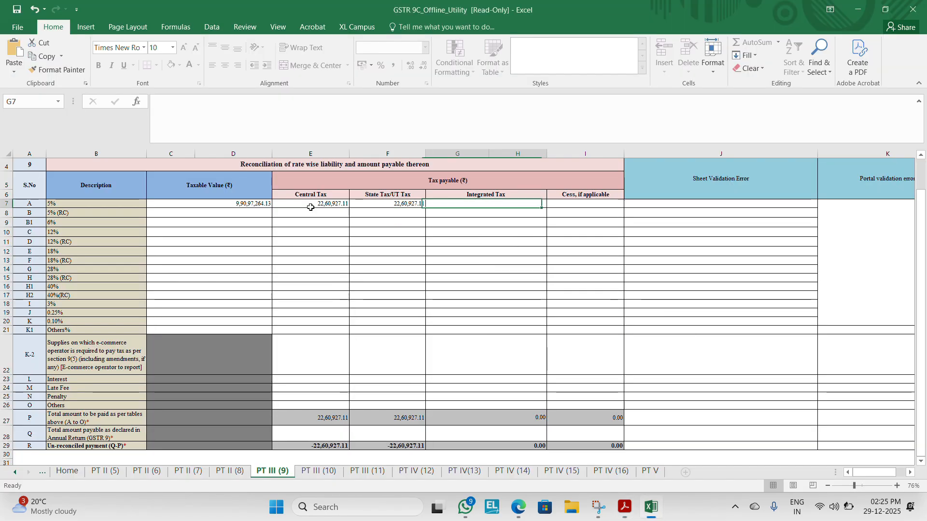
{"action": "type", "text": "469"}
{"action": "key", "text": "alt+Tab"}
{"action": "key", "text": "alt+Tab"}
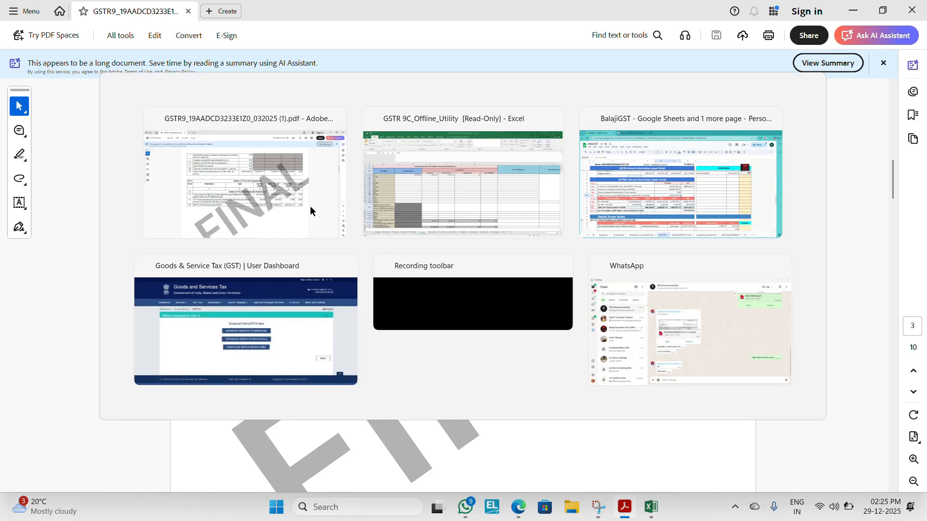
{"action": "type", "text": "165.95"}
{"action": "key", "text": "Return"}
Step: Find the reverse charge inward supplies in table 4 of the GSTR-9 PDF and set the 5% (RC) taxable value to 572990
{"action": "key", "text": "Left"}
{"action": "key", "text": "Left"}
{"action": "key", "text": "Left"}
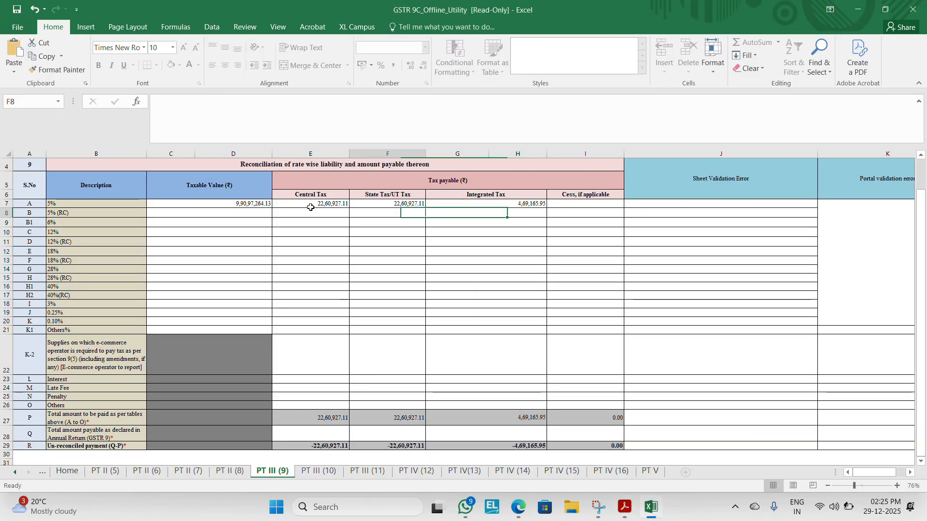
{"action": "key", "text": "alt+Tab"}
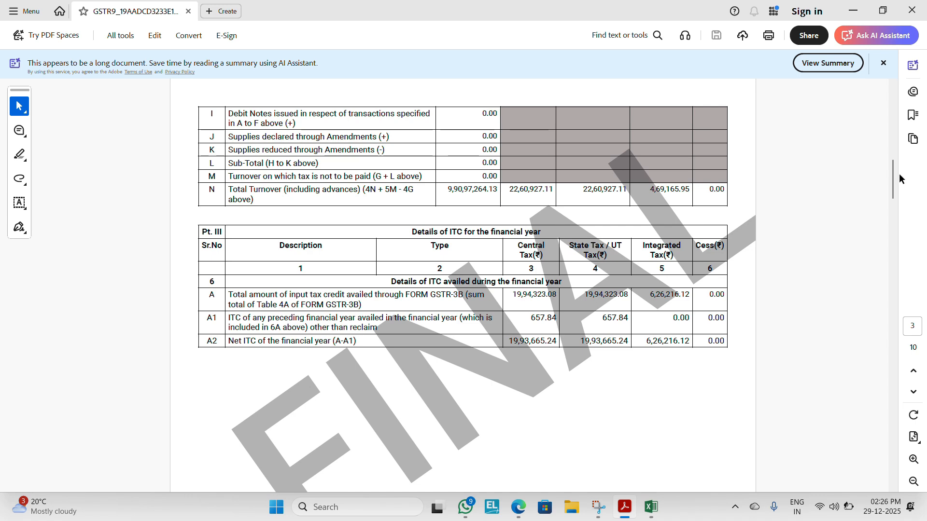
{"action": "mouse_move", "coordinate": [898, 176]}
{"action": "scroll", "coordinate": [894, 180], "scroll_direction": "up", "scroll_amount": 10}
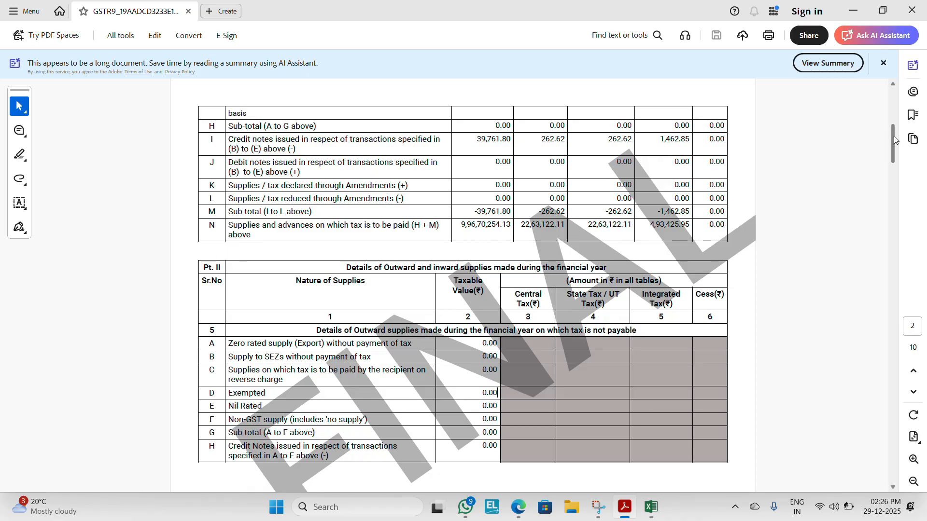
{"action": "left_click_drag", "start_coordinate": [895, 144], "coordinate": [894, 127]}
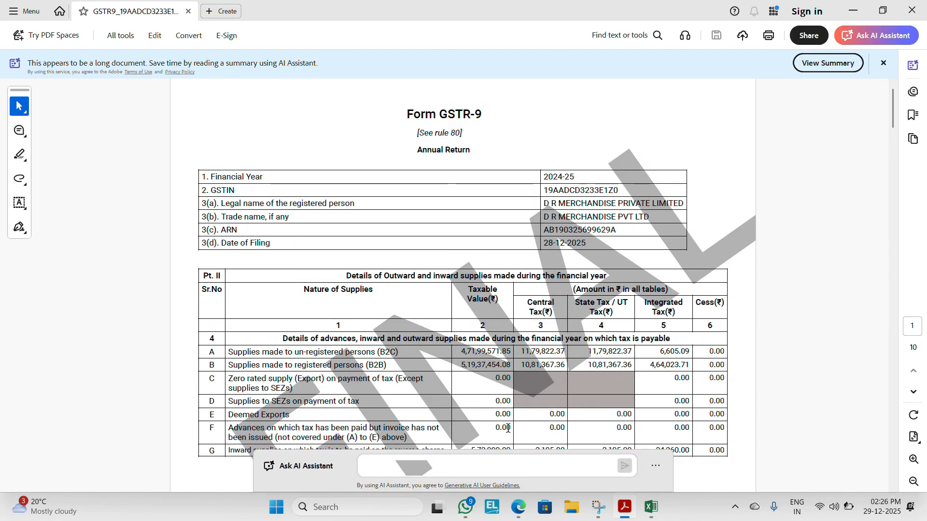
{"action": "key", "text": "alt+Tab"}
{"action": "type", "text": "572"}
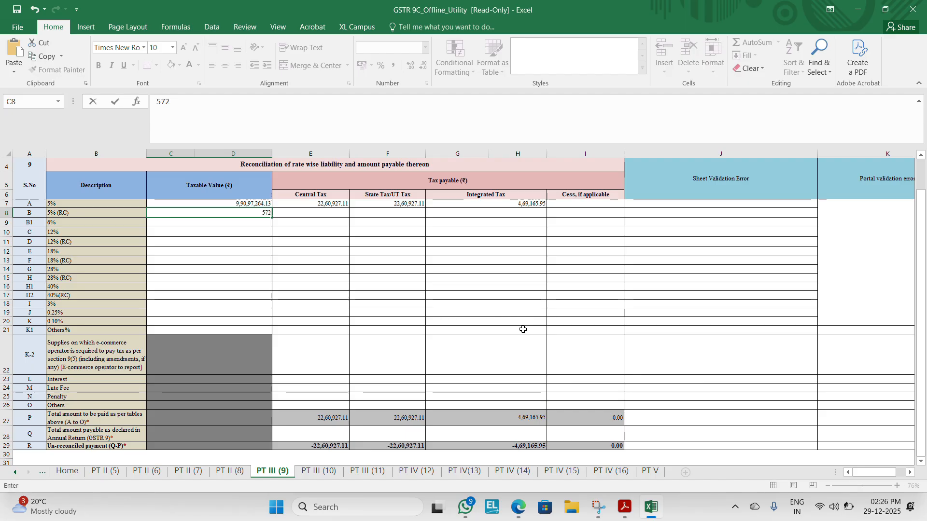
{"action": "key", "text": "Return"}
{"action": "key", "text": "alt+Tab"}
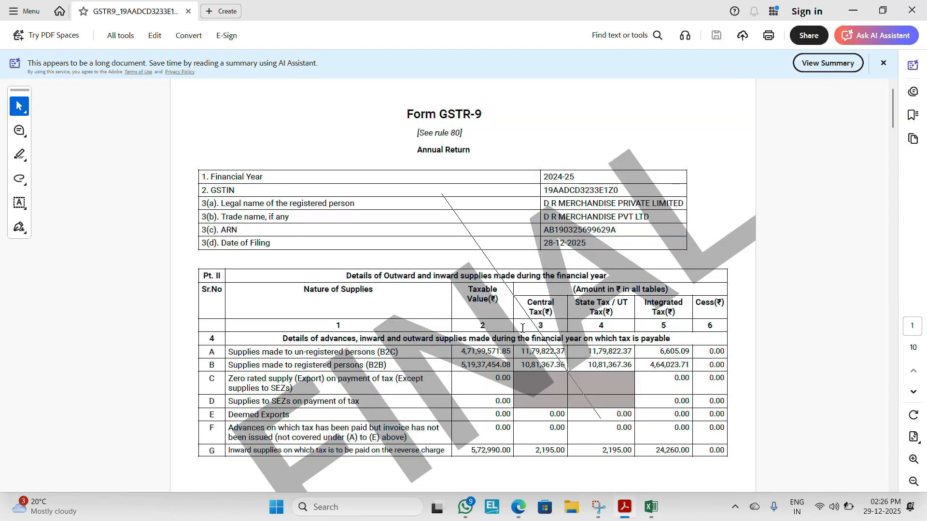
Step: Set the 5% (RC) Central Tax and State Tax/UT Tax to 2195 each and the Integrated Tax to 24260
{"action": "key", "text": "alt+Tab"}
{"action": "key", "text": "Tab"}
{"action": "type", "text": "2195"}
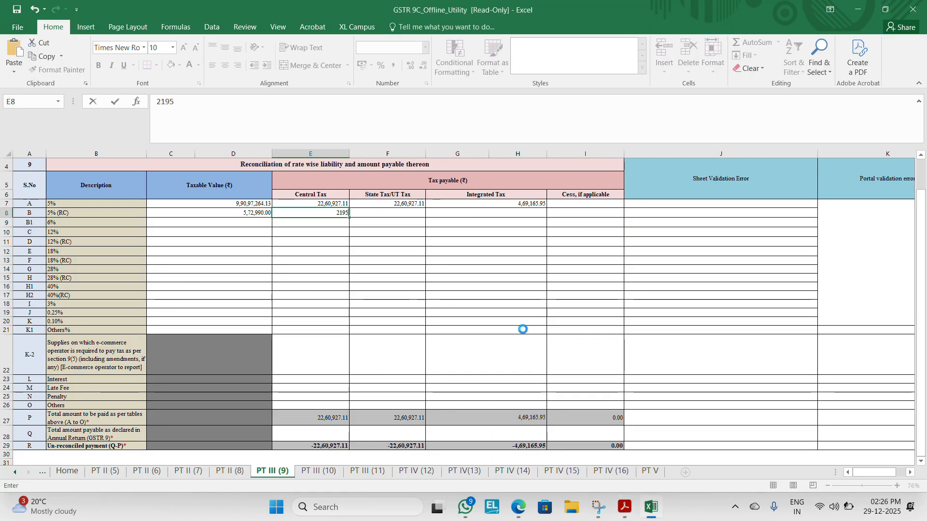
{"action": "key", "text": "Tab"}
{"action": "type", "text": "2195"}
{"action": "key", "text": "Return"}
{"action": "key", "text": "Tab"}
{"action": "key", "text": "alt+Tab"}
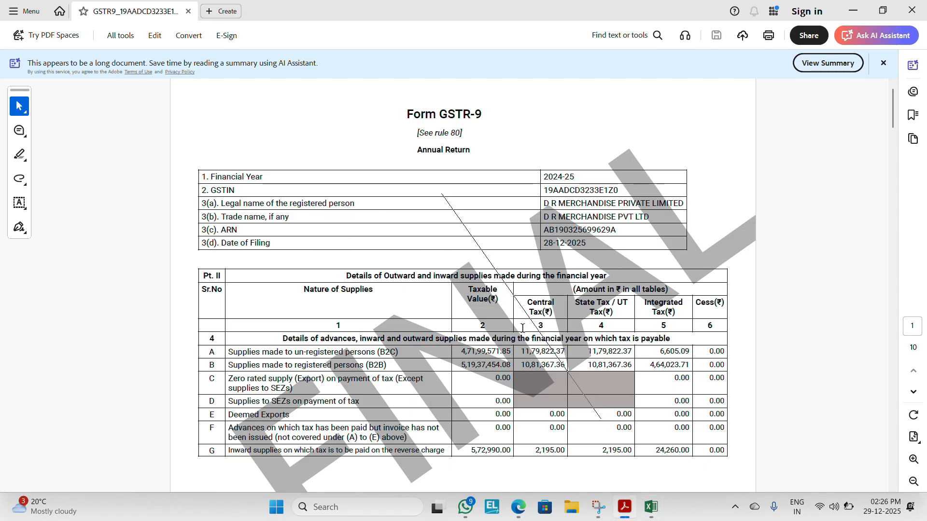
{"action": "key", "text": "alt+Tab"}
{"action": "type", "text": "24"}
{"action": "key", "text": "Return"}
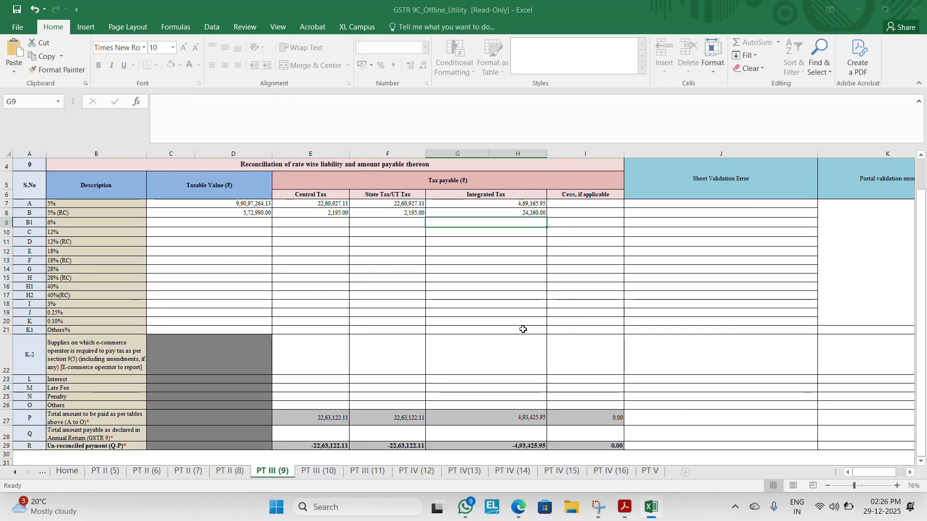
Step: Set the Central Tax in row Q, total amount payable as declared in GSTR-9, to 2263122.11 from table 4N of the PDF
{"action": "key", "text": "alt+Tab"}
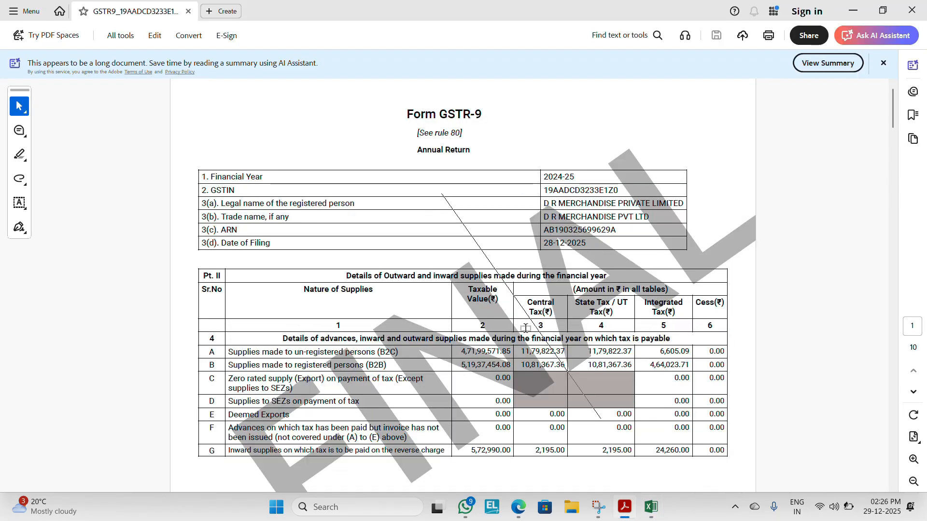
{"action": "key", "text": "alt+Tab"}
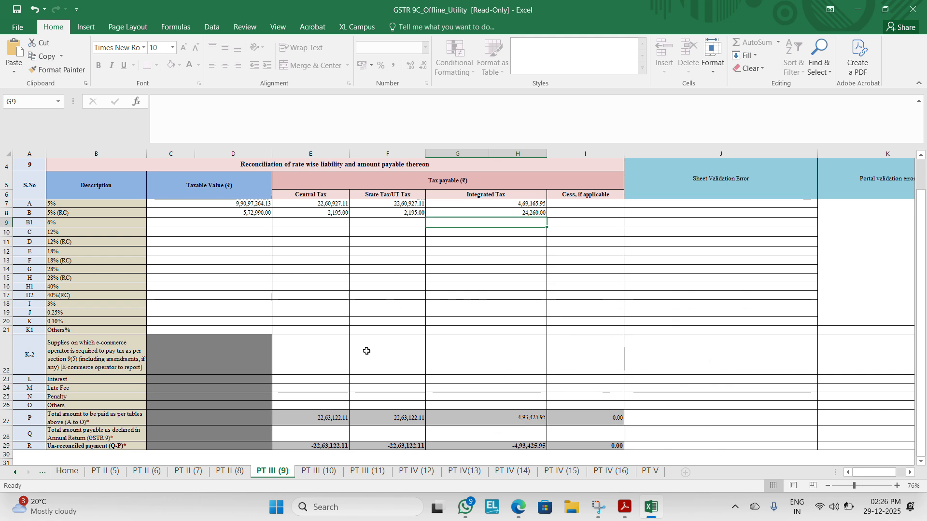
{"action": "left_click", "coordinate": [223, 329]}
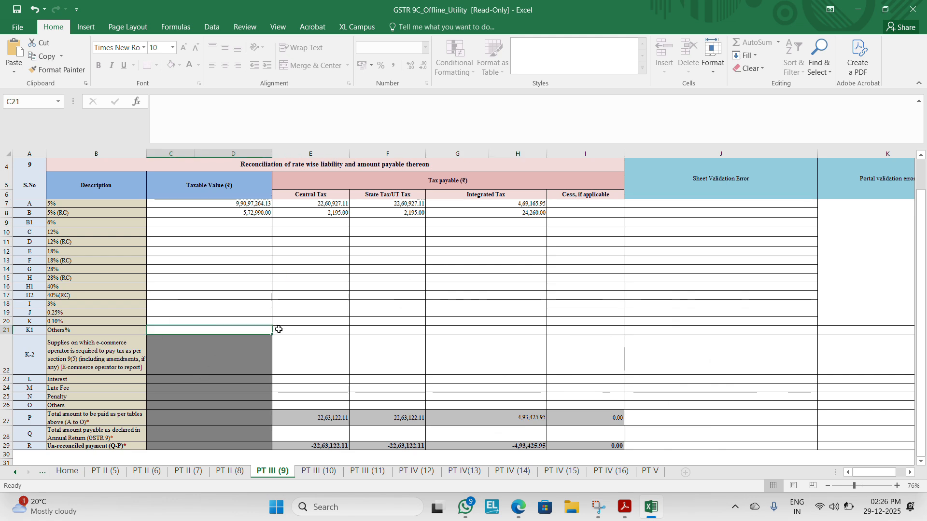
{"action": "left_click", "coordinate": [341, 435]}
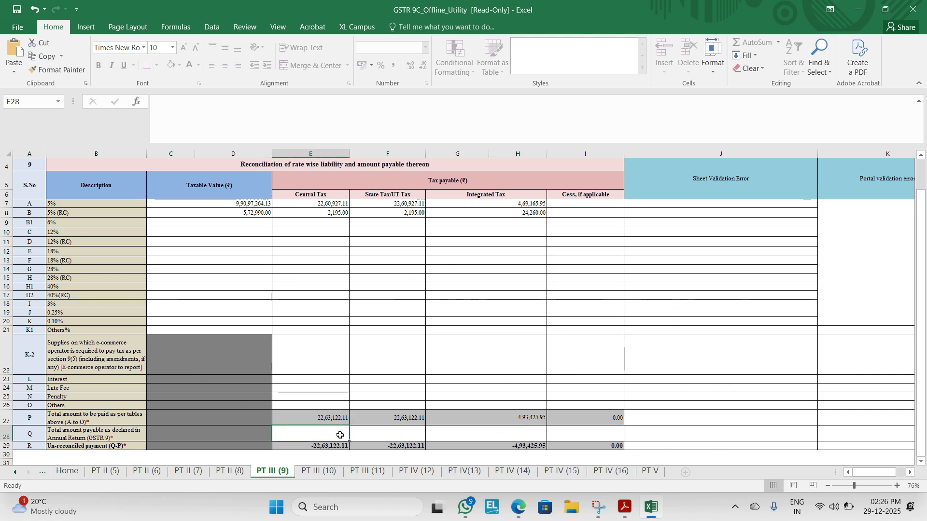
{"action": "key", "text": "alt+Tab"}
{"action": "key", "text": "alt+Tab"}
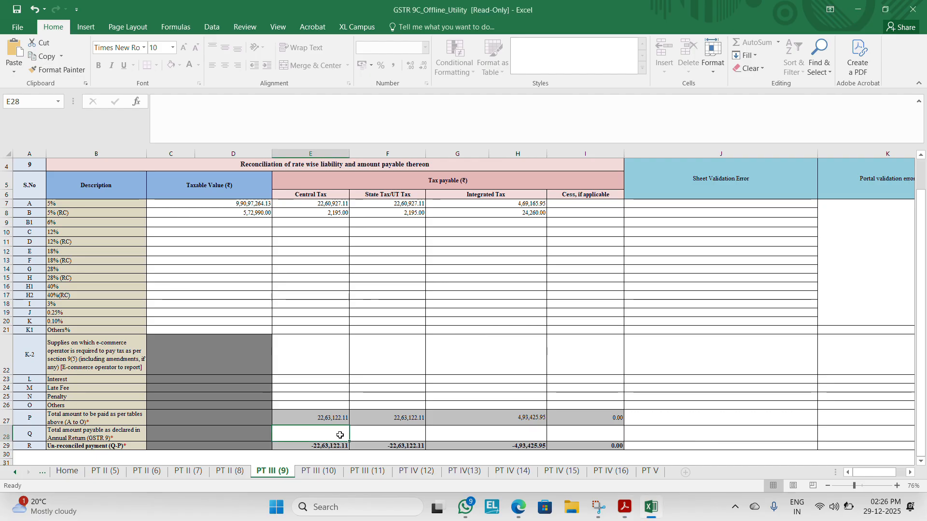
{"action": "key", "text": "alt+Tab"}
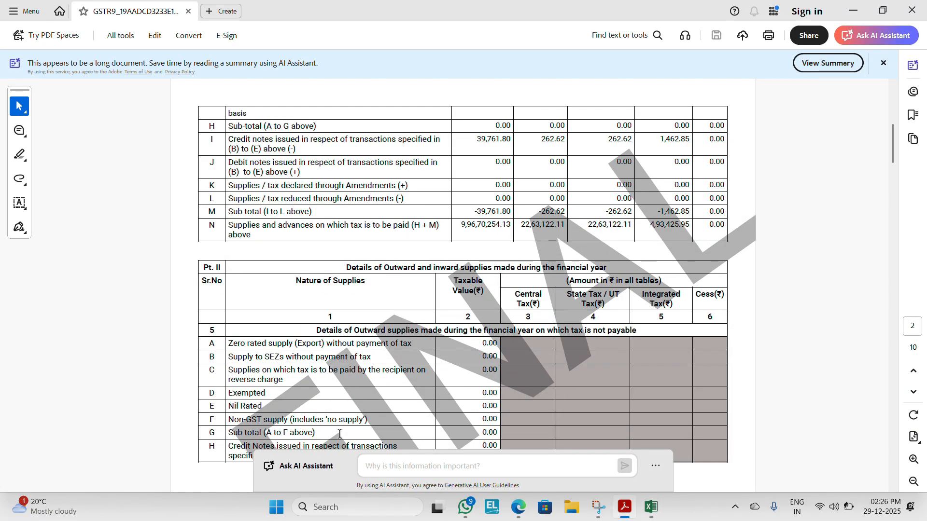
{"action": "key", "text": "alt+Tab"}
{"action": "key", "text": "alt+Tab"}
{"action": "key", "text": "alt+Tab"}
{"action": "type", "text": "2263122.11"}
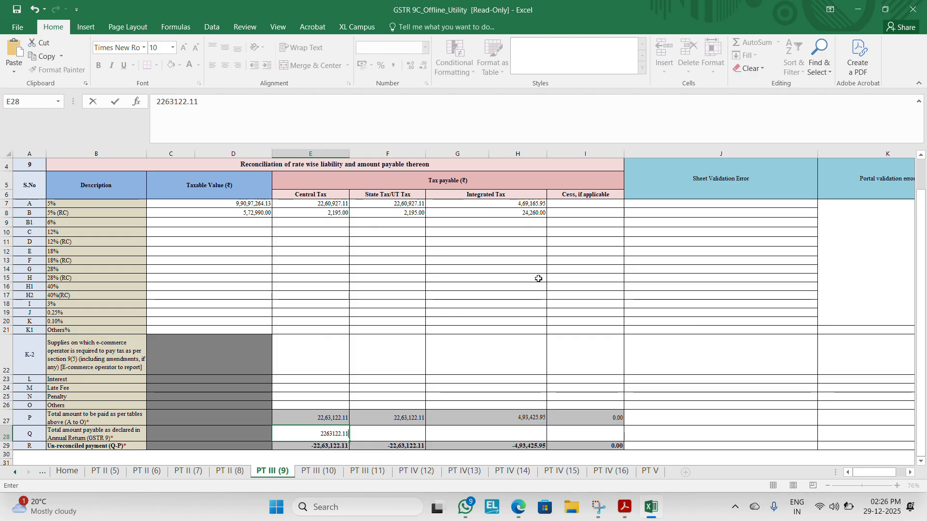
Step: Set row Q's State Tax/UT Tax to 2263122.11 and Integrated Tax to 493425.95, and check them against the GSTR-9 PDF
{"action": "key", "text": "Tab"}
{"action": "type", "text": "22,6"}
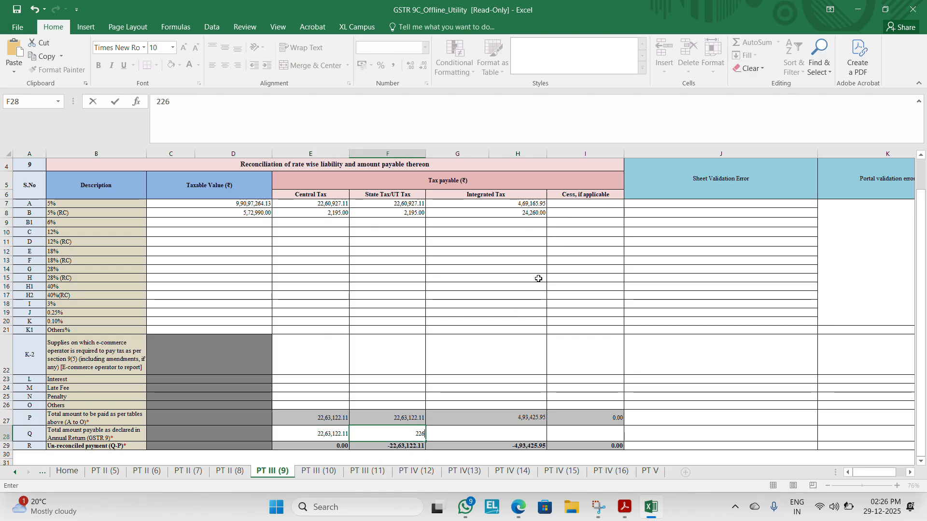
{"action": "type", "text": "3,122.11"}
{"action": "key", "text": "Tab"}
{"action": "type", "text": "4,93,425.95"}
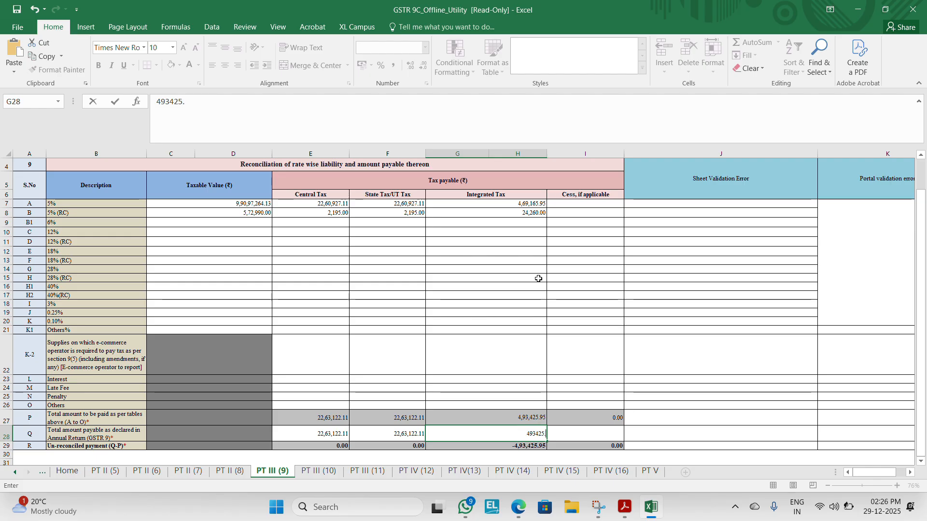
{"action": "key", "text": "Tab"}
{"action": "key", "text": "alt+Tab"}
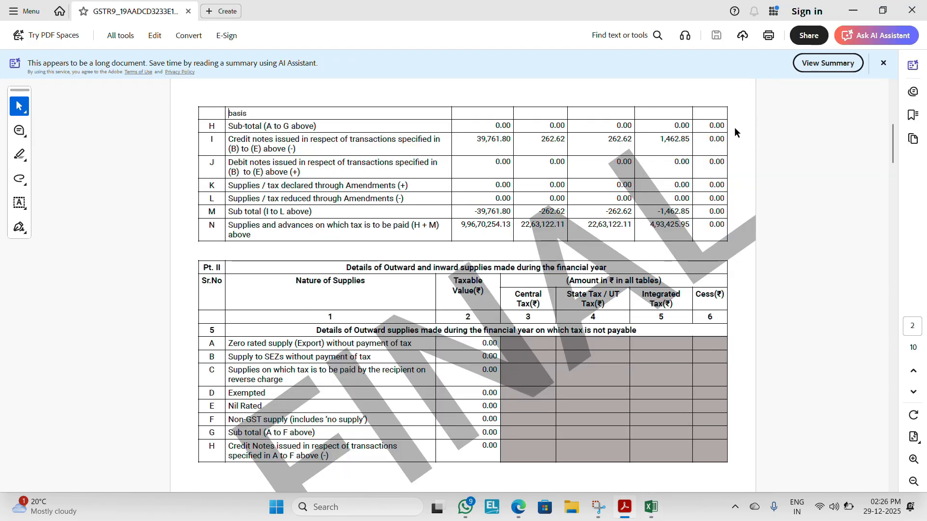
{"action": "key", "text": "alt+Tab"}
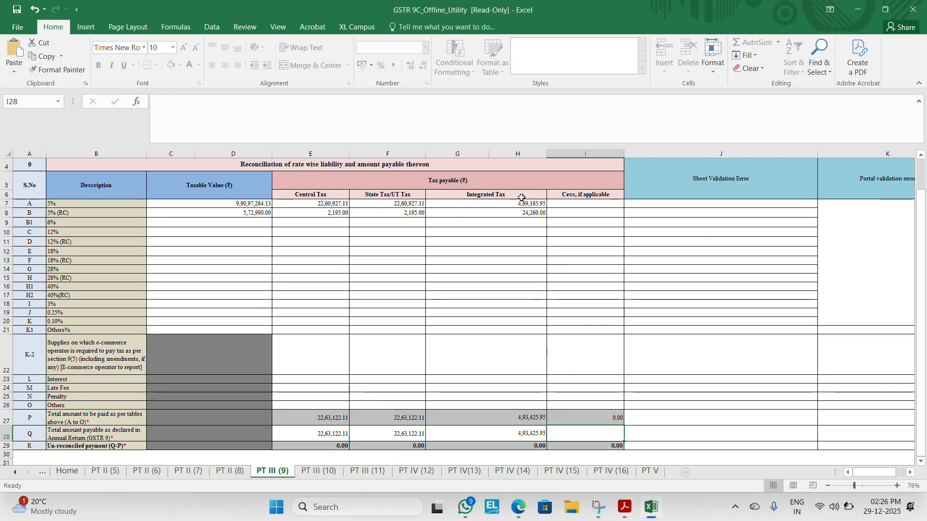
Step: Compare the table 9 tax amounts and 5% row values in the utility with tables 4N and 5N of the GSTR-9 PDF
{"action": "key", "text": "alt+Tab"}
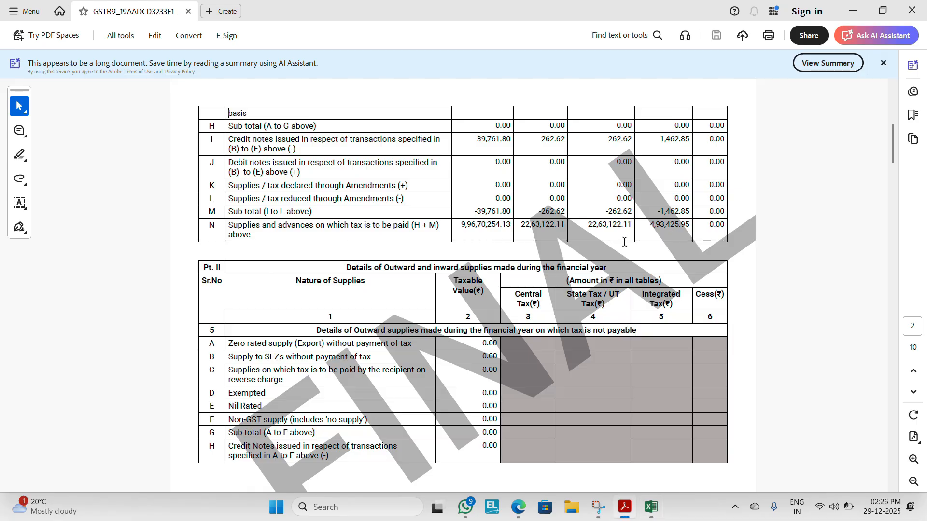
{"action": "key", "text": "alt+Tab"}
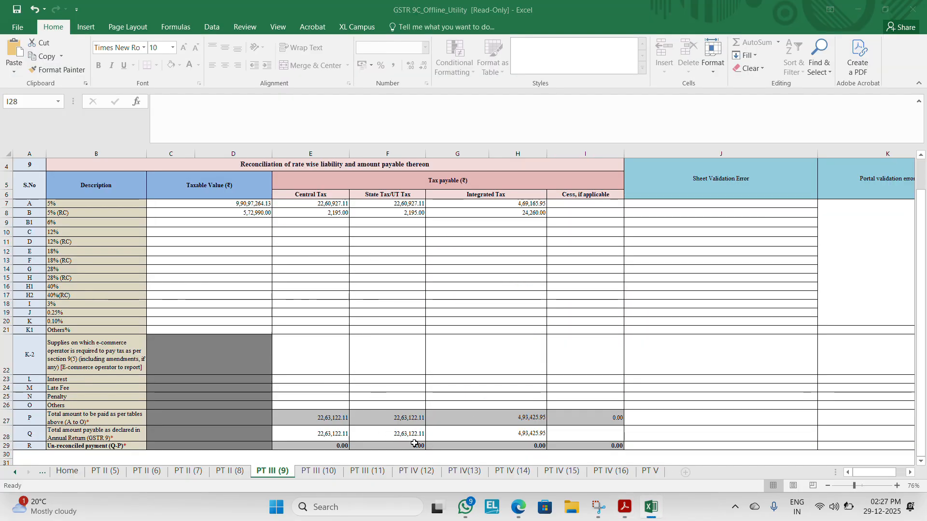
{"action": "key", "text": "alt+Tab"}
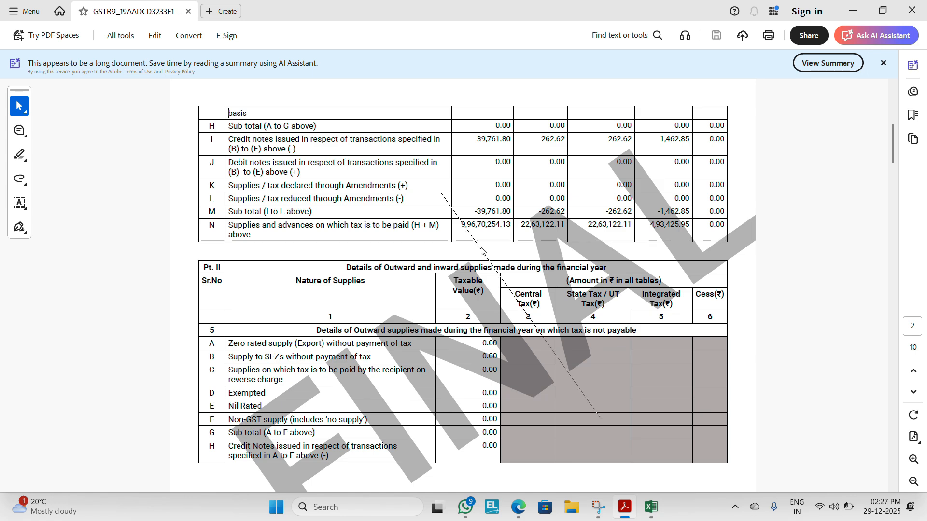
{"action": "scroll", "coordinate": [481, 248], "scroll_direction": "down", "scroll_amount": 5}
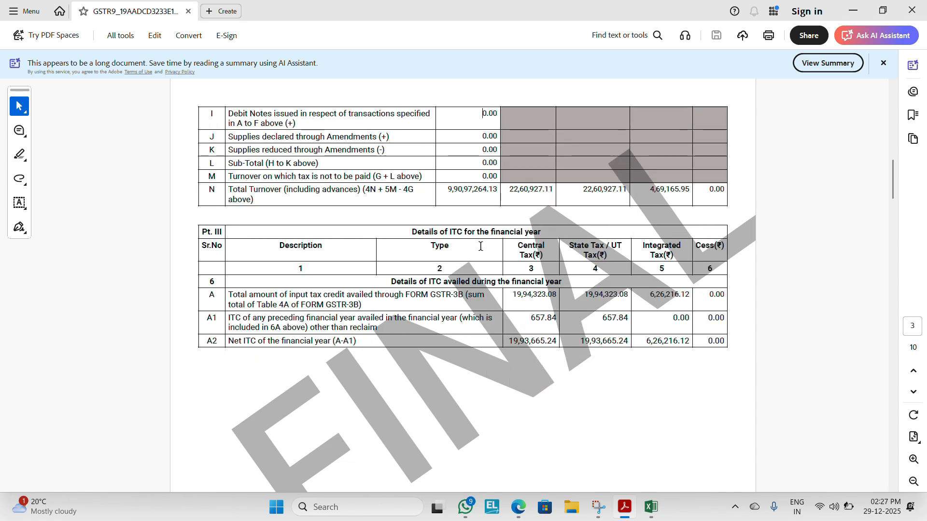
{"action": "key", "text": "alt+Tab"}
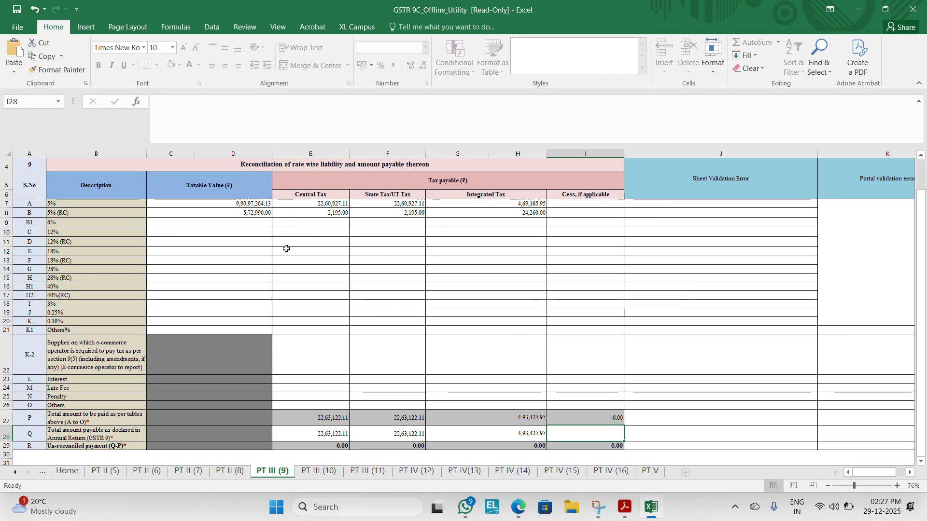
{"action": "left_click", "coordinate": [256, 206]}
{"action": "key", "text": "alt+Tab"}
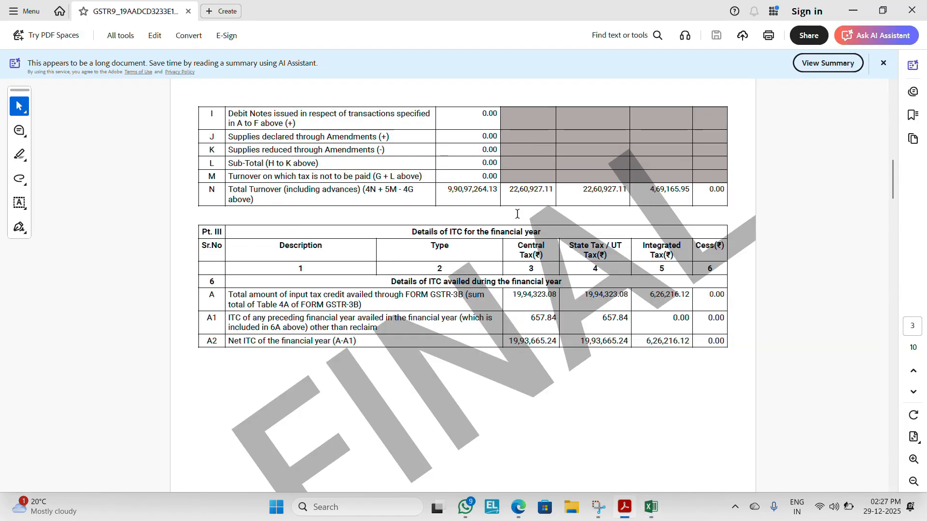
{"action": "key", "text": "alt+Tab"}
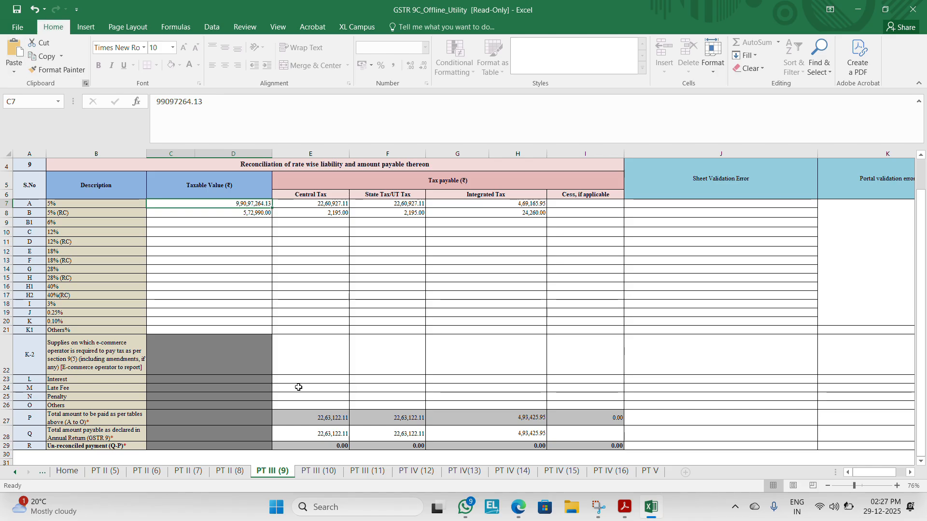
{"action": "left_click", "coordinate": [357, 426]}
{"action": "key", "text": "Down"}
{"action": "key", "text": "Down"}
{"action": "key", "text": "Down"}
{"action": "key", "text": "Down"}
{"action": "key", "text": "Down"}
{"action": "key", "text": "Down"}
{"action": "key", "text": "Down"}
{"action": "key", "text": "Down"}
{"action": "key", "text": "Down"}
{"action": "key", "text": "Down"}
{"action": "key", "text": "Down"}
{"action": "key", "text": "Down"}
{"action": "key", "text": "Down"}
{"action": "key", "text": "Down"}
{"action": "key", "text": "Down"}
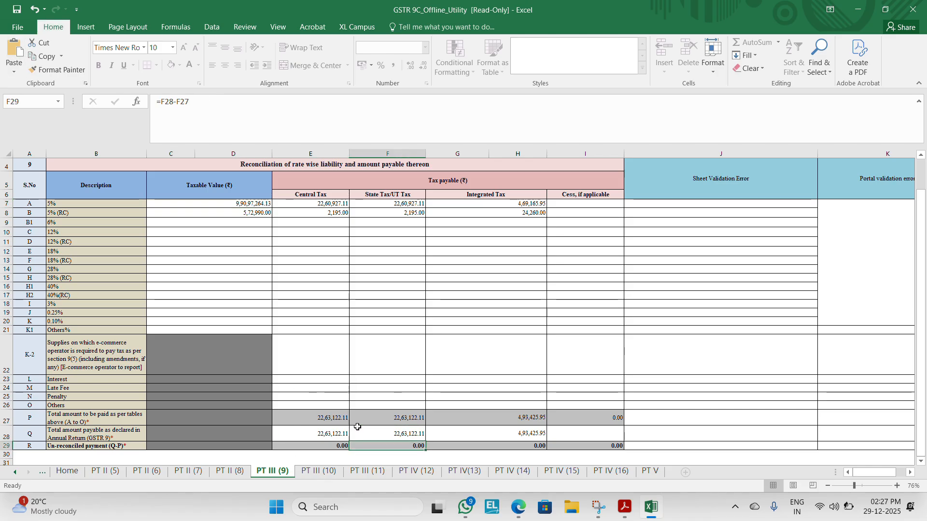
Step: Review the PT III (10) reasons for un-reconciled payment and the PT III (11) additional amounts payable across all rate rows
{"action": "left_click", "coordinate": [317, 471]}
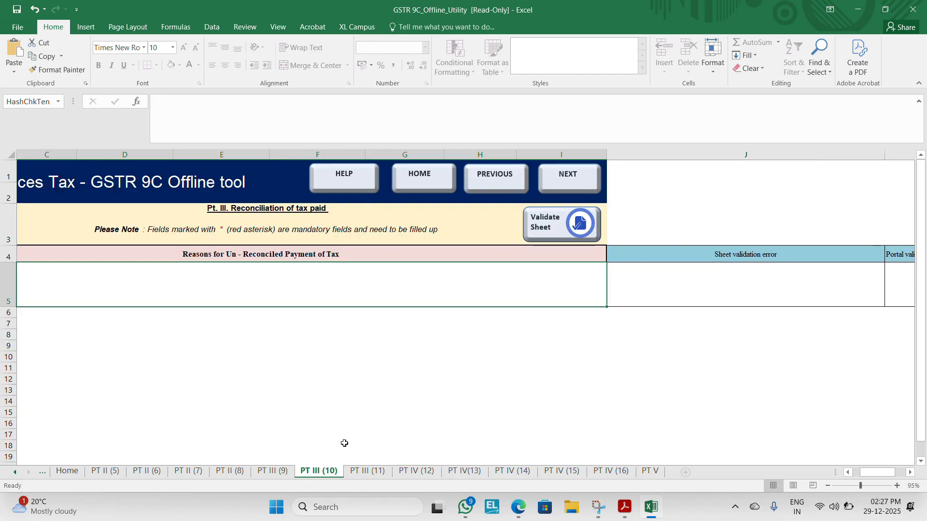
{"action": "left_click", "coordinate": [365, 472]}
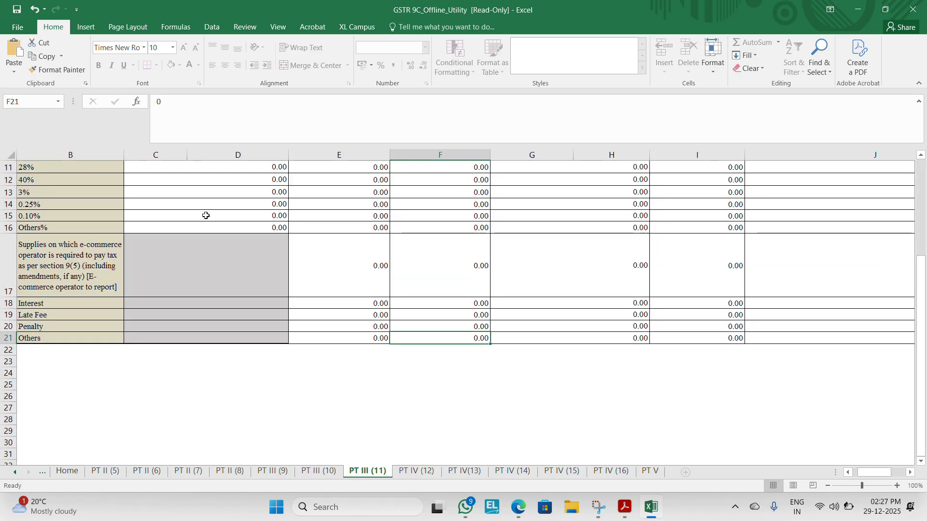
{"action": "key", "text": "ctrl+Home"}
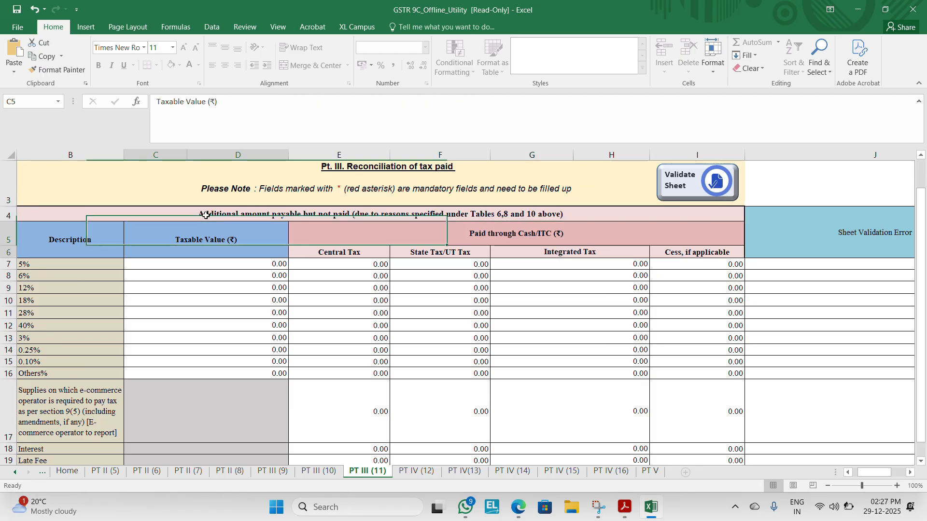
{"action": "key", "text": "Left"}
{"action": "key", "text": "Down"}
{"action": "key", "text": "Down"}
{"action": "key", "text": "Down"}
{"action": "key", "text": "Down"}
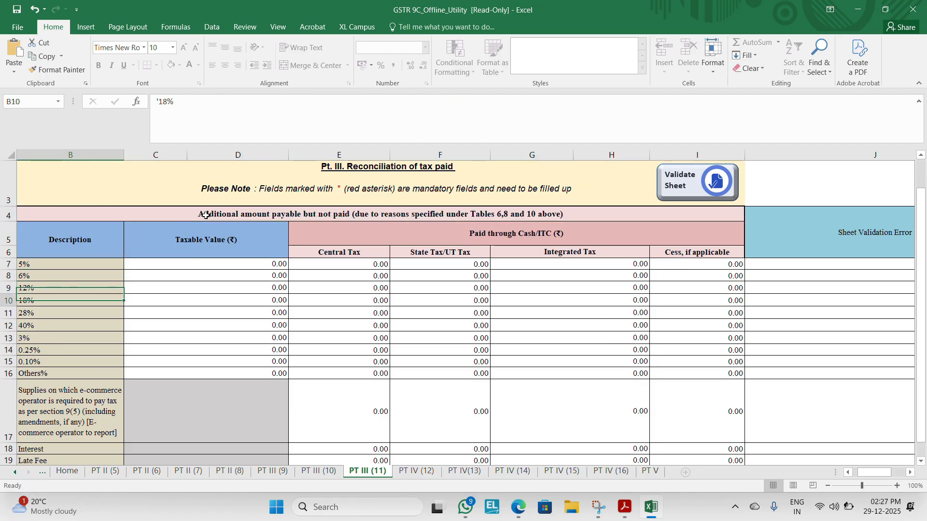
{"action": "key", "text": "Down"}
{"action": "key", "text": "Down"}
{"action": "key", "text": "Down"}
{"action": "key", "text": "Down"}
{"action": "key", "text": "Down"}
{"action": "key", "text": "Down"}
{"action": "key", "text": "Down"}
{"action": "key", "text": "Down"}
{"action": "key", "text": "Down"}
{"action": "key", "text": "Down"}
{"action": "key", "text": "Down"}
{"action": "key", "text": "Down"}
{"action": "key", "text": "Down"}
{"action": "key", "text": "Down"}
{"action": "key", "text": "Down"}
{"action": "key", "text": "Down"}
{"action": "key", "text": "Down"}
{"action": "key", "text": "Down"}
{"action": "key", "text": "Down"}
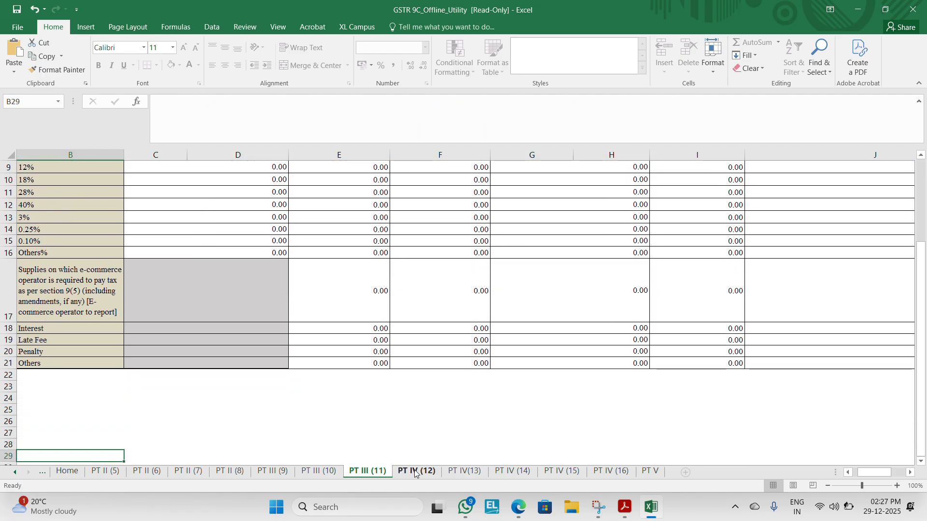
Step: Select the row A amount on the PT IV (12) sheet and find the total ITC availed in tables 6 and 7 of the GSTR-9 PDF
{"action": "left_click", "coordinate": [415, 473]}
{"action": "left_click", "coordinate": [180, 298]}
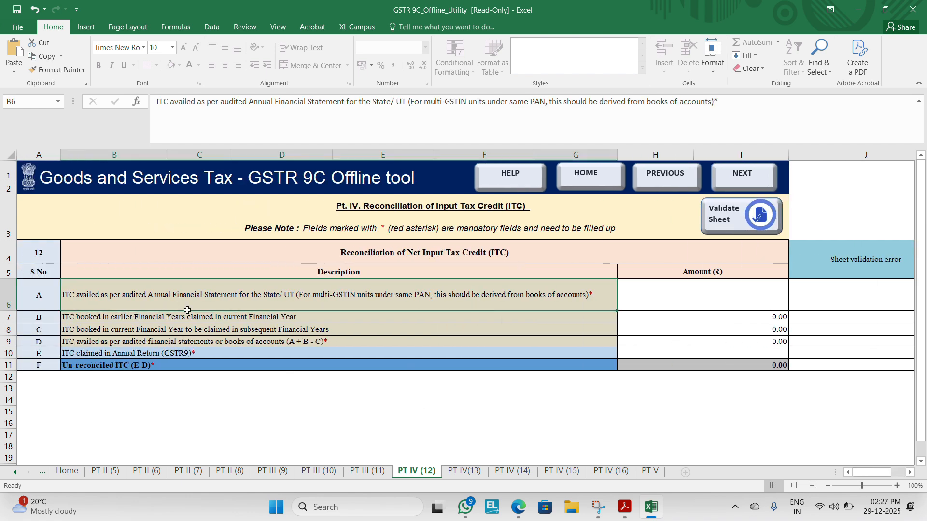
{"action": "left_click", "coordinate": [708, 297]}
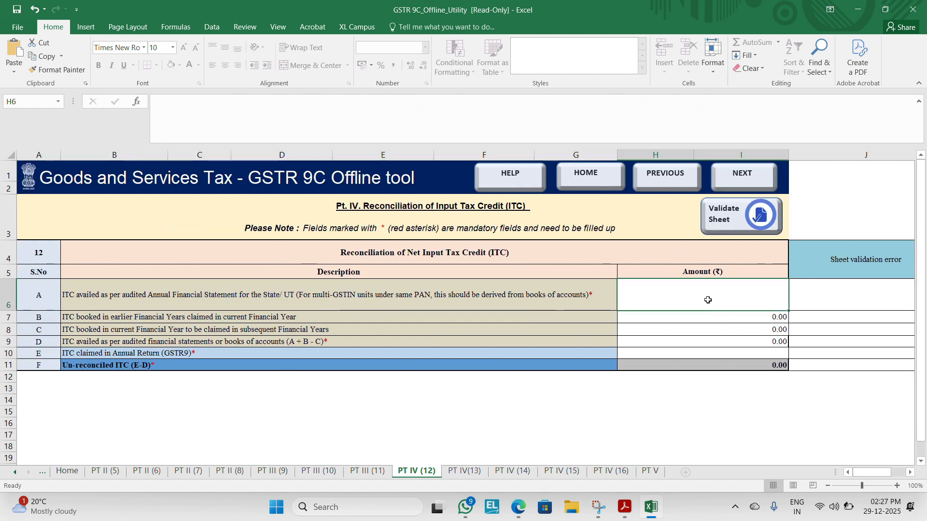
{"action": "key", "text": "alt+Tab"}
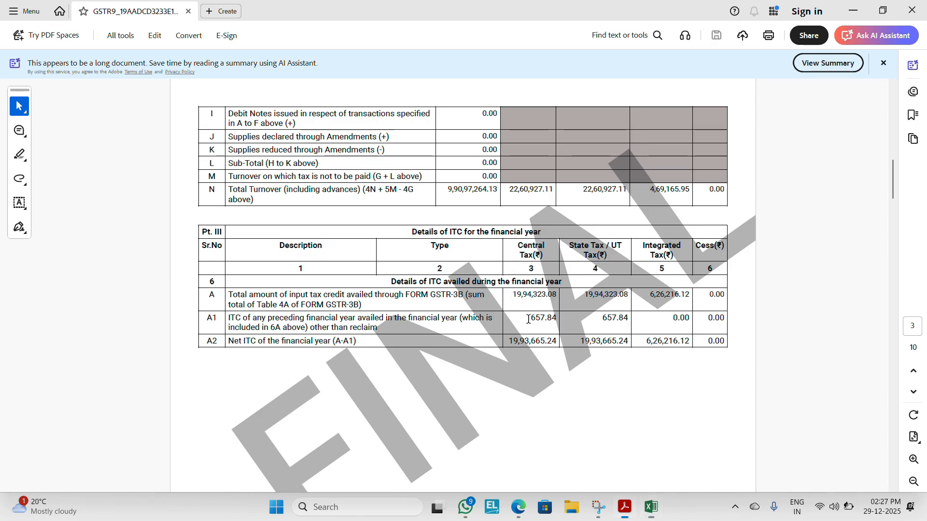
{"action": "scroll", "coordinate": [357, 347], "scroll_direction": "down", "scroll_amount": 5}
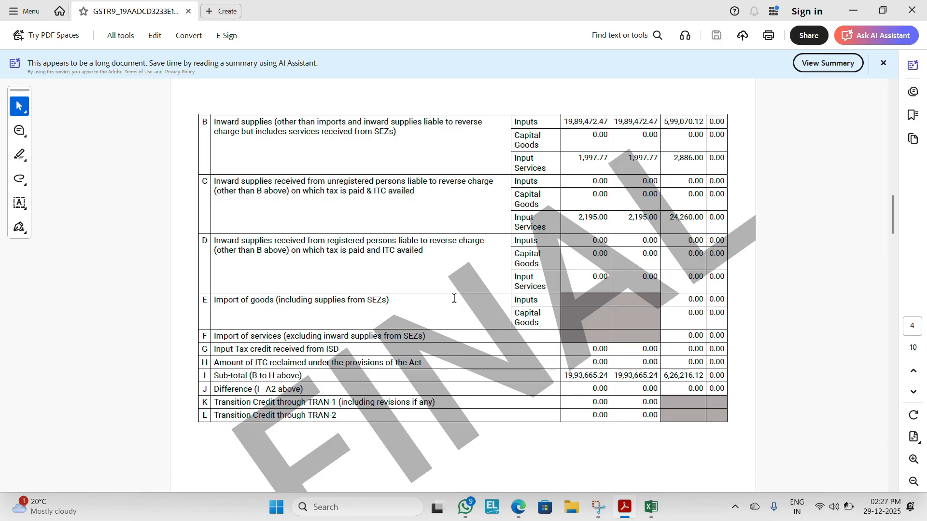
{"action": "scroll", "coordinate": [454, 299], "scroll_direction": "down", "scroll_amount": 5}
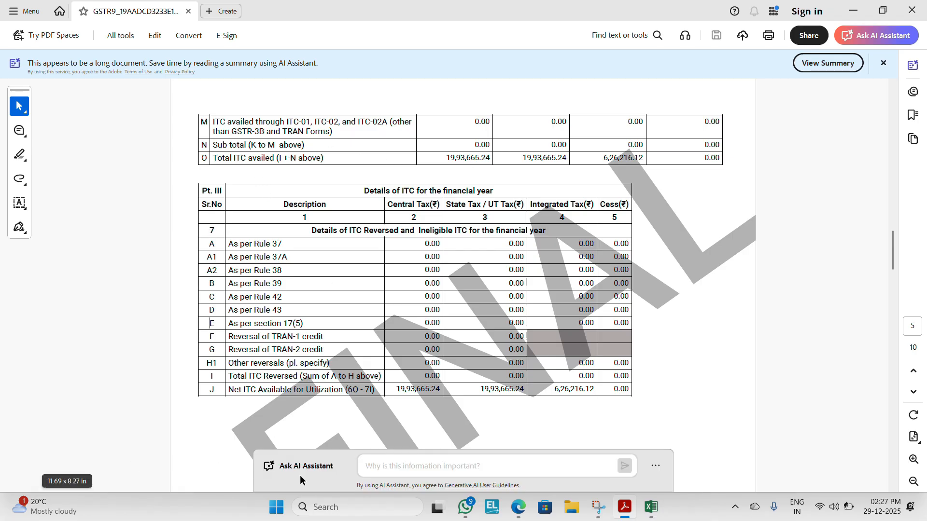
Step: In the BalajiGST Google Sheet, find the (O) Total ITC Availed row and check its IGST, CGST and SGST sum against its tax total
{"action": "key", "text": "alt+Tab"}
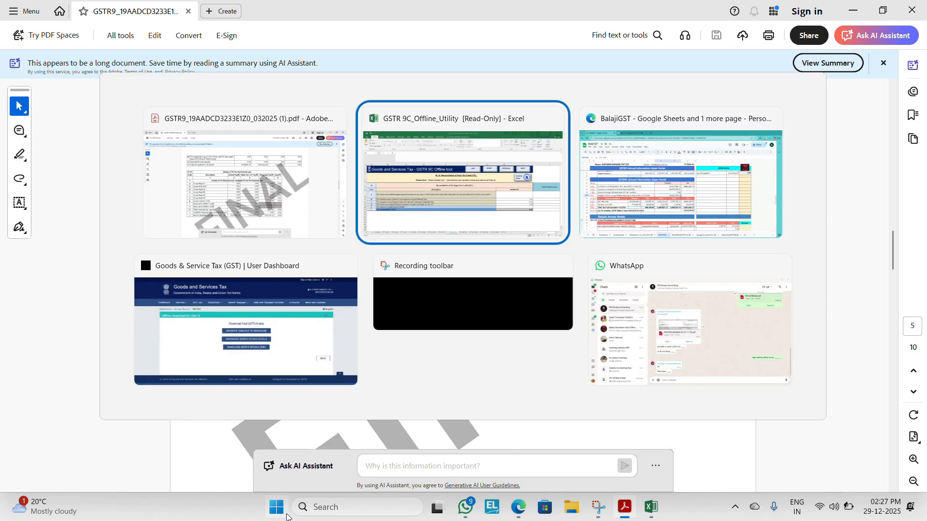
{"action": "key", "text": "alt+Tab"}
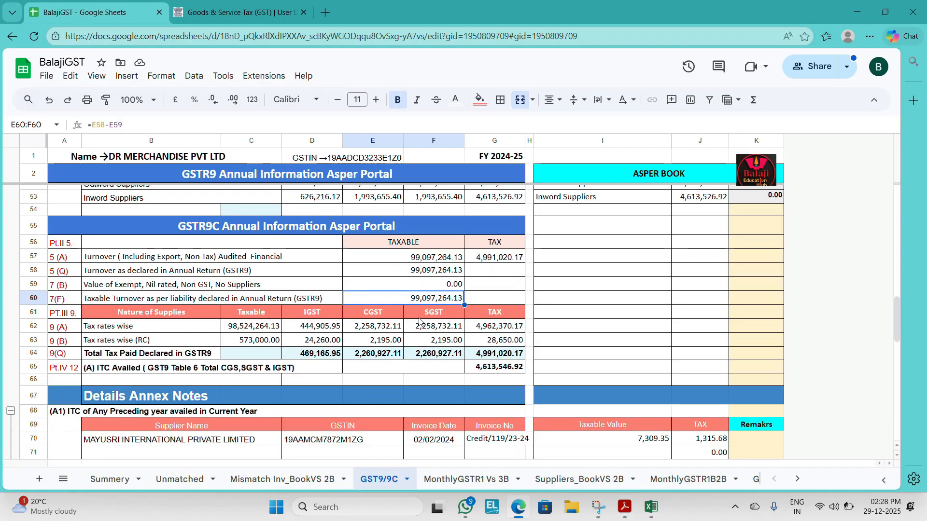
{"action": "key", "text": "Up"}
{"action": "key", "text": "Up"}
{"action": "key", "text": "Up"}
{"action": "key", "text": "Up"}
{"action": "key", "text": "Up"}
{"action": "key", "text": "Up"}
{"action": "key", "text": "Up"}
{"action": "key", "text": "Up"}
{"action": "key", "text": "Up"}
{"action": "key", "text": "Up"}
{"action": "key", "text": "Up"}
{"action": "key", "text": "Up"}
{"action": "key", "text": "Up"}
{"action": "key", "text": "Up"}
{"action": "key", "text": "Up"}
{"action": "key", "text": "Up"}
{"action": "key", "text": "Up"}
{"action": "key", "text": "Up"}
{"action": "key", "text": "Up"}
{"action": "key", "text": "Up"}
{"action": "key", "text": "Up"}
{"action": "key", "text": "Up"}
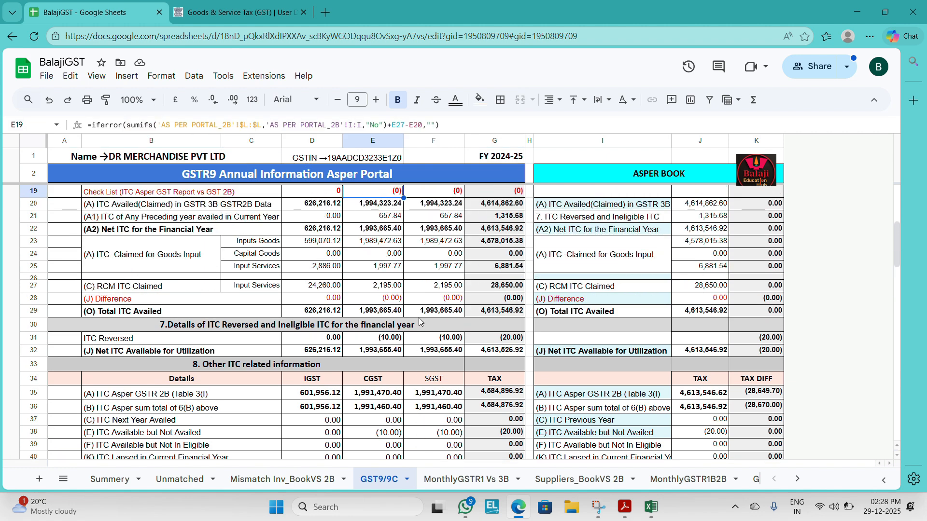
{"action": "key", "text": "Down"}
{"action": "key", "text": "Down"}
{"action": "key", "text": "Down"}
{"action": "key", "text": "Down"}
{"action": "key", "text": "Down"}
{"action": "key", "text": "Down"}
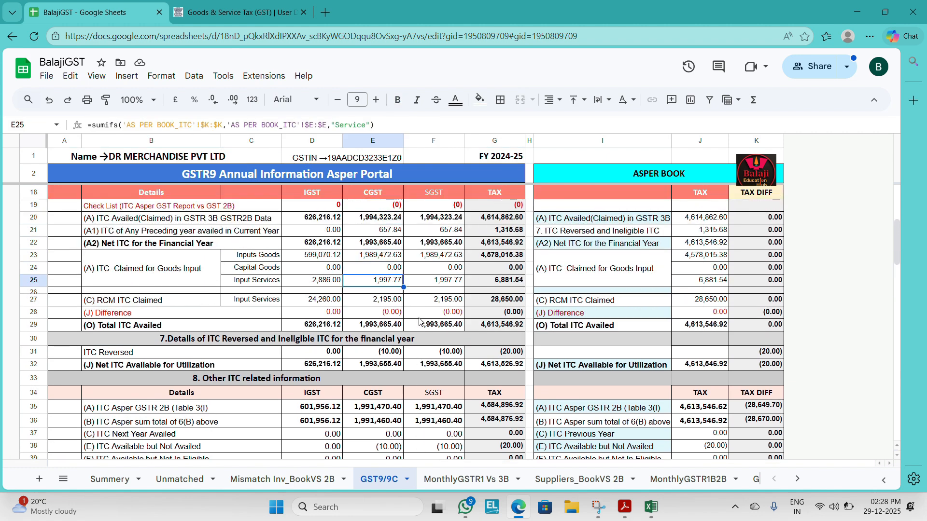
{"action": "key", "text": "Left"}
{"action": "key", "text": "Down"}
{"action": "key", "text": "Down"}
{"action": "key", "text": "Down"}
{"action": "key", "text": "Down"}
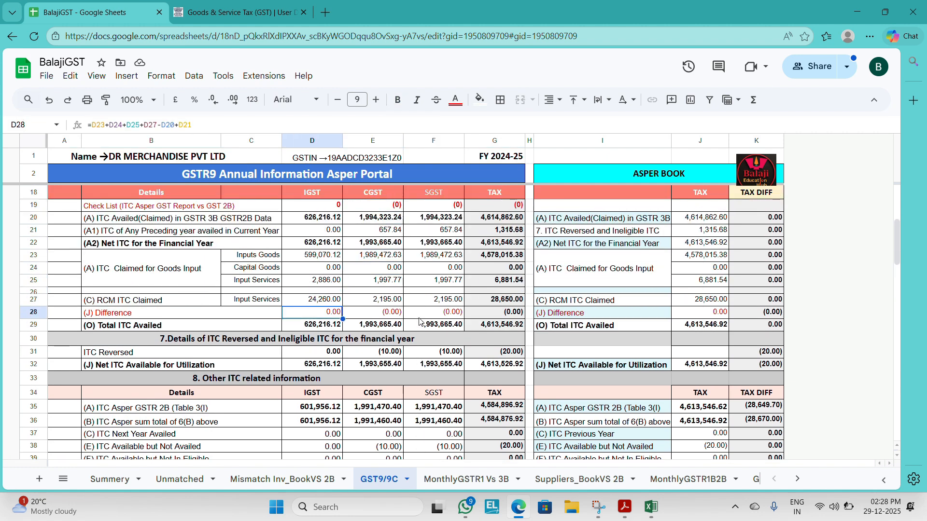
{"action": "key", "text": "shift+Right"}
{"action": "key", "text": "shift+Right"}
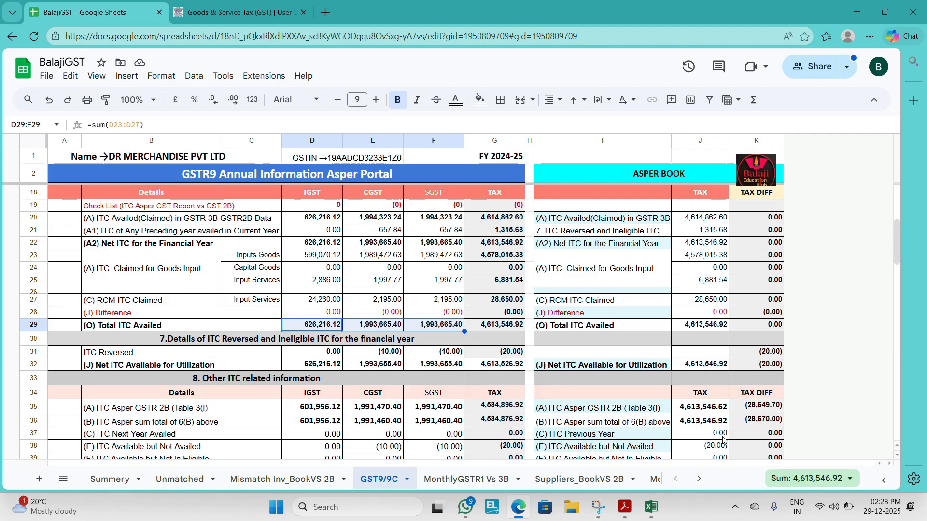
{"action": "key", "text": "alt+Tab"}
Step: Open Calculator and add the ITC amounts from the GSTR-9 PDF: 1993665.24 + 1993665.24 + 626216.12
{"action": "key", "text": "alt+Tab"}
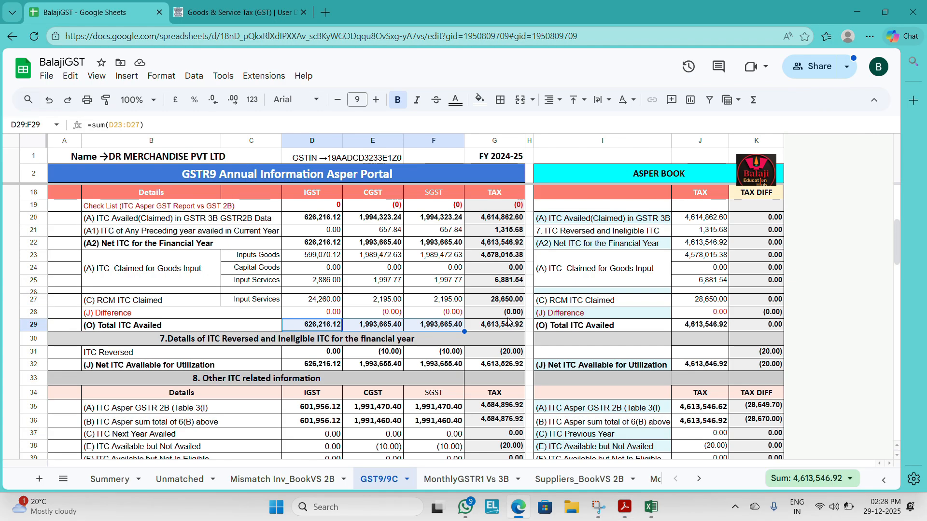
{"action": "left_click", "coordinate": [504, 328]}
{"action": "key", "text": "alt+Tab"}
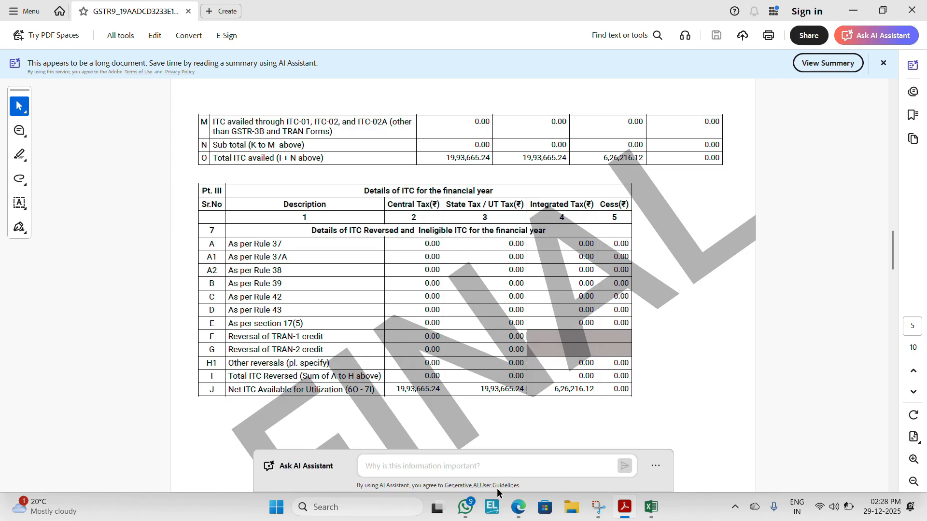
{"action": "left_click", "coordinate": [348, 498]}
{"action": "type", "text": "CAL"}
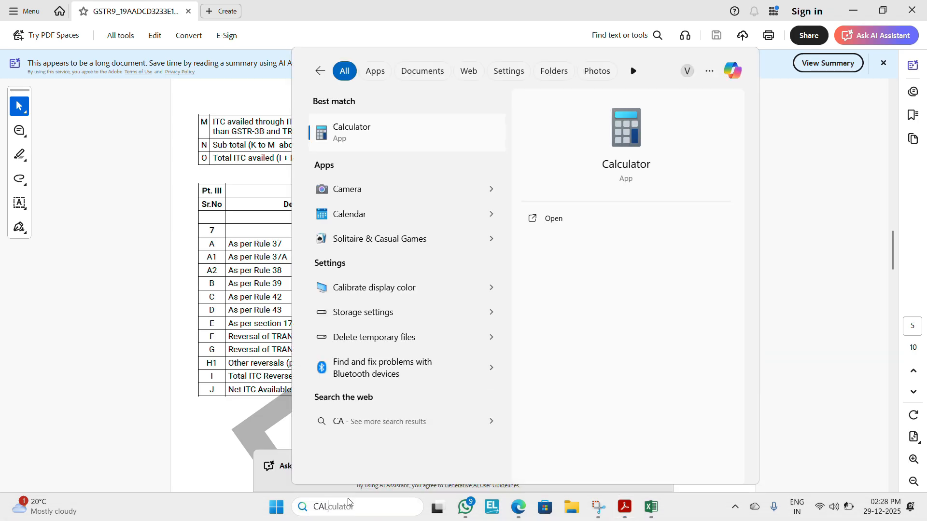
{"action": "key", "text": "Return"}
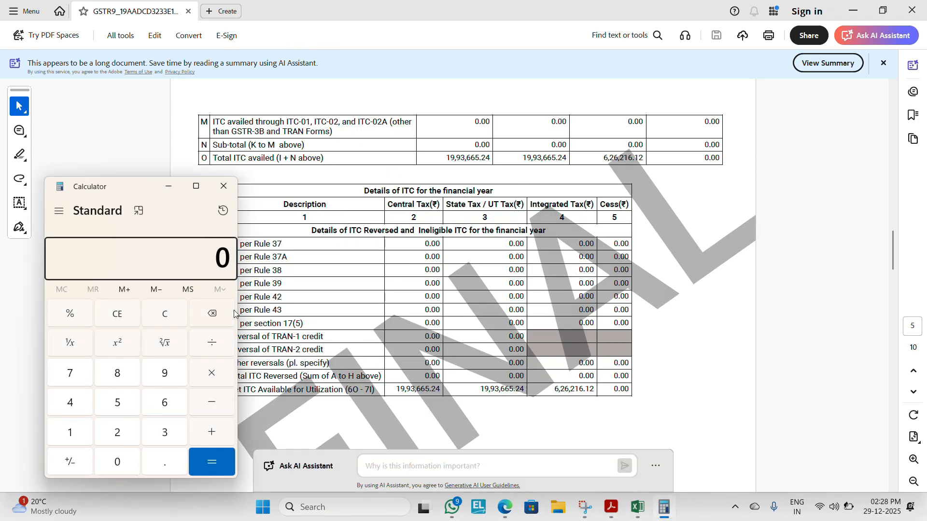
{"action": "type", "text": "193665"}
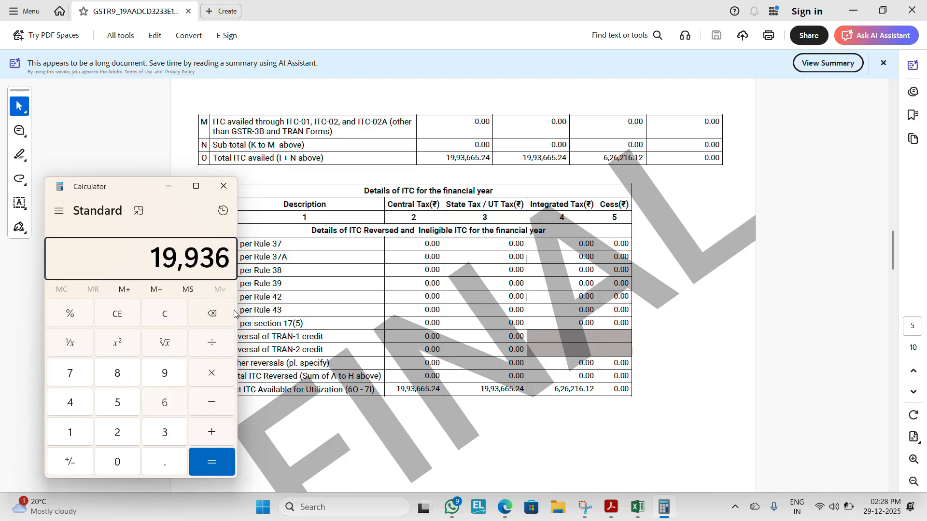
{"action": "type", "text": ".24+19936"}
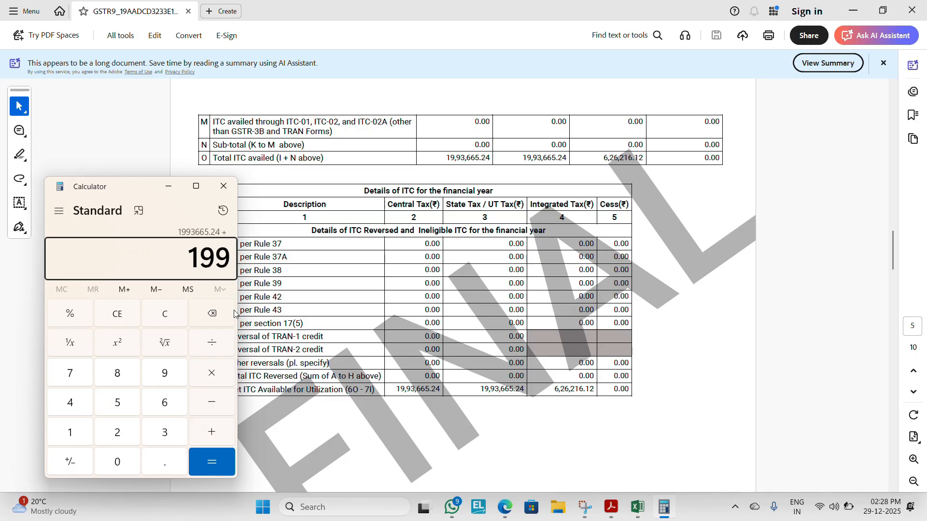
{"action": "type", "text": "65.24+62"}
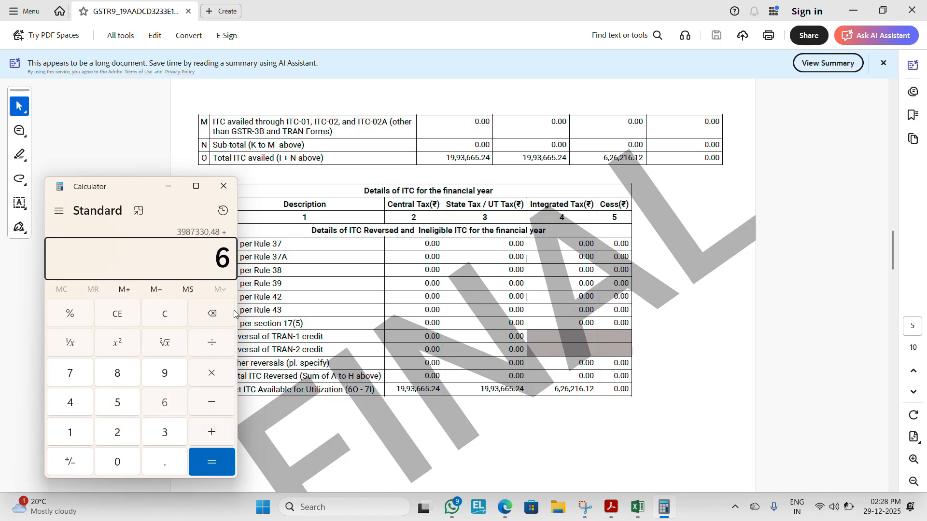
{"action": "type", "text": "6216.12="}
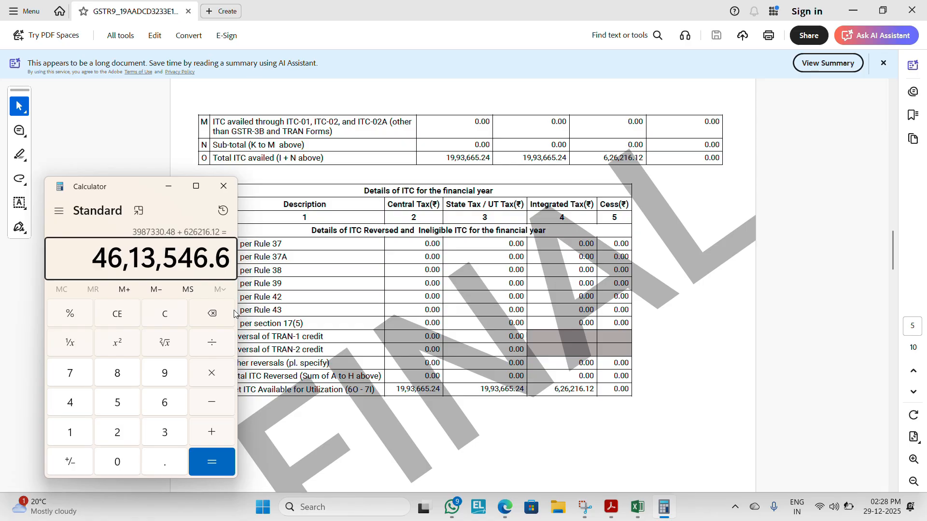
Step: Compare the Calculator total with the Total ITC Availed tax figure in the BalajiGST Google Sheet
{"action": "key", "text": "alt+F4"}
{"action": "key", "text": "alt+Tab"}
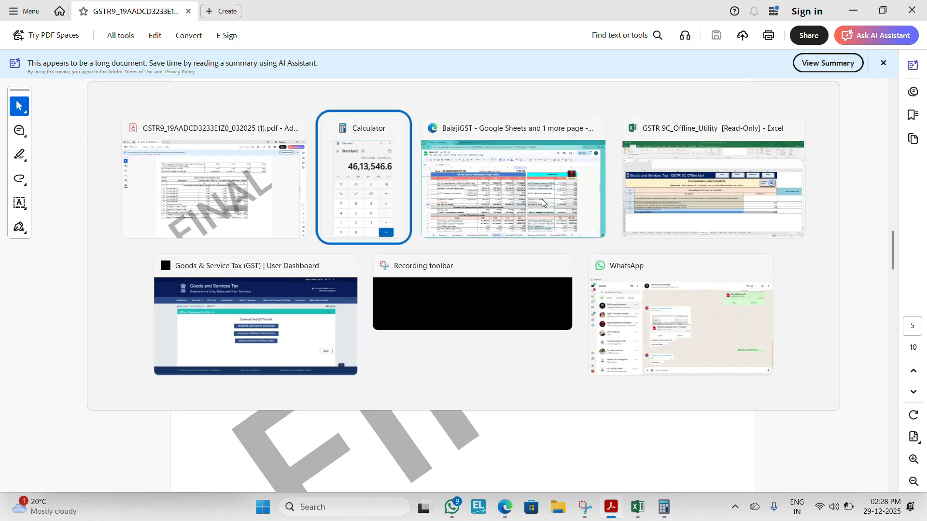
{"action": "left_click", "coordinate": [542, 199]}
{"action": "key", "text": "alt+Tab"}
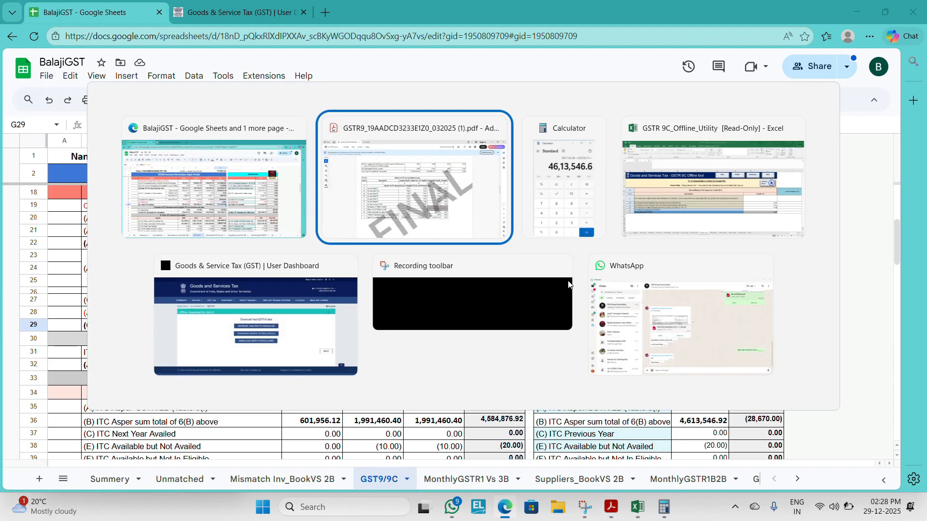
{"action": "key", "text": "alt+Tab"}
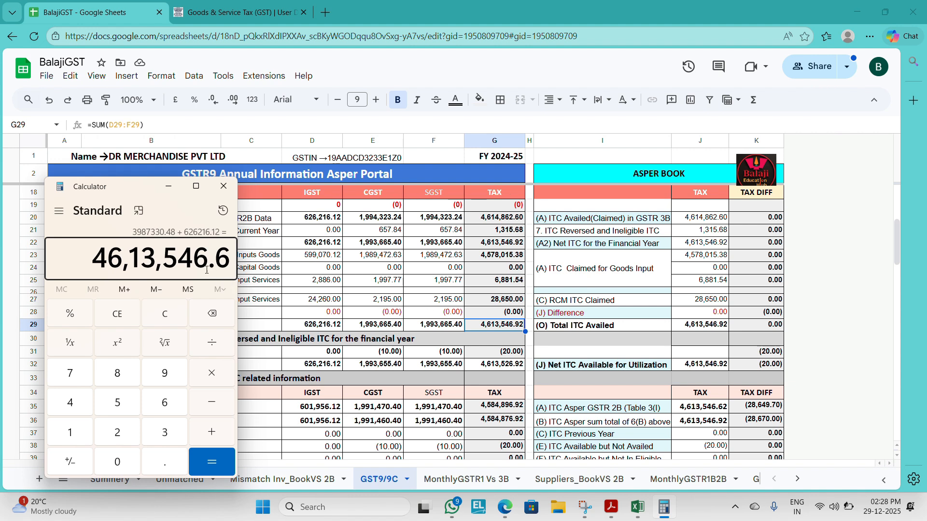
Step: Recalculate the net ITC available for utilization from table 7 row J of the GSTR-9 PDF in Calculator: 1993665.24*2 + 626216.12
{"action": "key", "text": "alt+Tab"}
{"action": "key", "text": "alt+Tab"}
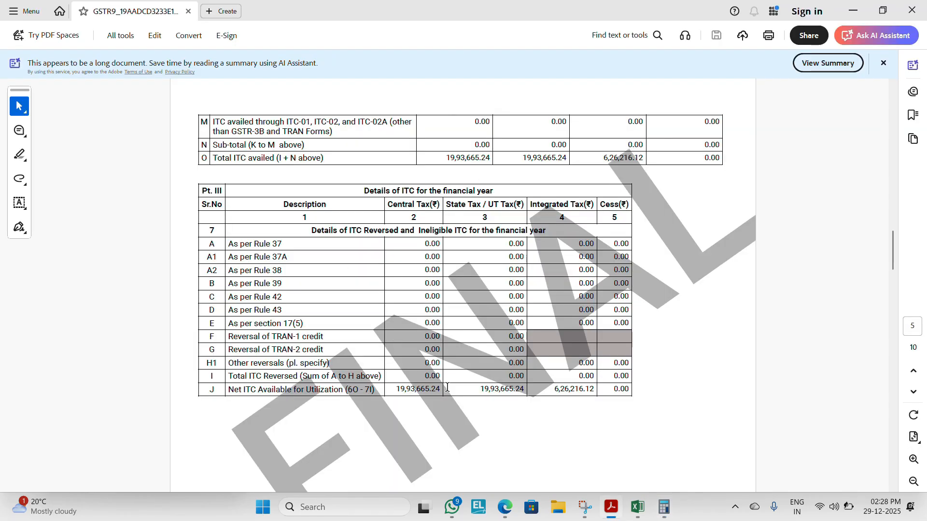
{"action": "left_click", "coordinate": [672, 514]}
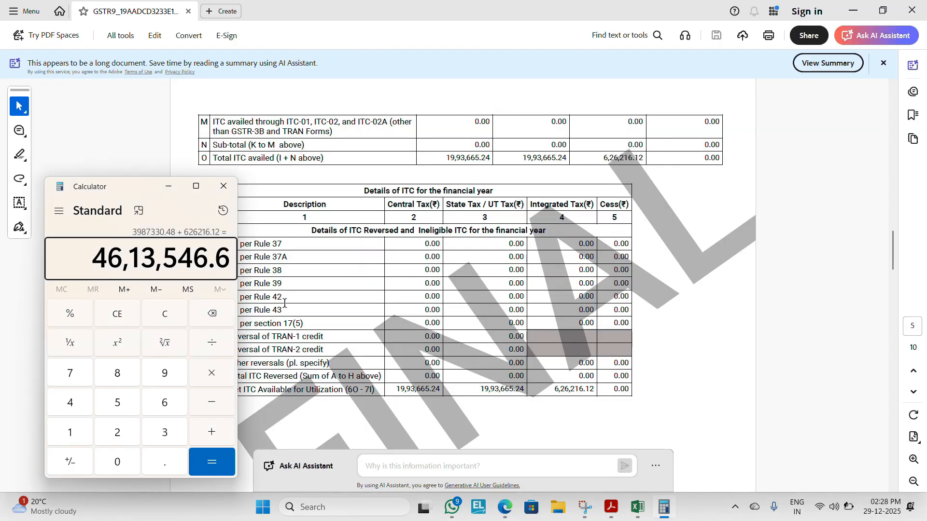
{"action": "left_click", "coordinate": [165, 325]}
{"action": "type", "text": "19936"}
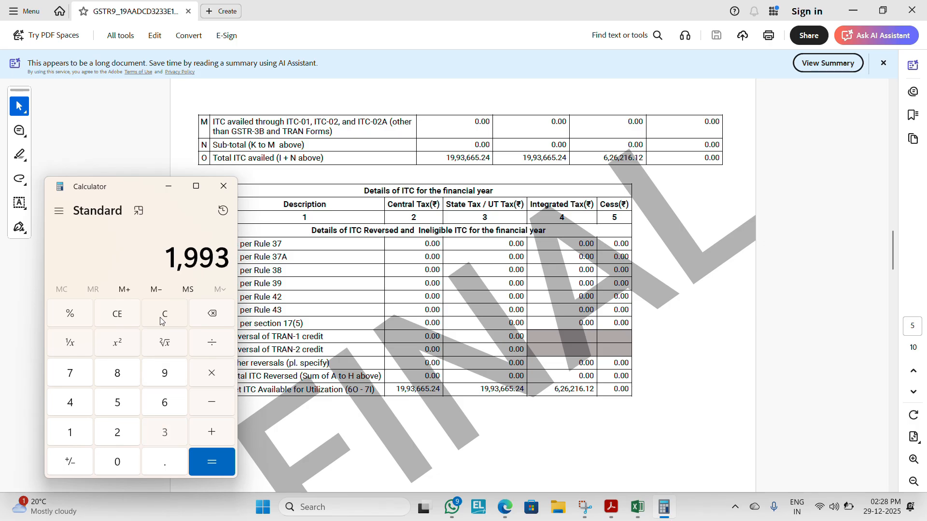
{"action": "type", "text": "65.24"}
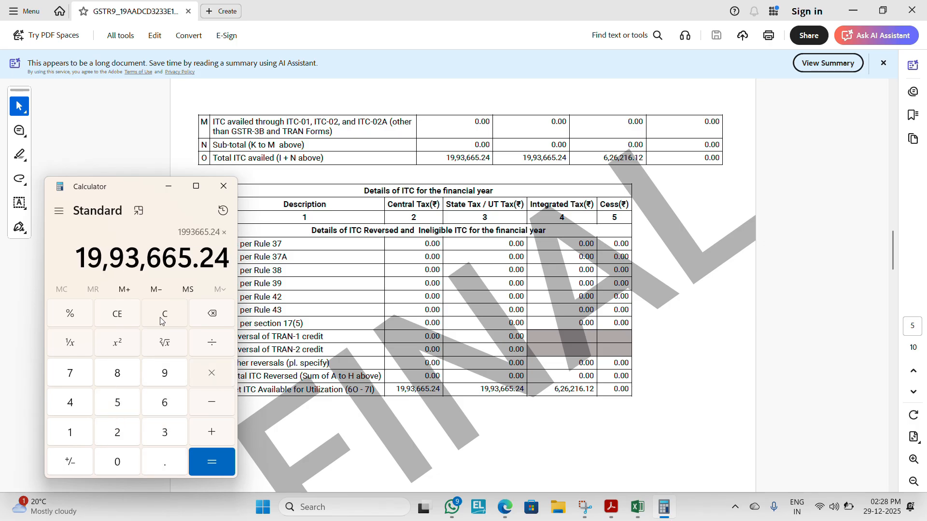
{"action": "type", "text": "*2+626216.12"}
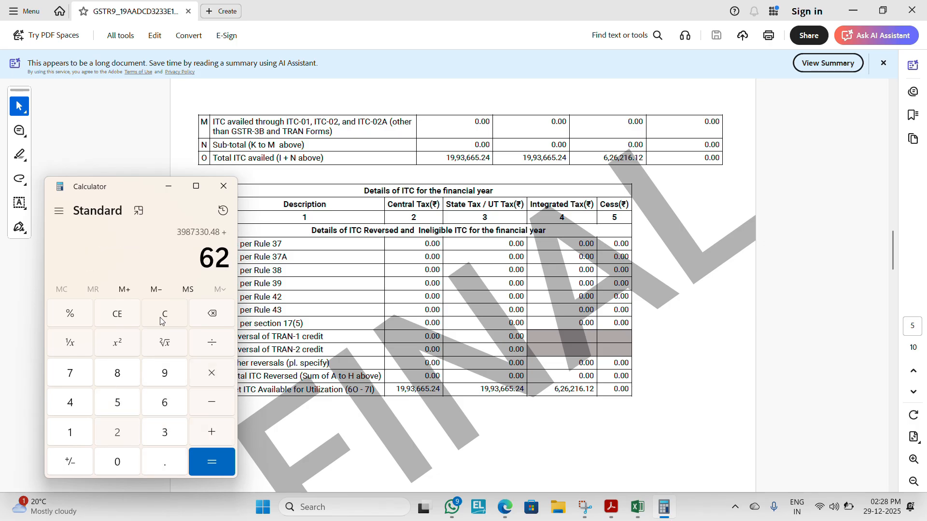
{"action": "key", "text": "Return"}
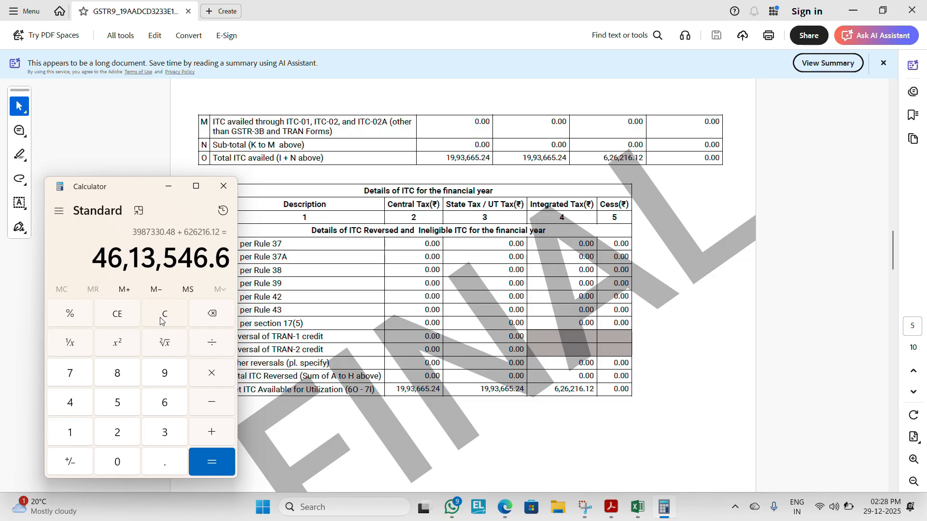
Step: Enter 4613546.60 as the row A amount, ITC availed as per audited Annual Financial Statement, on the PT IV (12) sheet
{"action": "key", "text": "alt+Tab"}
{"action": "key", "text": "alt+Tab"}
{"action": "key", "text": "alt+Tab"}
{"action": "key", "text": "Tab"}
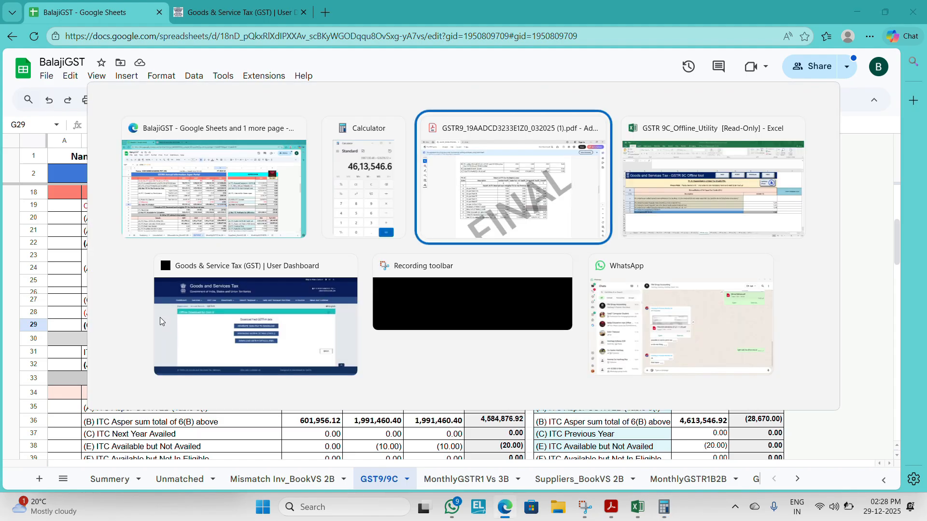
{"action": "key", "text": "alt+Tab"}
{"action": "type", "text": "46"}
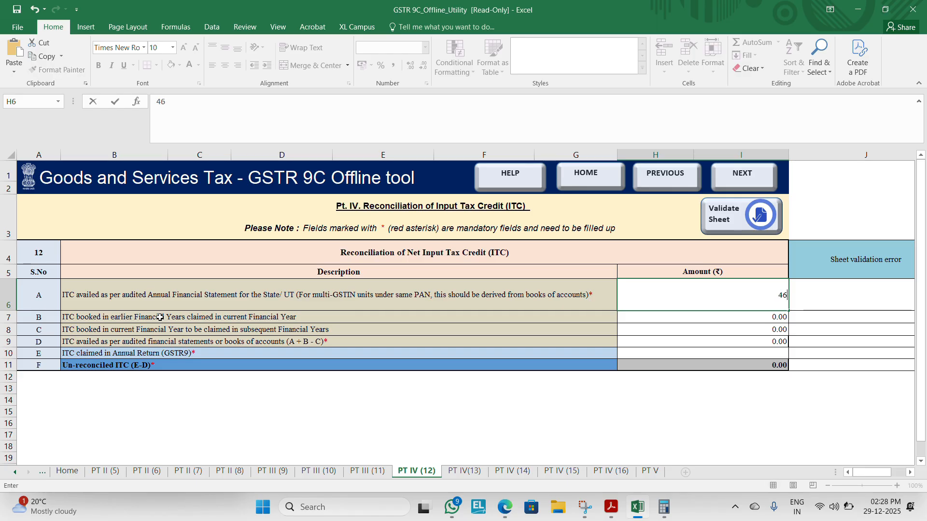
{"action": "key", "text": "alt+Tab"}
{"action": "key", "text": "Tab"}
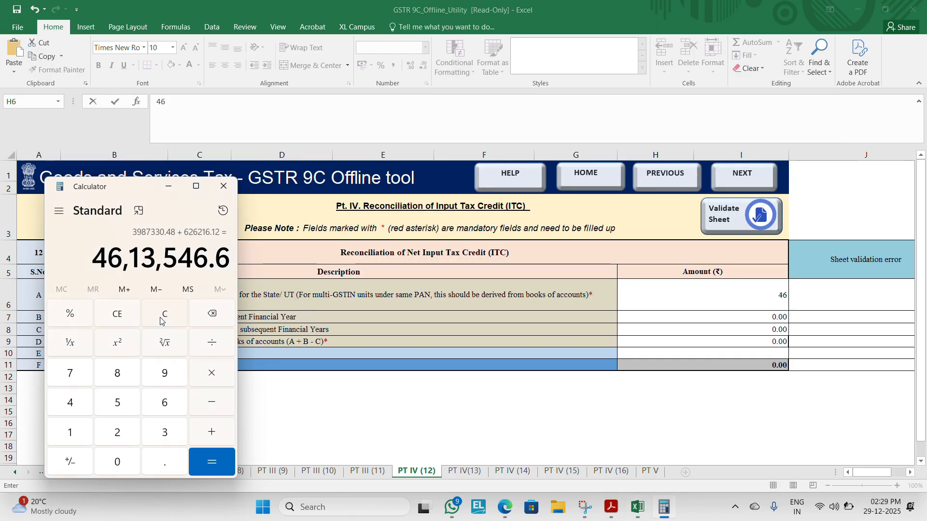
{"action": "key", "text": "alt"}
{"action": "key", "text": "alt+Tab"}
{"action": "type", "text": "13546"}
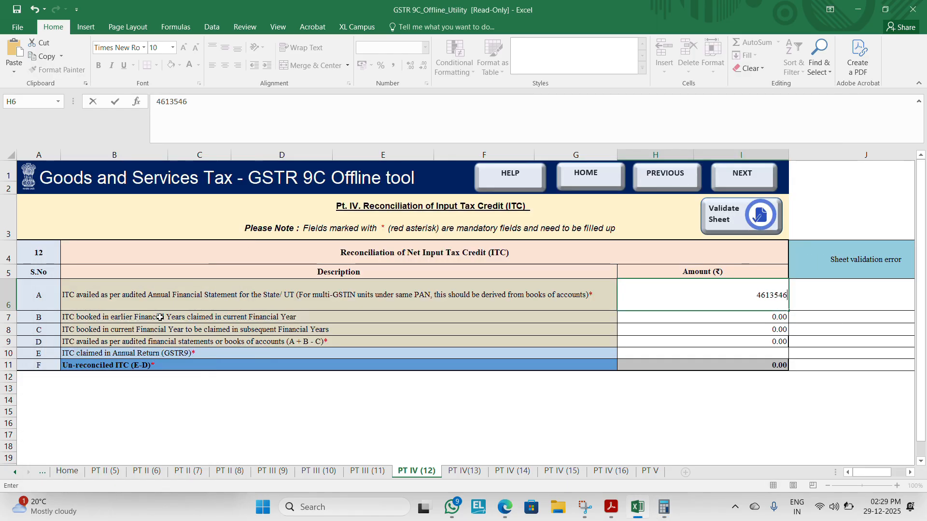
{"action": "key", "text": "alt+Tab"}
{"action": "key", "text": "alt+Tab"}
{"action": "type", "text": ".60"}
{"action": "key", "text": "Return"}
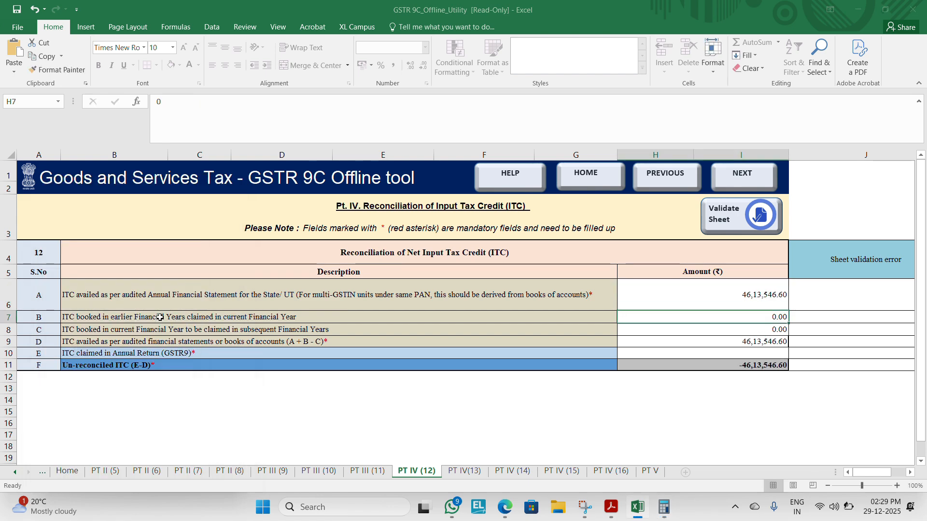
Step: Enter 4613546.6 as the row E amount, ITC claimed in Annual Return (GSTR9), on the PT IV (12) sheet
{"action": "key", "text": "alt+Tab"}
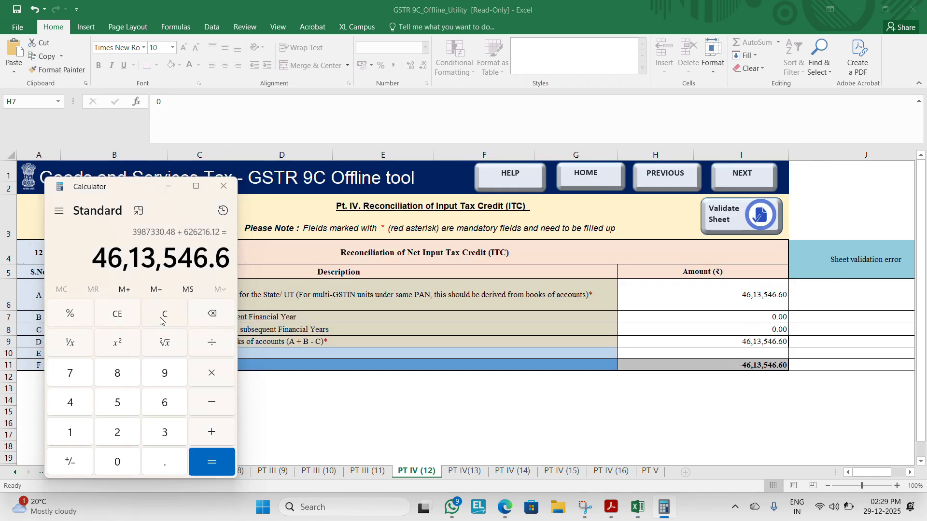
{"action": "key", "text": "alt+Tab"}
{"action": "key", "text": "alt+Tab"}
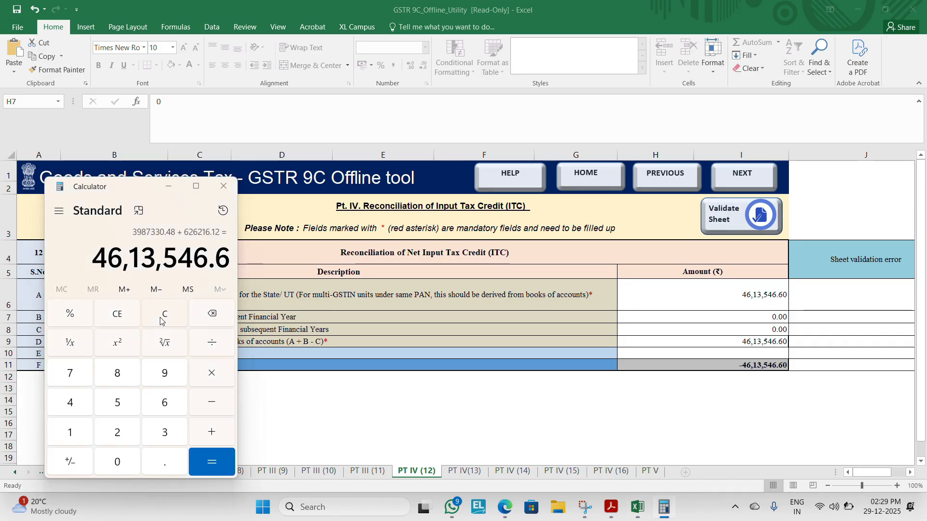
{"action": "key", "text": "alt+Tab"}
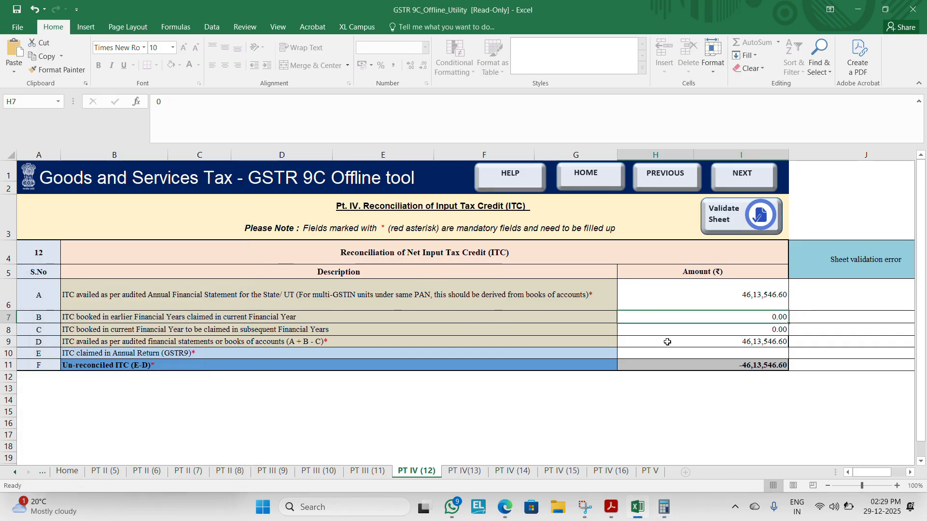
{"action": "key", "text": "Down"}
{"action": "key", "text": "Down"}
{"action": "key", "text": "Down"}
{"action": "type", "text": "46,13"}
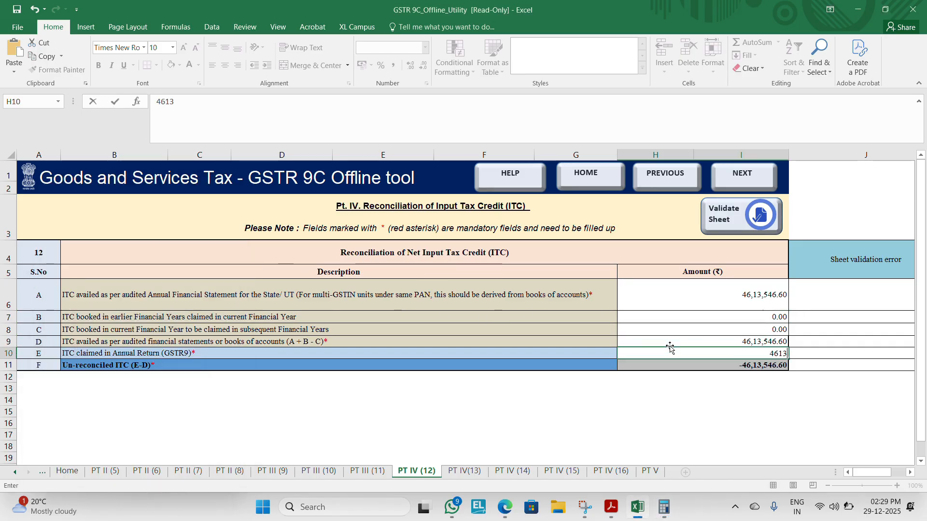
{"action": "type", "text": ",546.6"}
{"action": "key", "text": "Return"}
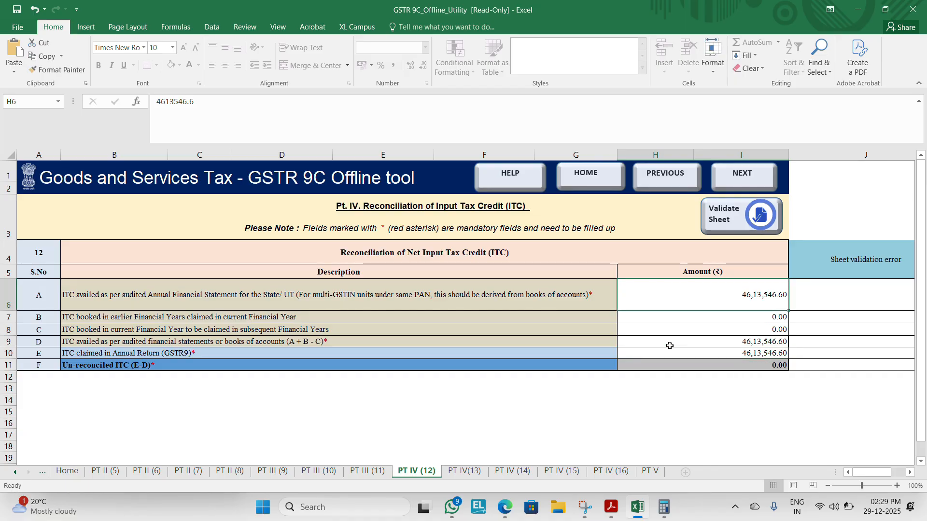
Step: Review the table 7 reversal details and the table 6 row O Total ITC availed in the GSTR-9 PDF
{"action": "key", "text": "alt+Tab"}
{"action": "key", "text": "alt+Tab"}
{"action": "key", "text": "alt+Tab"}
{"action": "key", "text": "alt+Tab"}
{"action": "key", "text": "alt+Tab"}
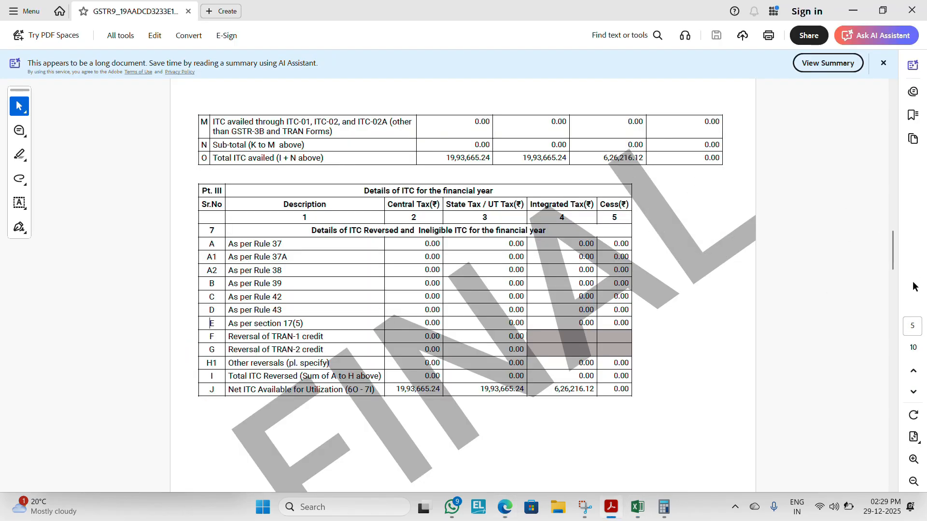
{"action": "mouse_move", "coordinate": [890, 263]}
{"action": "left_mouse_down"}
{"action": "mouse_move", "coordinate": [887, 225]}
{"action": "mouse_move", "coordinate": [891, 276]}
{"action": "left_mouse_up"}
{"action": "double_click", "coordinate": [209, 227]}
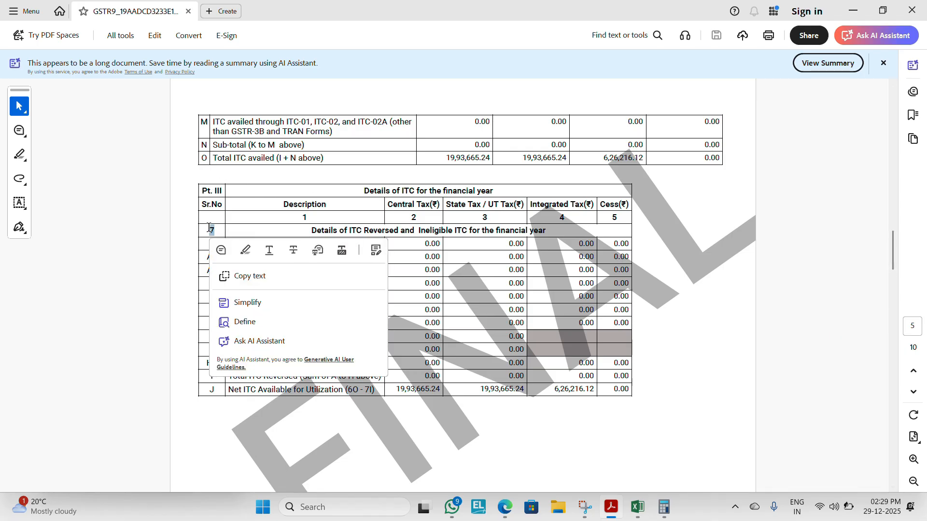
{"action": "left_click", "coordinate": [198, 163]}
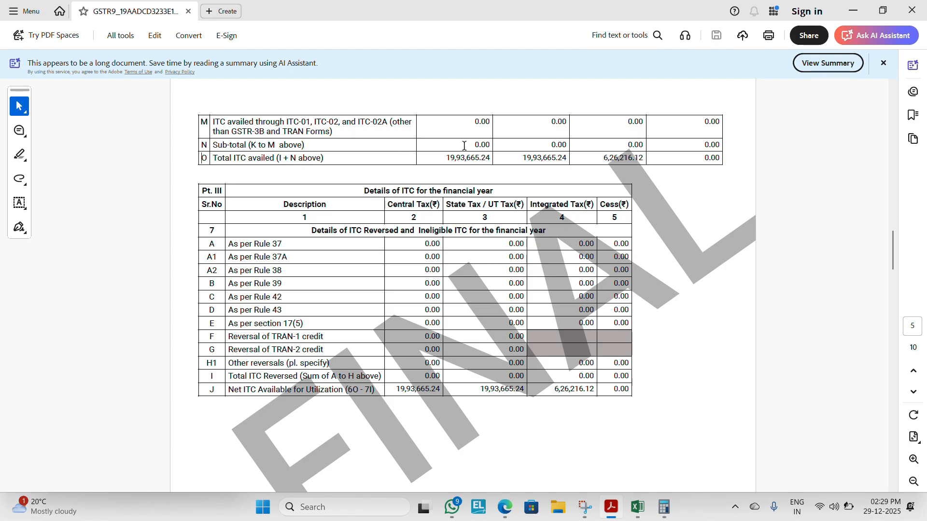
Step: Return to the PT IV (12) sheet and review the rows for ITC booked in earlier and current financial years
{"action": "key", "text": "alt+Tab"}
{"action": "key", "text": "alt+Tab"}
{"action": "key", "text": "Tab"}
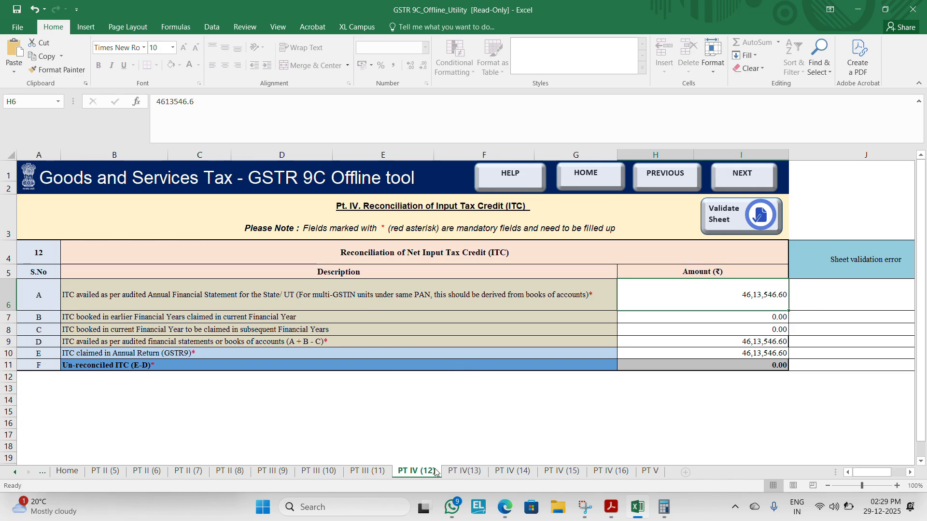
{"action": "left_click", "coordinate": [117, 318]}
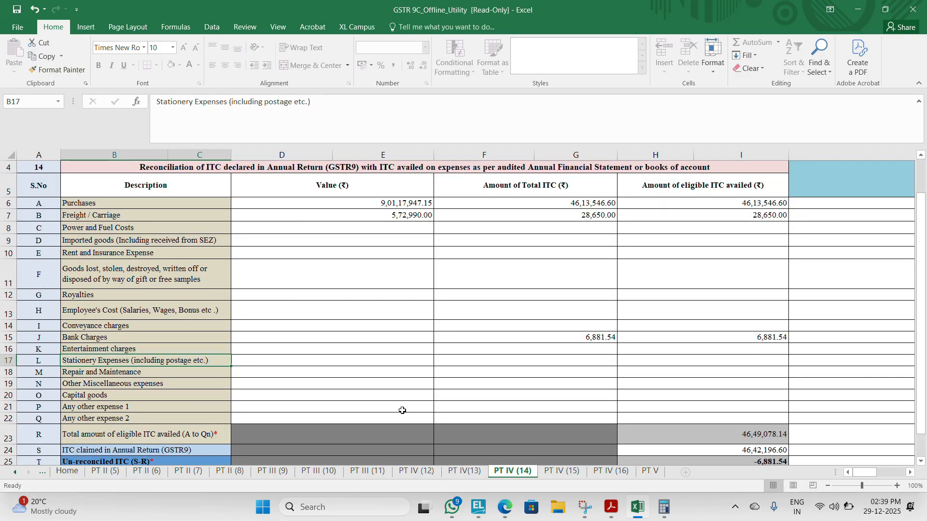
{"action": "key", "text": "Down"}
{"action": "key", "text": "Down"}
Step: On the PT IV (14) sheet, enter 6881.54 as both total ITC and eligible ITC availed for Other Miscellaneous expenses
{"action": "key", "text": "Right"}
{"action": "key", "text": "Right"}
{"action": "key", "text": "Right"}
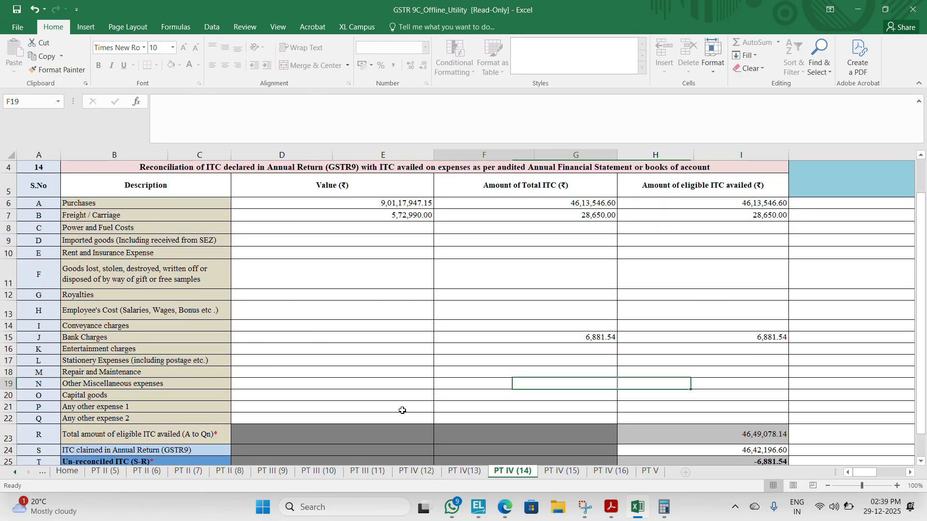
{"action": "key", "text": "Left"}
{"action": "type", "text": "65"}
{"action": "key", "text": "Return"}
{"action": "key", "text": "Escape"}
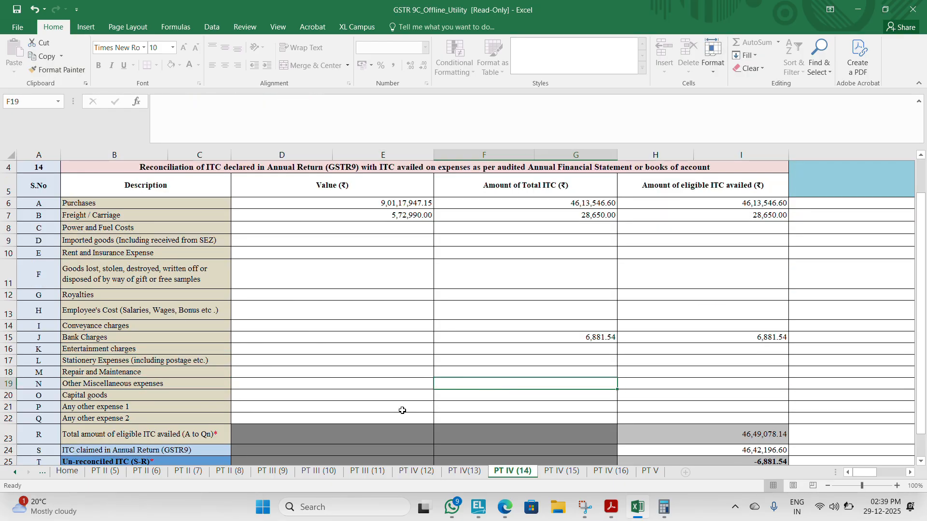
{"action": "type", "text": "6881.54"}
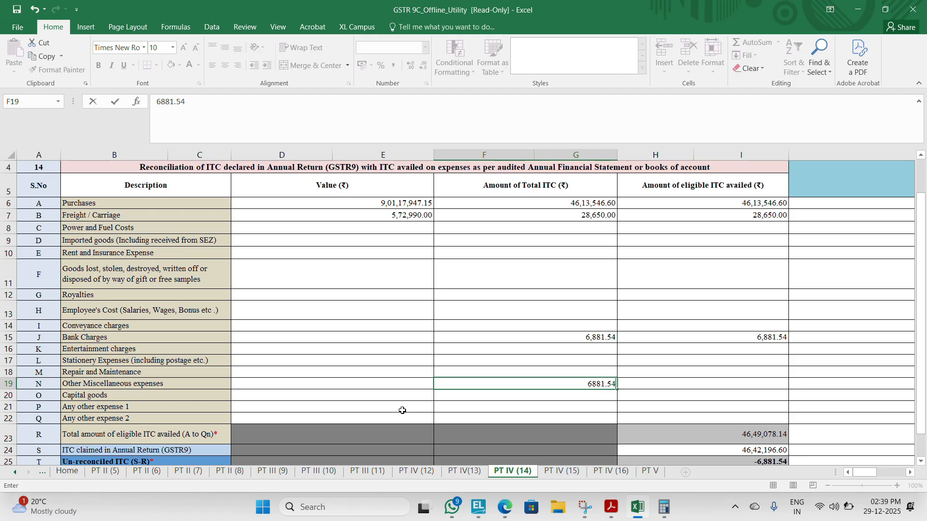
{"action": "key", "text": "Right"}
{"action": "type", "text": "6,88"}
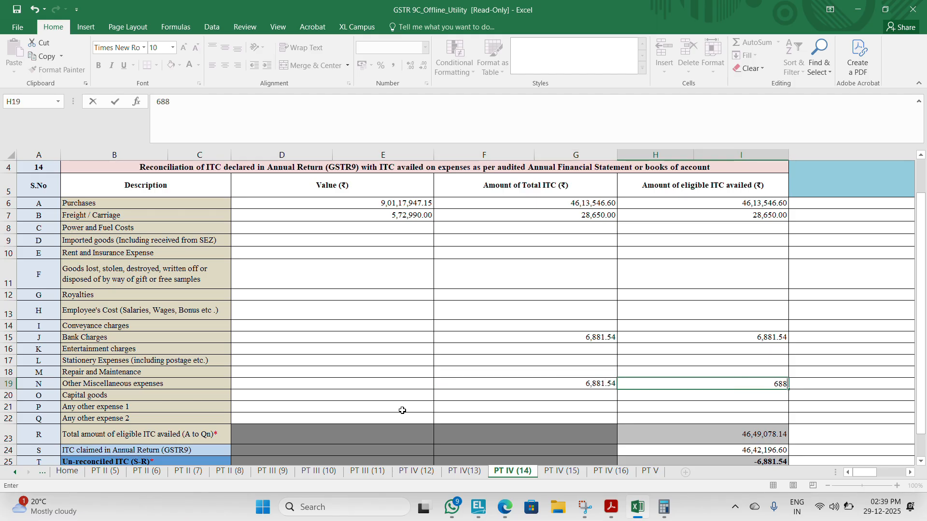
{"action": "type", "text": "1.54"}
Step: Clear the total ITC and eligible ITC amounts from the Bank Charges row
{"action": "key", "text": "Left"}
{"action": "key", "text": "Up"}
{"action": "key", "text": "Up"}
{"action": "key", "text": "Up"}
{"action": "key", "text": "Up"}
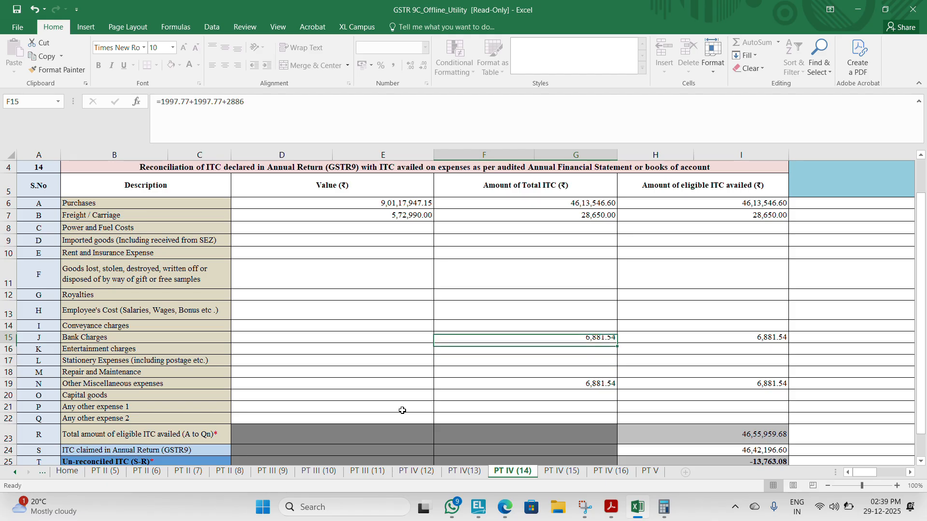
{"action": "key", "text": "Delete"}
{"action": "key", "text": "Right"}
{"action": "key", "text": "Delete"}
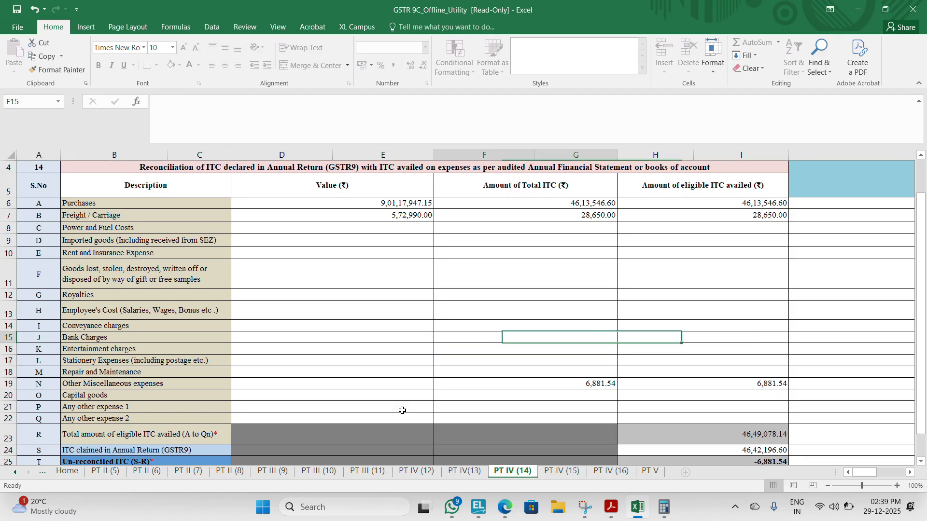
{"action": "key", "text": "Left"}
{"action": "key", "text": "Left"}
{"action": "key", "text": "Up"}
{"action": "key", "text": "Up"}
{"action": "key", "text": "Up"}
{"action": "key", "text": "Up"}
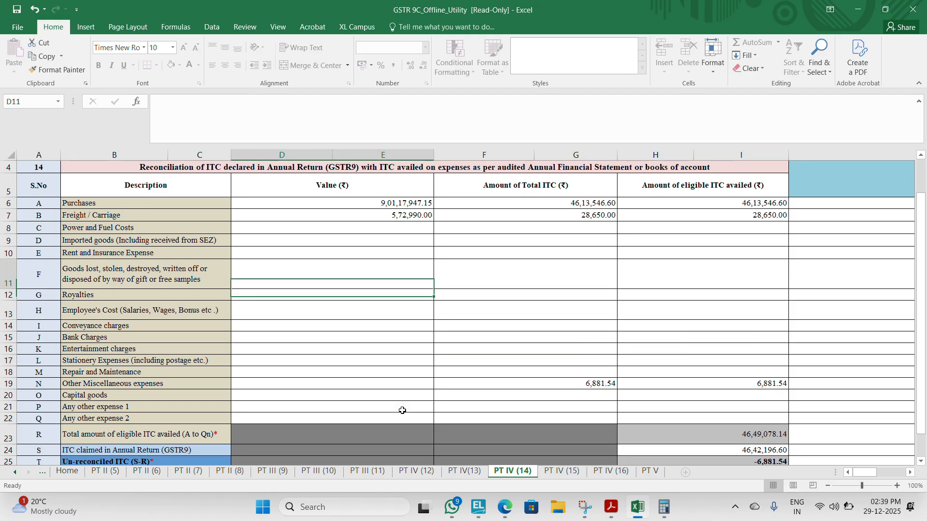
{"action": "key", "text": "Down"}
{"action": "key", "text": "Down"}
{"action": "key", "text": "Down"}
{"action": "key", "text": "Down"}
{"action": "key", "text": "Down"}
{"action": "key", "text": "Down"}
{"action": "key", "text": "Down"}
{"action": "key", "text": "Down"}
{"action": "key", "text": "Down"}
{"action": "key", "text": "Down"}
{"action": "key", "text": "Down"}
{"action": "key", "text": "Down"}
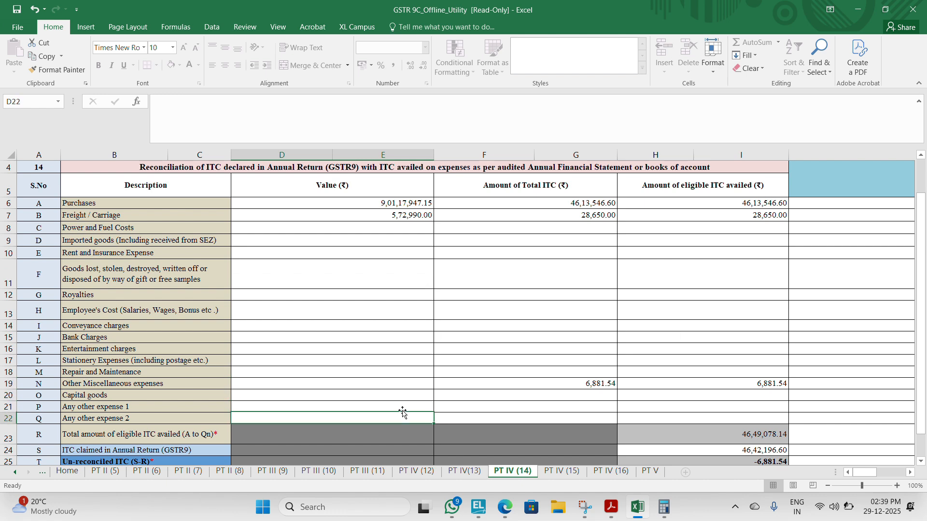
Step: Select the Other Miscellaneous expenses total ITC amount and look up the table 6B Input Services ITC in the GSTR-9 PDF
{"action": "key", "text": "Up"}
{"action": "key", "text": "Up"}
{"action": "key", "text": "Up"}
{"action": "key", "text": "Right"}
{"action": "key", "text": "Up"}
{"action": "key", "text": "alt+Tab"}
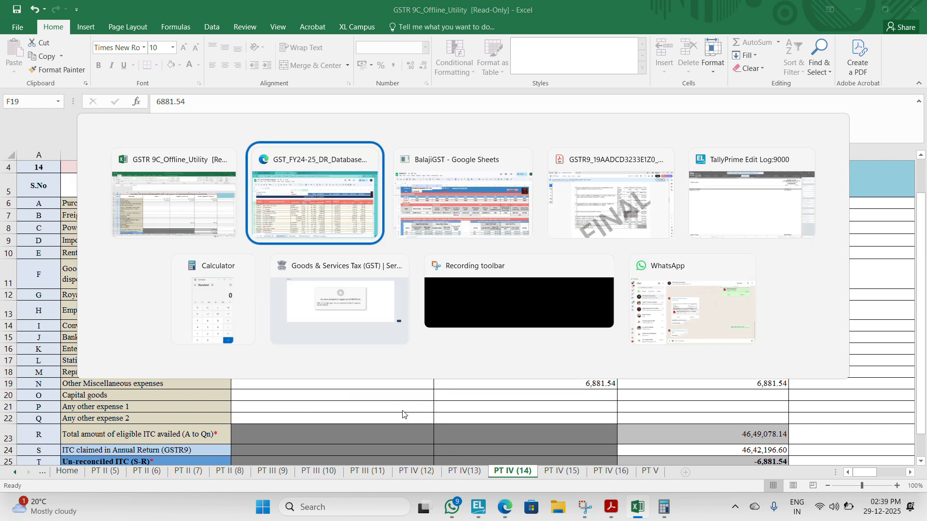
{"action": "key", "text": "alt+Tab"}
{"action": "key", "text": "alt+Tab"}
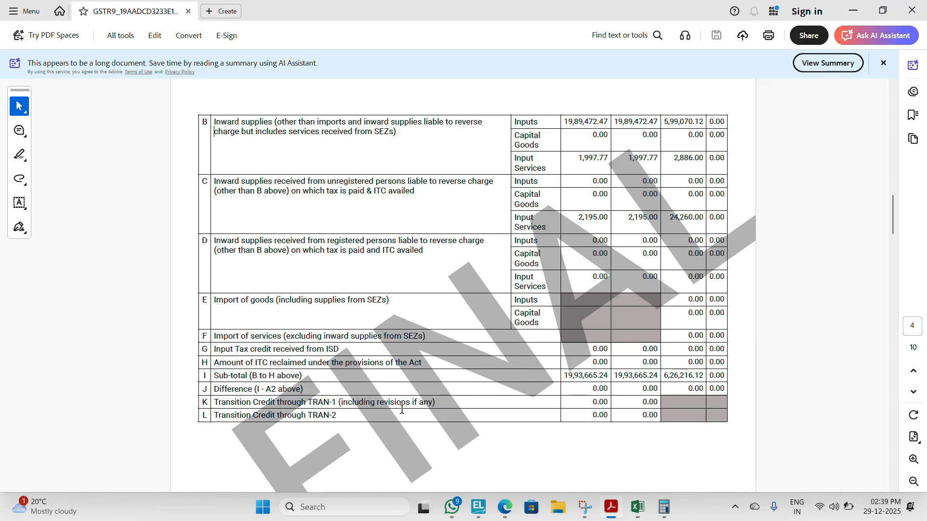
{"action": "key", "text": "alt+Tab"}
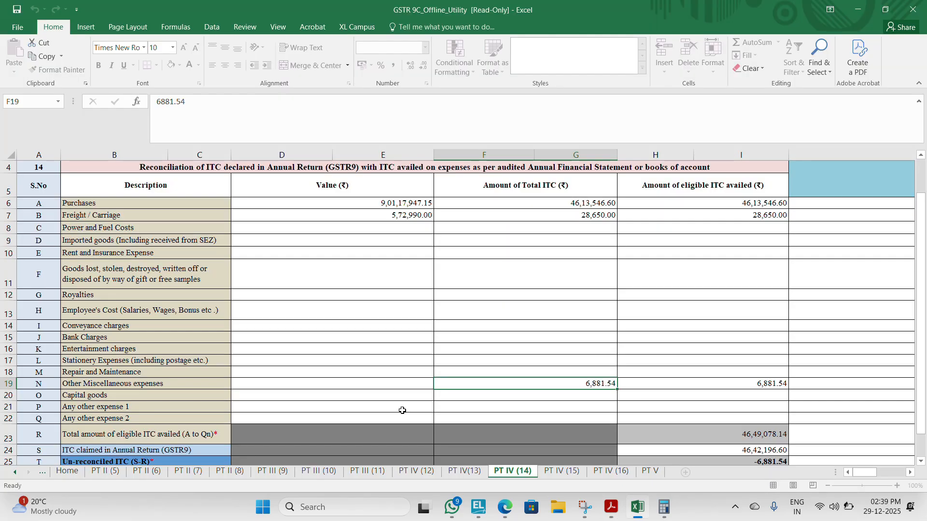
Step: Set the total ITC for Other Miscellaneous expenses to the sum +1997.77+1997.77+2886, using the table 6B Input Services figures in the GSTR-9 PDF
{"action": "type", "text": "+1997"}
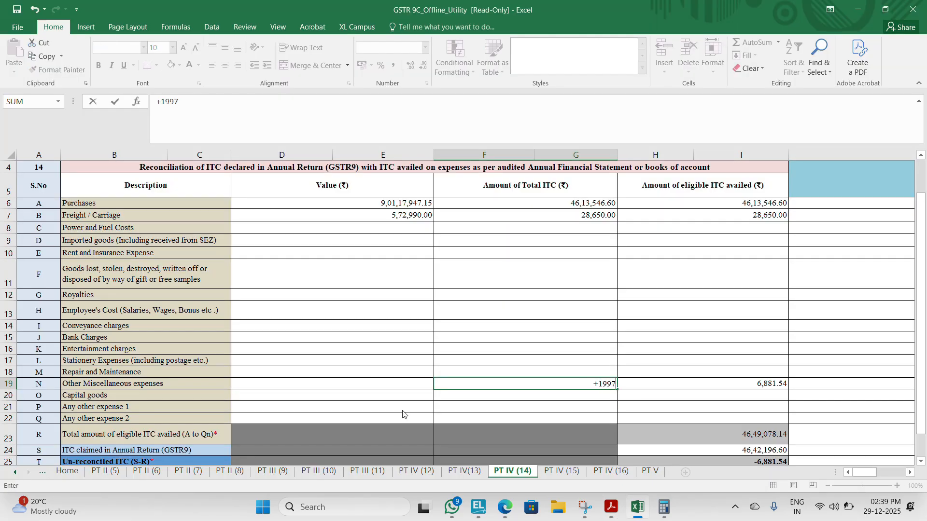
{"action": "key", "text": "alt+Tab"}
{"action": "key", "text": "alt+Tab"}
{"action": "type", "text": ".77+1"}
{"action": "type", "text": "20"}
{"action": "key", "text": "BackSpace"}
{"action": "key", "text": "BackSpace"}
{"action": "type", "text": "9"}
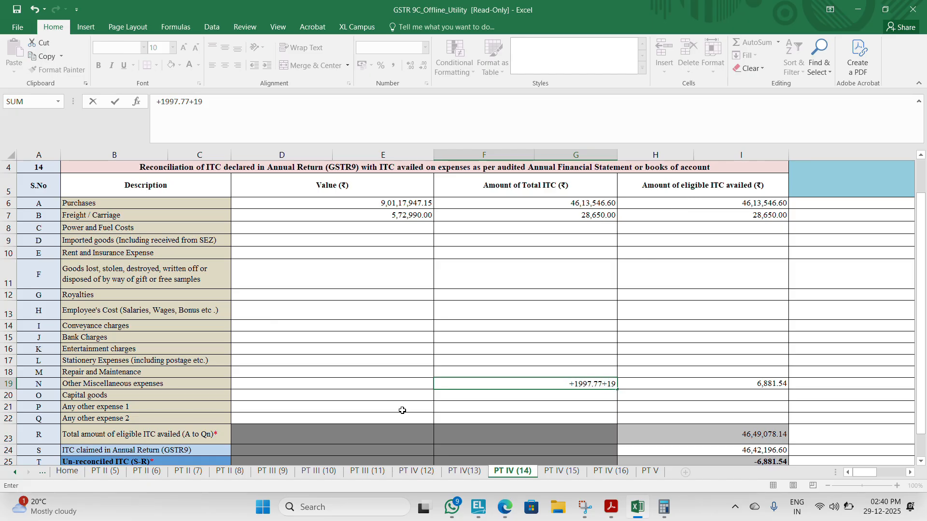
{"action": "type", "text": "97.77+"}
{"action": "key", "text": "alt+Tab"}
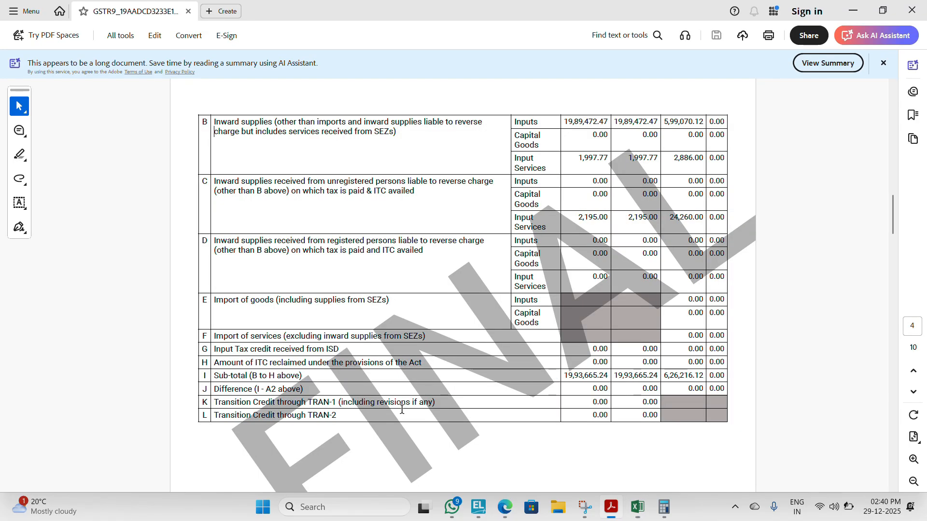
{"action": "key", "text": "alt+Tab"}
{"action": "type", "text": "2886"}
{"action": "key", "text": "Tab"}
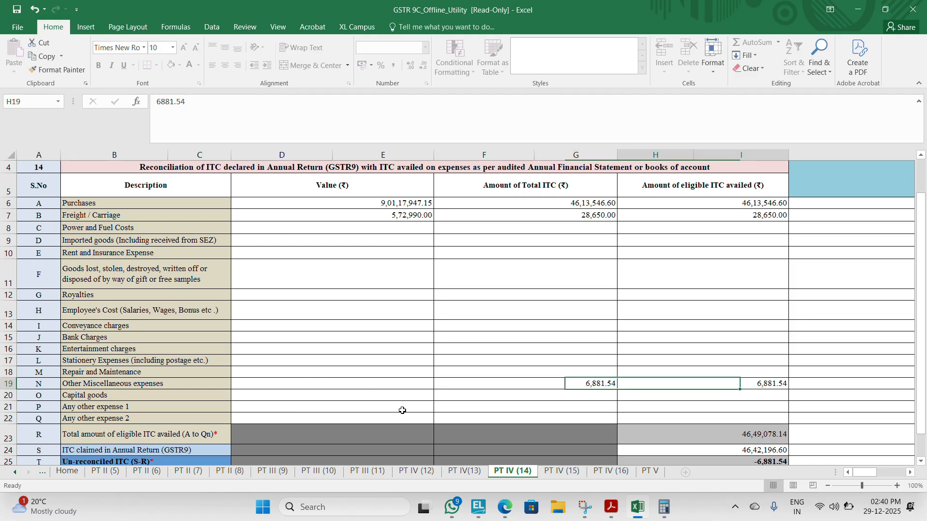
{"action": "key", "text": "Down"}
{"action": "key", "text": "Down"}
{"action": "key", "text": "Down"}
{"action": "key", "text": "Down"}
{"action": "key", "text": "Down"}
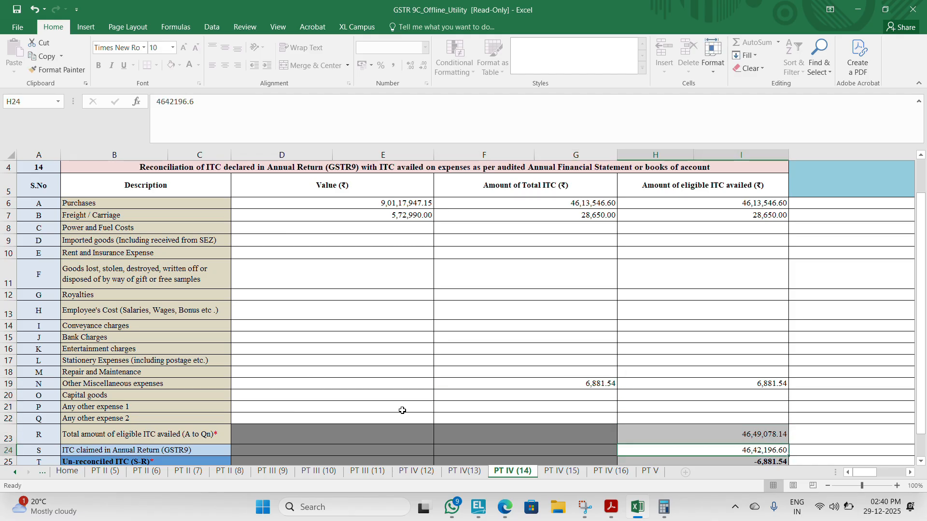
{"action": "type", "text": "4649"}
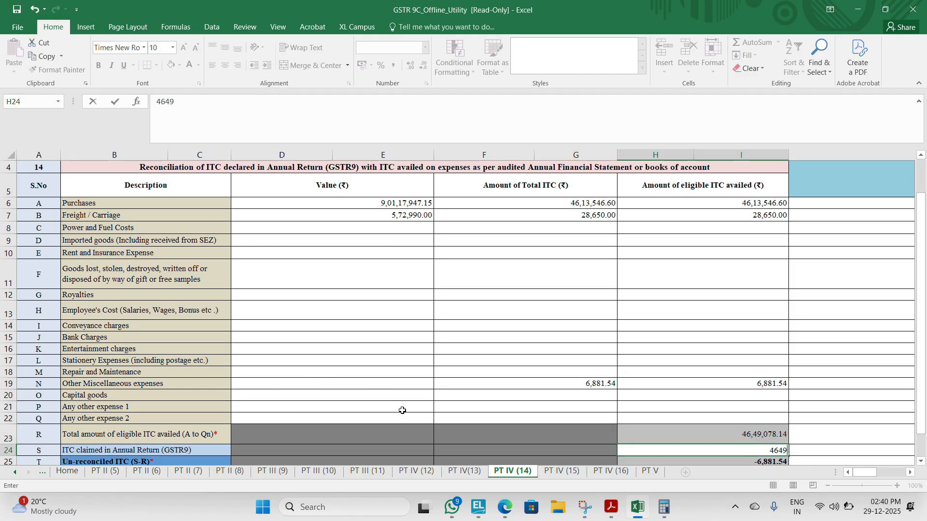
{"action": "key", "text": "Escape"}
Step: Reduce the Purchases total ITC by the miscellaneous expenses amount using the formula =4613546.6-6881.54
{"action": "key", "text": "Up"}
{"action": "key", "text": "Up"}
{"action": "key", "text": "Up"}
{"action": "key", "text": "Up"}
{"action": "key", "text": "Up"}
{"action": "key", "text": "Up"}
{"action": "key", "text": "Up"}
{"action": "key", "text": "Up"}
{"action": "key", "text": "Up"}
{"action": "key", "text": "Up"}
{"action": "key", "text": "Up"}
{"action": "key", "text": "Up"}
{"action": "key", "text": "Up"}
{"action": "key", "text": "Up"}
{"action": "key", "text": "Up"}
{"action": "key", "text": "Up"}
{"action": "key", "text": "Up"}
{"action": "key", "text": "Up"}
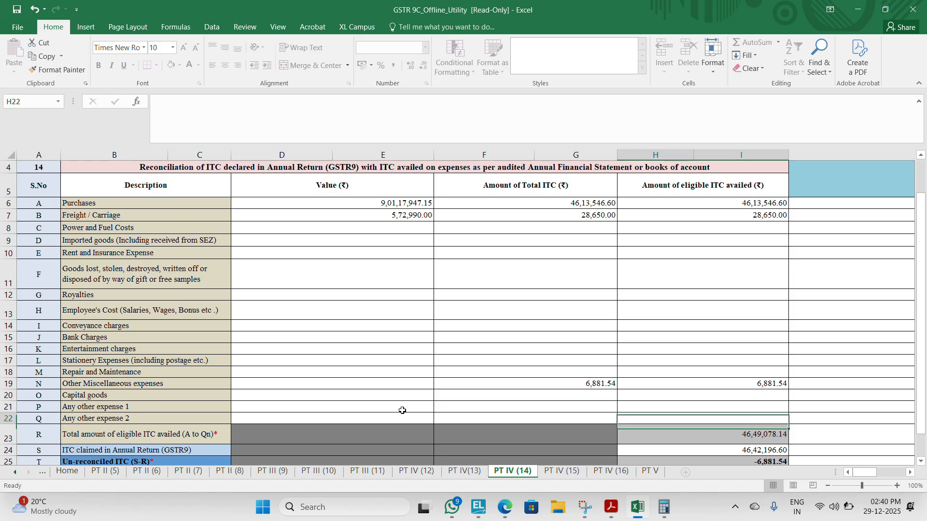
{"action": "scroll", "coordinate": [402, 411], "scroll_direction": "up", "scroll_amount": 1}
{"action": "key", "text": "Left"}
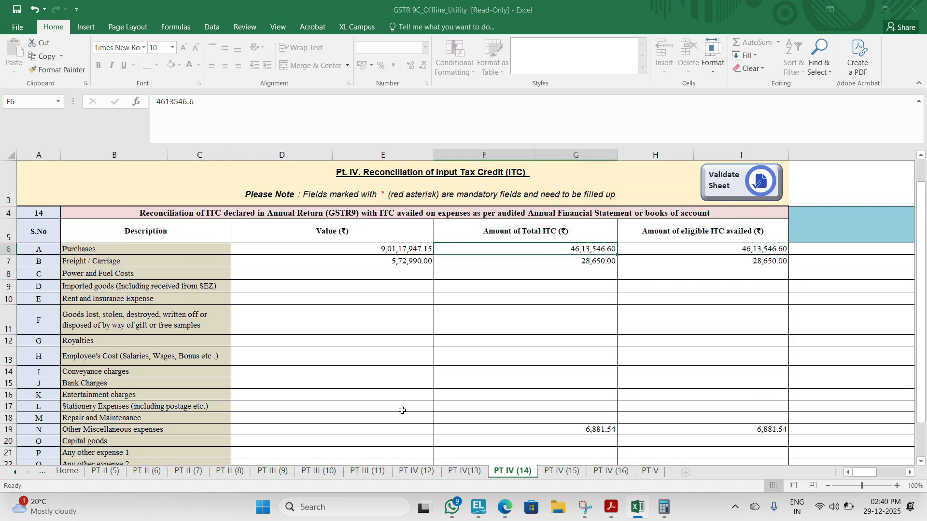
{"action": "key", "text": "alt+Tab"}
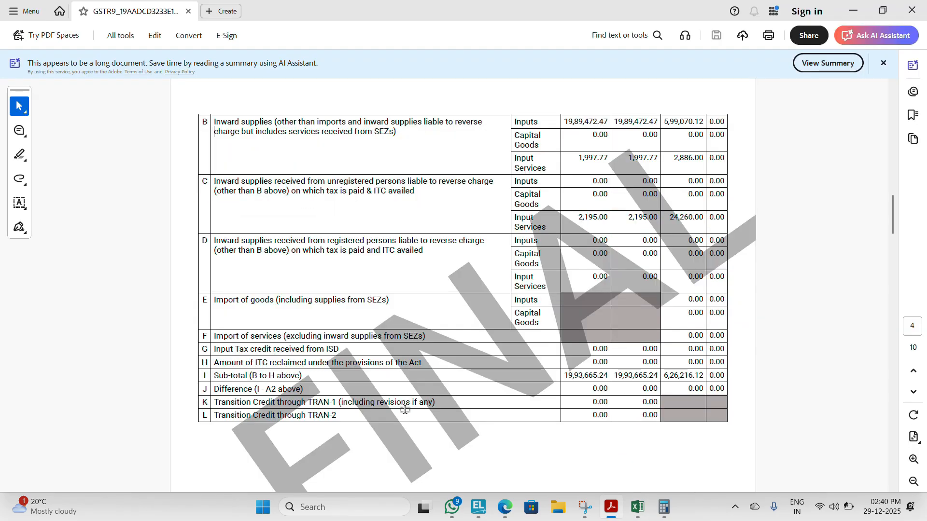
{"action": "key", "text": "alt+Tab"}
{"action": "key", "text": "F2"}
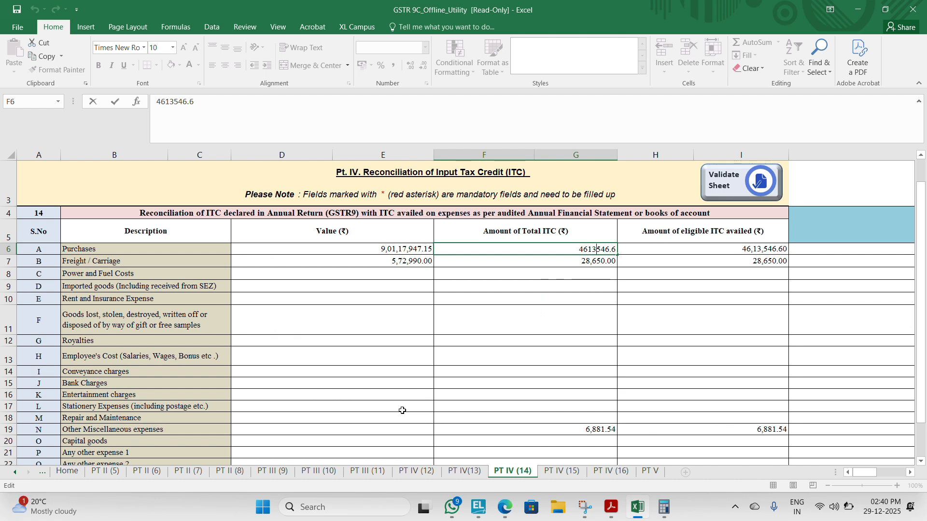
{"action": "key", "text": "Home"}
{"action": "type", "text": "=4613546.6"}
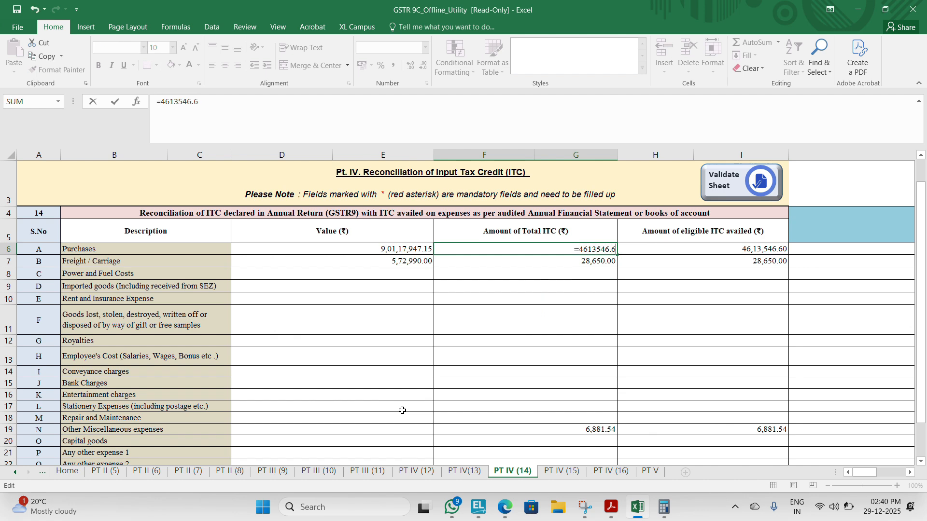
{"action": "type", "text": "-6881.54"}
{"action": "key", "text": "Return"}
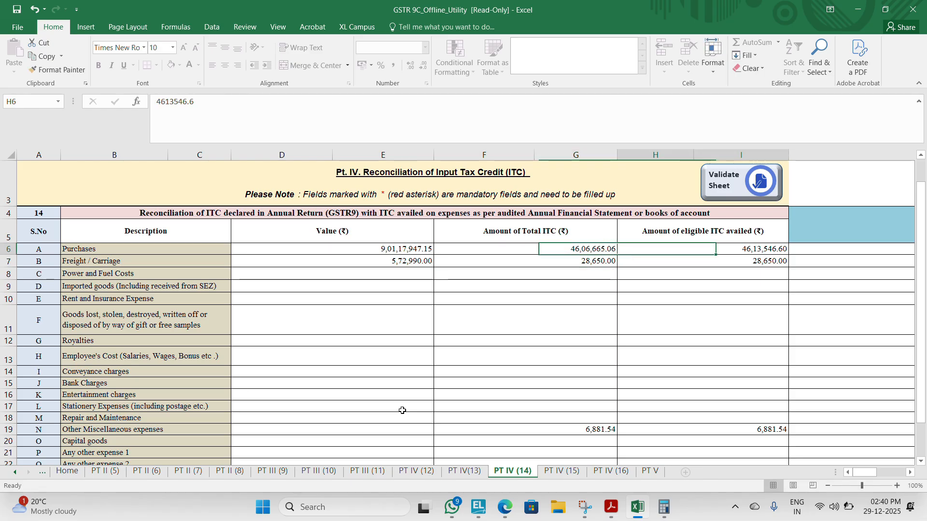
Step: Set the eligible ITC availed for Purchases to 4606665.06
{"action": "key", "text": "Right"}
{"action": "key", "text": "Left"}
{"action": "type", "text": "46,"}
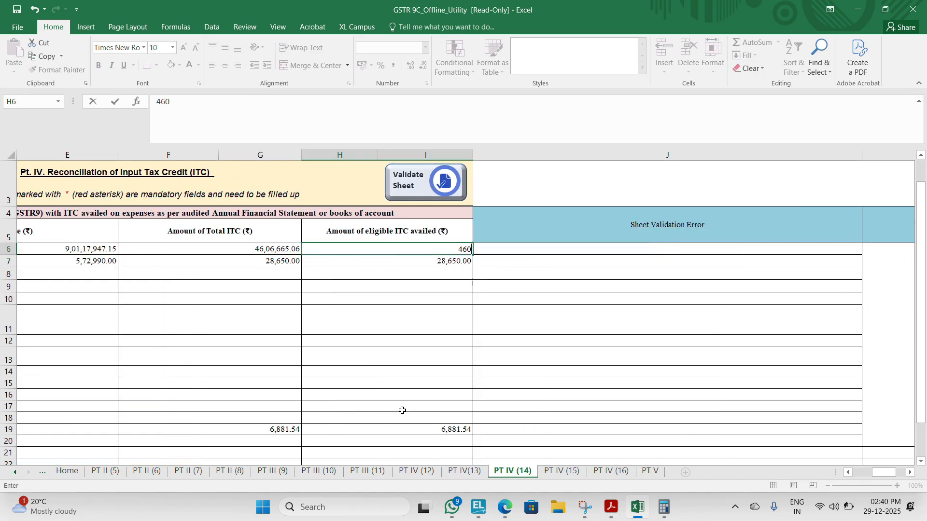
{"action": "type", "text": "06,665.06"}
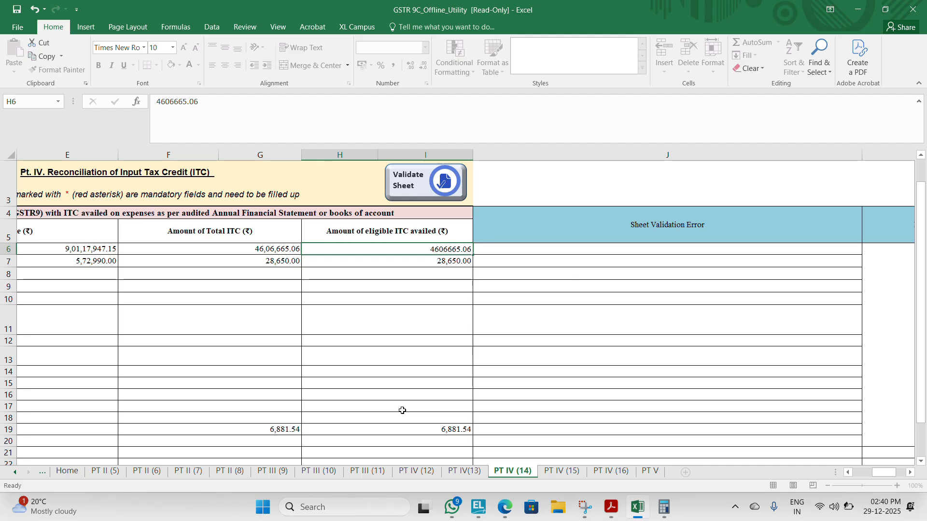
{"action": "key", "text": "Return"}
Step: Check the total eligible ITC, ITC claimed and un-reconciled ITC rows at the end of the PT IV (14) table
{"action": "key", "text": "Down"}
{"action": "key", "text": "Down"}
{"action": "key", "text": "Down"}
{"action": "key", "text": "Down"}
{"action": "key", "text": "Down"}
{"action": "key", "text": "Down"}
{"action": "key", "text": "Down"}
{"action": "key", "text": "Down"}
{"action": "key", "text": "Down"}
{"action": "key", "text": "Down"}
{"action": "key", "text": "Down"}
{"action": "key", "text": "Down"}
{"action": "key", "text": "Down"}
{"action": "key", "text": "Down"}
{"action": "key", "text": "Down"}
{"action": "key", "text": "Down"}
{"action": "key", "text": "Down"}
{"action": "key", "text": "Down"}
{"action": "key", "text": "Down"}
{"action": "key", "text": "Down"}
{"action": "key", "text": "Down"}
{"action": "key", "text": "Down"}
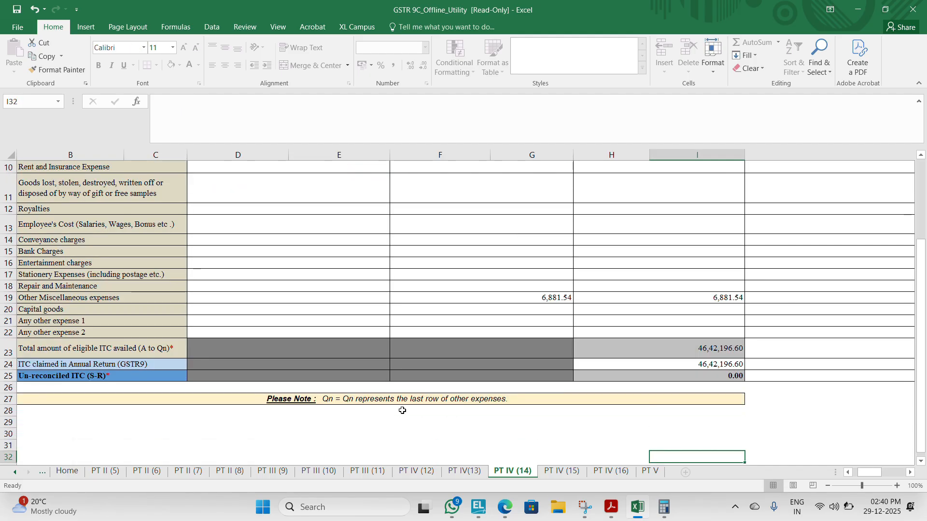
{"action": "key", "text": "Left"}
{"action": "key", "text": "Up"}
{"action": "key", "text": "Up"}
{"action": "key", "text": "Up"}
{"action": "key", "text": "Up"}
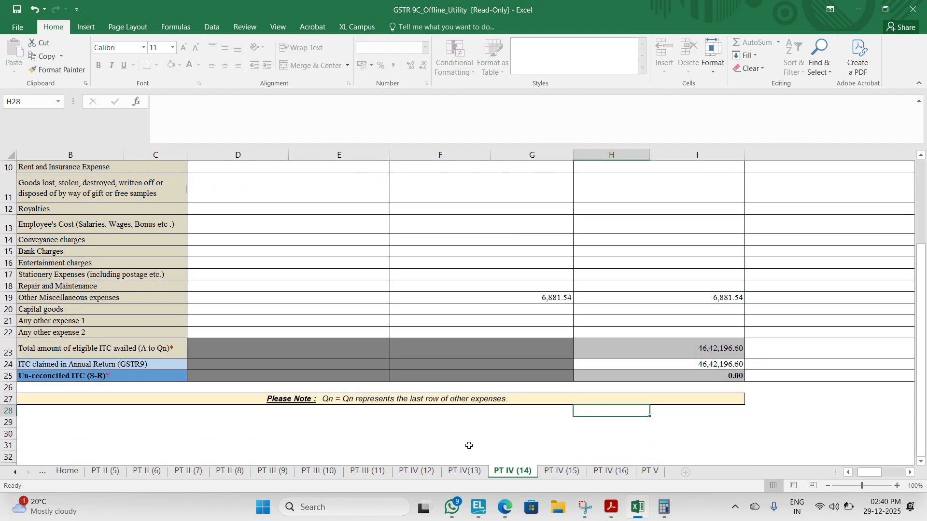
Step: Return to the Home sheet, proceed to fill details, and validate the PT II (5) gross turnover sheet
{"action": "left_click", "coordinate": [76, 472]}
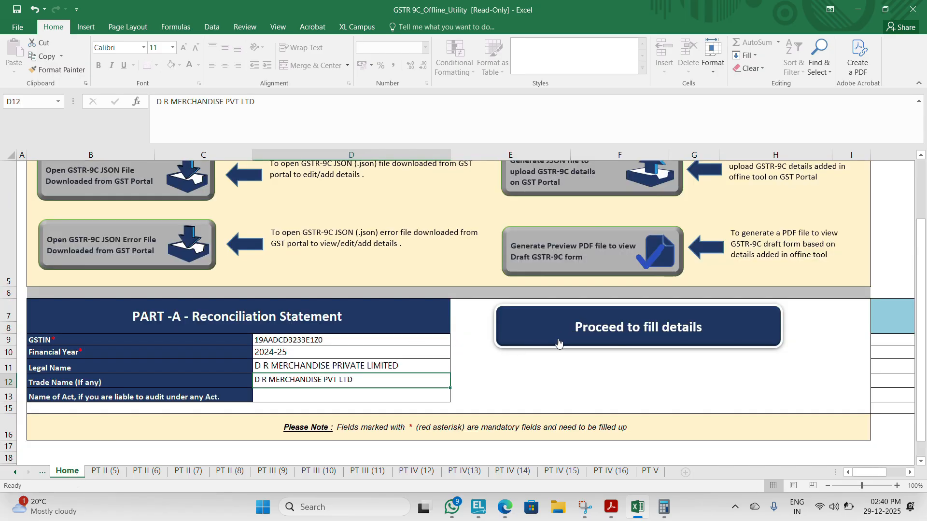
{"action": "left_click", "coordinate": [535, 347]}
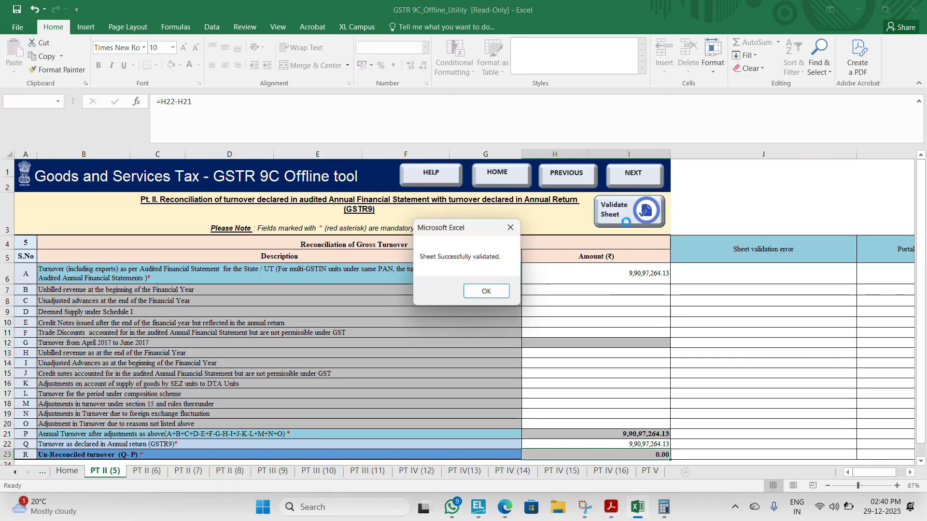
{"action": "left_click", "coordinate": [487, 292]}
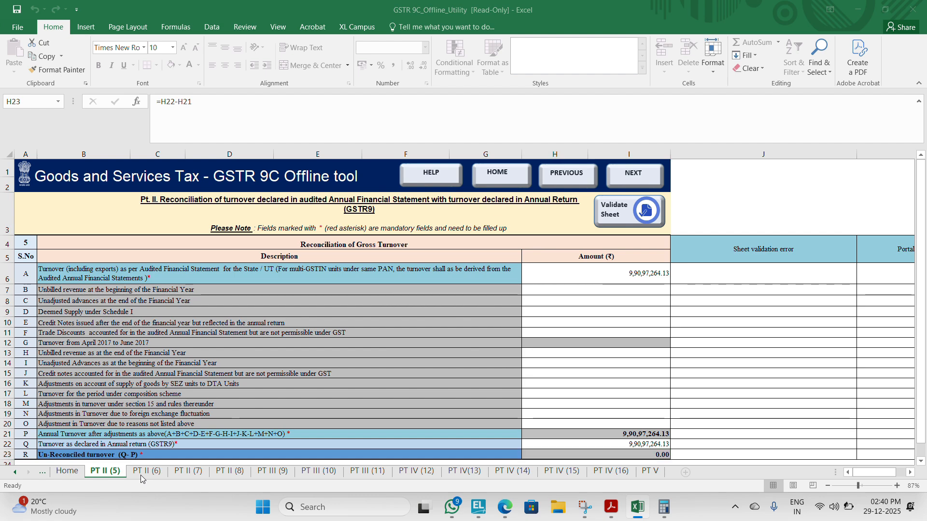
Step: Compare the PT II (5) turnover figures with the Sales Accounts total in the Tally Prime Profit & Loss account
{"action": "key", "text": "alt+Tab"}
{"action": "key", "text": "alt+Tab"}
{"action": "key", "text": "alt+Tab"}
{"action": "key", "text": "alt+Tab"}
{"action": "key", "text": "Escape"}
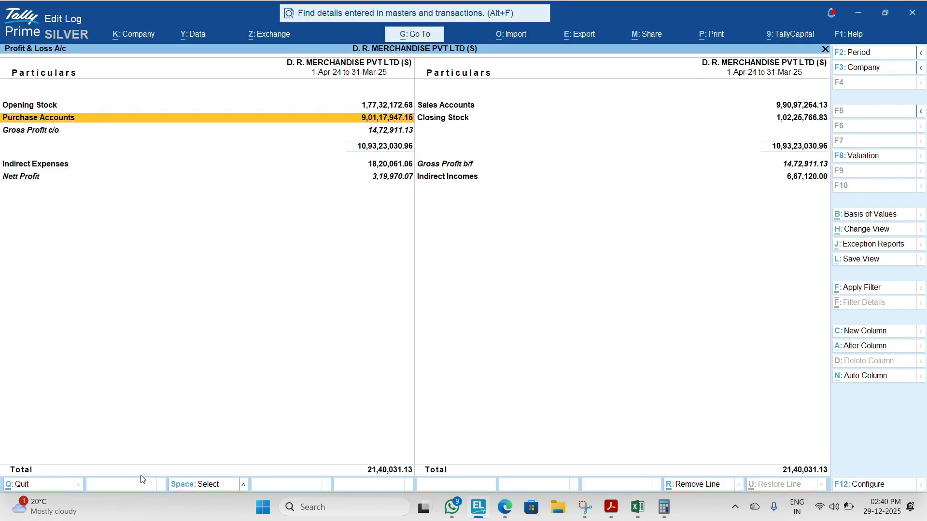
{"action": "key", "text": "Up"}
{"action": "key", "text": "Right"}
{"action": "key", "text": "alt+Tab"}
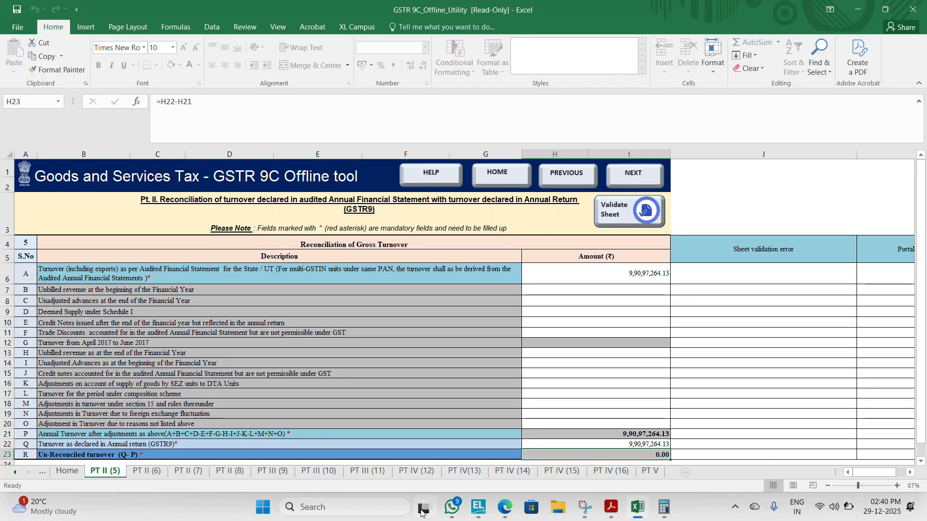
{"action": "key", "text": "alt+Tab"}
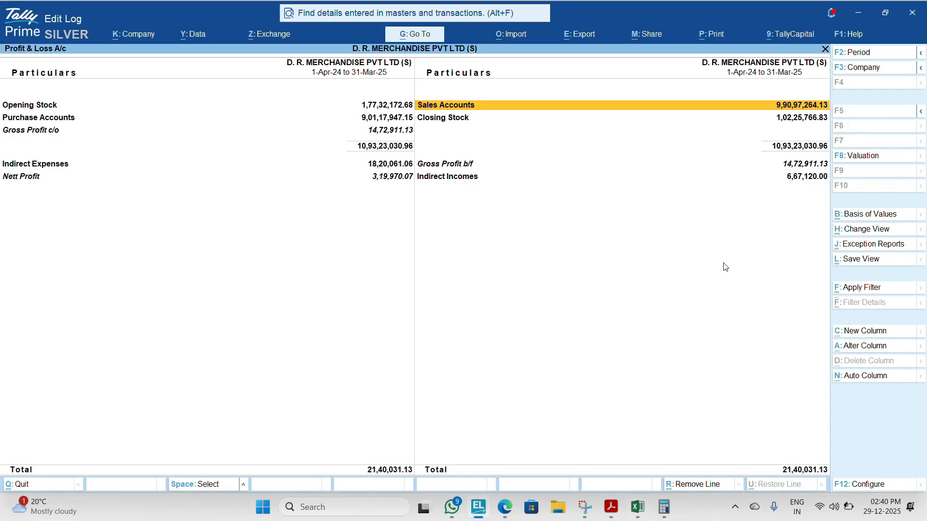
{"action": "key", "text": "alt+Tab"}
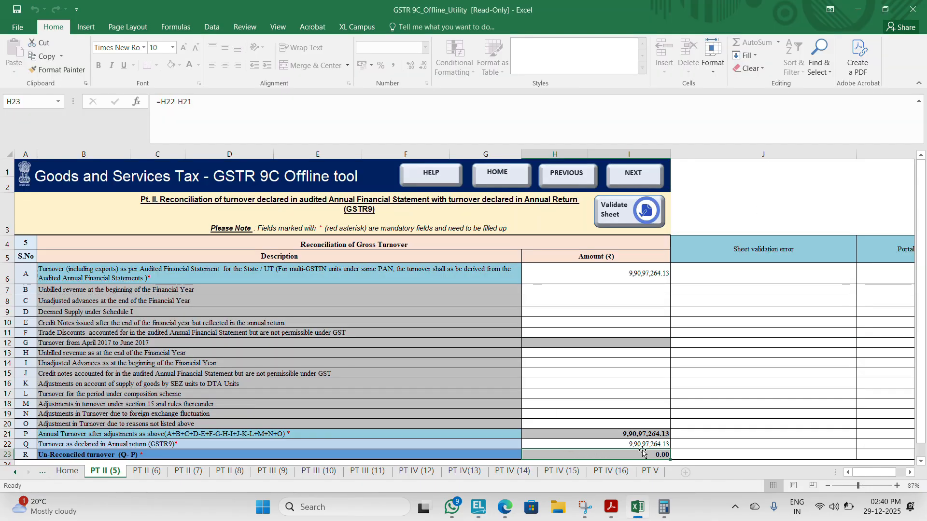
{"action": "key", "text": "alt+Tab"}
{"action": "key", "text": "alt+Tab"}
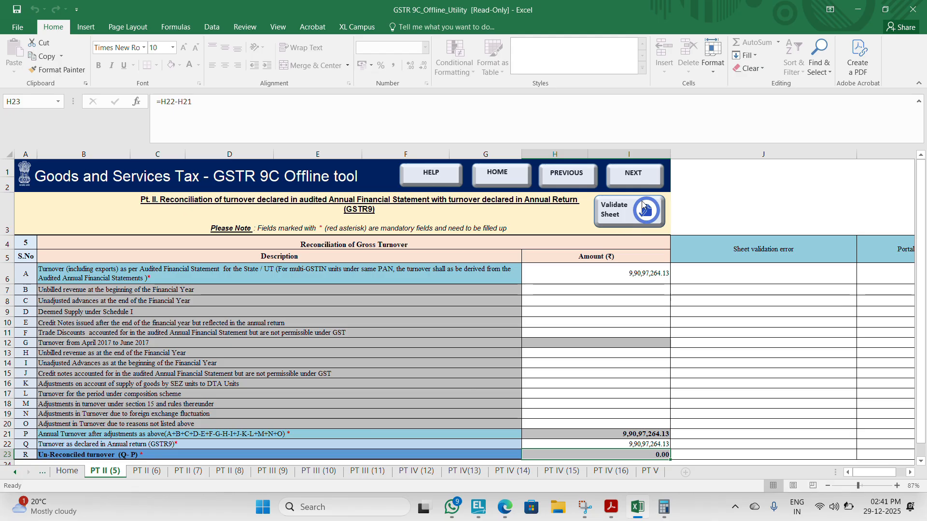
Step: Go to the PT II (6) sheet of reasons for un-reconciled gross turnover and validate it
{"action": "left_click", "coordinate": [644, 177]}
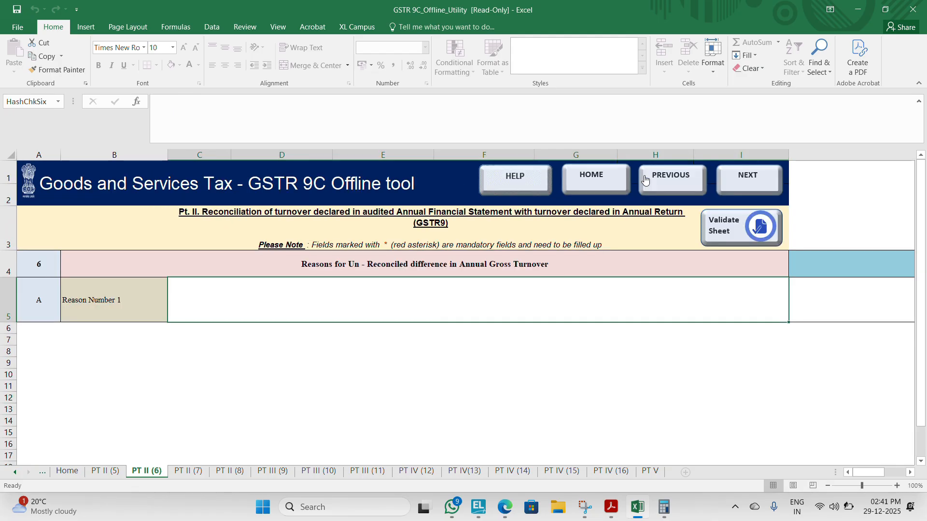
{"action": "left_click", "coordinate": [737, 235]}
{"action": "left_click", "coordinate": [486, 290]}
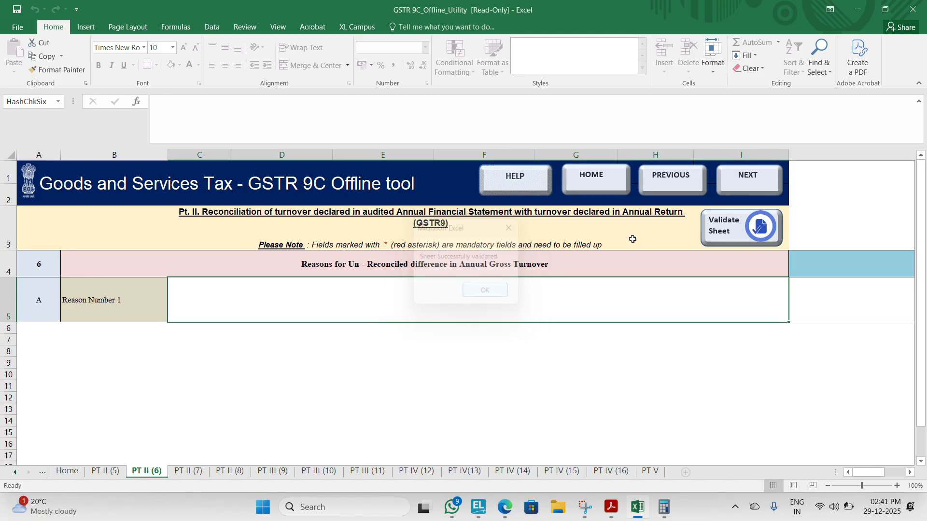
Step: Go to the PT II (7) sheet, compare its taxable turnover with the sales figures in Tally Prime, and validate the sheet
{"action": "left_click", "coordinate": [764, 171]}
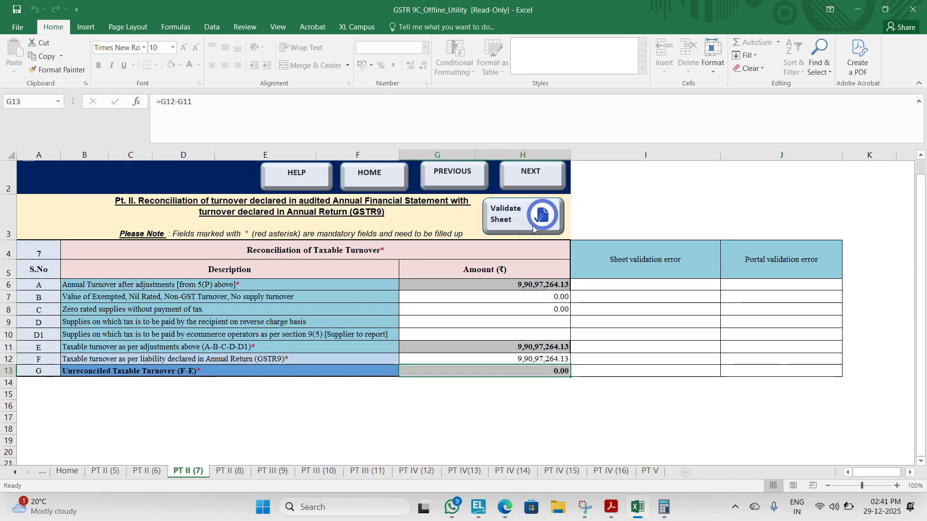
{"action": "key", "text": "alt+Tab"}
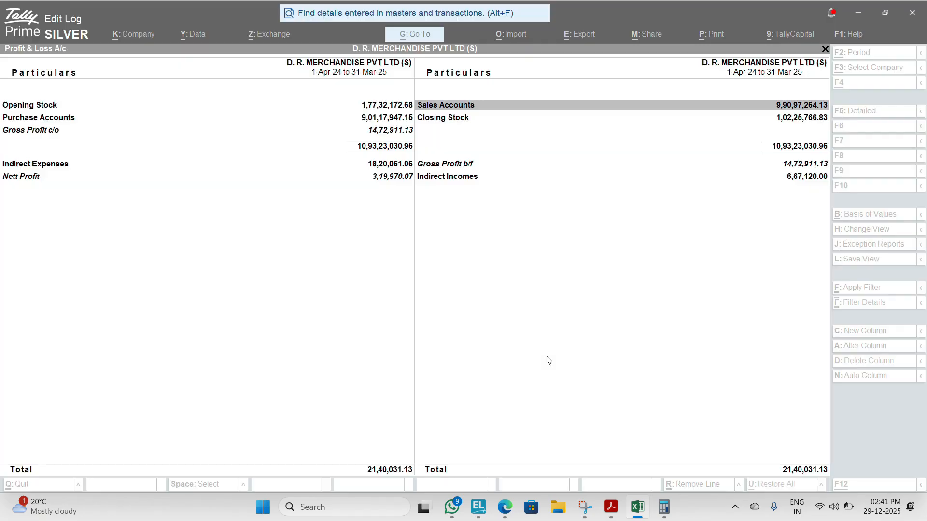
{"action": "key", "text": "Return"}
{"action": "key", "text": "Down"}
{"action": "key", "text": "alt+Tab"}
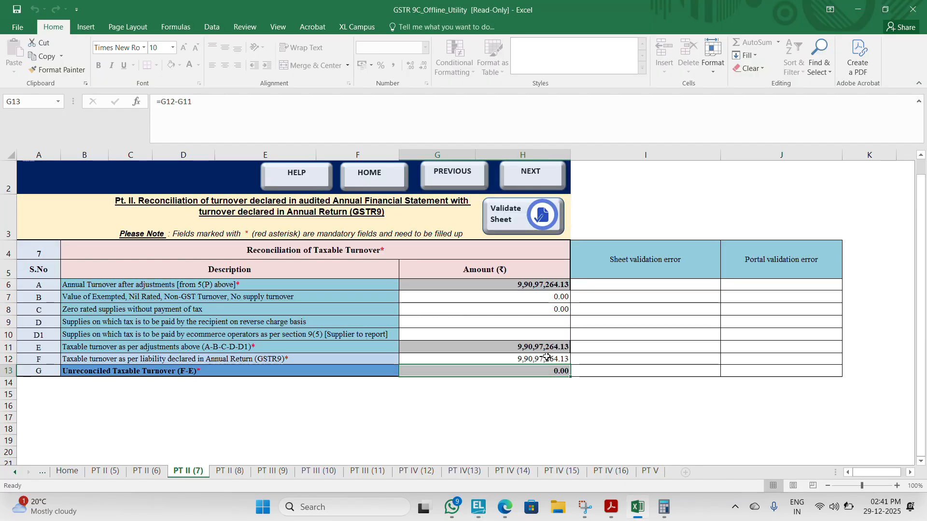
{"action": "left_click", "coordinate": [507, 220]}
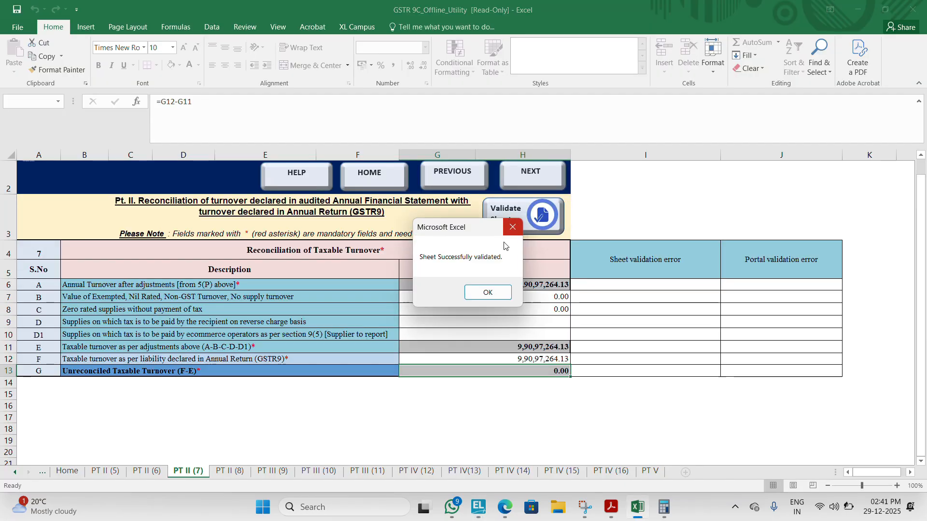
{"action": "left_click", "coordinate": [487, 292]}
Step: Go to the PT II (8) sheet of reasons for un-reconciled taxable turnover and validate it
{"action": "left_click", "coordinate": [534, 170]}
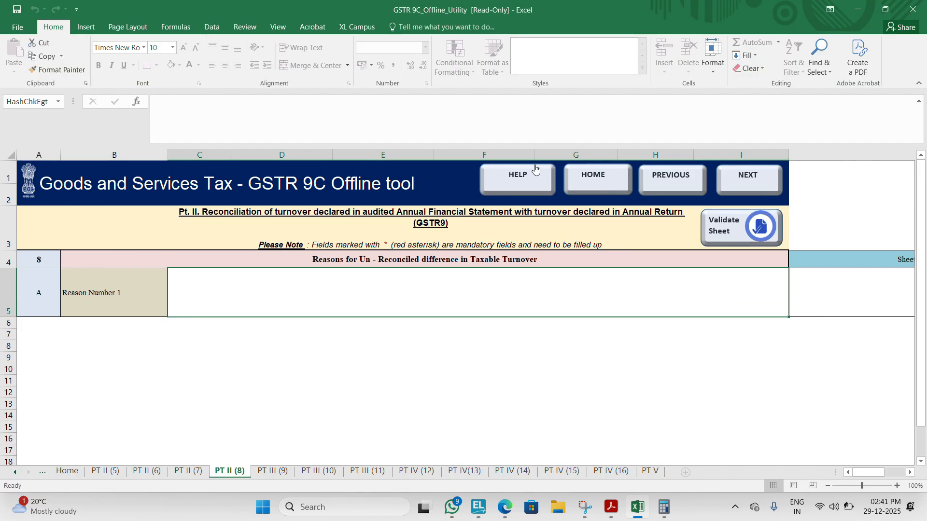
{"action": "left_click", "coordinate": [725, 230]}
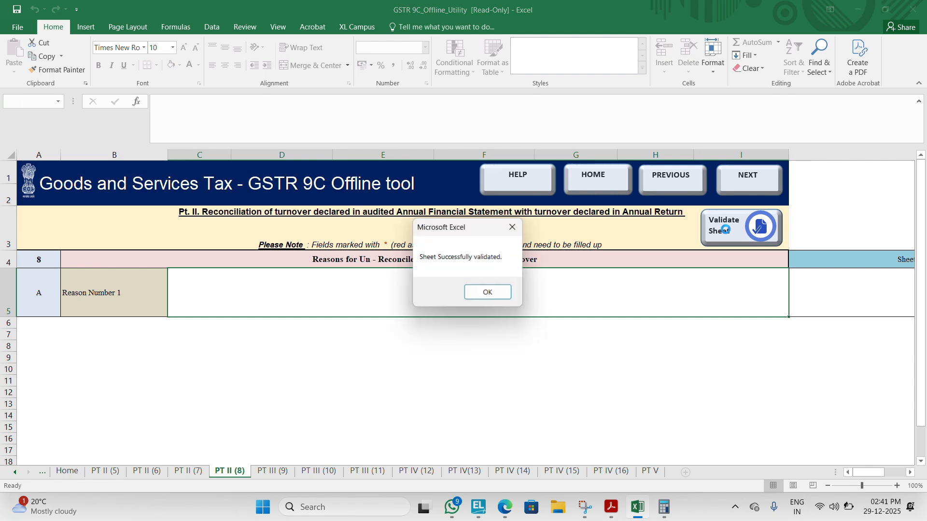
{"action": "left_click", "coordinate": [488, 292]}
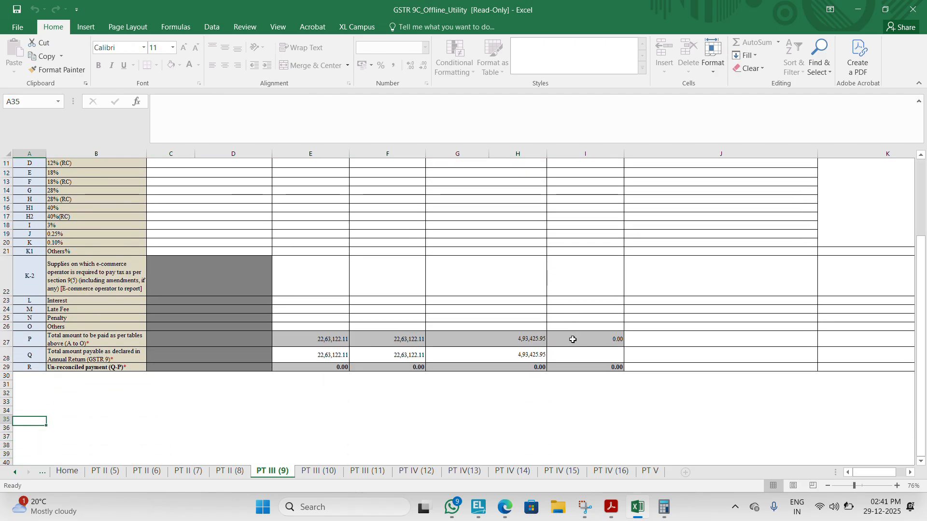
Step: Compare the PT III (9) tax payable totals with the supplies and advances on which tax is payable (4N) in the GSTR-9 PDF
{"action": "key", "text": "alt+Tab"}
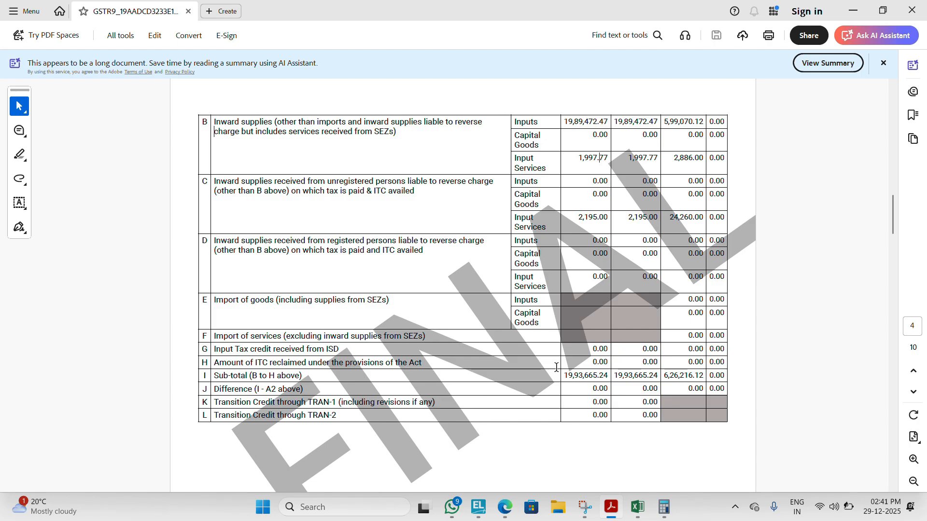
{"action": "key", "text": "Page_Up"}
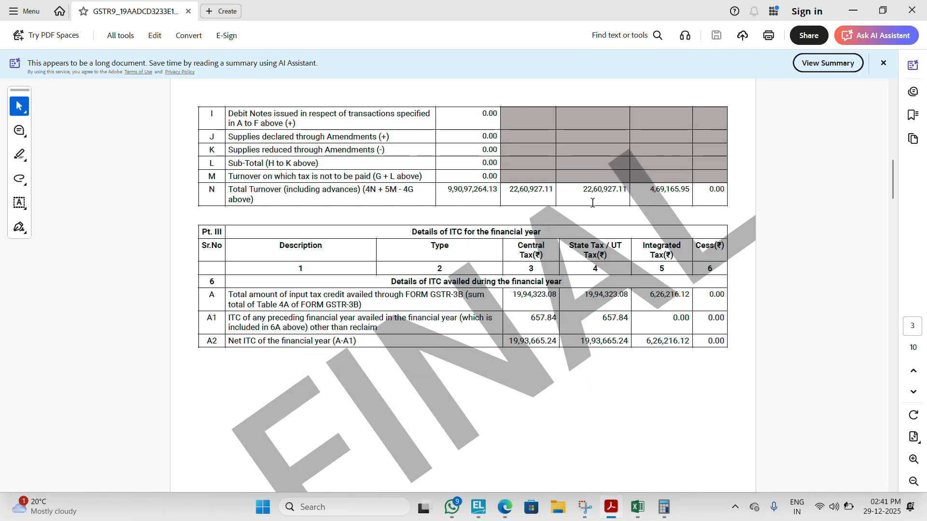
{"action": "key", "text": "alt+Tab"}
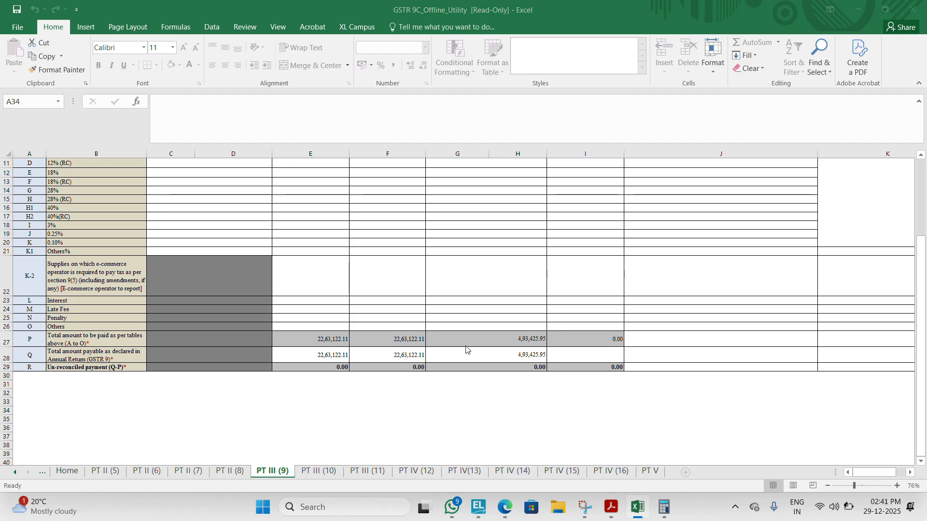
{"action": "key", "text": "alt+Tab"}
{"action": "scroll", "coordinate": [465, 344], "scroll_direction": "up", "scroll_amount": 7}
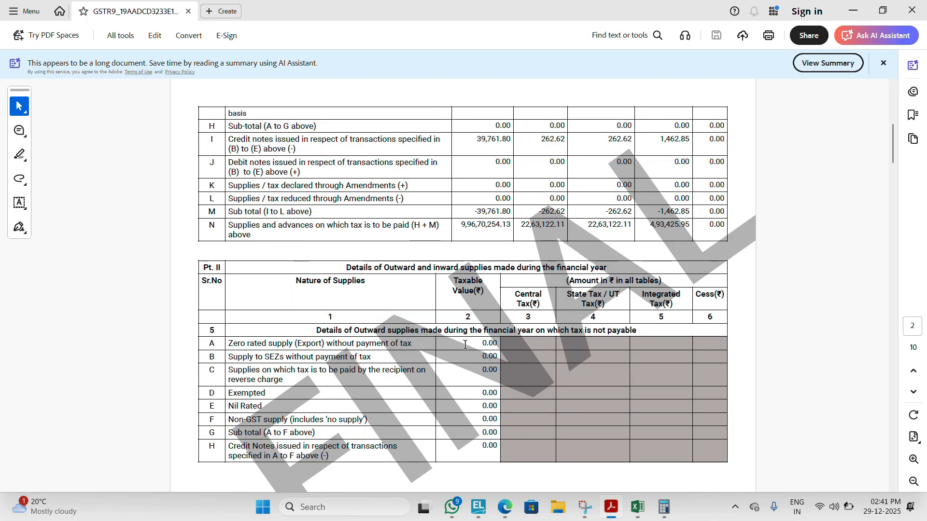
{"action": "key", "text": "alt+Tab"}
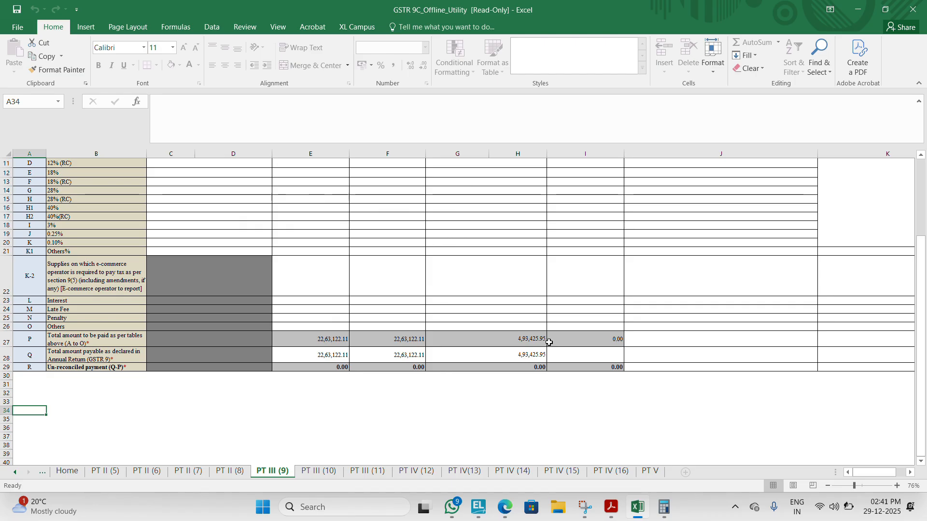
{"action": "key", "text": "alt+Tab"}
{"action": "key", "text": "alt+Tab"}
{"action": "key", "text": "alt+Tab"}
{"action": "key", "text": "alt+Tab"}
{"action": "key", "text": "alt+Tab"}
{"action": "key", "text": "alt+Tab+Tab"}
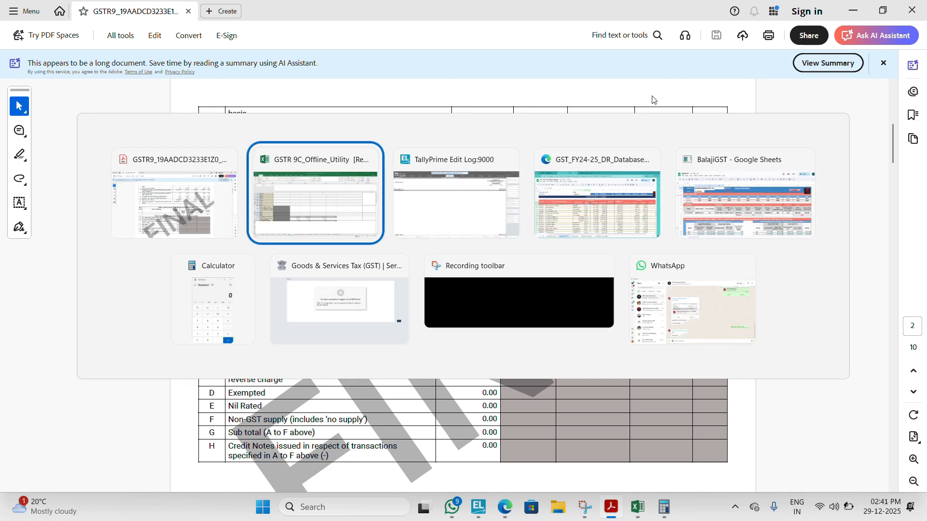
{"action": "key", "text": "alt+Tab+Tab"}
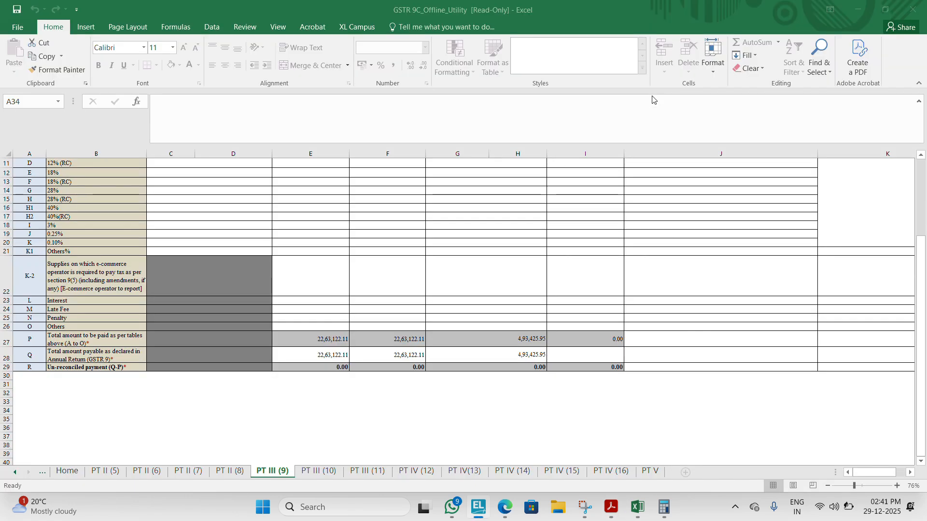
Step: Run the sheet validation on the PT III (9) reconciliation of tax paid
{"action": "left_click", "coordinate": [565, 267]}
{"action": "key", "text": "ctrl+Up"}
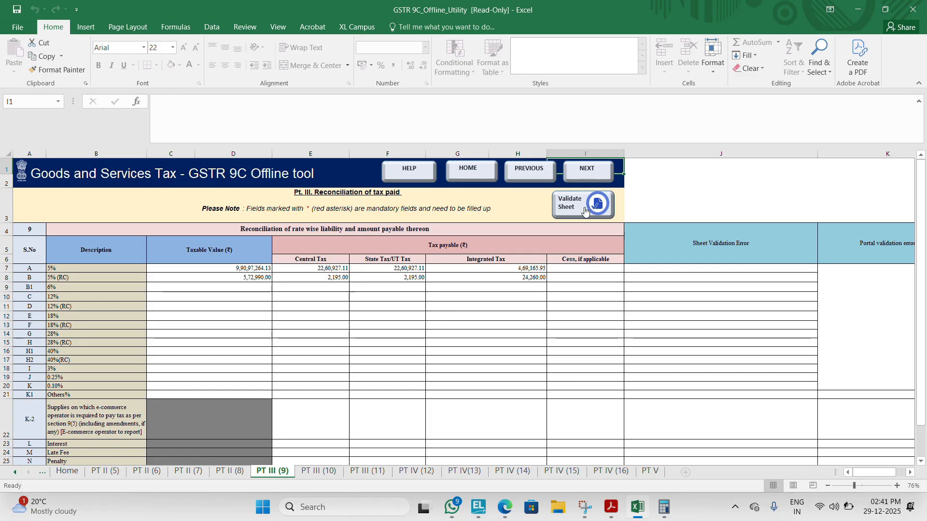
{"action": "left_click", "coordinate": [573, 207]}
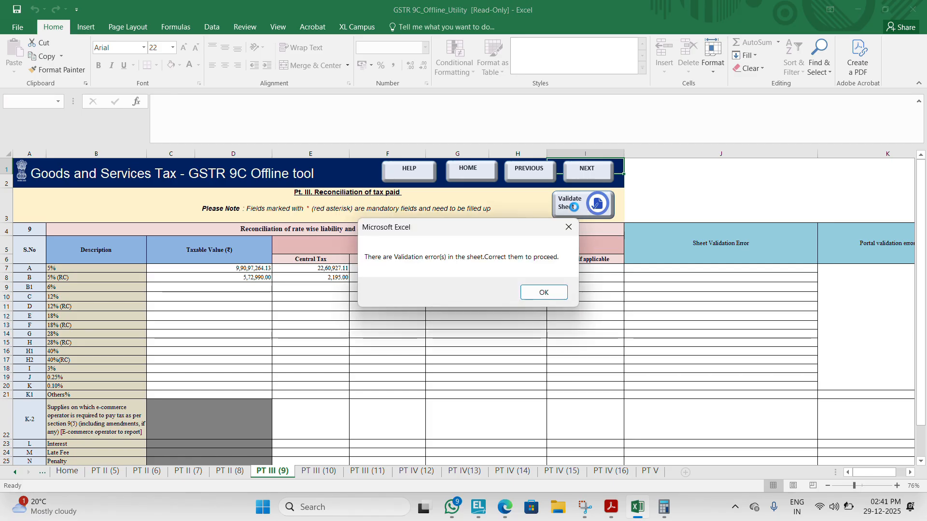
{"action": "left_click", "coordinate": [539, 292]}
Step: Re-enter 5,72,990 as the taxable value of the 5% (RC) row in the tax payable reconciliation
{"action": "left_click", "coordinate": [265, 271]}
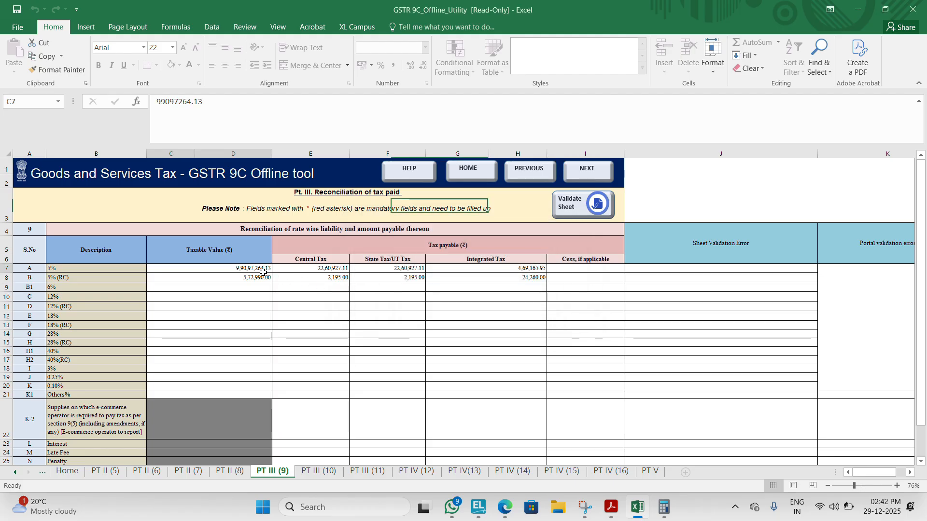
{"action": "left_click", "coordinate": [266, 275]}
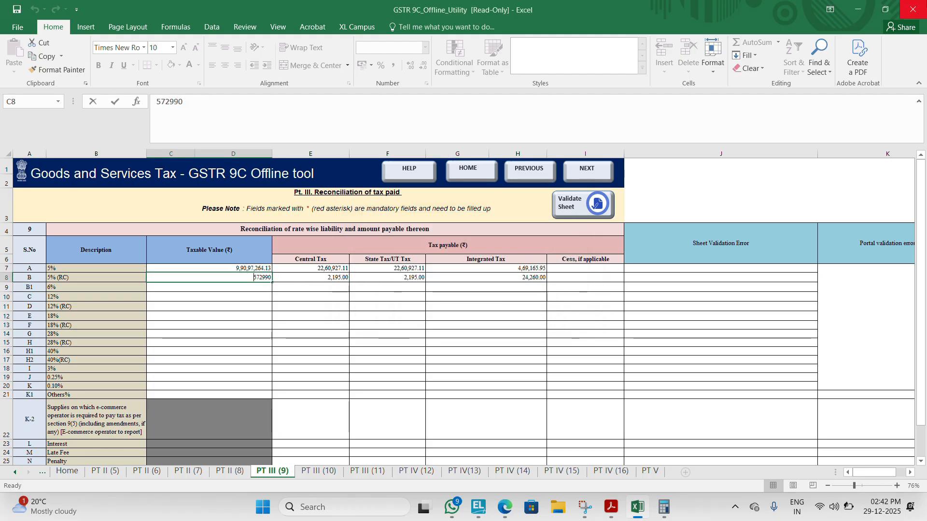
{"action": "type", "text": "5,72,990"}
{"action": "key", "text": "Tab"}
{"action": "key", "text": "Tab"}
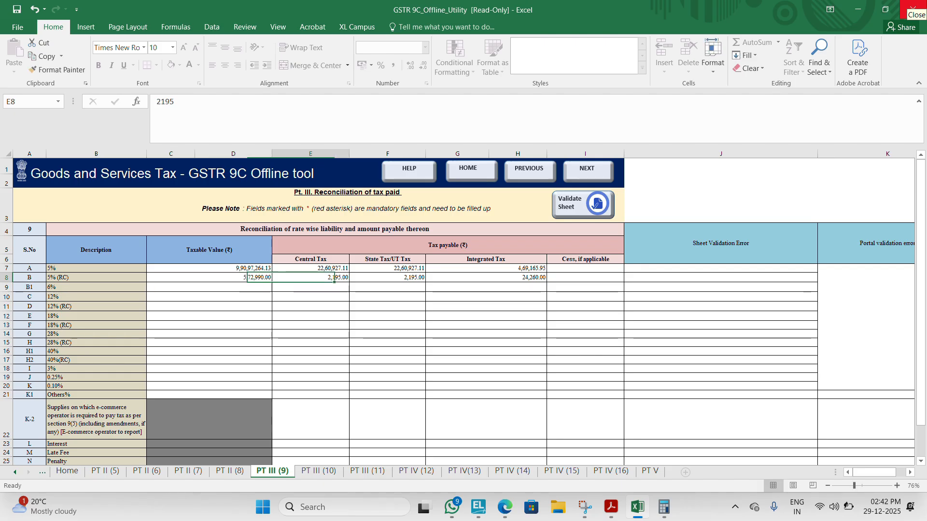
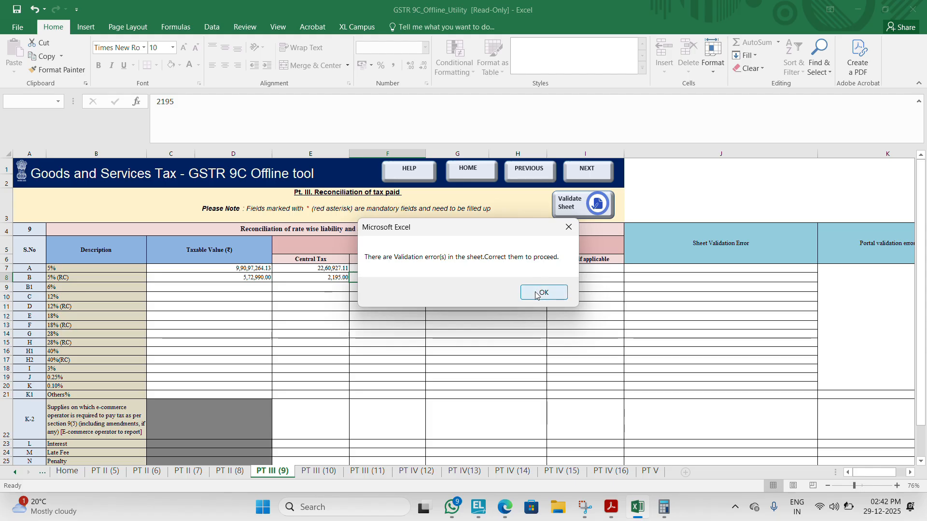
{"action": "left_click", "coordinate": [536, 296]}
{"action": "key", "text": "Left"}
{"action": "key", "text": "Left"}
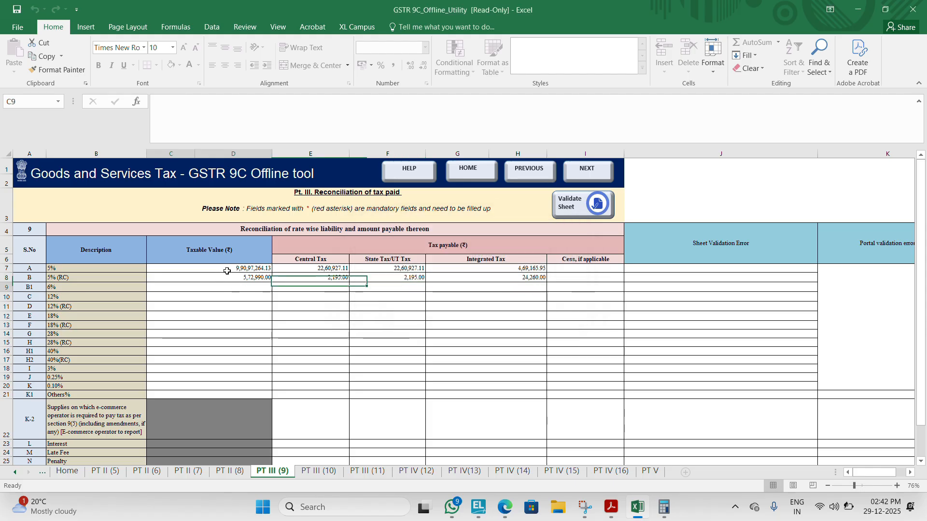
{"action": "key", "text": "Down"}
{"action": "type", "text": "9"}
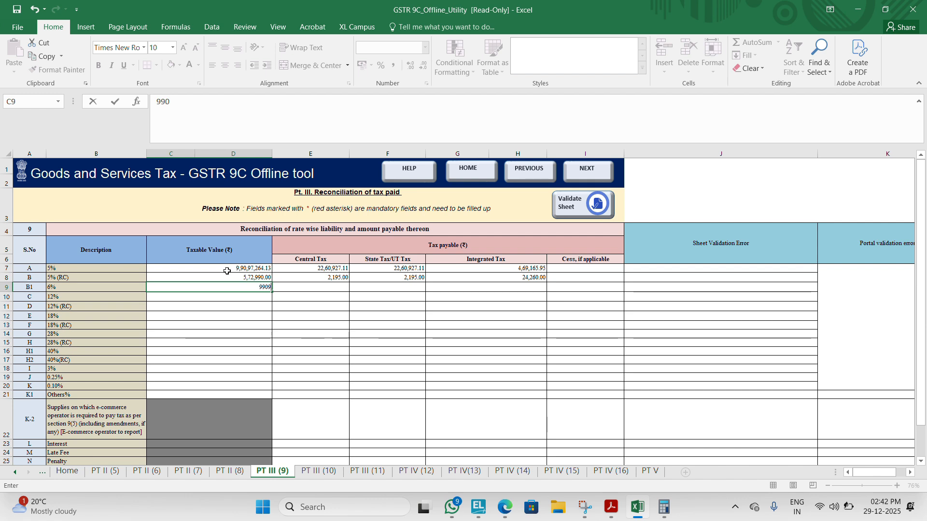
{"action": "type", "text": ",90,97,264.13"}
Step: Re-enter 9,90,97,264.13 as the taxable value of the 5% row and clear the taxable value of the 6% row
{"action": "left_click", "coordinate": [228, 273]}
{"action": "key", "text": "Up"}
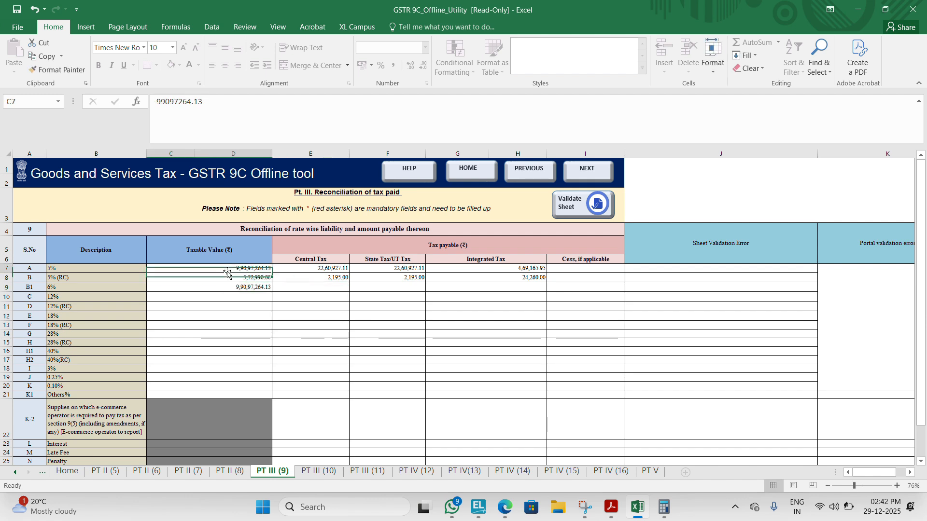
{"action": "type", "text": "990972"}
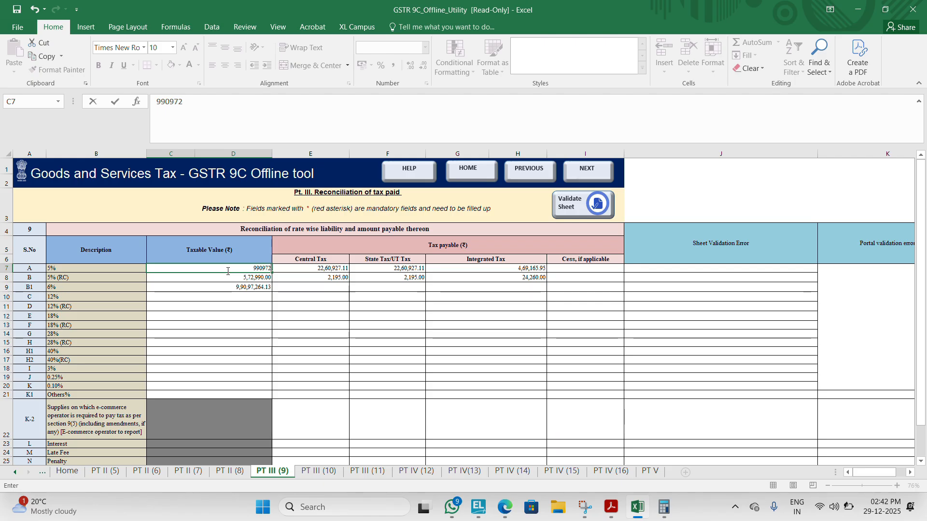
{"action": "key", "text": "Return"}
{"action": "key", "text": "Down"}
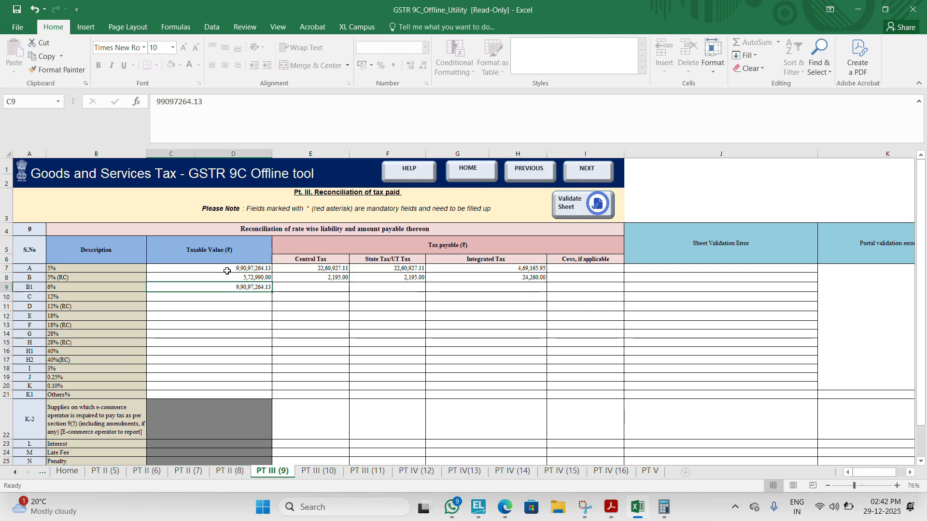
{"action": "key", "text": "Delete"}
Step: Enter 0 as the cess in row Q, total amount payable as declared in Annual Return (GSTR 9)
{"action": "key", "text": "Up"}
{"action": "key", "text": "Up"}
{"action": "key", "text": "Right"}
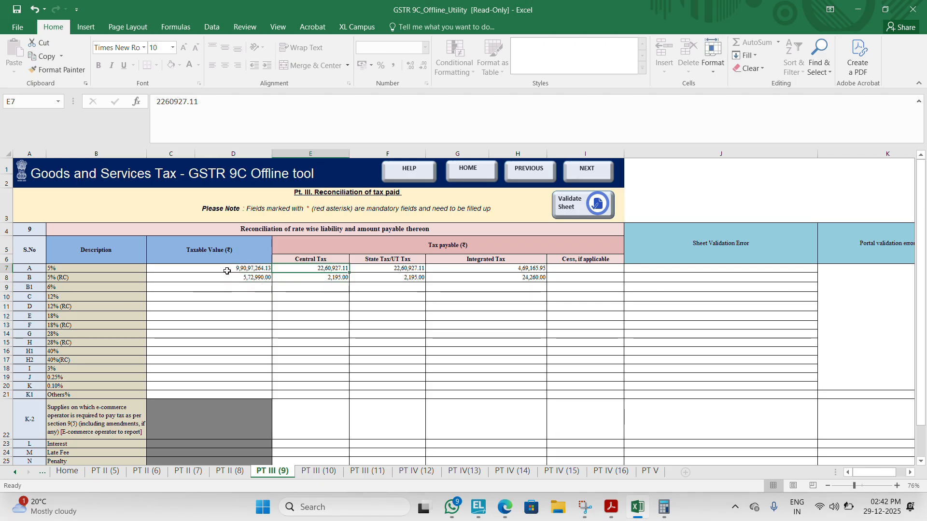
{"action": "key", "text": "Down"}
{"action": "key", "text": "Down"}
{"action": "key", "text": "Down"}
{"action": "key", "text": "Down"}
{"action": "key", "text": "Down"}
{"action": "key", "text": "Down"}
{"action": "key", "text": "Down"}
{"action": "key", "text": "Down"}
{"action": "key", "text": "Down"}
{"action": "key", "text": "Down"}
{"action": "key", "text": "Down"}
{"action": "key", "text": "Down"}
{"action": "key", "text": "Down"}
{"action": "key", "text": "Down"}
{"action": "key", "text": "Down"}
{"action": "key", "text": "Down"}
{"action": "key", "text": "Down"}
{"action": "key", "text": "Down"}
{"action": "key", "text": "Down"}
{"action": "key", "text": "Down"}
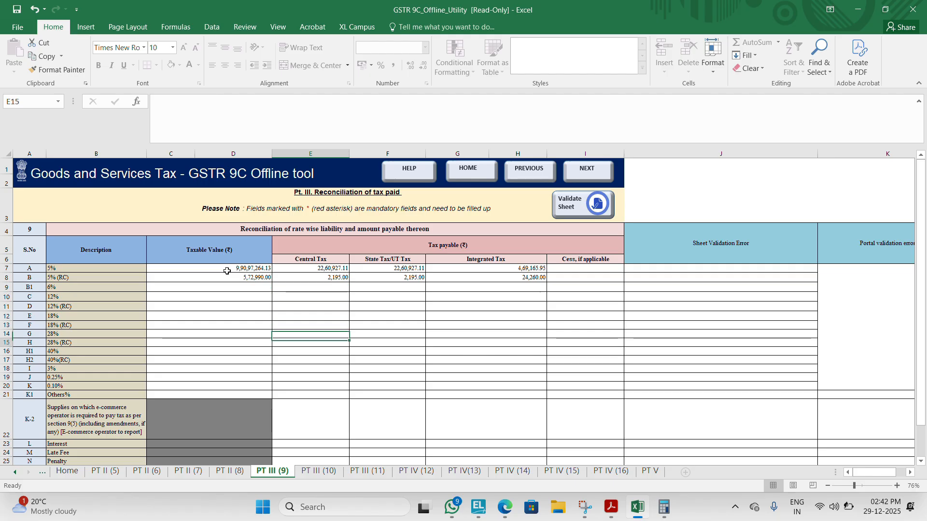
{"action": "key", "text": "Up"}
{"action": "key", "text": "Up"}
{"action": "key", "text": "Up"}
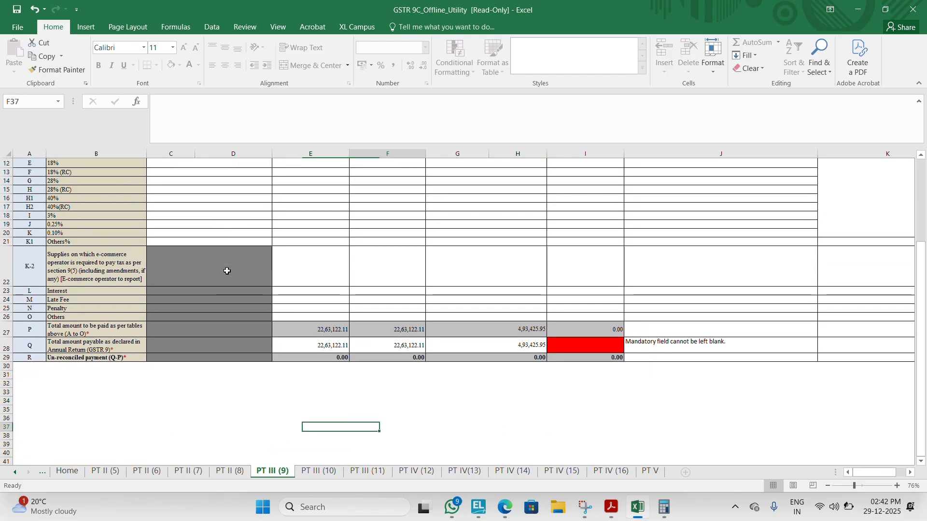
{"action": "key", "text": "Right"}
{"action": "key", "text": "Up"}
{"action": "key", "text": "Up"}
{"action": "key", "text": "Up"}
{"action": "key", "text": "Up"}
{"action": "key", "text": "Up"}
{"action": "key", "text": "Up"}
{"action": "key", "text": "Right"}
{"action": "key", "text": "Up"}
{"action": "key", "text": "Up"}
{"action": "key", "text": "Up"}
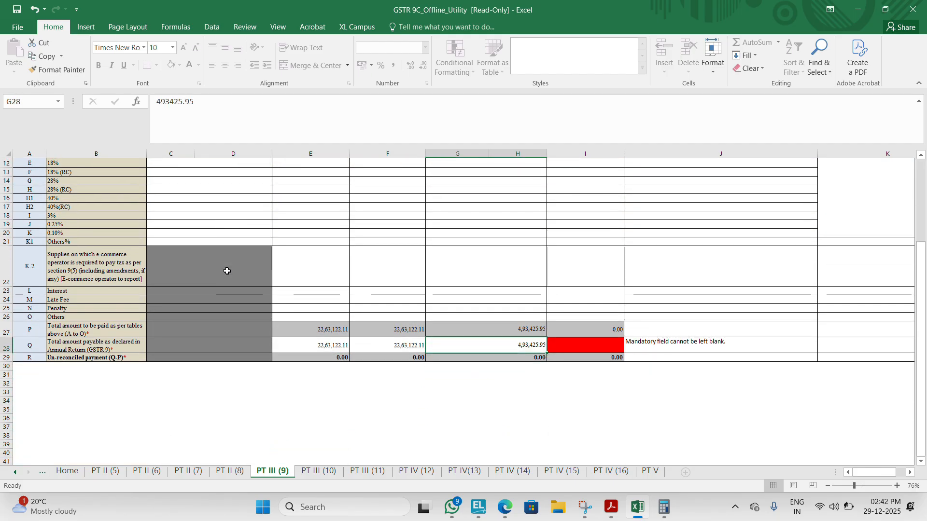
{"action": "key", "text": "Right"}
{"action": "type", "text": "0"}
{"action": "key", "text": "Return"}
{"action": "key", "text": "Left"}
{"action": "key", "text": "Left"}
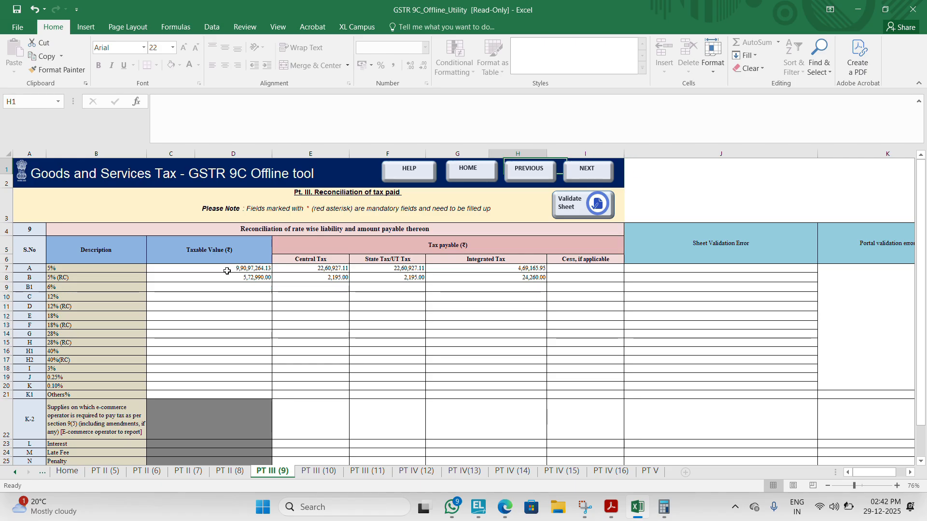
Step: Compare the rate-wise tax payable figures with the supplies on which tax is to be paid (4N) in the GSTR-9 PDF
{"action": "key", "text": "Down"}
{"action": "key", "text": "Down"}
{"action": "key", "text": "Down"}
{"action": "key", "text": "Down"}
{"action": "key", "text": "Down"}
{"action": "key", "text": "alt+Tab"}
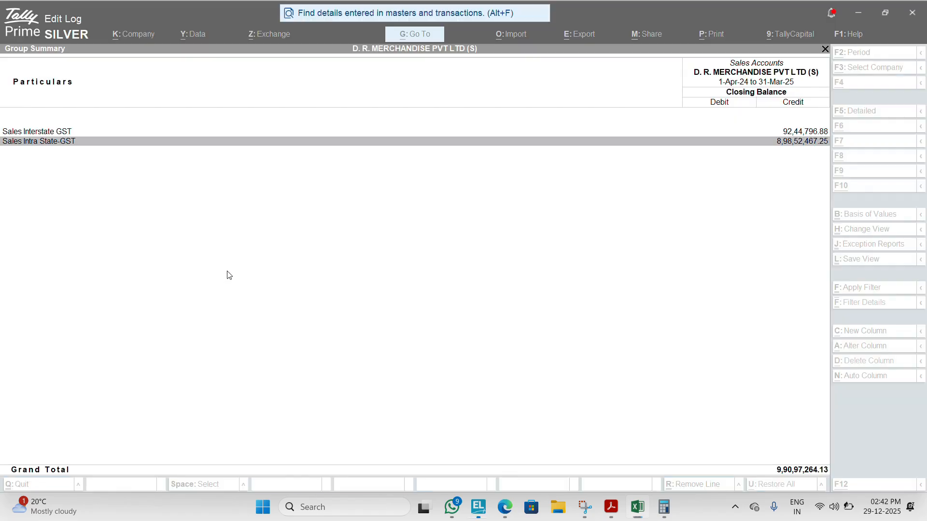
{"action": "key", "text": "alt+Tab"}
{"action": "key", "text": "alt+Tab"}
{"action": "key", "text": "Tab"}
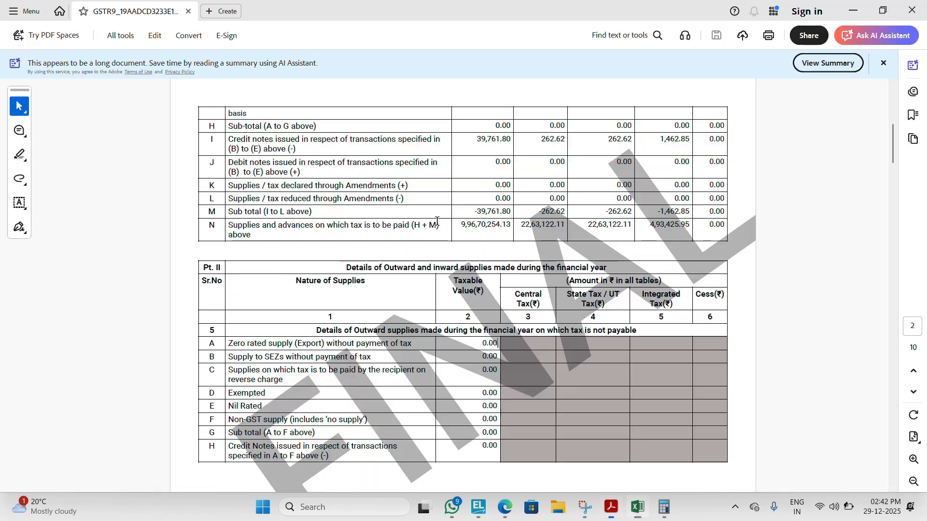
{"action": "key", "text": "alt+Tab"}
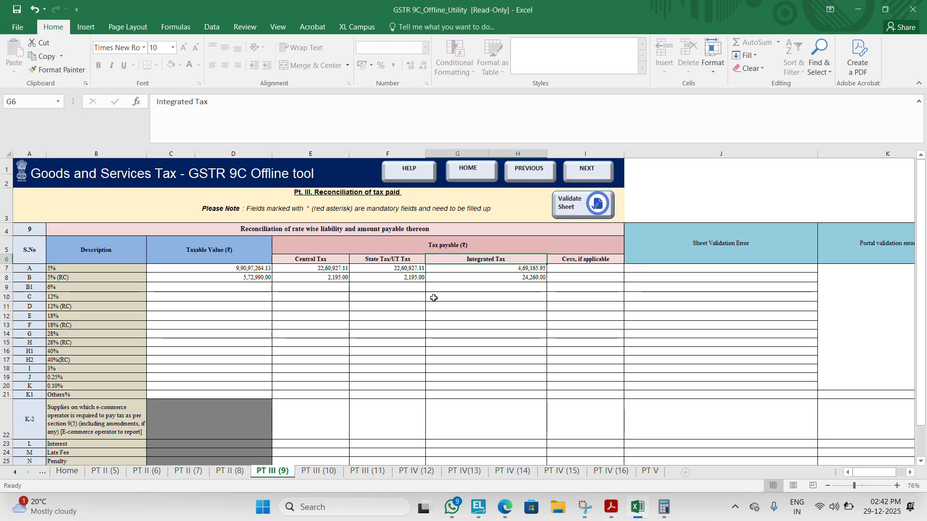
{"action": "key", "text": "alt+Tab"}
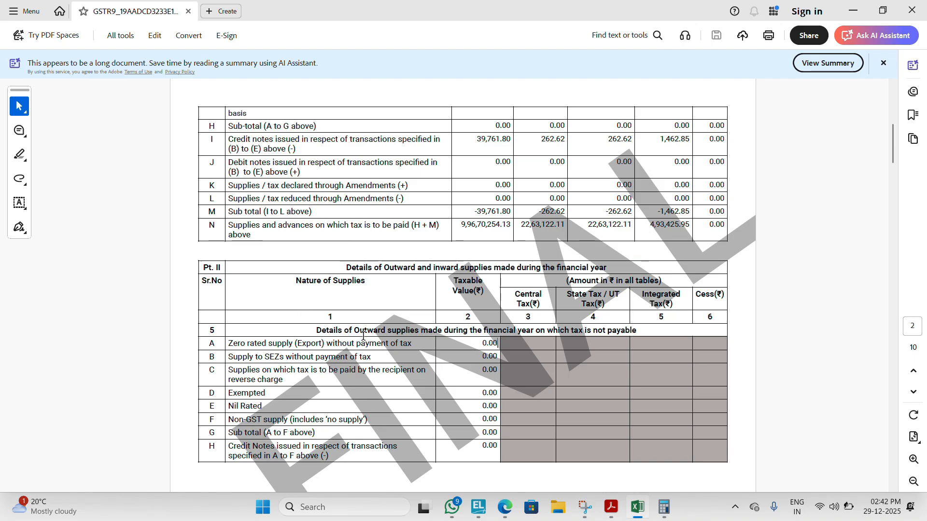
Step: Check the 5% (RC) row against the inward supplies on reverse charge (4G) in the GSTR-9 PDF
{"action": "key", "text": "alt+Tab"}
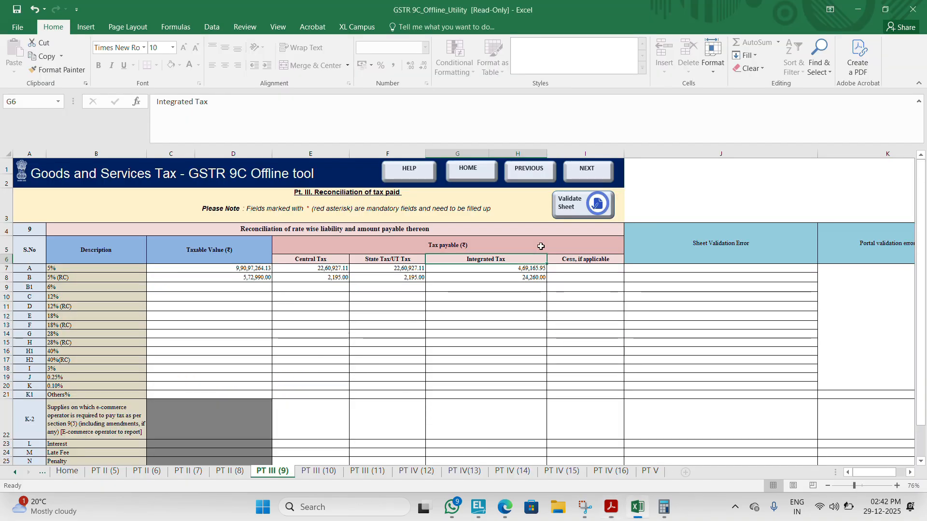
{"action": "left_click", "coordinate": [331, 282]}
{"action": "key", "text": "alt+Tab"}
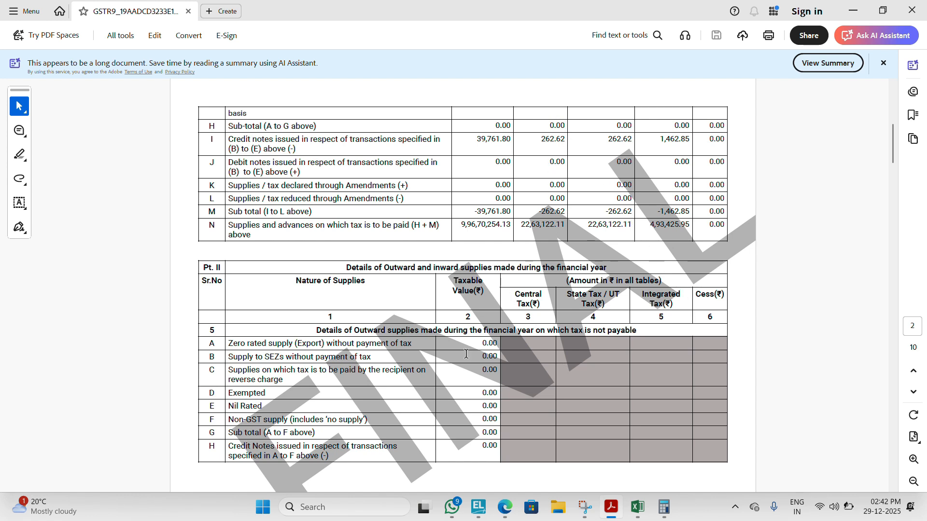
{"action": "scroll", "coordinate": [466, 354], "scroll_direction": "up", "scroll_amount": 1}
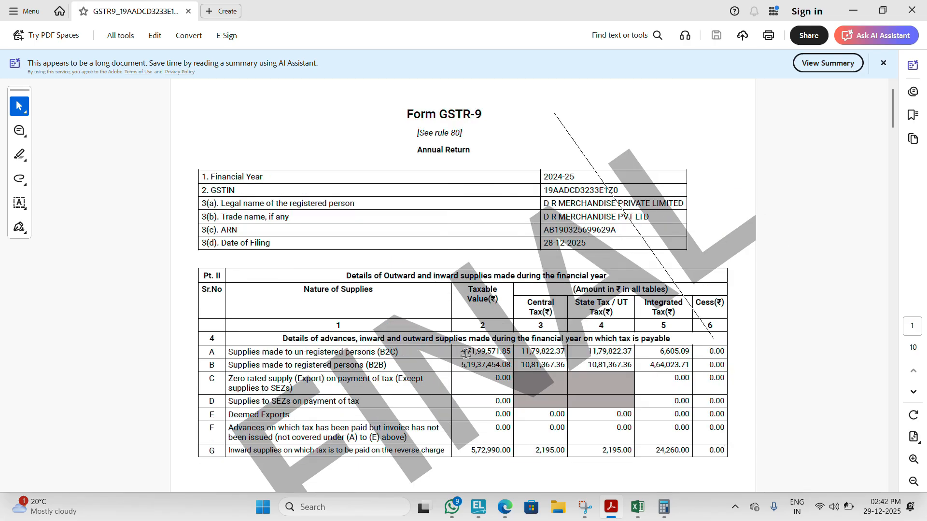
{"action": "key", "text": "alt+Tab"}
{"action": "key", "text": "Right"}
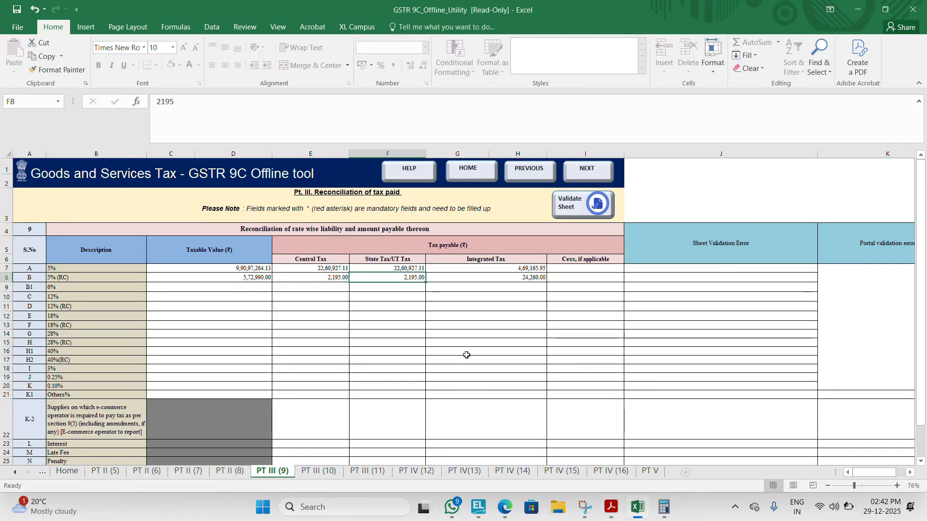
{"action": "key", "text": "Right"}
{"action": "key", "text": "alt+Tab"}
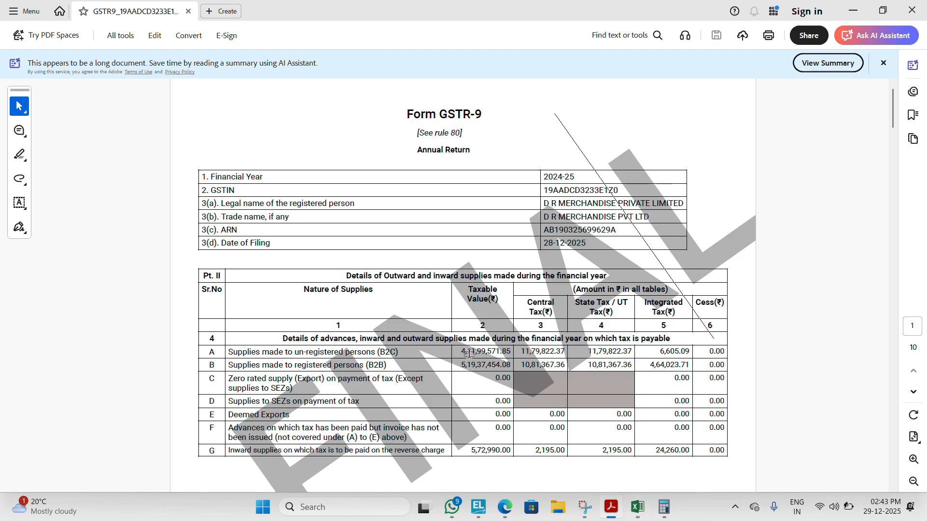
{"action": "key", "text": "alt+Tab"}
{"action": "key", "text": "alt+Tab"}
{"action": "key", "text": "alt+Tab"}
Step: Review the total and un-reconciled payment rows of PT III (9) and run its sheet validation again
{"action": "key", "text": "Down"}
{"action": "key", "text": "Down"}
{"action": "key", "text": "Down"}
{"action": "key", "text": "Down"}
{"action": "key", "text": "Down"}
{"action": "key", "text": "Down"}
{"action": "key", "text": "Down"}
{"action": "key", "text": "Down"}
{"action": "key", "text": "Down"}
{"action": "key", "text": "Down"}
{"action": "key", "text": "Down"}
{"action": "key", "text": "Down"}
{"action": "key", "text": "Down"}
{"action": "key", "text": "Down"}
{"action": "key", "text": "Down"}
{"action": "key", "text": "Down"}
{"action": "key", "text": "Down"}
{"action": "key", "text": "Down"}
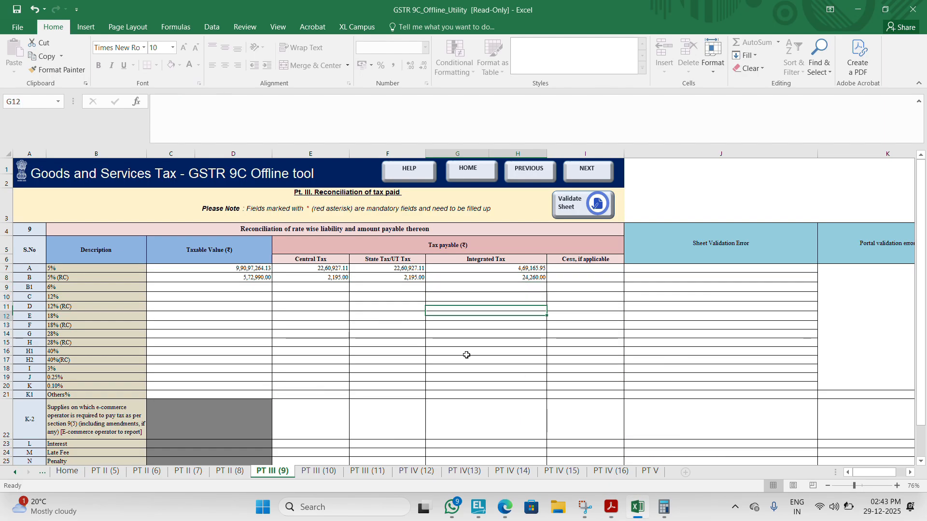
{"action": "key", "text": "Down"}
{"action": "key", "text": "Down"}
{"action": "key", "text": "Down"}
{"action": "key", "text": "Down"}
{"action": "key", "text": "Down"}
{"action": "key", "text": "Down"}
{"action": "key", "text": "Down"}
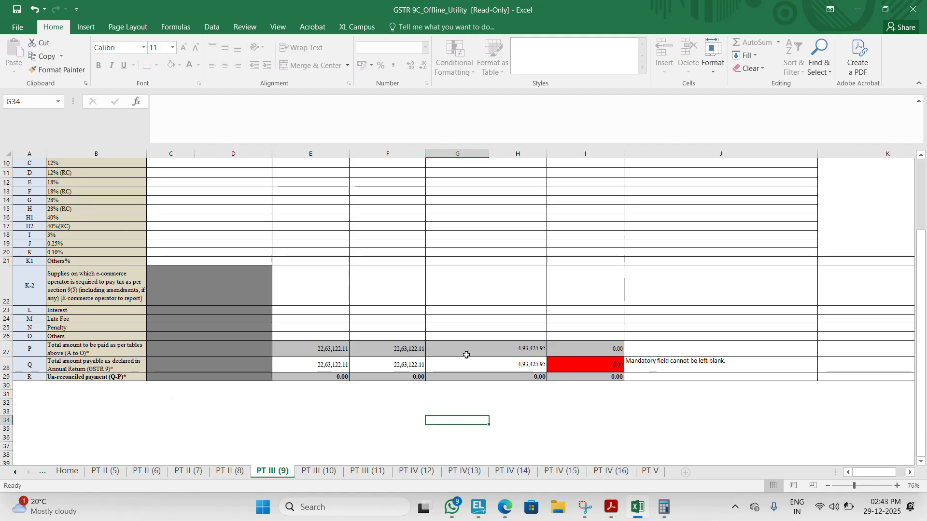
{"action": "key", "text": "Up"}
{"action": "key", "text": "Up"}
{"action": "key", "text": "Up"}
{"action": "key", "text": "Up"}
{"action": "key", "text": "Up"}
{"action": "key", "text": "Up"}
{"action": "key", "text": "Up"}
{"action": "key", "text": "Up"}
{"action": "key", "text": "Up"}
{"action": "key", "text": "Up"}
{"action": "key", "text": "Up"}
{"action": "key", "text": "Up"}
{"action": "key", "text": "Up"}
{"action": "key", "text": "Up"}
{"action": "key", "text": "Up"}
{"action": "key", "text": "Up"}
{"action": "key", "text": "Up"}
{"action": "key", "text": "Up"}
{"action": "key", "text": "Up"}
{"action": "key", "text": "Up"}
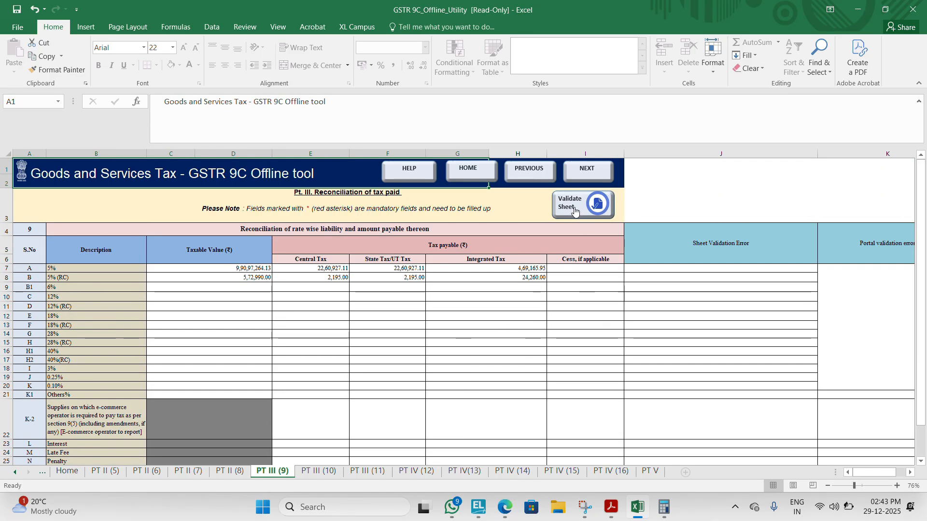
{"action": "left_click", "coordinate": [575, 211]}
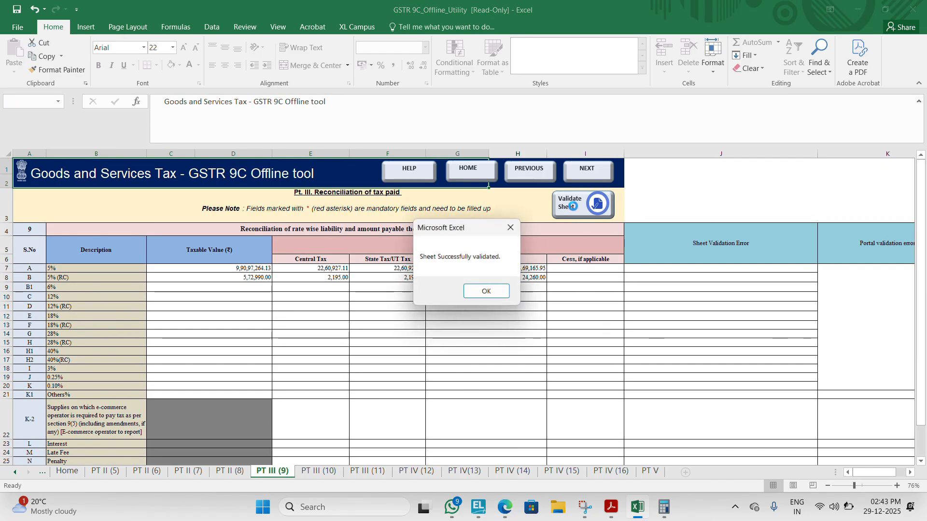
{"action": "left_click", "coordinate": [473, 291]}
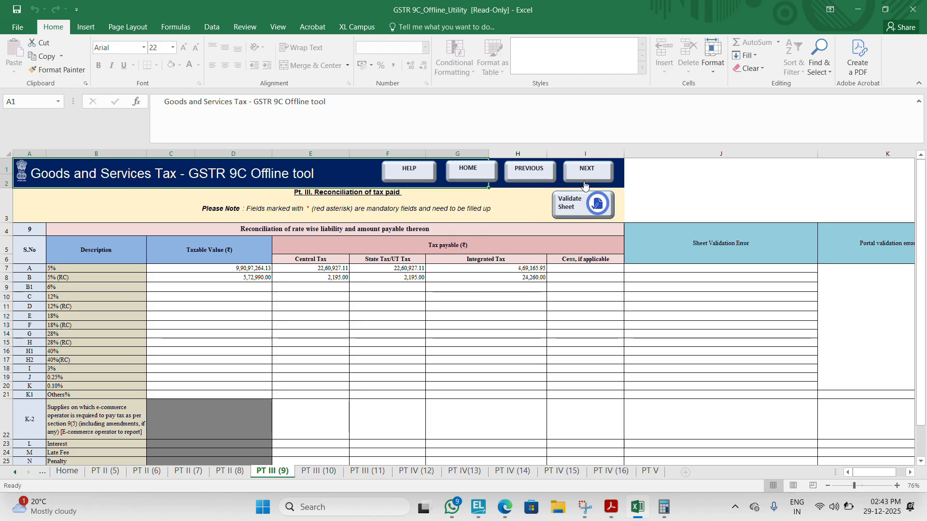
Step: Go to the PT III (10) sheet of reasons for un-reconciled payment of tax and validate it
{"action": "key", "text": "alt+Tab"}
{"action": "key", "text": "alt+Tab"}
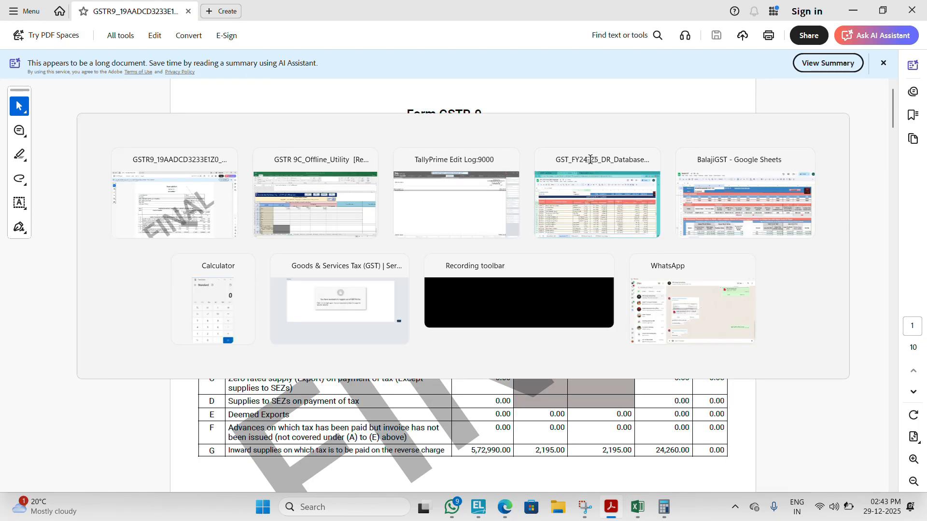
{"action": "left_click", "coordinate": [585, 176]}
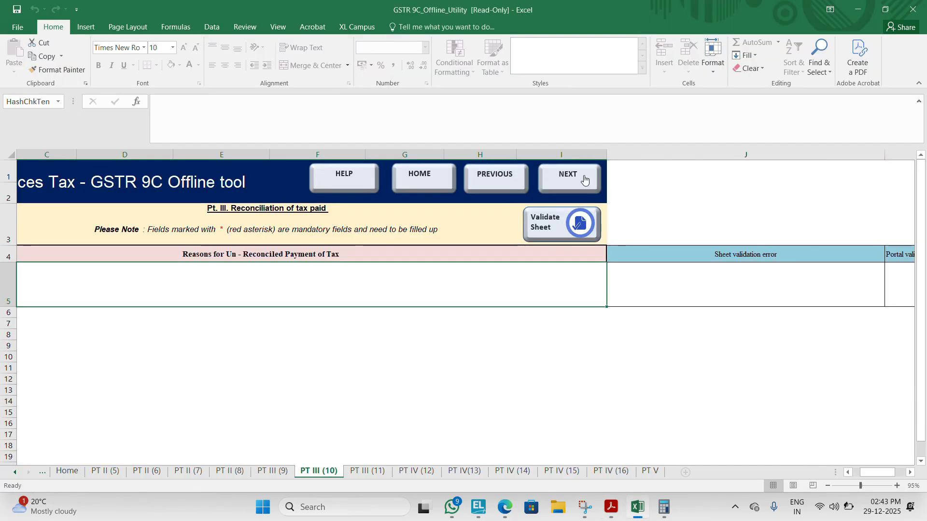
{"action": "left_click", "coordinate": [566, 215]}
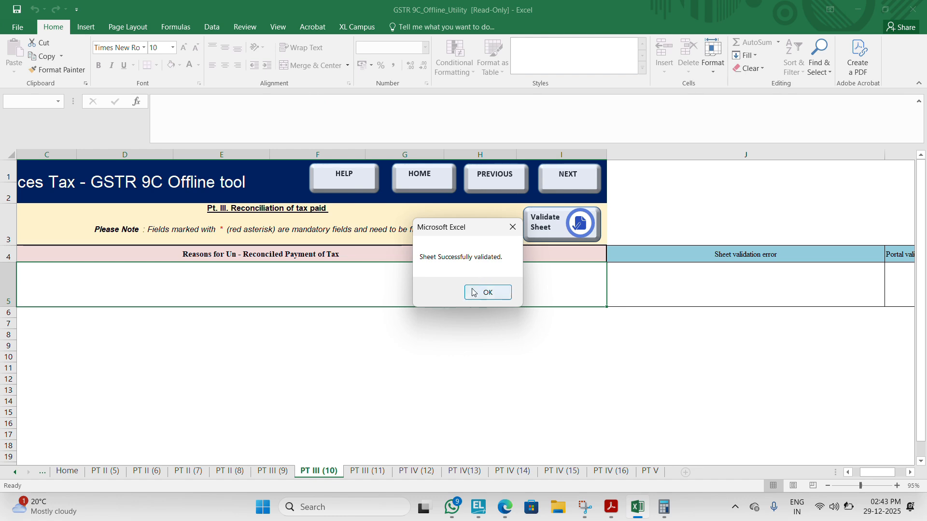
{"action": "left_click", "coordinate": [487, 292]}
Step: Go to the PT III (11) sheet of additional amount payable but not paid and validate it
{"action": "left_click", "coordinate": [581, 174]}
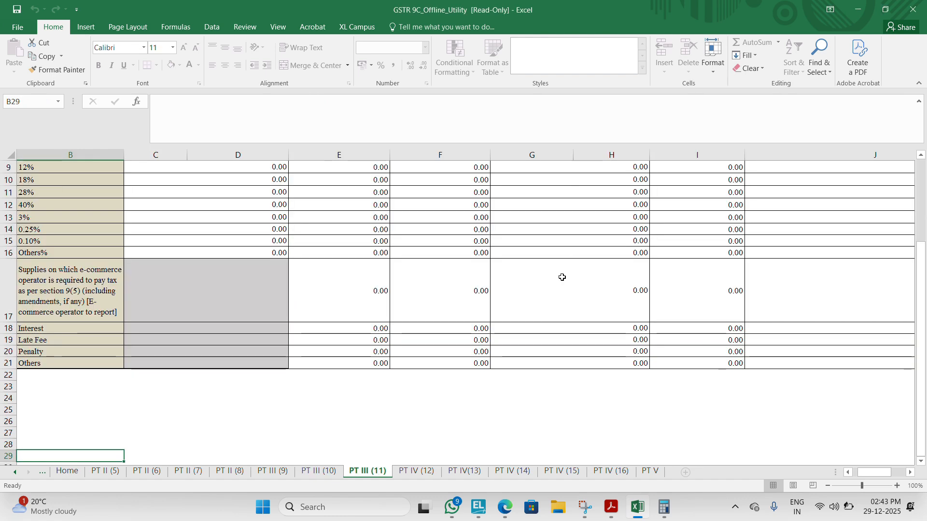
{"action": "key", "text": "ctrl+Up"}
{"action": "key", "text": "ctrl+Up"}
{"action": "key", "text": "ctrl+Up"}
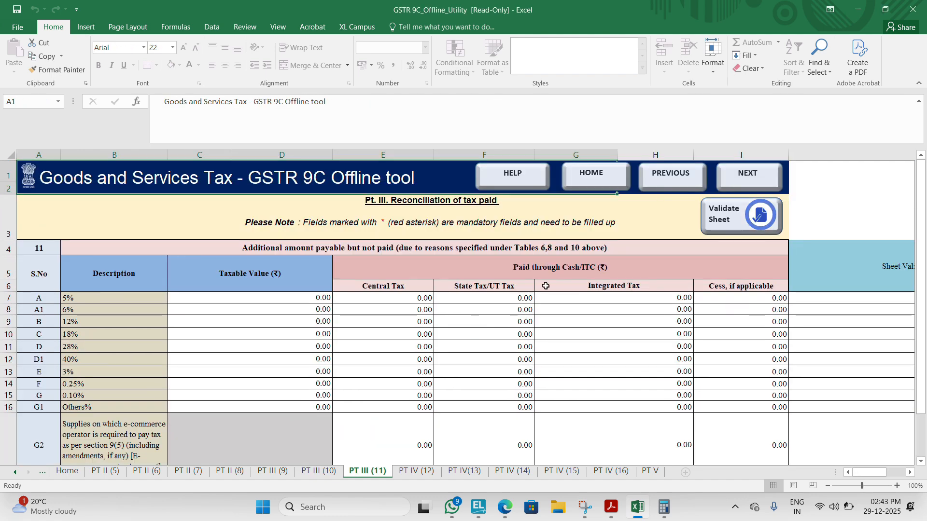
{"action": "left_click", "coordinate": [744, 214]}
{"action": "left_click", "coordinate": [487, 292]}
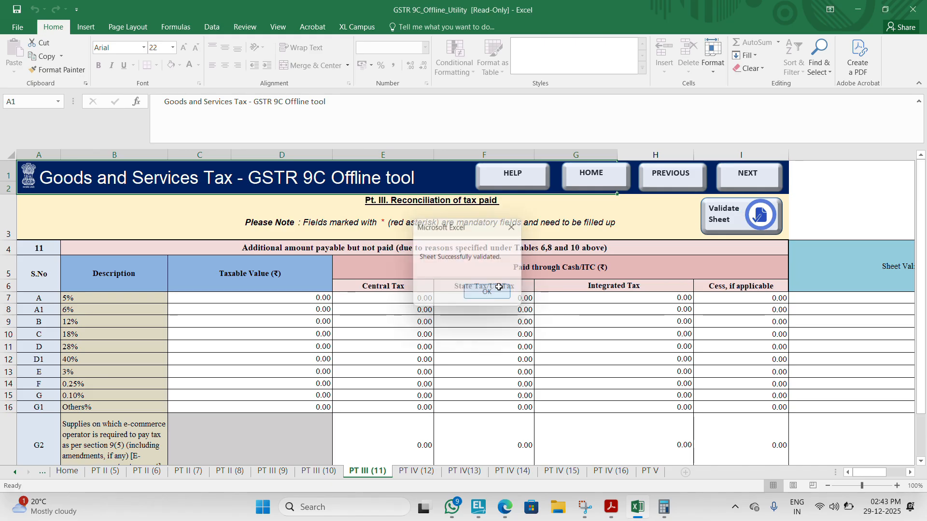
Step: Go to the PT IV (12) sheet and check its ITC against the tax totals in the database's AsperBook_ITC sheet
{"action": "left_click", "coordinate": [757, 176]}
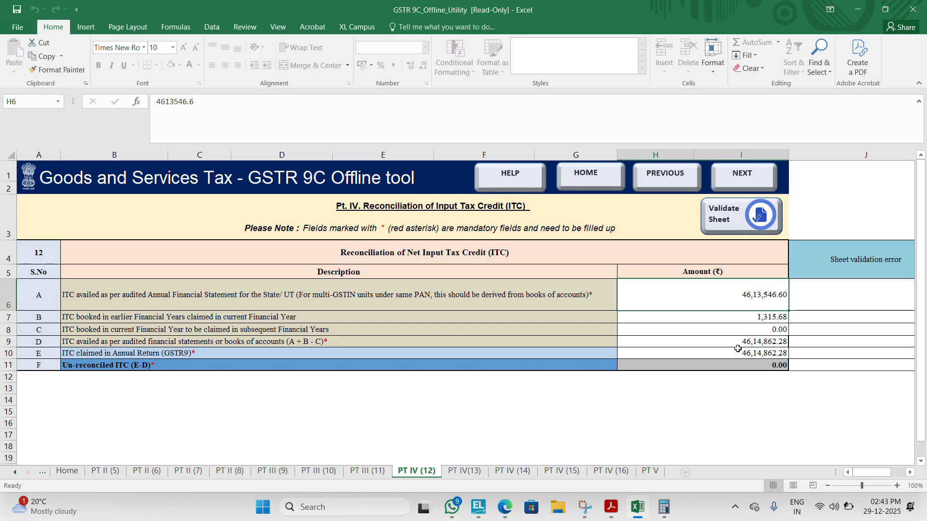
{"action": "left_click", "coordinate": [739, 353]}
{"action": "key", "text": "alt+Tab"}
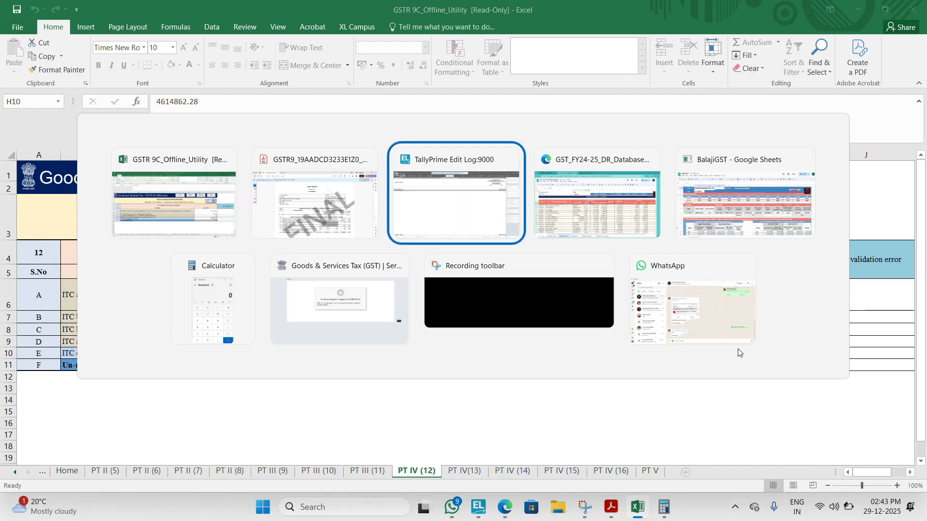
{"action": "key", "text": "alt+Tab"}
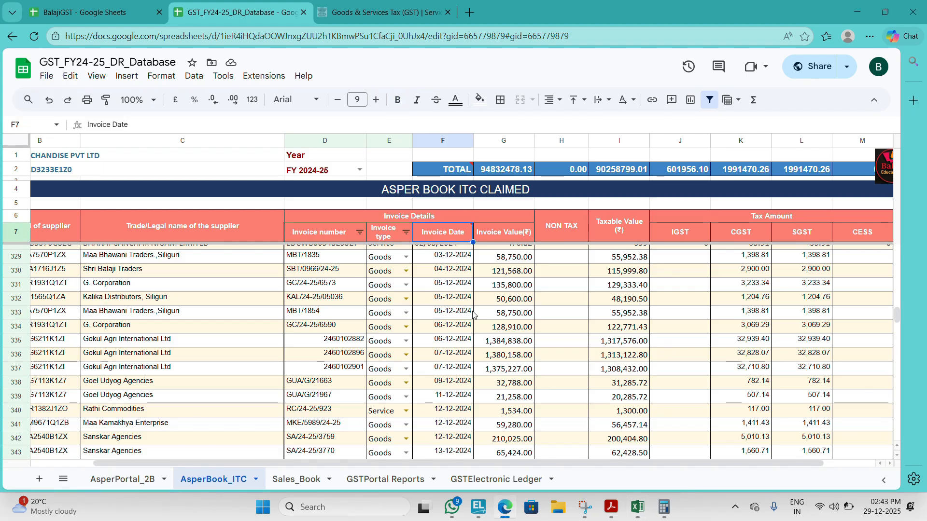
{"action": "key", "text": "ctrl+Up"}
{"action": "key", "text": "Down"}
{"action": "key", "text": "Down"}
{"action": "key", "text": "Down"}
{"action": "key", "text": "Down"}
{"action": "key", "text": "Down"}
{"action": "key", "text": "Down"}
{"action": "key", "text": "Left"}
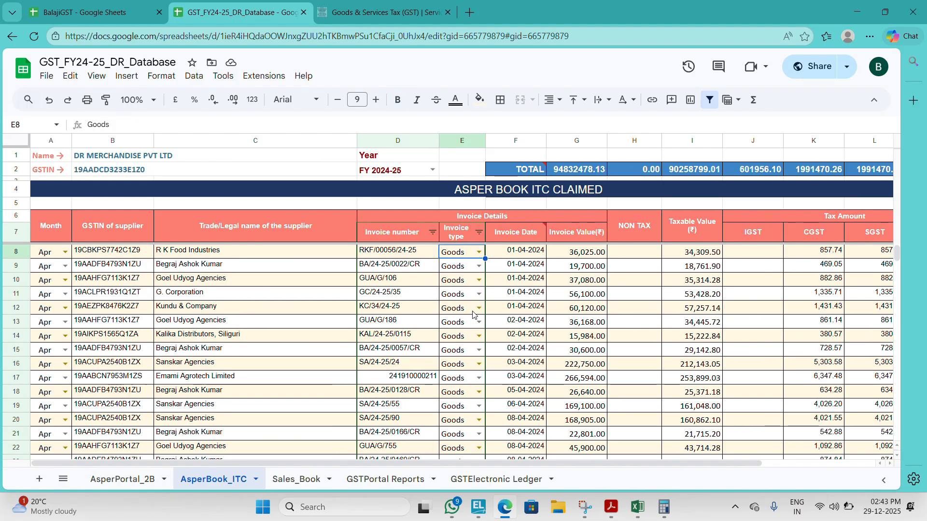
{"action": "key", "text": "Right"}
{"action": "key", "text": "Right"}
{"action": "key", "text": "Right"}
{"action": "key", "text": "Right"}
{"action": "key", "text": "Right"}
{"action": "key", "text": "Right"}
{"action": "key", "text": "Right"}
{"action": "key", "text": "Right"}
{"action": "key", "text": "Right"}
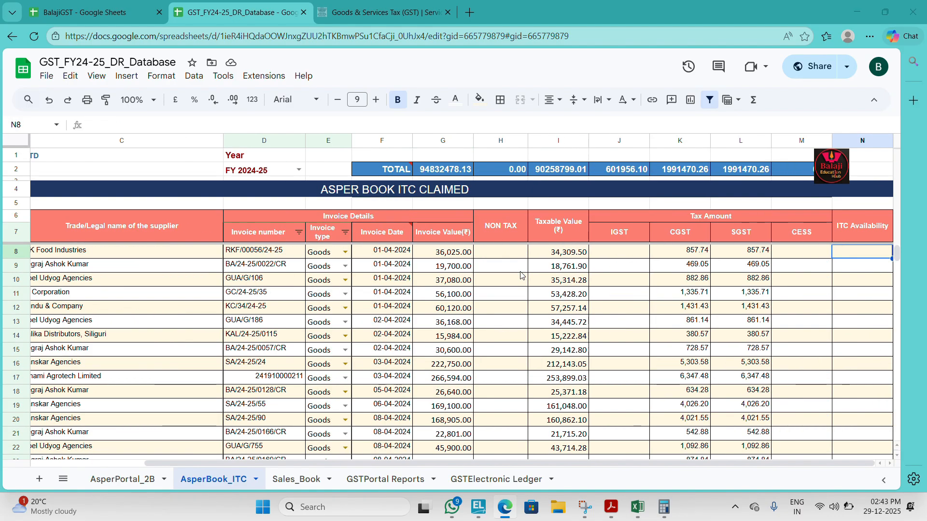
Step: Return to the GSTR 9C offline utility and validate the PT IV (12) sheet
{"action": "key", "text": "alt+Tab"}
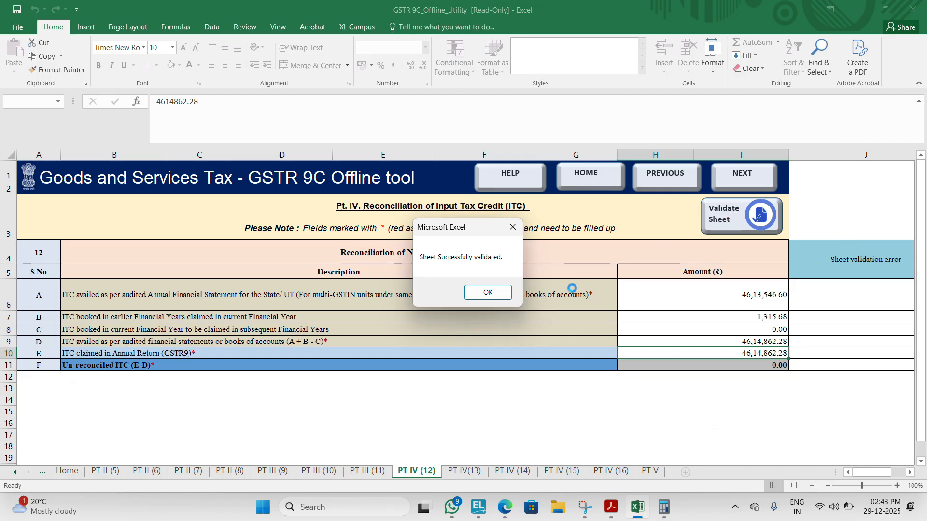
{"action": "left_click", "coordinate": [487, 290]}
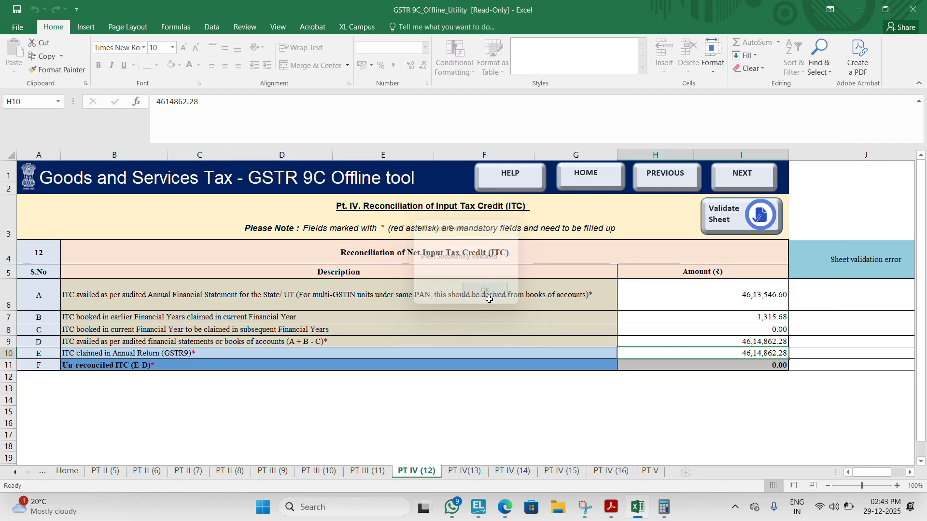
Step: Go to the PT IV (13) sheet of reasons for un-reconciled difference in ITC and validate it
{"action": "left_click", "coordinate": [740, 175]}
{"action": "left_click", "coordinate": [725, 231]}
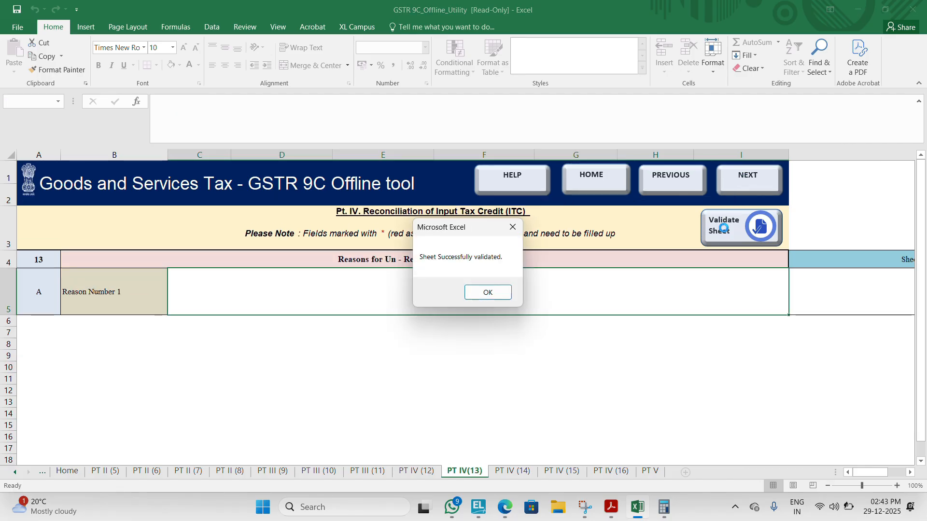
{"action": "left_click", "coordinate": [494, 292]}
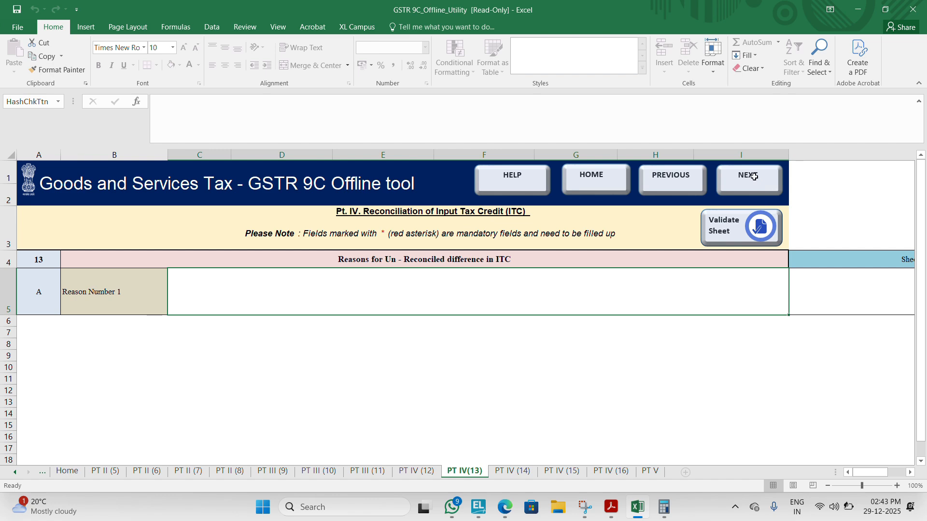
Step: Go to the PT IV (14) sheet and review the value, total ITC and eligible ITC of the Purchases row
{"action": "left_click", "coordinate": [751, 176]}
{"action": "key", "text": "ctrl+Up"}
{"action": "key", "text": "ctrl+Up"}
{"action": "key", "text": "ctrl+Up"}
{"action": "key", "text": "ctrl+Up"}
{"action": "key", "text": "ctrl+Up"}
{"action": "key", "text": "ctrl+Up"}
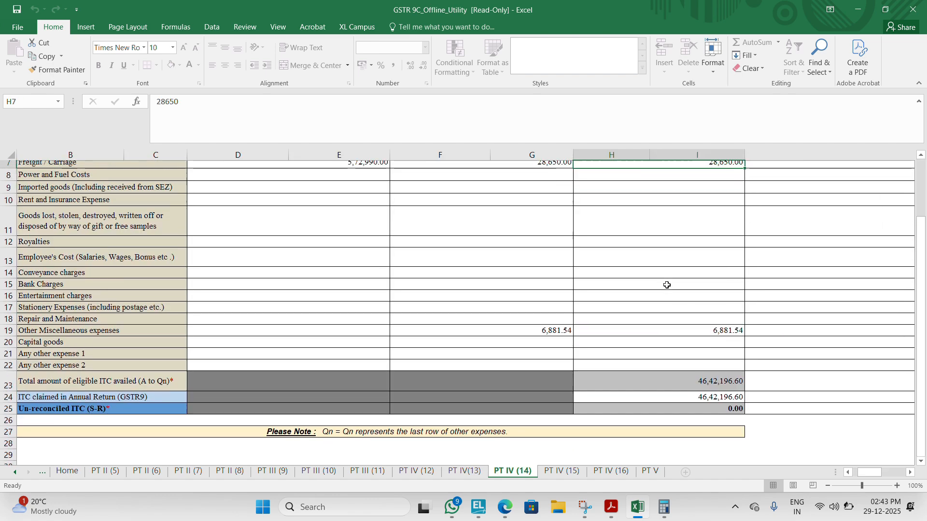
{"action": "key", "text": "Down"}
{"action": "key", "text": "Down"}
{"action": "key", "text": "Down"}
{"action": "key", "text": "Down"}
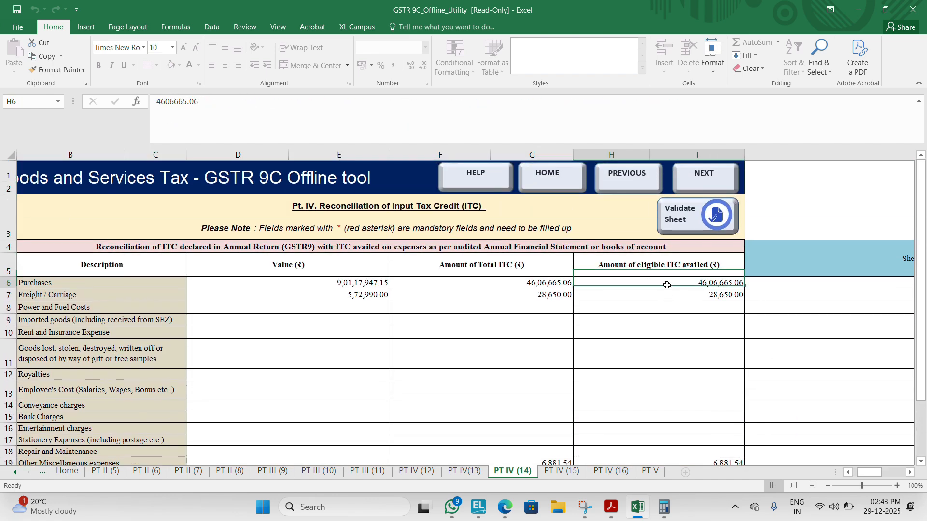
{"action": "key", "text": "Left"}
{"action": "key", "text": "Left"}
{"action": "key", "text": "Right"}
{"action": "key", "text": "Right"}
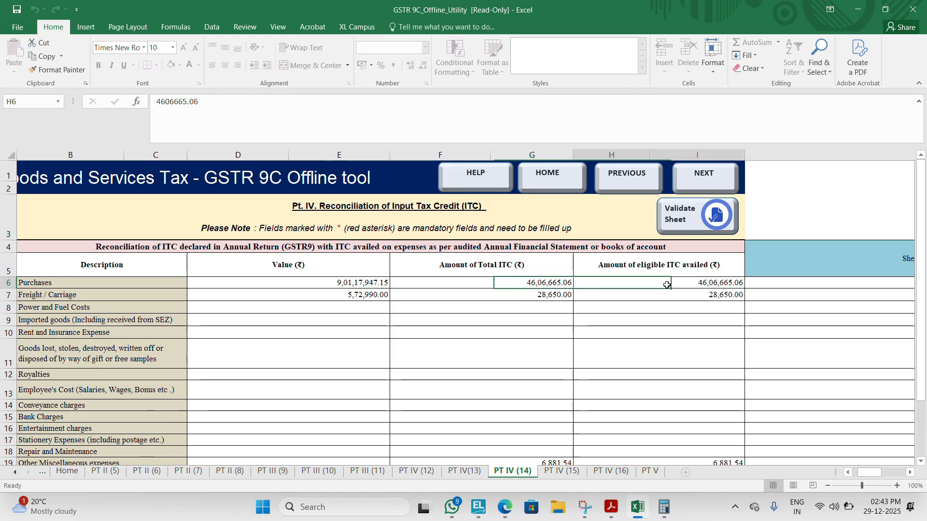
Step: Review the remaining expense, total and un-reconciled ITC rows of PT IV (14) and validate the sheet
{"action": "key", "text": "Down"}
{"action": "key", "text": "Down"}
{"action": "key", "text": "Down"}
{"action": "key", "text": "Down"}
{"action": "key", "text": "Down"}
{"action": "key", "text": "Down"}
{"action": "key", "text": "Down"}
{"action": "key", "text": "Down"}
{"action": "key", "text": "Down"}
{"action": "key", "text": "Down"}
{"action": "key", "text": "Down"}
{"action": "key", "text": "Down"}
{"action": "key", "text": "Down"}
{"action": "key", "text": "Down"}
{"action": "key", "text": "Down"}
{"action": "key", "text": "Down"}
{"action": "key", "text": "Down"}
{"action": "key", "text": "Down"}
{"action": "key", "text": "Down"}
{"action": "key", "text": "Down"}
{"action": "key", "text": "Down"}
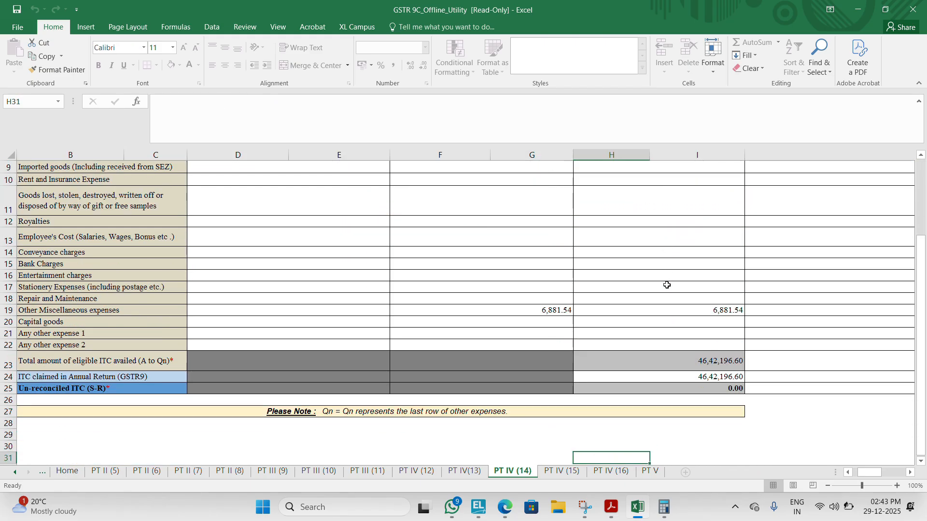
{"action": "key", "text": "Up"}
{"action": "key", "text": "Up"}
{"action": "key", "text": "Up"}
{"action": "key", "text": "Up"}
{"action": "key", "text": "Up"}
{"action": "key", "text": "Up"}
{"action": "key", "text": "Up"}
{"action": "key", "text": "Up"}
{"action": "key", "text": "Up"}
{"action": "key", "text": "Up"}
{"action": "key", "text": "Up"}
{"action": "key", "text": "Up"}
{"action": "key", "text": "Up"}
{"action": "key", "text": "Up"}
{"action": "key", "text": "Up"}
{"action": "key", "text": "Up"}
{"action": "key", "text": "Up"}
{"action": "key", "text": "Up"}
{"action": "key", "text": "Up"}
{"action": "key", "text": "Up"}
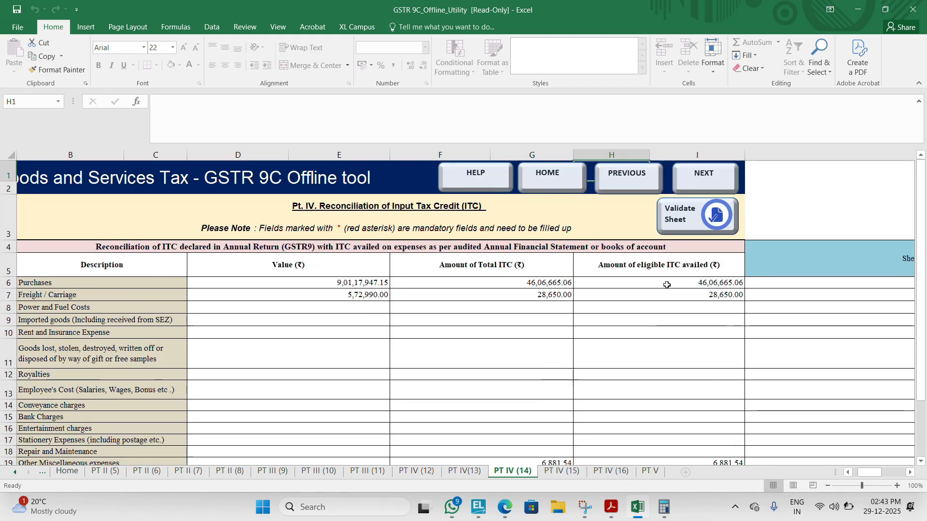
{"action": "left_click", "coordinate": [716, 213]}
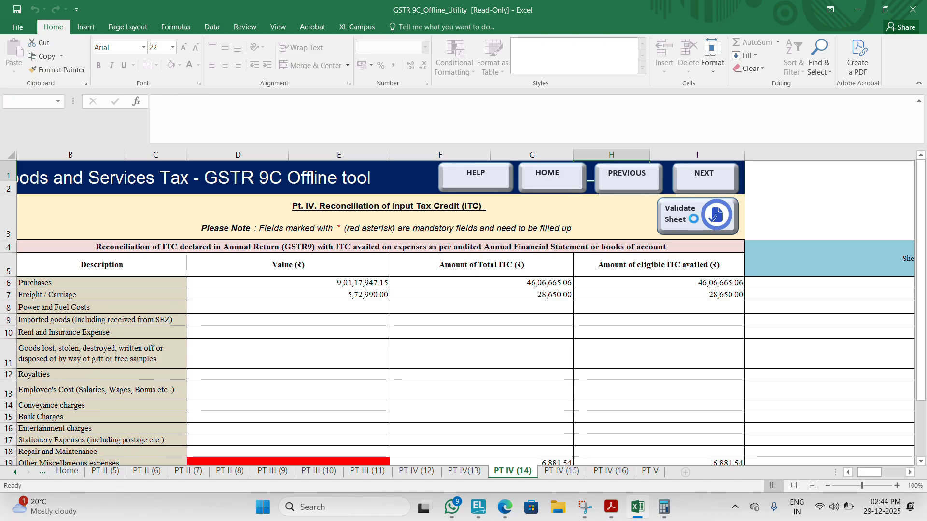
{"action": "left_click", "coordinate": [540, 293]}
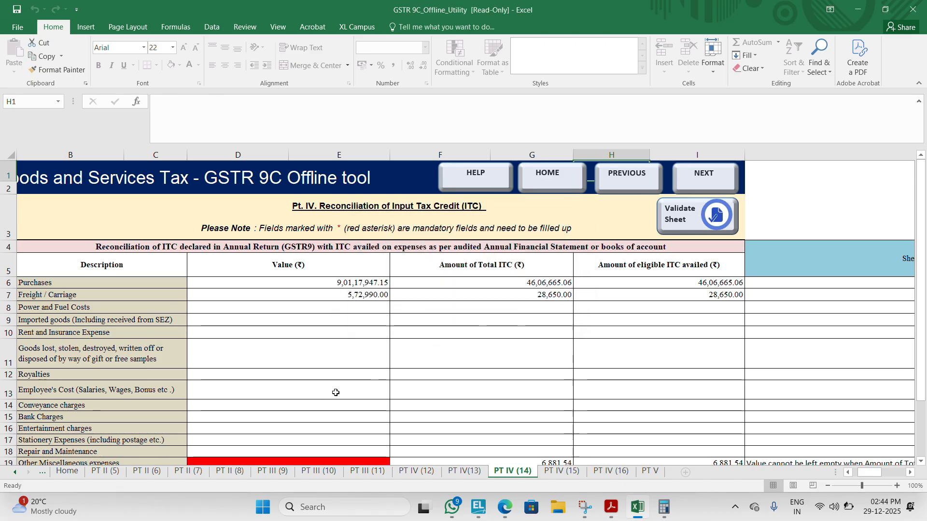
Step: Find the cell flagged by the validation and select the empty value of Other Miscellaneous expenses
{"action": "key", "text": "Down"}
{"action": "key", "text": "Down"}
{"action": "key", "text": "Down"}
{"action": "key", "text": "Down"}
{"action": "key", "text": "Down"}
{"action": "key", "text": "Down"}
{"action": "key", "text": "Down"}
{"action": "key", "text": "Down"}
{"action": "key", "text": "Down"}
{"action": "key", "text": "Down"}
{"action": "key", "text": "Down"}
{"action": "key", "text": "Down"}
{"action": "key", "text": "Down"}
{"action": "key", "text": "Down"}
{"action": "key", "text": "Down"}
{"action": "key", "text": "Down"}
{"action": "key", "text": "Down"}
{"action": "key", "text": "Down"}
{"action": "key", "text": "Down"}
{"action": "key", "text": "Down"}
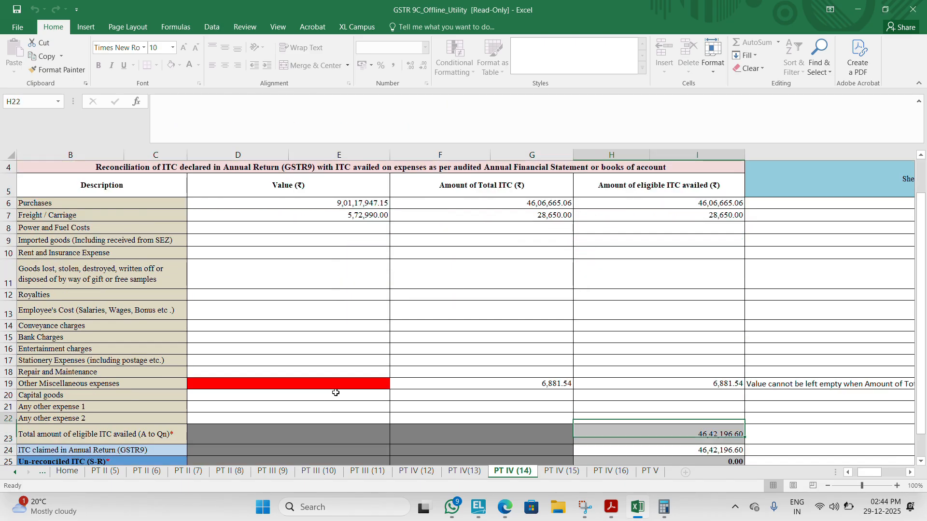
{"action": "key", "text": "Up"}
{"action": "key", "text": "Up"}
{"action": "key", "text": "Up"}
{"action": "key", "text": "Left"}
{"action": "key", "text": "Left"}
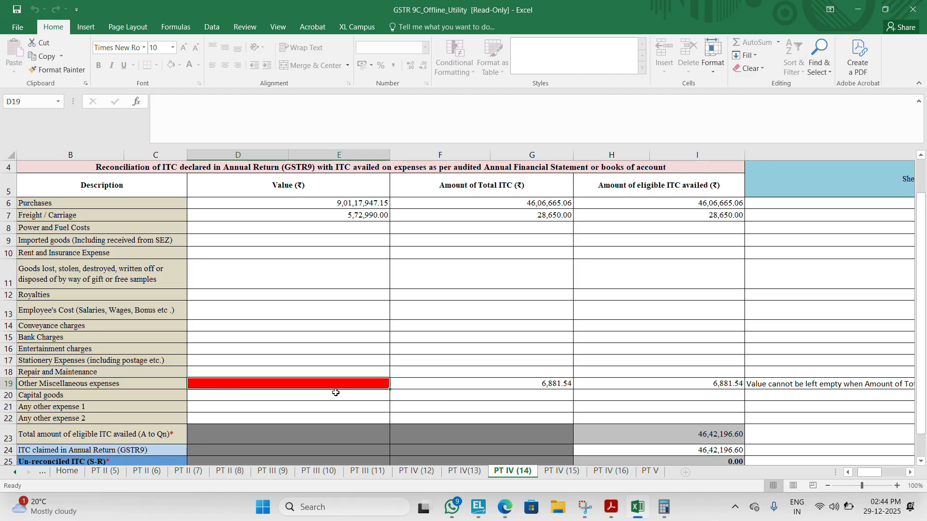
Step: Switch to the browser and open the AsperBook_ITC sheet of the GST_FY24-25_DR_Database spreadsheet
{"action": "key", "text": "alt+Tab"}
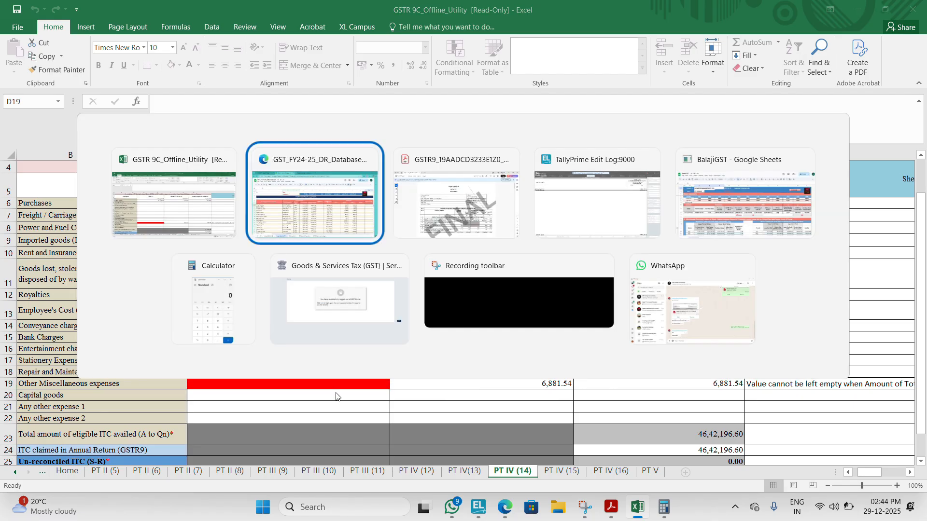
{"action": "key", "text": "alt+Tab"}
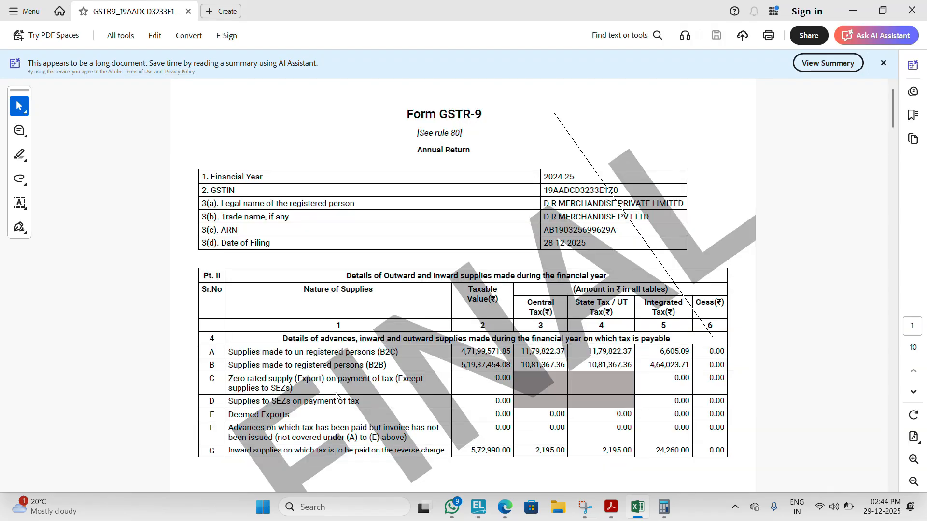
{"action": "key", "text": "alt+Tab"}
{"action": "key", "text": "alt+Tab"}
{"action": "key", "text": "alt+Tab"}
{"action": "key", "text": "alt+Tab"}
{"action": "key", "text": "alt+Tab"}
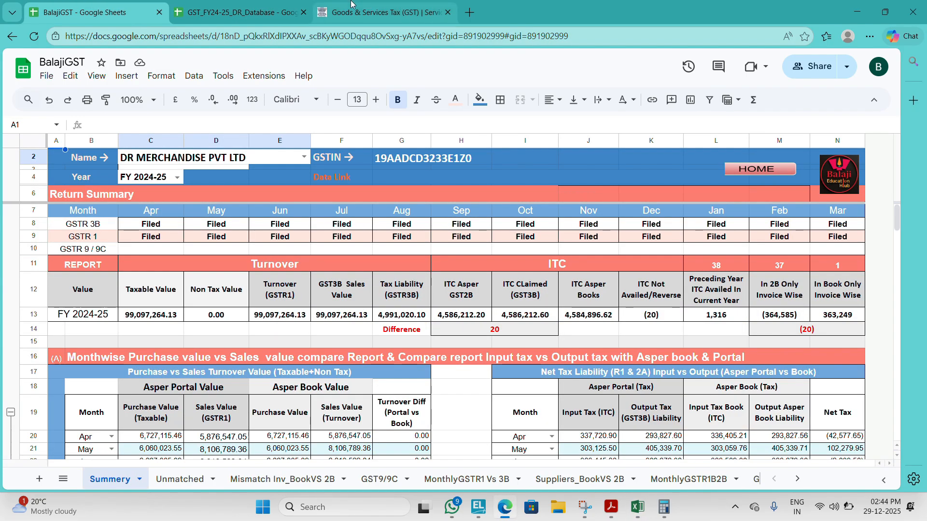
{"action": "left_click", "coordinate": [330, 5]}
{"action": "left_click", "coordinate": [263, 9]}
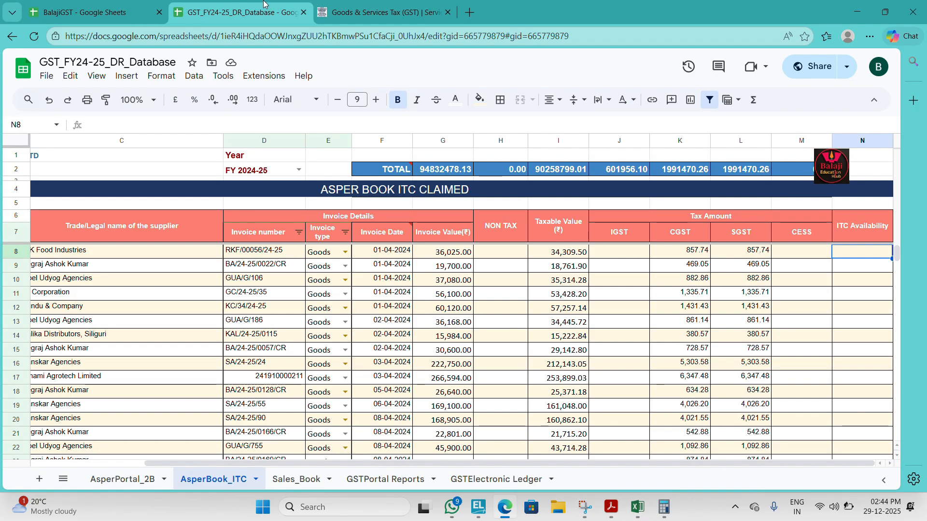
Step: Filter the invoice type column of the AsperBook_ITC sheet to show only Service entries
{"action": "mouse_move", "coordinate": [429, 234]}
{"action": "left_click", "coordinate": [390, 234]}
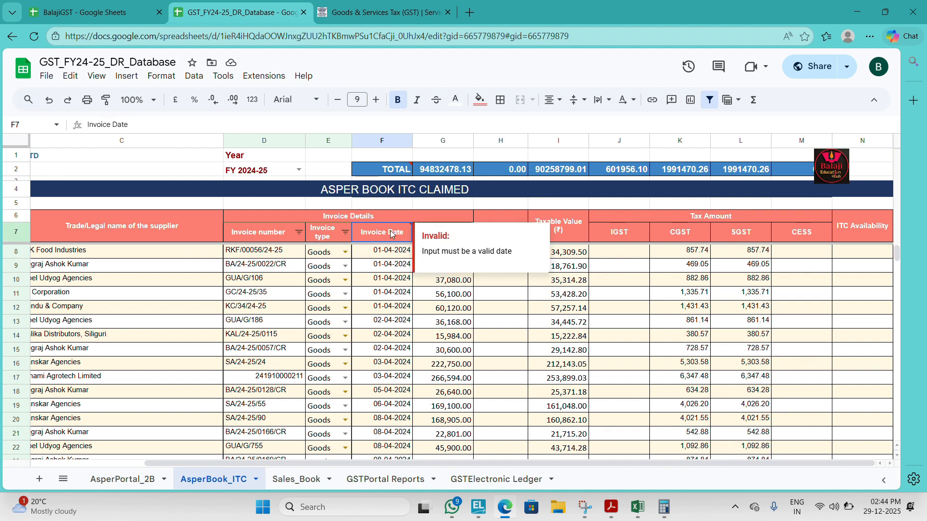
{"action": "left_click", "coordinate": [334, 234]}
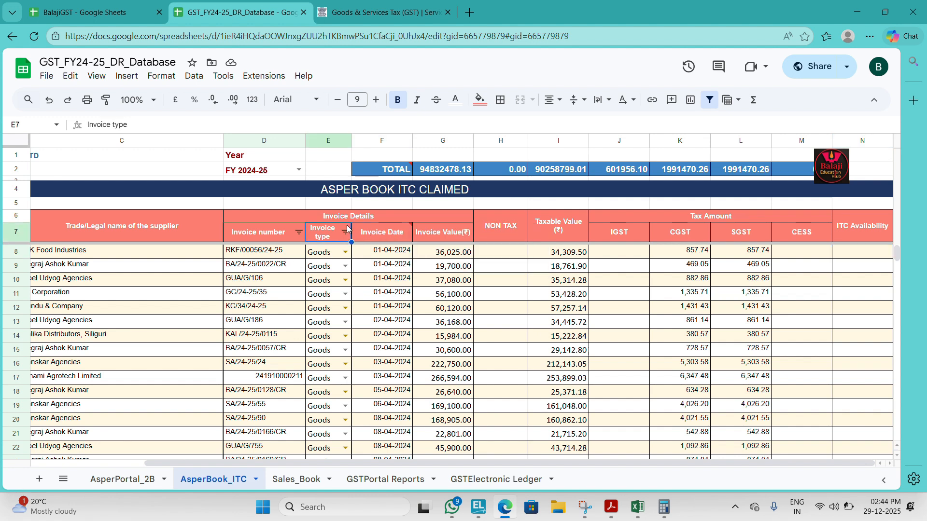
{"action": "left_click", "coordinate": [345, 234]}
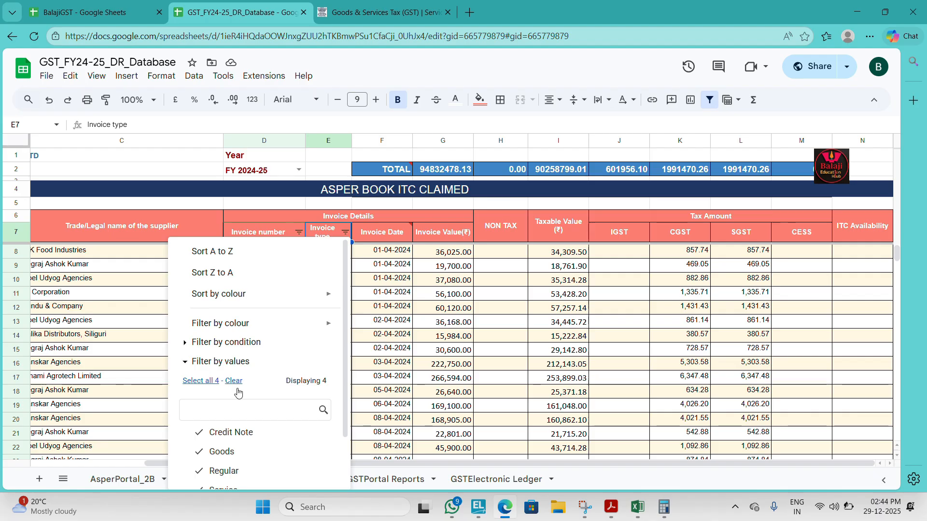
{"action": "type", "text": "SER"}
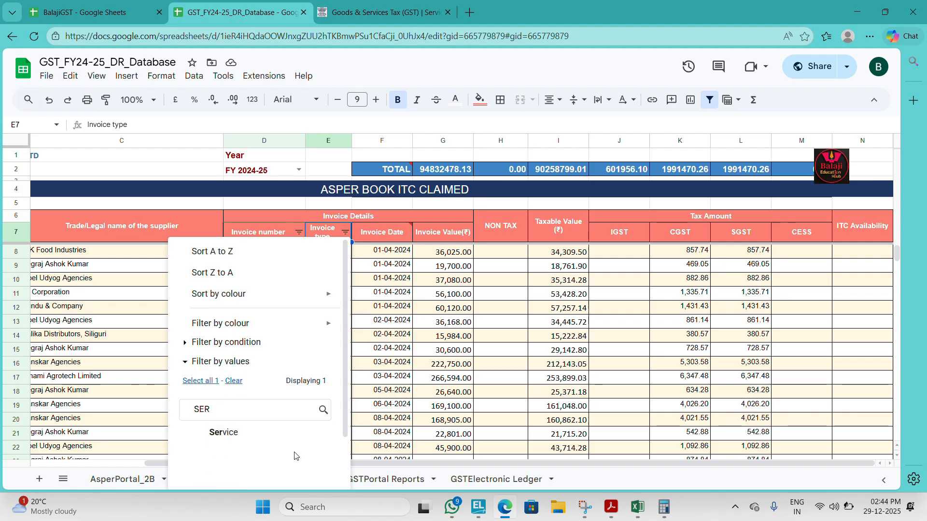
{"action": "left_click", "coordinate": [215, 434]}
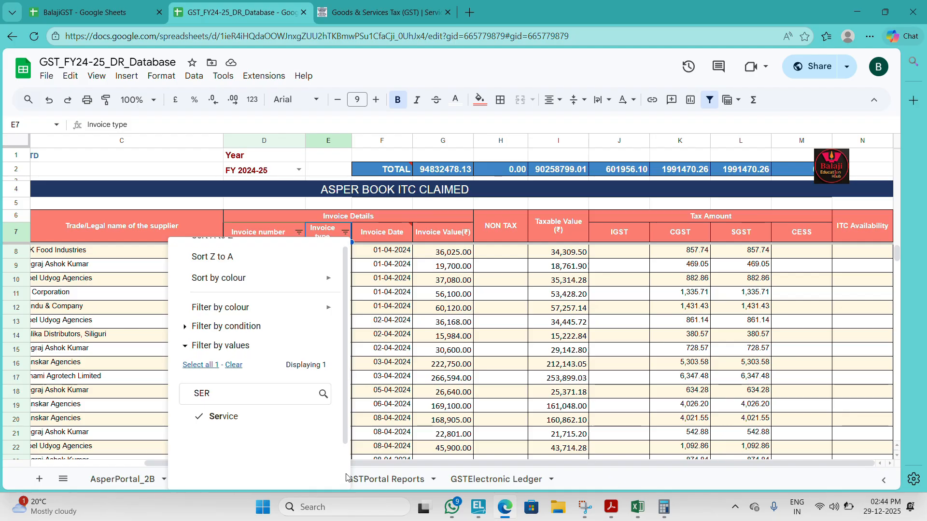
{"action": "scroll", "coordinate": [338, 478], "scroll_direction": "down", "scroll_amount": 2}
{"action": "left_click", "coordinate": [312, 471]}
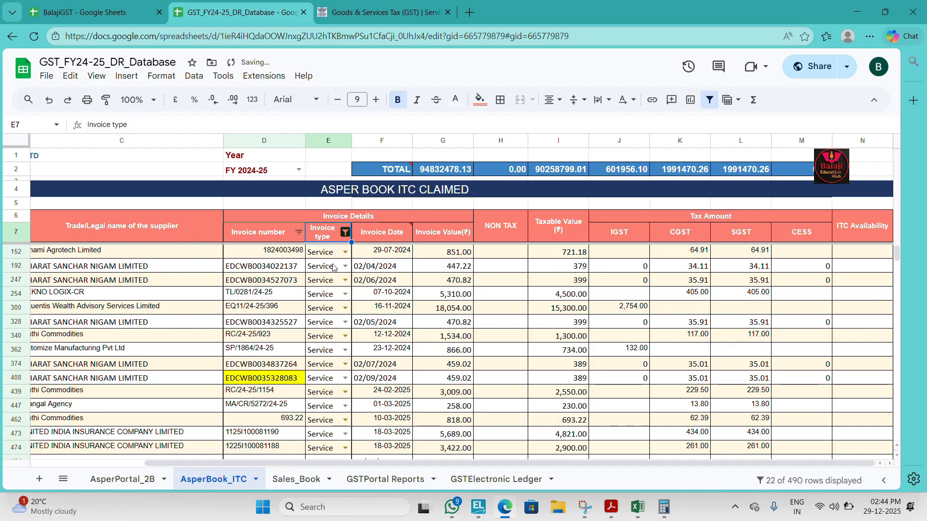
Step: Select all taxable values of the filtered Service invoices to read their sum
{"action": "left_click", "coordinate": [349, 256]}
{"action": "key", "text": "Right"}
{"action": "key", "text": "Right"}
{"action": "key", "text": "Right"}
{"action": "key", "text": "Right"}
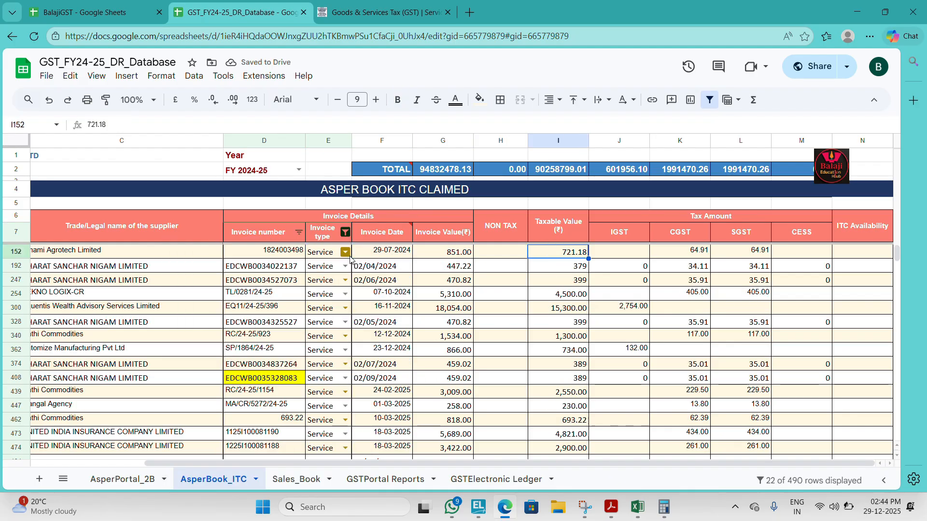
{"action": "key", "text": "ctrl+shift+Down"}
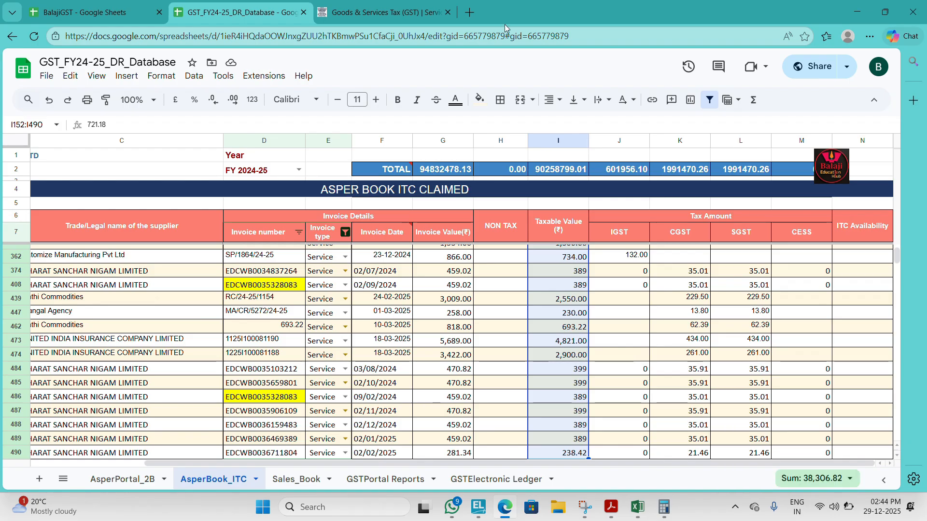
Step: Return to the PT IV (14) sheet and enter 38306.32 as the value of Other Miscellaneous expenses
{"action": "key", "text": "alt+Tab"}
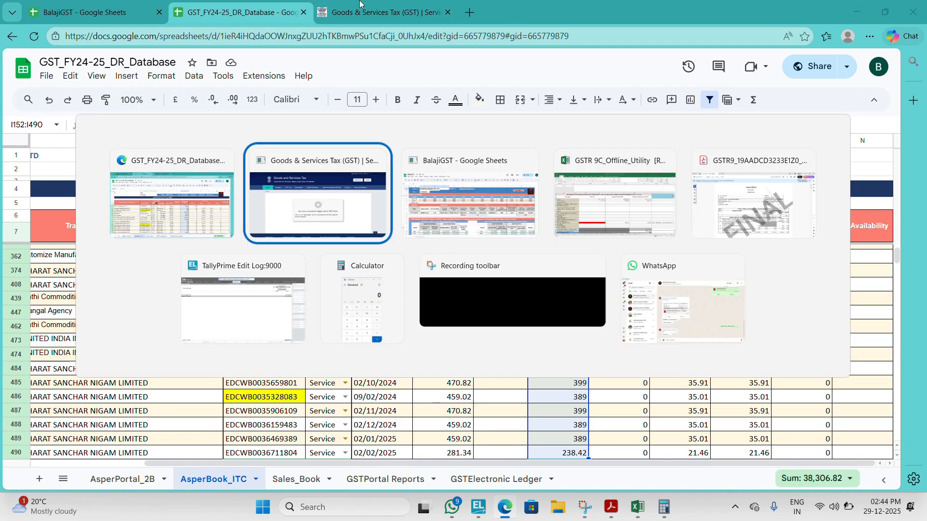
{"action": "key", "text": "alt+Tab"}
{"action": "key", "text": "Tab"}
{"action": "key", "text": "Tab"}
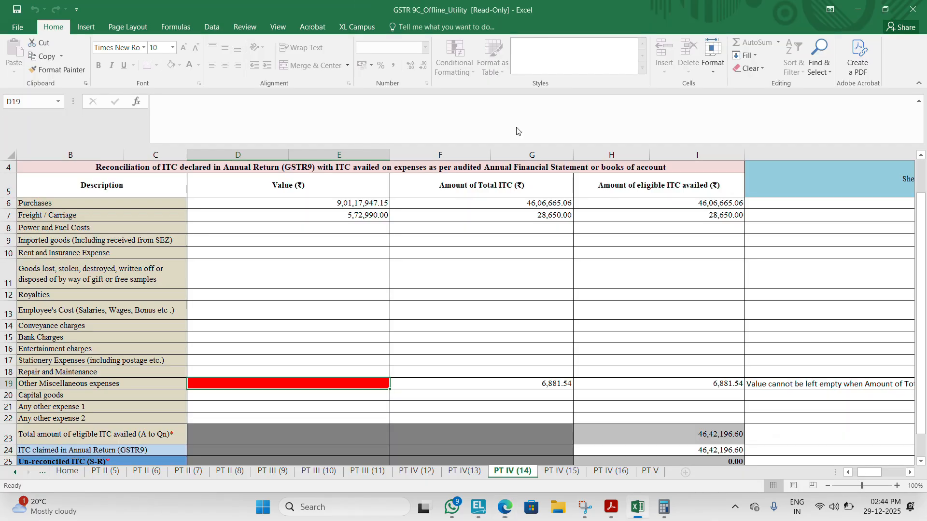
{"action": "type", "text": "38"}
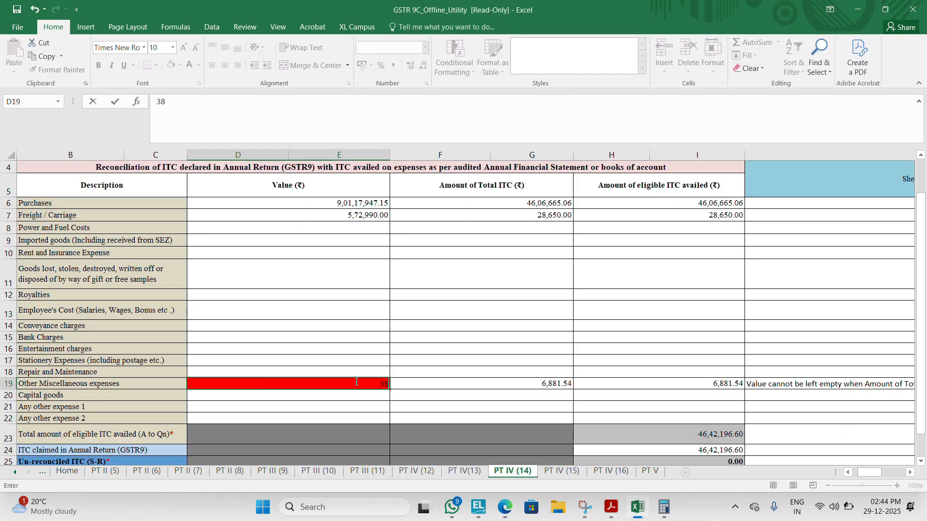
{"action": "type", "text": "306.32"}
{"action": "key", "text": "Right"}
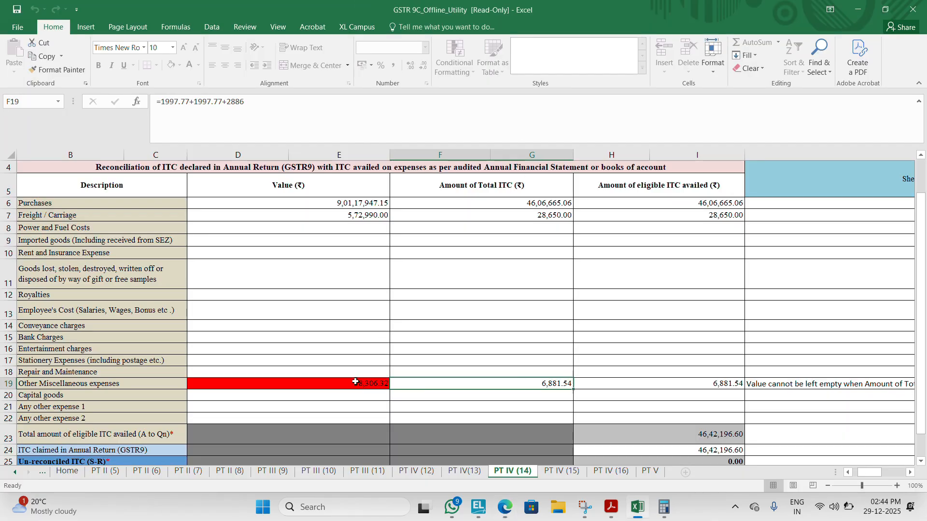
Step: Return to the AsperBook_ITC sheet of GST_FY24-25_DR_Database and reset the invoice type filter to show all entries
{"action": "key", "text": "Left"}
{"action": "key", "text": "alt+Tab"}
{"action": "key", "text": "alt+Tab"}
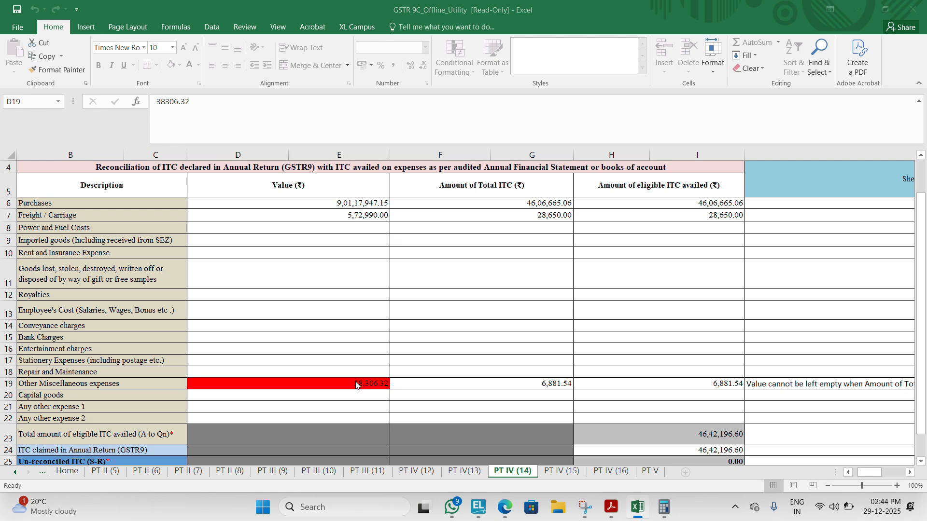
{"action": "key", "text": "alt+Tab"}
{"action": "key", "text": "Tab"}
{"action": "key", "text": "Tab"}
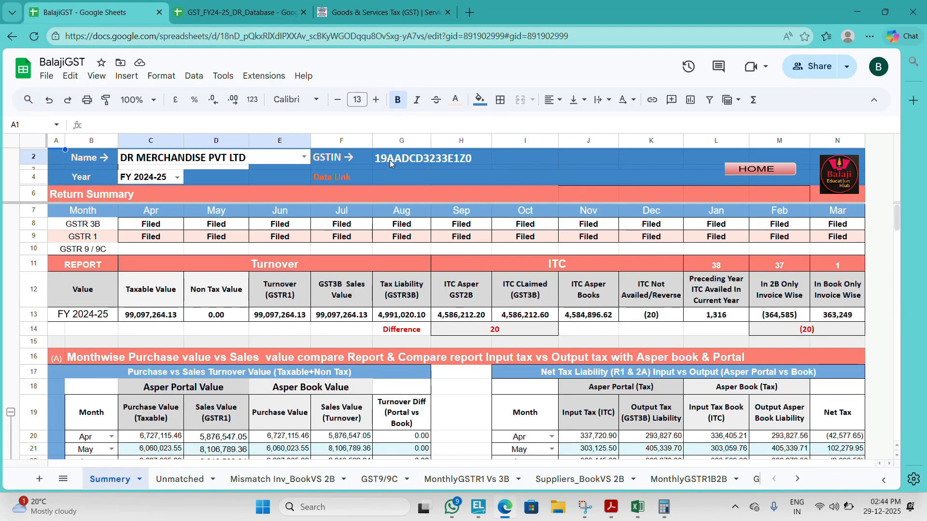
{"action": "left_click", "coordinate": [264, 9]}
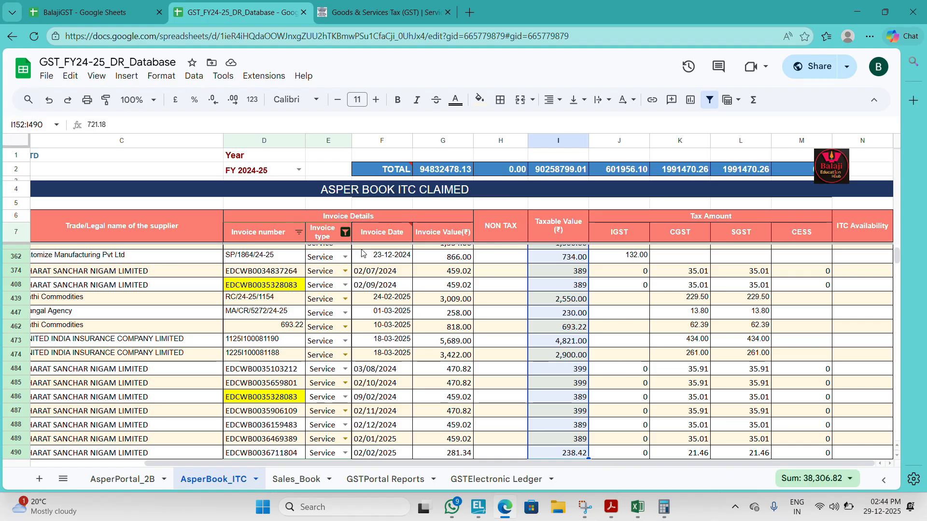
{"action": "left_click", "coordinate": [345, 237]}
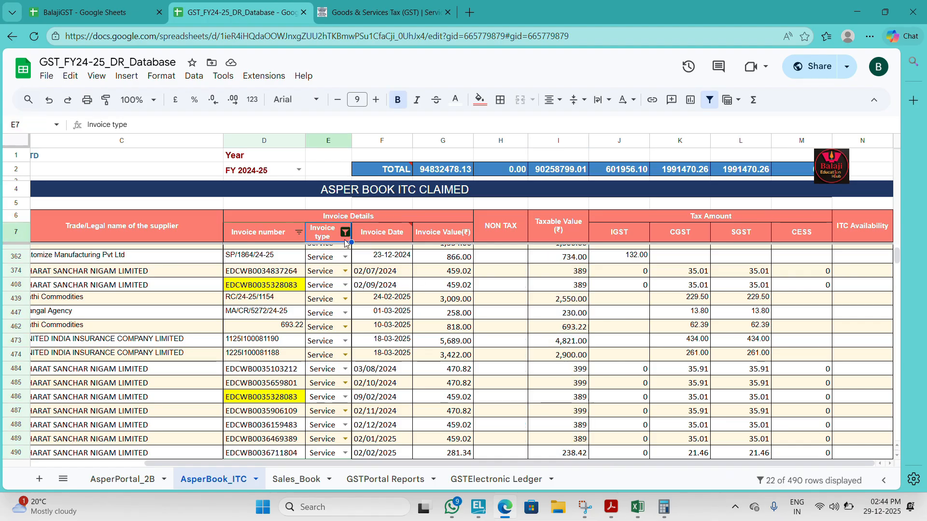
{"action": "left_click", "coordinate": [346, 233]}
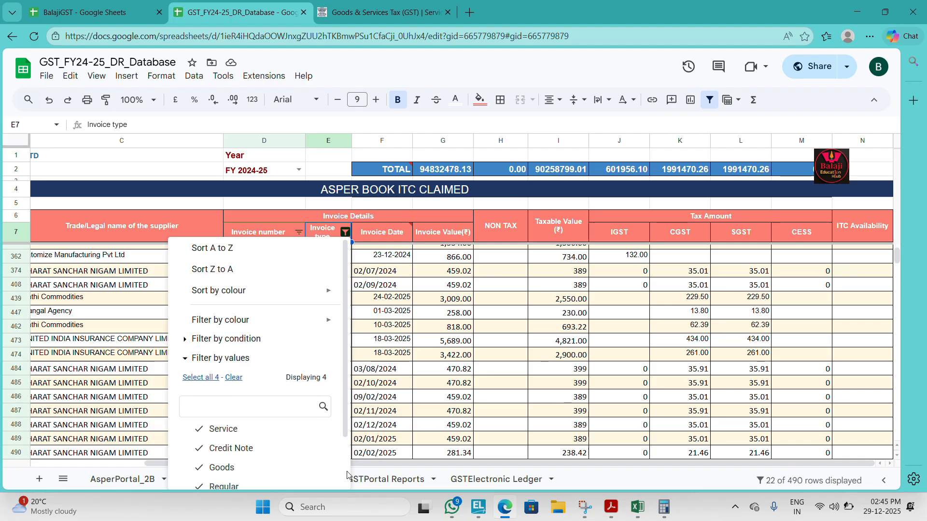
{"action": "scroll", "coordinate": [319, 473], "scroll_direction": "down", "scroll_amount": 2}
{"action": "left_click", "coordinate": [309, 471]}
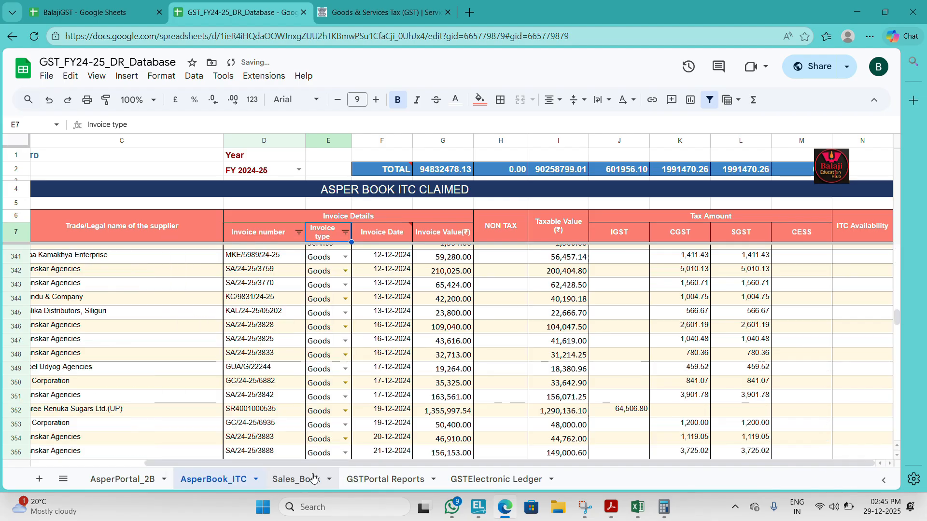
Step: Switch back to the GSTR-9C offline utility and validate the PT IV (14) sheet
{"action": "key", "text": "alt+Tab"}
{"action": "key", "text": "alt+Tab"}
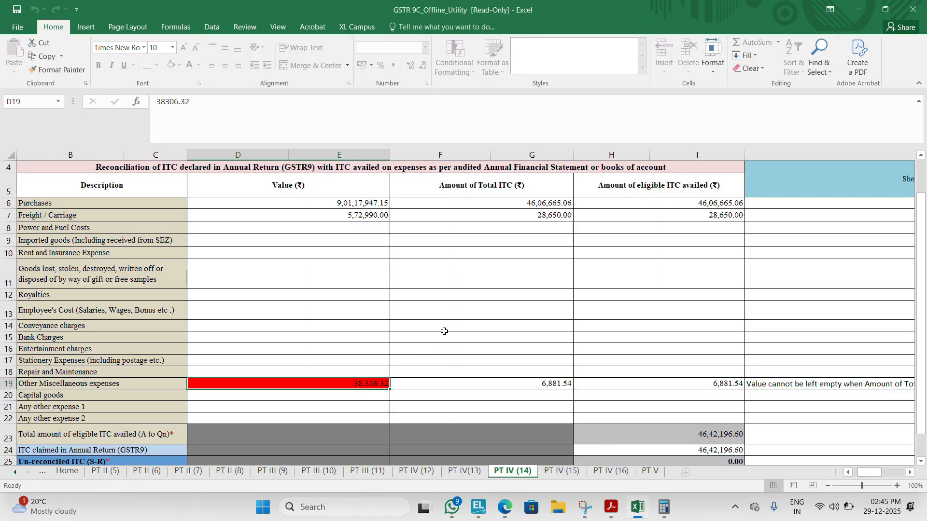
{"action": "left_click", "coordinate": [619, 214]}
{"action": "key", "text": "ctrl+Up"}
{"action": "key", "text": "ctrl+Up"}
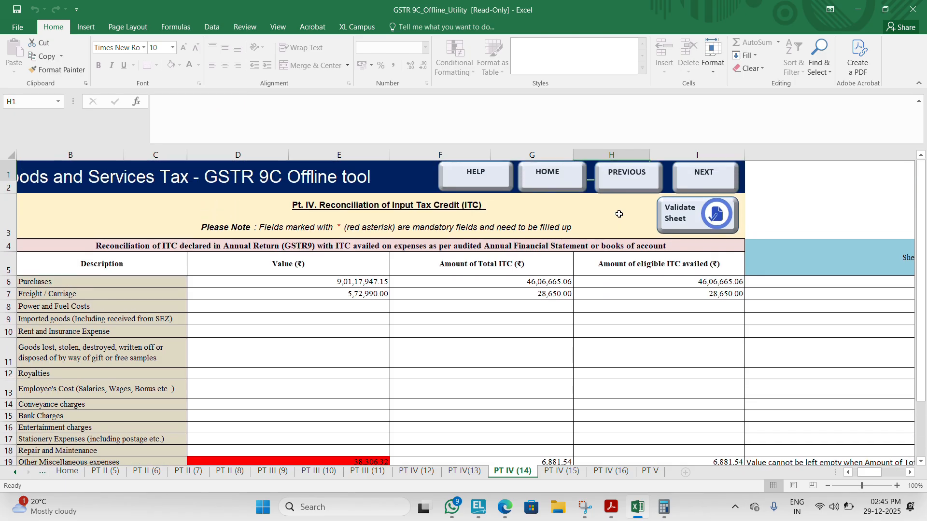
{"action": "left_click", "coordinate": [683, 209]}
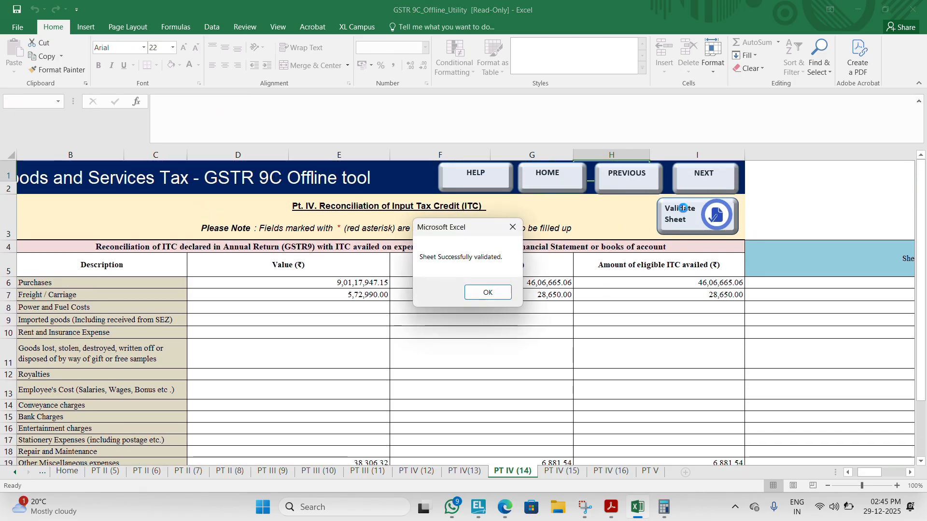
{"action": "left_click", "coordinate": [480, 294]}
Step: Move on to the PT IV (15) sheet and validate it
{"action": "key", "text": "Left"}
{"action": "key", "text": "Down"}
{"action": "key", "text": "Down"}
{"action": "key", "text": "Down"}
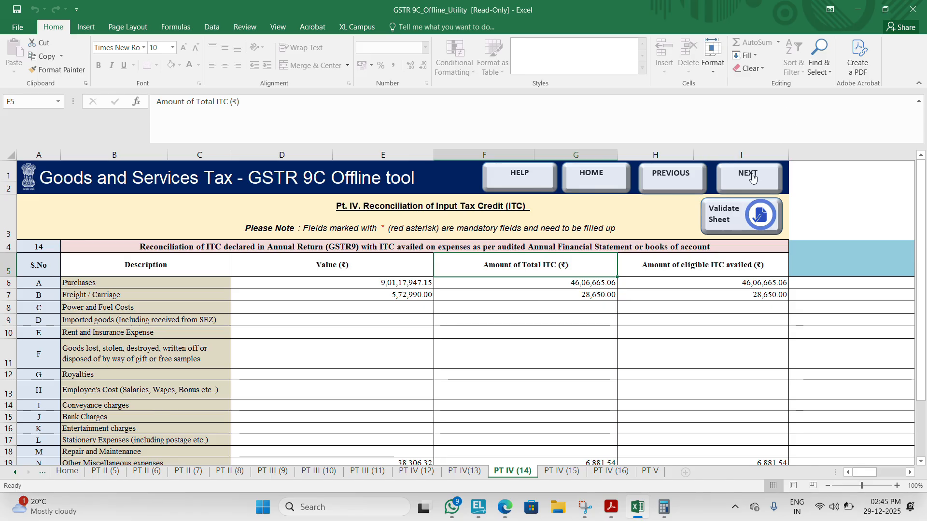
{"action": "left_click", "coordinate": [751, 177]}
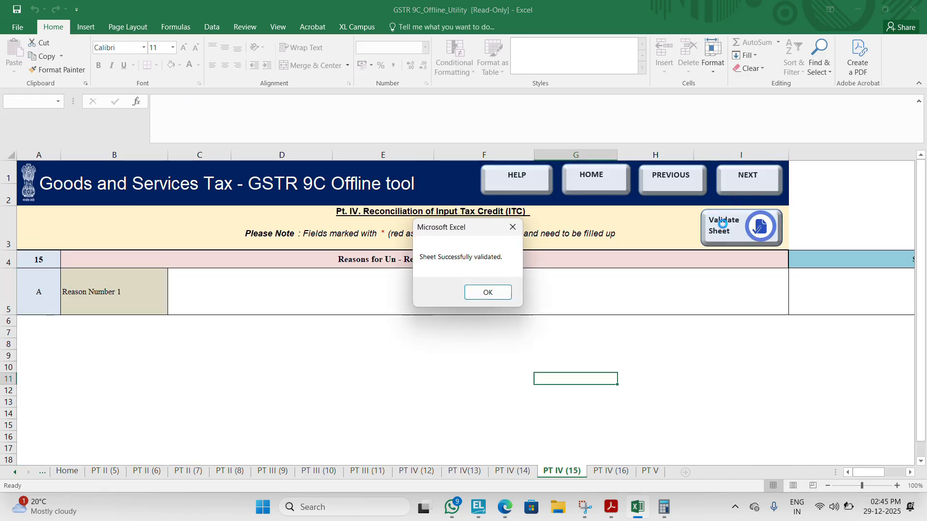
{"action": "left_click", "coordinate": [482, 292]}
Step: Move on to the PT IV (16) sheet and validate its tax payable on un-reconciled ITC difference
{"action": "left_click", "coordinate": [750, 181]}
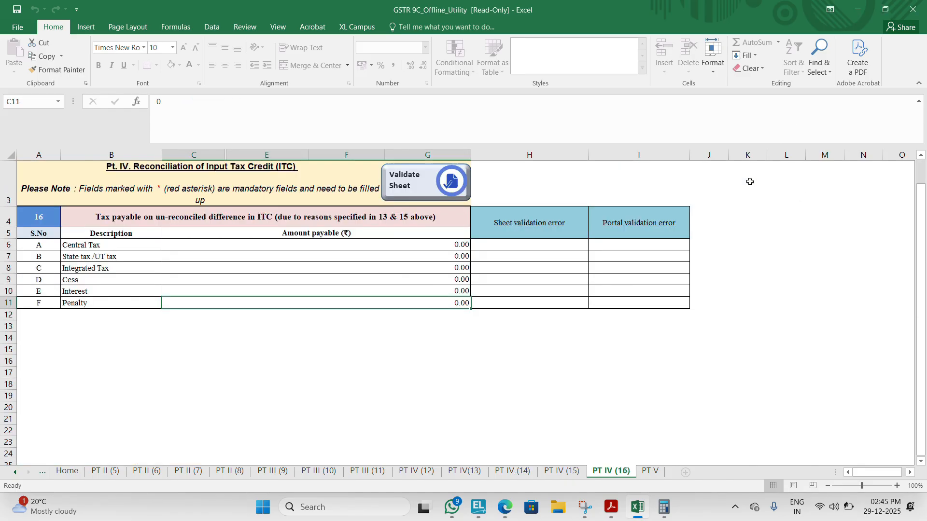
{"action": "left_click", "coordinate": [418, 186]}
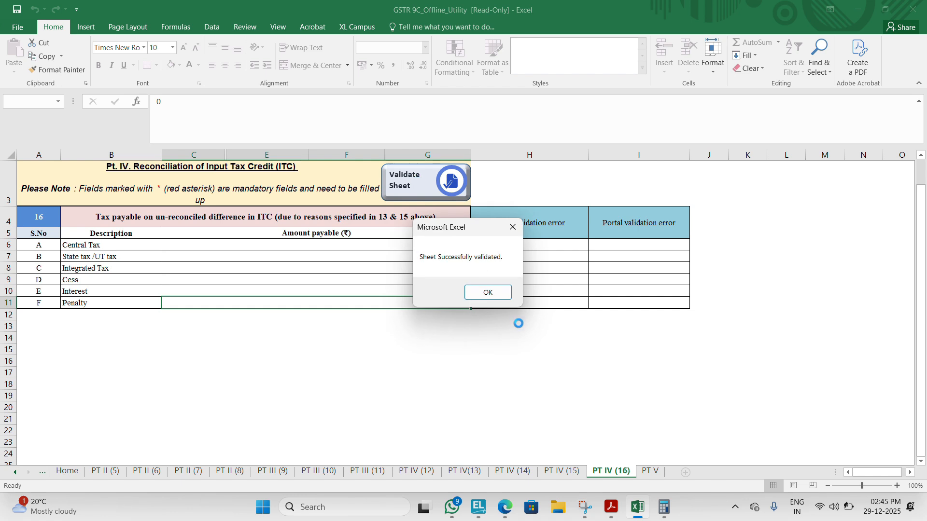
{"action": "left_click", "coordinate": [490, 293]}
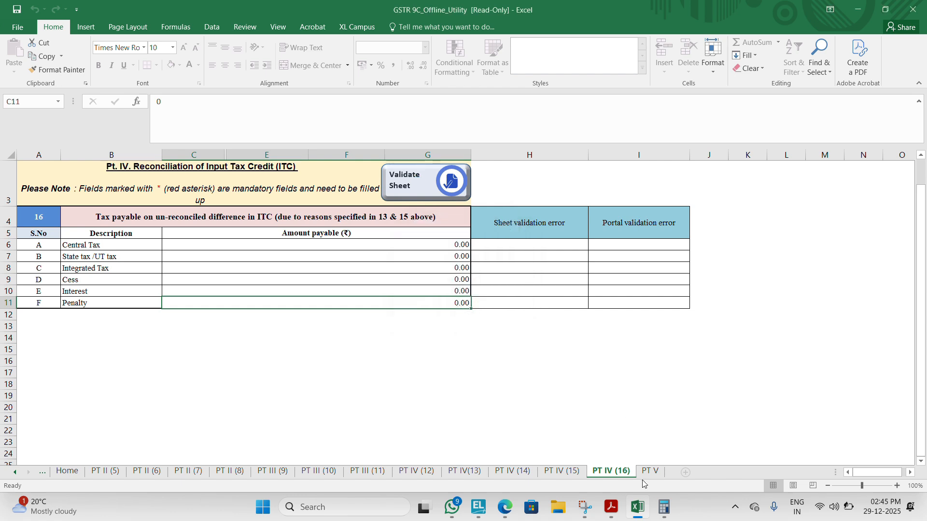
Step: Proceed to the PT V sheet and validate the additional liability section
{"action": "key", "text": "ctrl+Up"}
{"action": "key", "text": "ctrl+Up"}
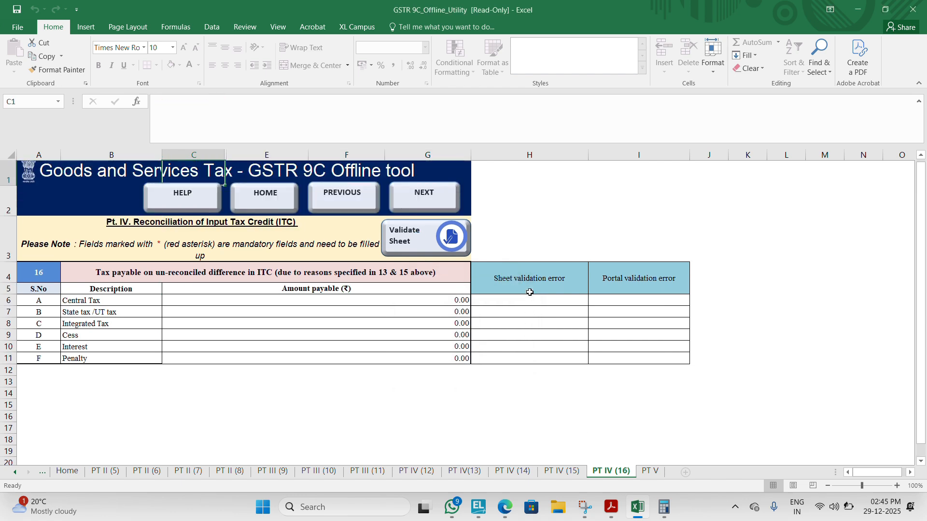
{"action": "left_click", "coordinate": [443, 211]}
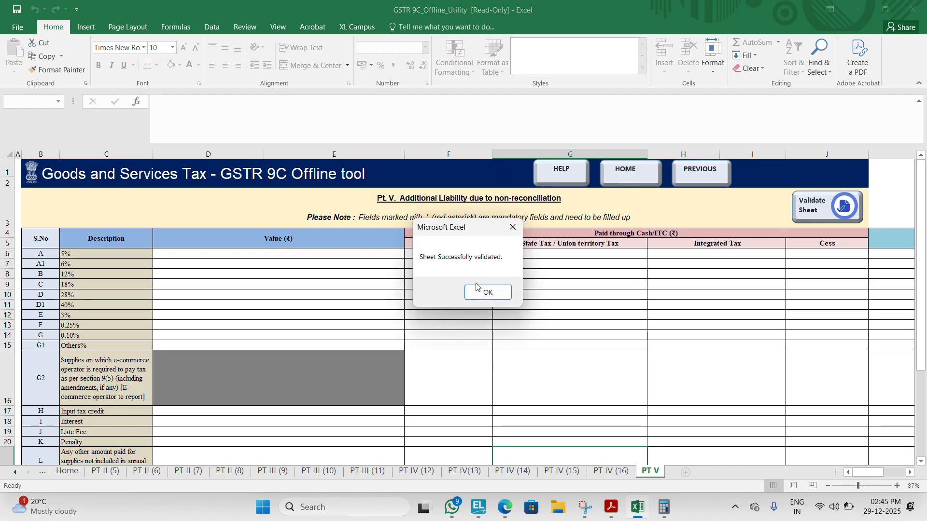
{"action": "left_click", "coordinate": [470, 292]}
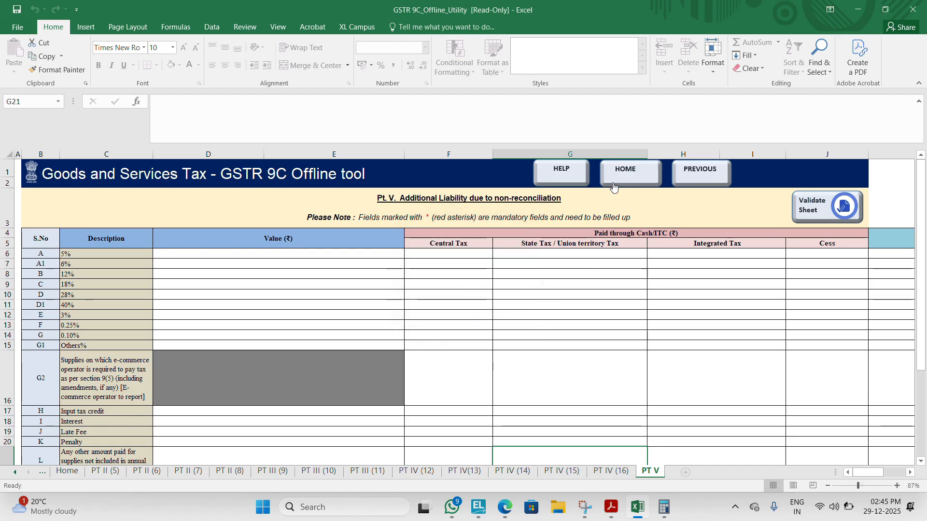
Step: Return to the utility's Home sheet and generate the JSON file for uploading GSTR-9C details to the GST portal
{"action": "left_click", "coordinate": [625, 174]}
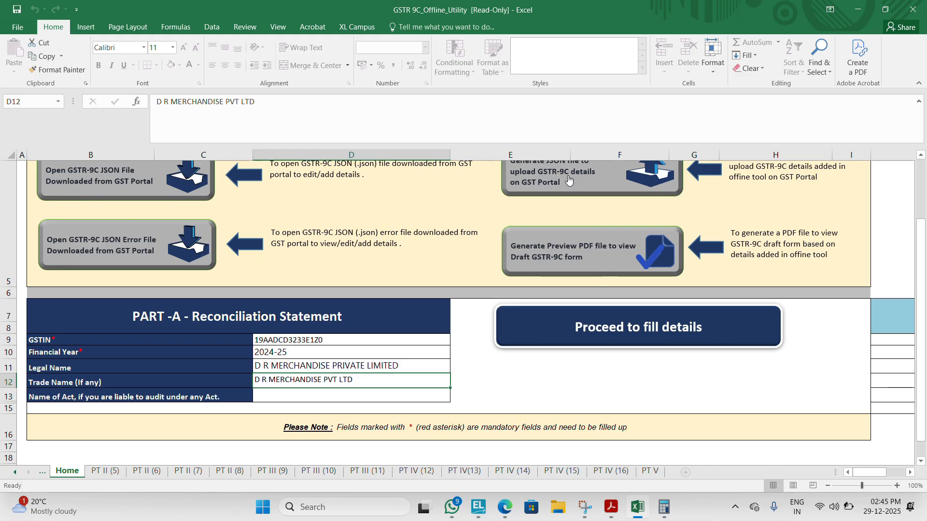
{"action": "key", "text": "Up"}
{"action": "key", "text": "Up"}
{"action": "key", "text": "Up"}
{"action": "key", "text": "Up"}
{"action": "key", "text": "Up"}
{"action": "key", "text": "Up"}
{"action": "key", "text": "Up"}
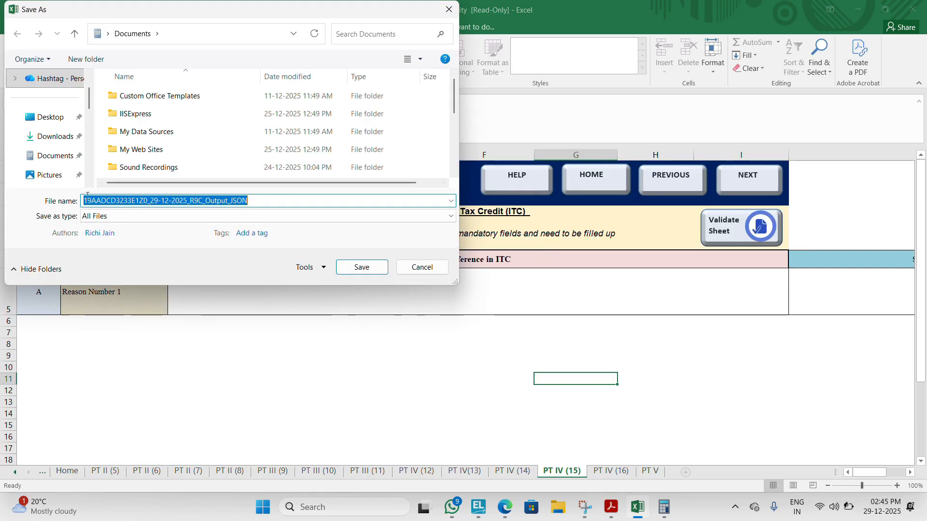
Step: Set the save location to the DR Merchandise Pvt Ltd folder under Formats and Work Documents-Others on USB Drive (E:)
{"action": "scroll", "coordinate": [93, 179], "scroll_direction": "down", "scroll_amount": 2}
{"action": "scroll", "coordinate": [94, 180], "scroll_direction": "down", "scroll_amount": 3}
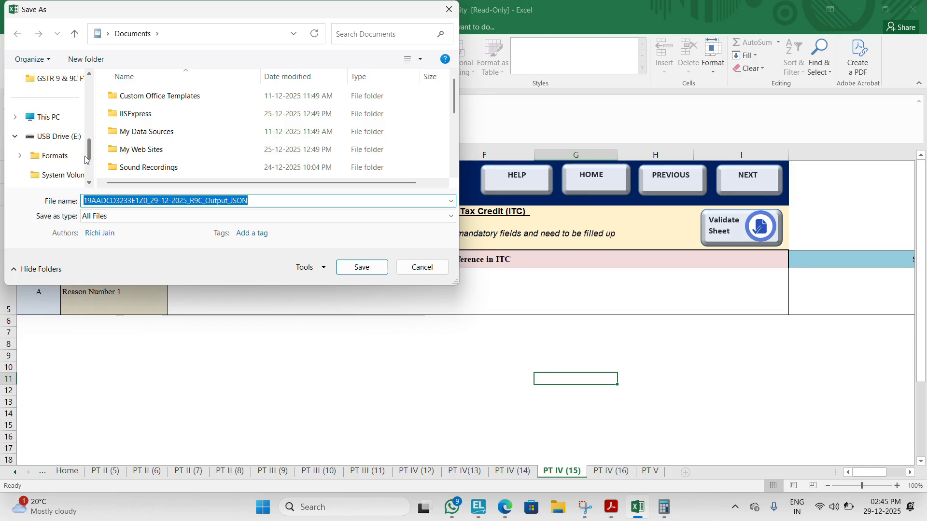
{"action": "left_click", "coordinate": [70, 140]}
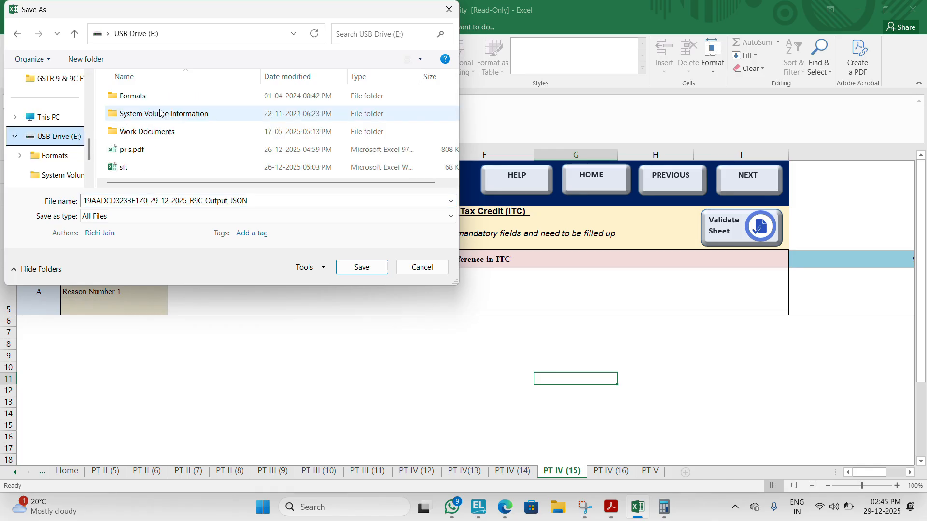
{"action": "left_click", "coordinate": [139, 101]}
{"action": "double_click", "coordinate": [138, 103]}
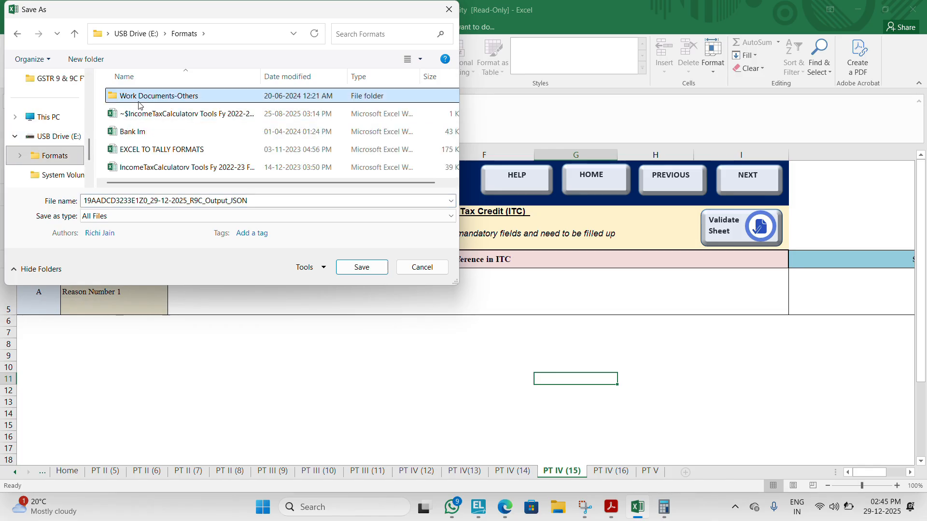
{"action": "double_click", "coordinate": [139, 97]}
{"action": "left_click", "coordinate": [140, 132]}
{"action": "double_click", "coordinate": [139, 133]}
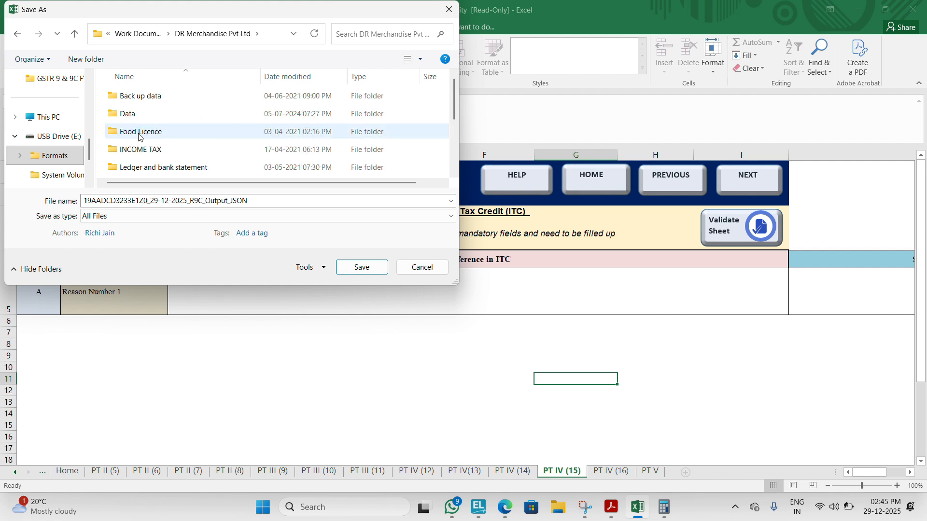
Step: Open the Sales Tax folder inside DR Merchandise Pvt Ltd as the save location
{"action": "key", "text": "t"}
{"action": "key", "text": "Down"}
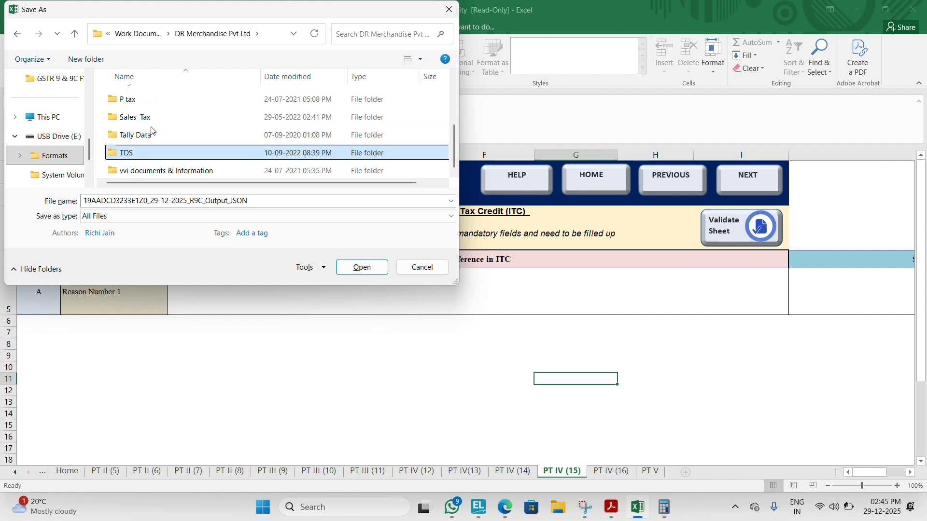
{"action": "key", "text": "Down"}
{"action": "key", "text": "Up"}
{"action": "key", "text": "s"}
{"action": "key", "text": "Return"}
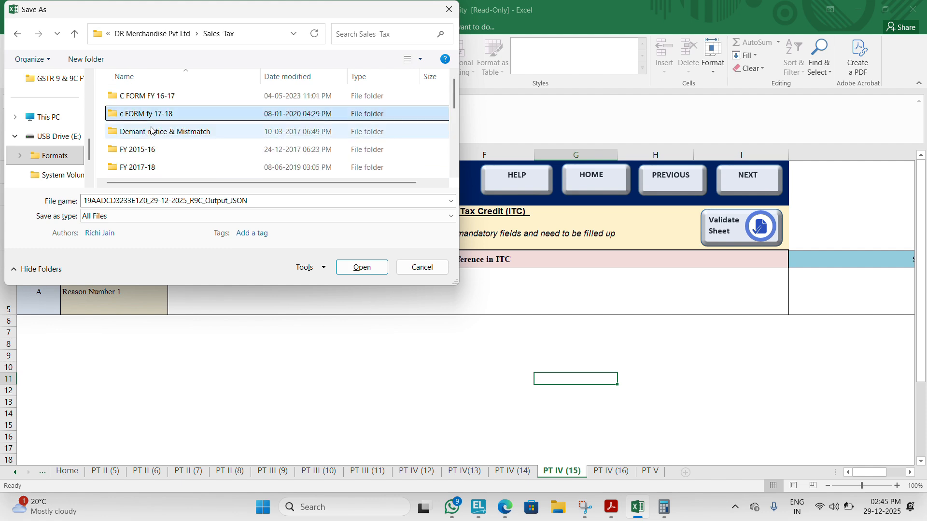
Step: Find the GST FY24-25 folder among the yearly folders and open it
{"action": "key", "text": "Down"}
{"action": "key", "text": "Down"}
{"action": "key", "text": "Down"}
{"action": "key", "text": "Down"}
{"action": "key", "text": "Down"}
{"action": "key", "text": "Down"}
{"action": "key", "text": "Down"}
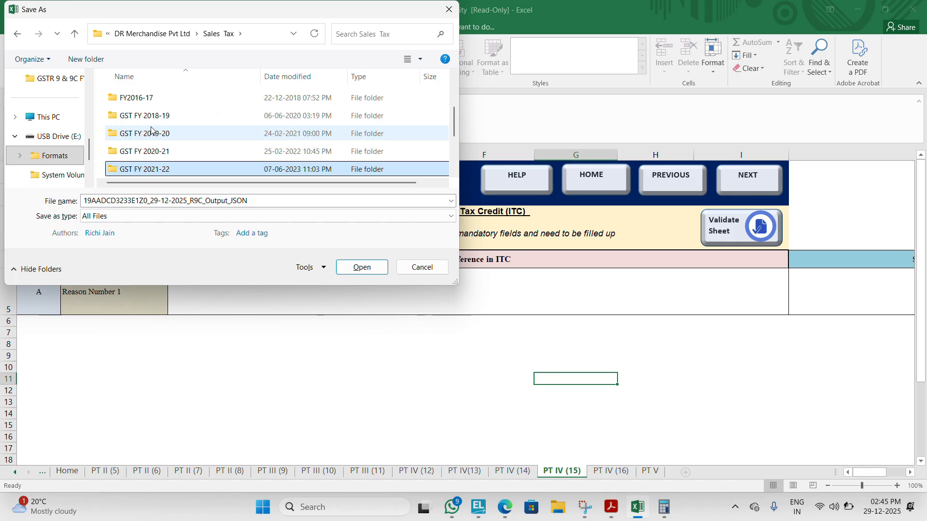
Step: Open the GST9 & 9C folder and its GSTR9C subfolder as the destination for the JSON file
{"action": "key", "text": "Down"}
{"action": "key", "text": "Down"}
{"action": "key", "text": "Down"}
{"action": "key", "text": "Down"}
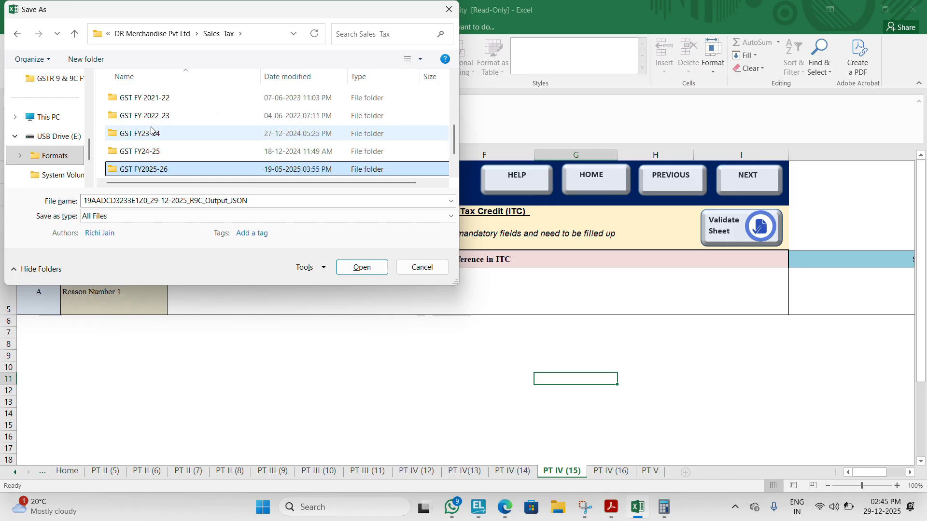
{"action": "key", "text": "Up"}
{"action": "key", "text": "Return"}
{"action": "key", "text": "Down"}
{"action": "key", "text": "Up"}
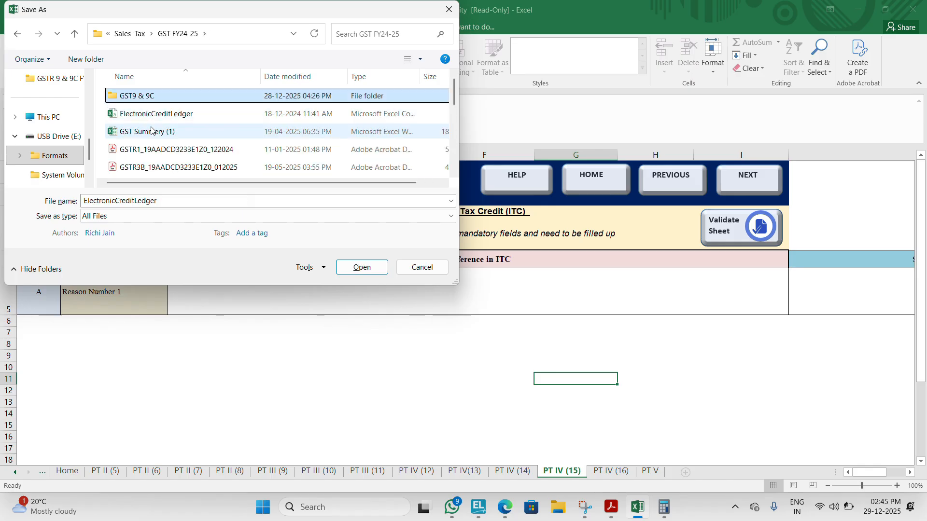
{"action": "key", "text": "Return"}
{"action": "key", "text": "Down"}
{"action": "key", "text": "Down"}
{"action": "key", "text": "Return"}
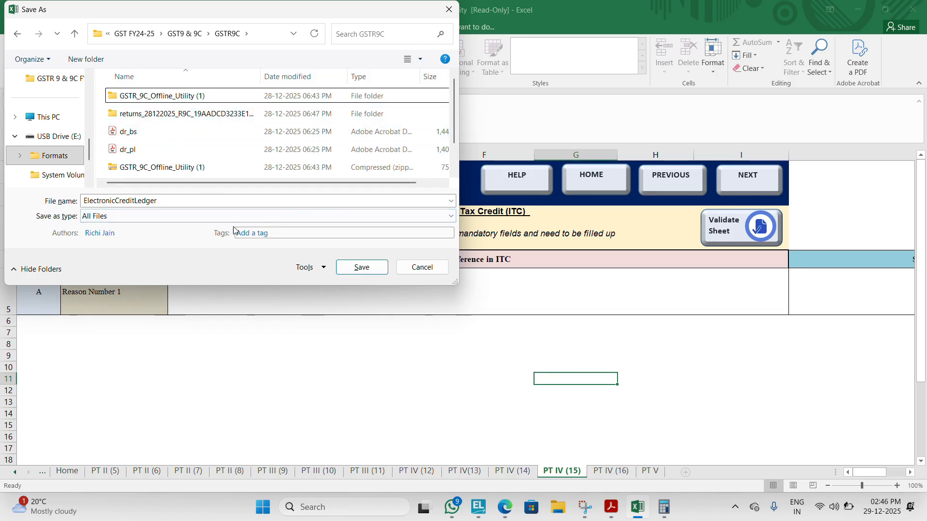
Step: Cancel the save with the wrong file name, generate the JSON again and save it in GSTR9C under the suggested R9C_Output_JSON name
{"action": "left_click", "coordinate": [421, 267]}
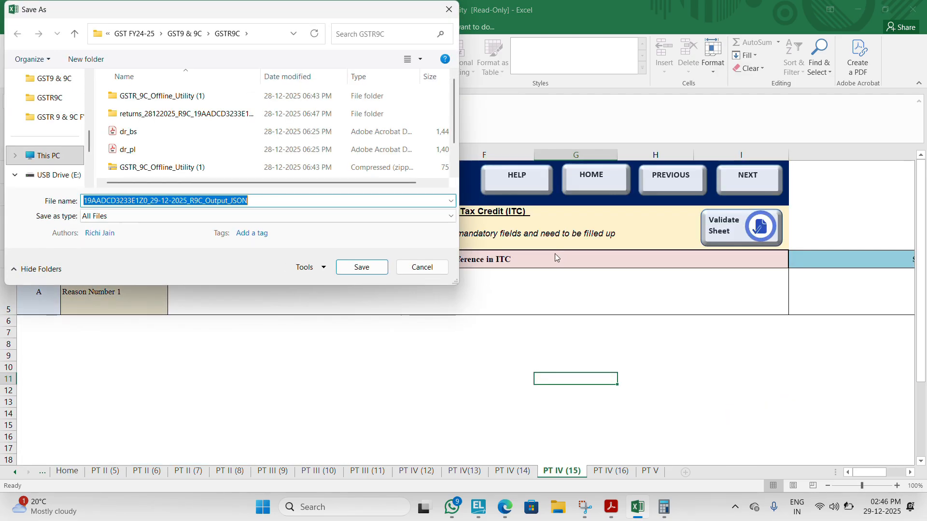
{"action": "left_click", "coordinate": [361, 267]}
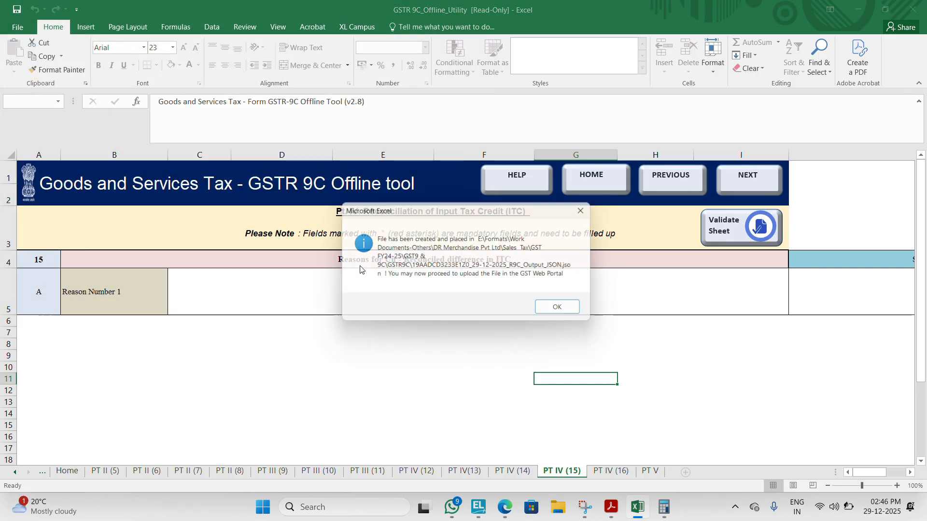
{"action": "left_click", "coordinate": [573, 314]}
Step: Switch to the GST portal in the browser and open its login page again
{"action": "key", "text": "alt+Tab"}
{"action": "key", "text": "Tab"}
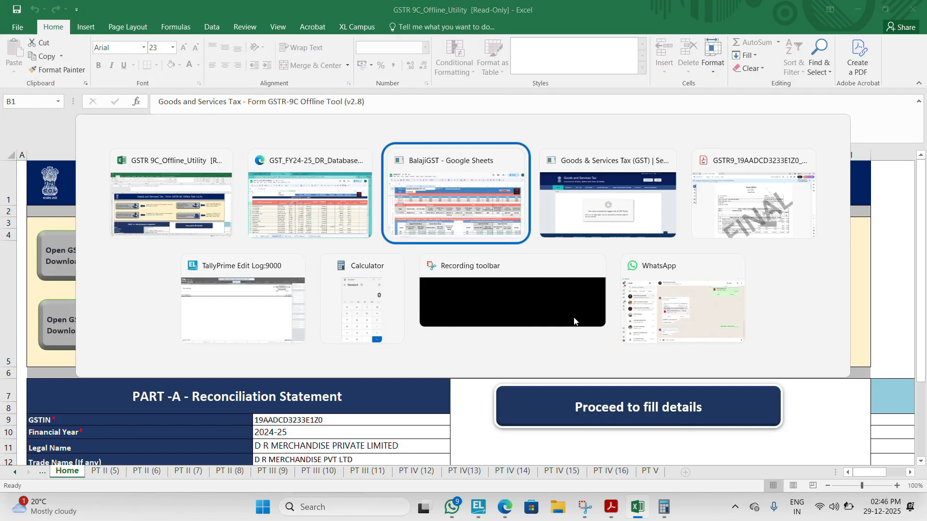
{"action": "key", "text": "Tab"}
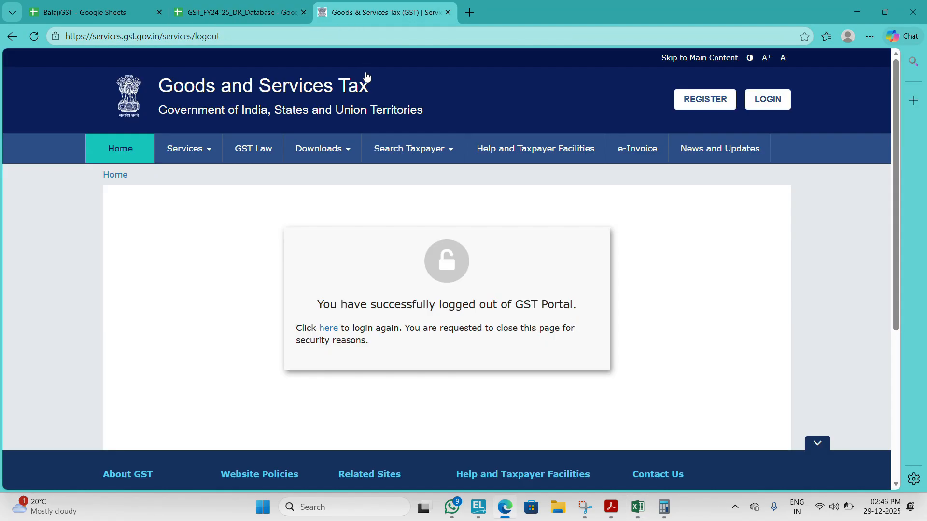
{"action": "left_click", "coordinate": [335, 332]}
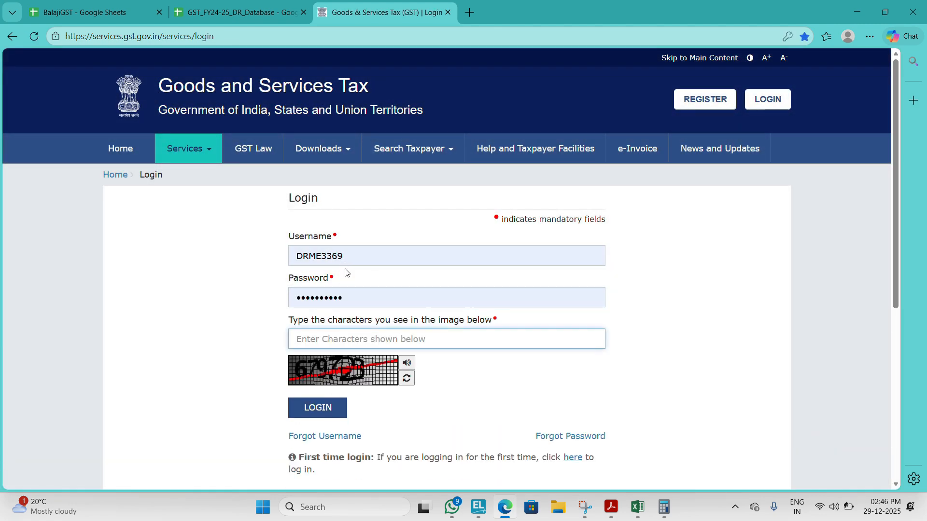
Step: Log in to the GST portal with the captcha characters and postpone the Aadhaar authentication reminder
{"action": "type", "text": "6"}
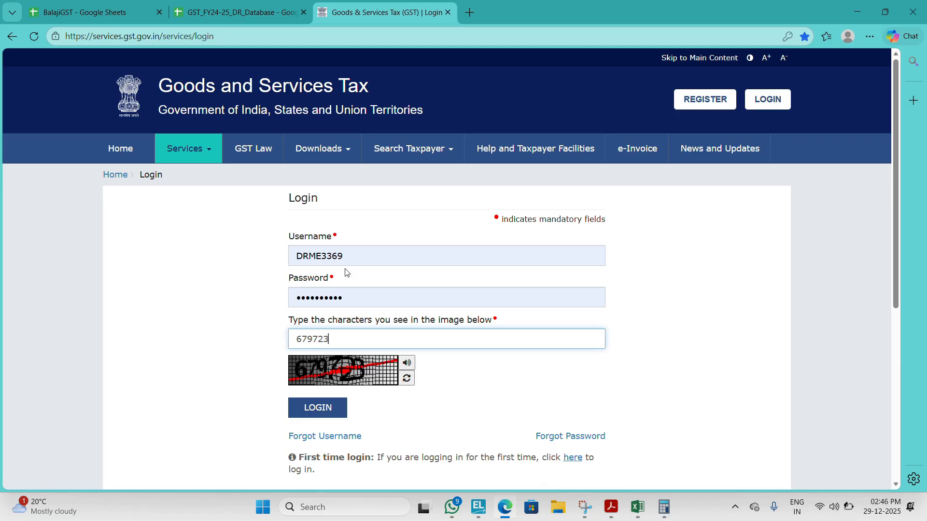
{"action": "type", "text": "79723"}
{"action": "key", "text": "Return"}
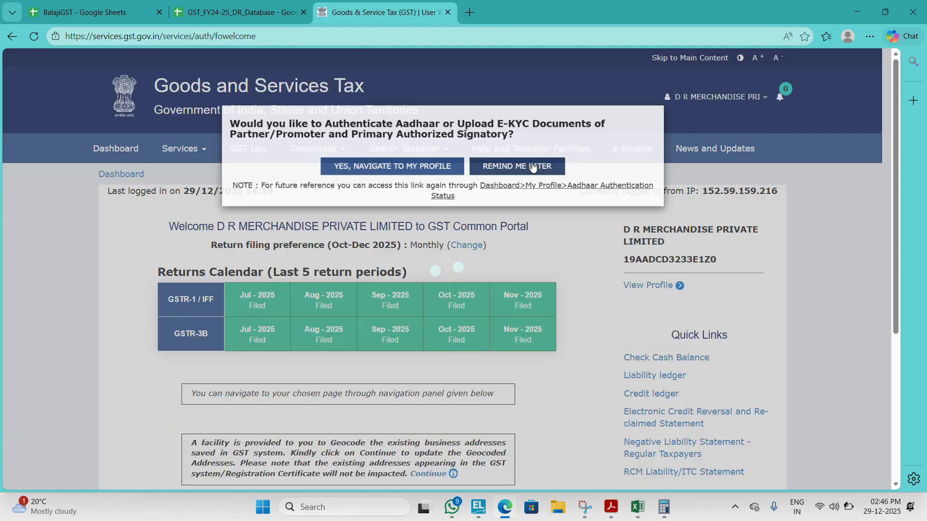
{"action": "left_click", "coordinate": [532, 167]}
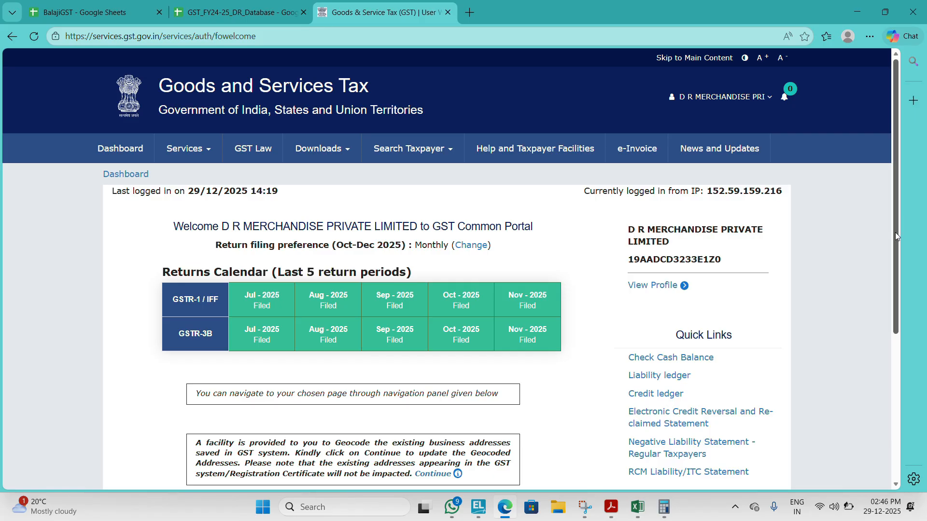
Step: Open the annual returns for financial year 2024-25 and choose offline preparation for GSTR-9C
{"action": "left_click_drag", "start_coordinate": [895, 232], "coordinate": [876, 390]}
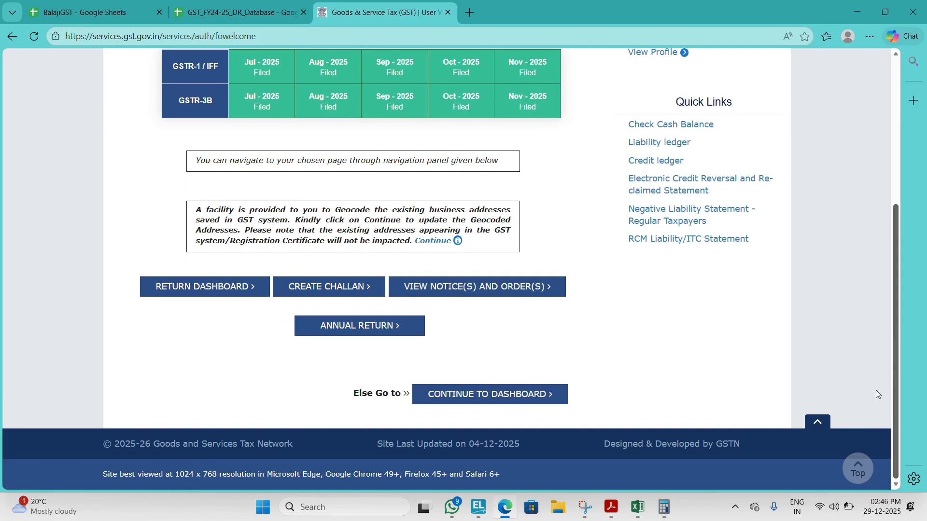
{"action": "left_click", "coordinate": [381, 327]}
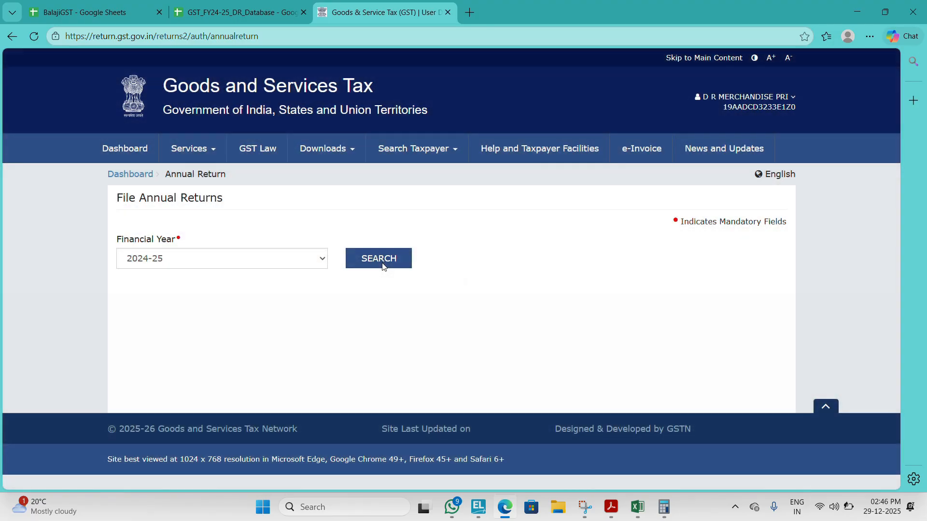
{"action": "left_click", "coordinate": [381, 262]}
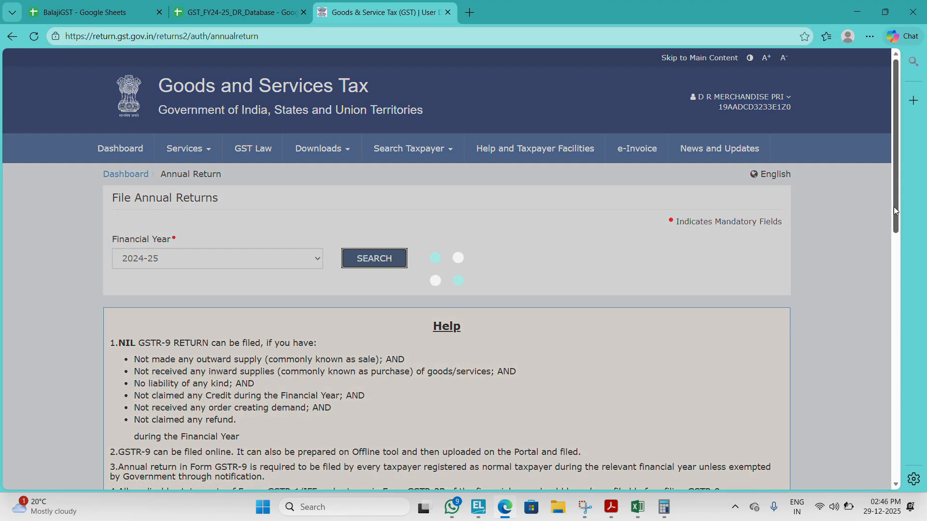
{"action": "left_click_drag", "start_coordinate": [894, 207], "coordinate": [881, 385]}
{"action": "left_click", "coordinate": [481, 182]}
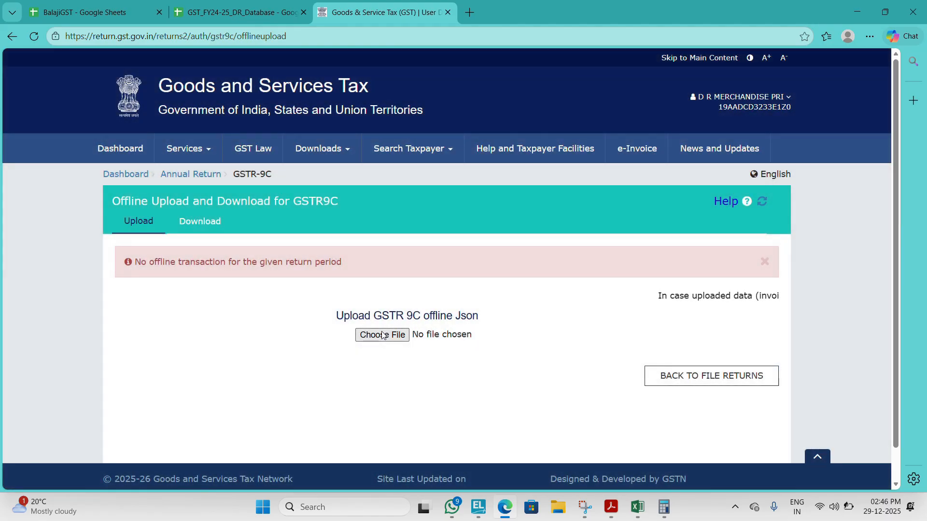
Step: Start choosing the GSTR-9C offline JSON for upload and browse to the Work Documents-Others folder
{"action": "left_click", "coordinate": [382, 335]}
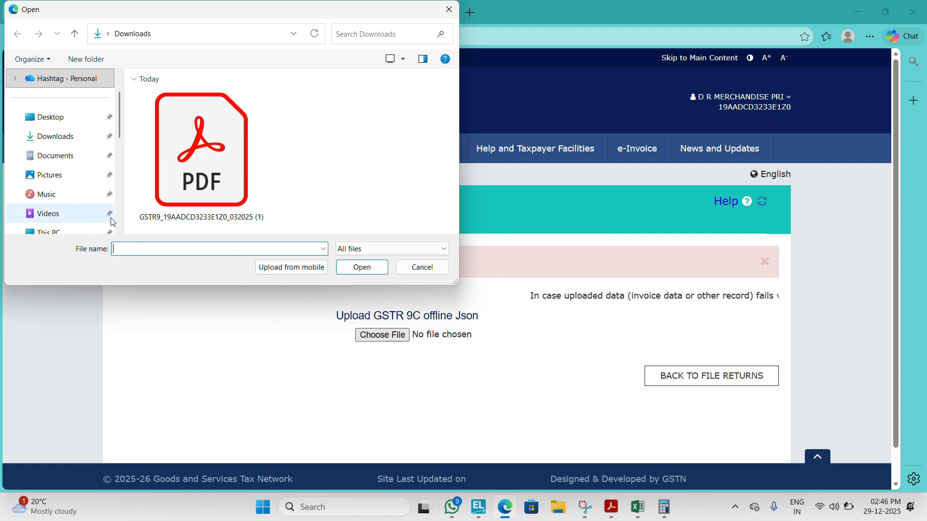
{"action": "scroll", "coordinate": [122, 225], "scroll_direction": "down", "scroll_amount": 3}
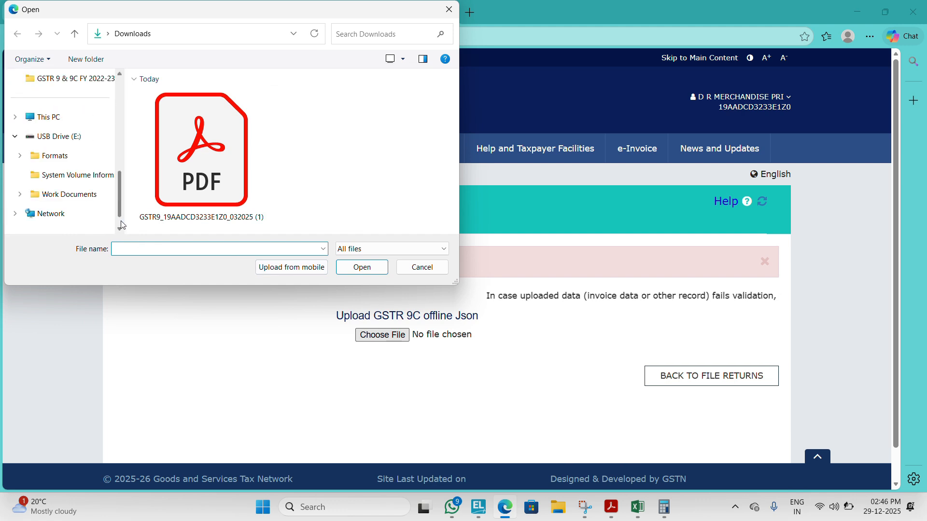
{"action": "left_click", "coordinate": [73, 79]}
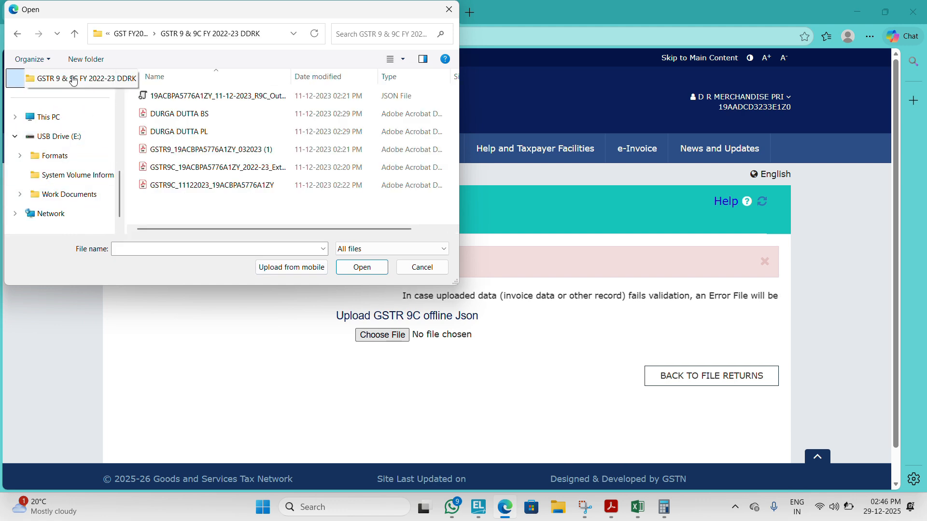
{"action": "left_click", "coordinate": [128, 37]}
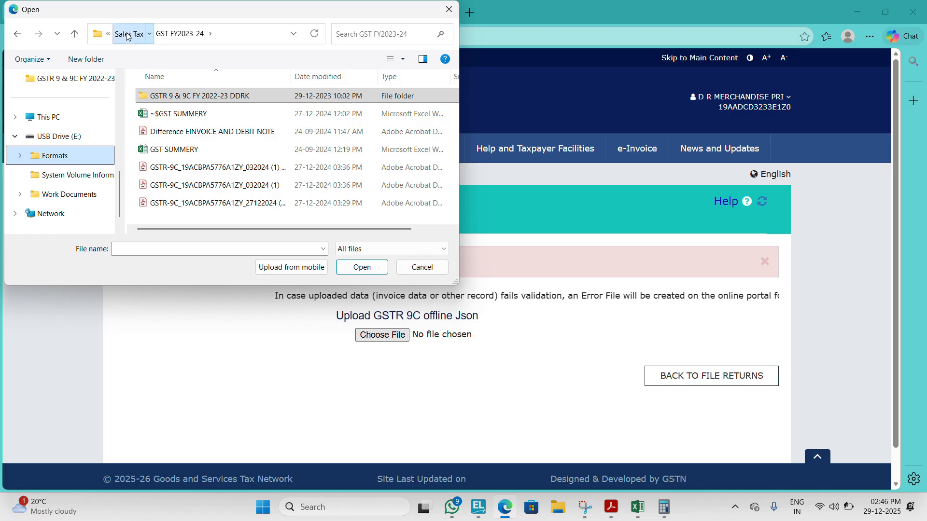
{"action": "left_click", "coordinate": [128, 36]}
{"action": "left_click", "coordinate": [128, 37]}
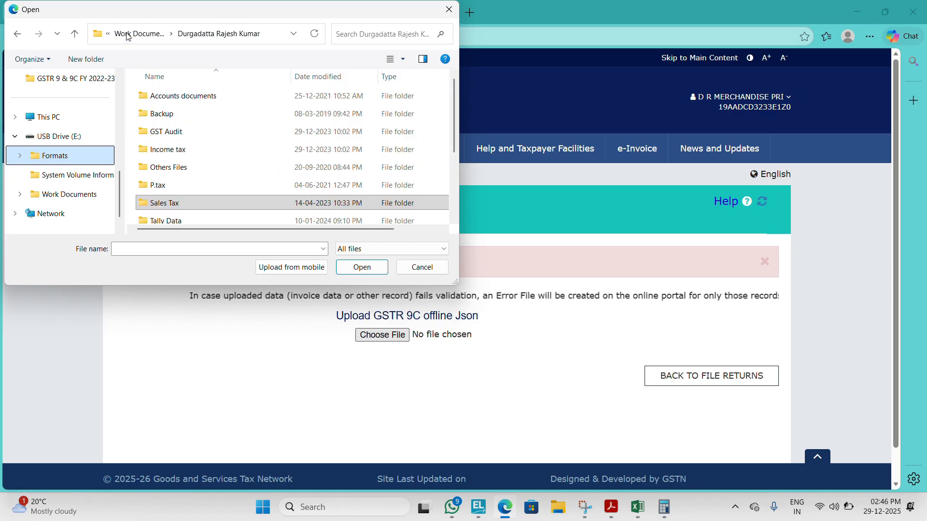
{"action": "left_click", "coordinate": [127, 37]}
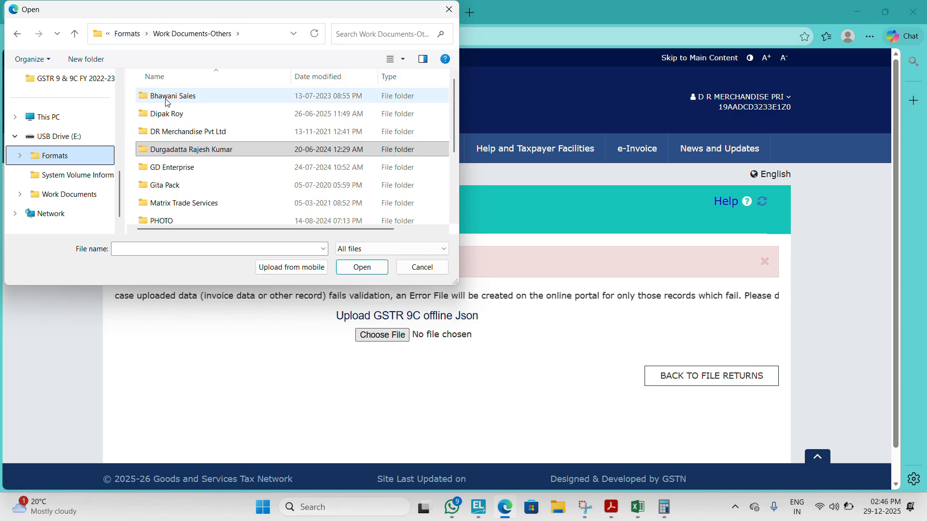
Step: Open the GST FY24-25 folder within Sales Tax of the DR Merchandise Pvt Ltd folder
{"action": "double_click", "coordinate": [178, 134]}
{"action": "key", "text": "s"}
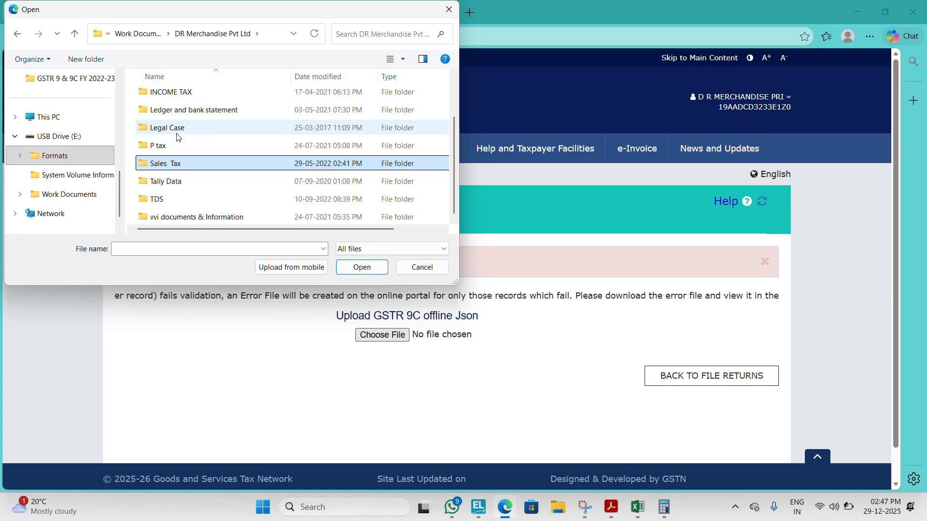
{"action": "key", "text": "Return"}
{"action": "key", "text": "Down"}
{"action": "key", "text": "Down"}
{"action": "key", "text": "Down"}
{"action": "key", "text": "Down"}
{"action": "key", "text": "Down"}
{"action": "key", "text": "Down"}
{"action": "key", "text": "Down"}
{"action": "key", "text": "Down"}
{"action": "key", "text": "Down"}
{"action": "key", "text": "Down"}
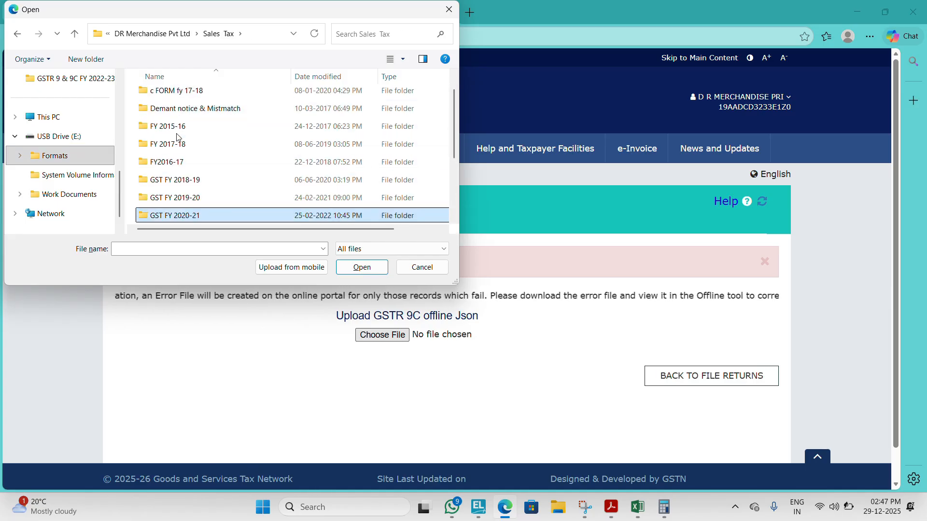
{"action": "key", "text": "Down"}
Step: Open the GST9 & 9C folder and its GSTR9C subfolder
{"action": "key", "text": "Down"}
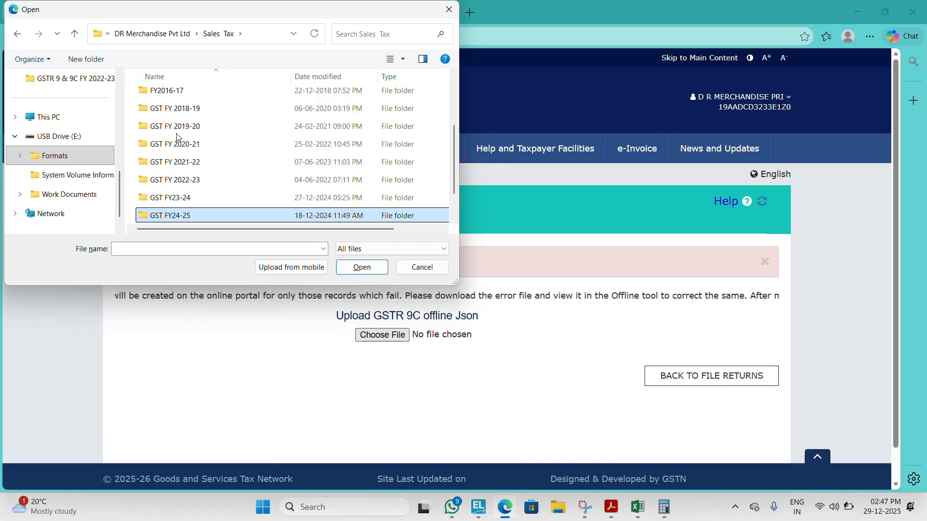
{"action": "key", "text": "Return"}
{"action": "key", "text": "Down"}
Step: Find the generated R9C_Output JSON file in the GSTR9C folder and upload it to the portal
{"action": "key", "text": "Down"}
{"action": "key", "text": "Up"}
{"action": "key", "text": "Up"}
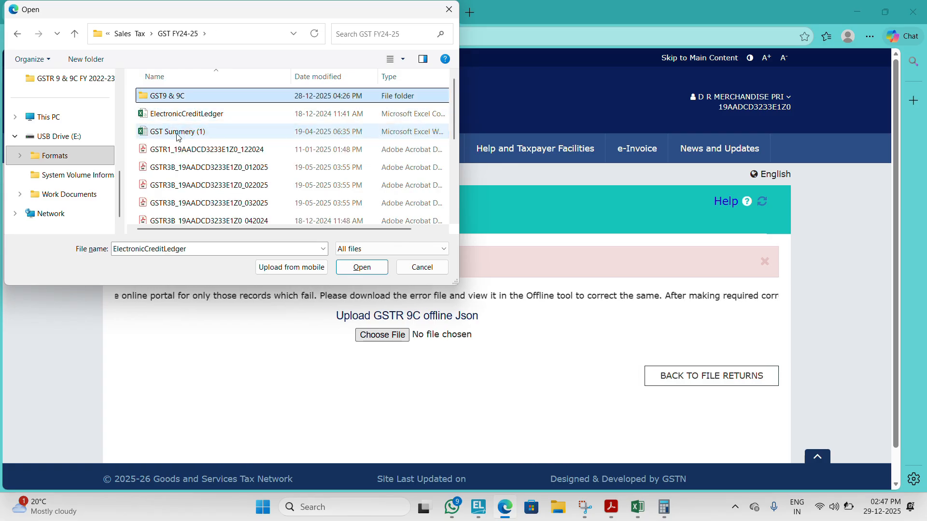
{"action": "key", "text": "Return"}
{"action": "key", "text": "Down"}
{"action": "key", "text": "Down"}
{"action": "key", "text": "Return"}
{"action": "key", "text": "Down"}
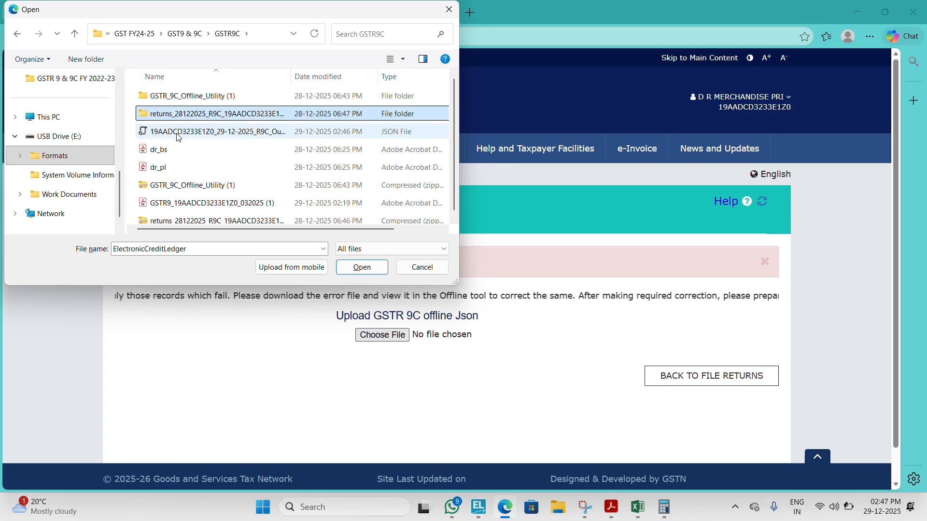
{"action": "key", "text": "Down"}
{"action": "key", "text": "Down"}
{"action": "key", "text": "Down"}
{"action": "key", "text": "Down"}
{"action": "key", "text": "Down"}
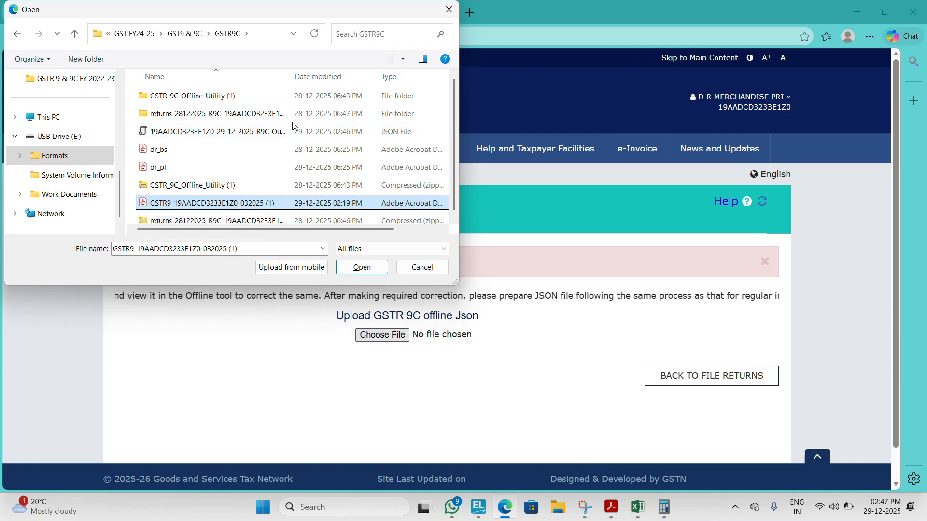
{"action": "double_click", "coordinate": [271, 131]}
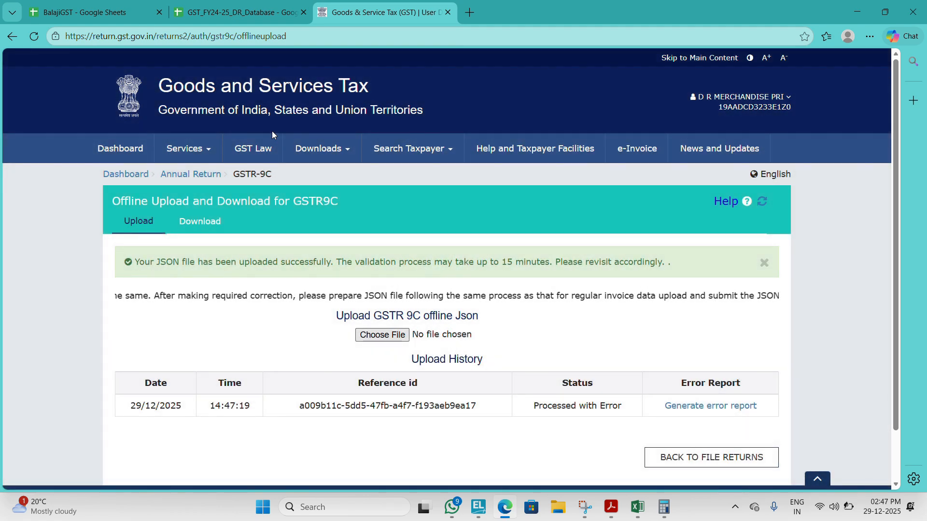
Step: Request the error report for the uploaded GSTR-9C JSON and go back to the file returns page
{"action": "left_click", "coordinate": [701, 408]}
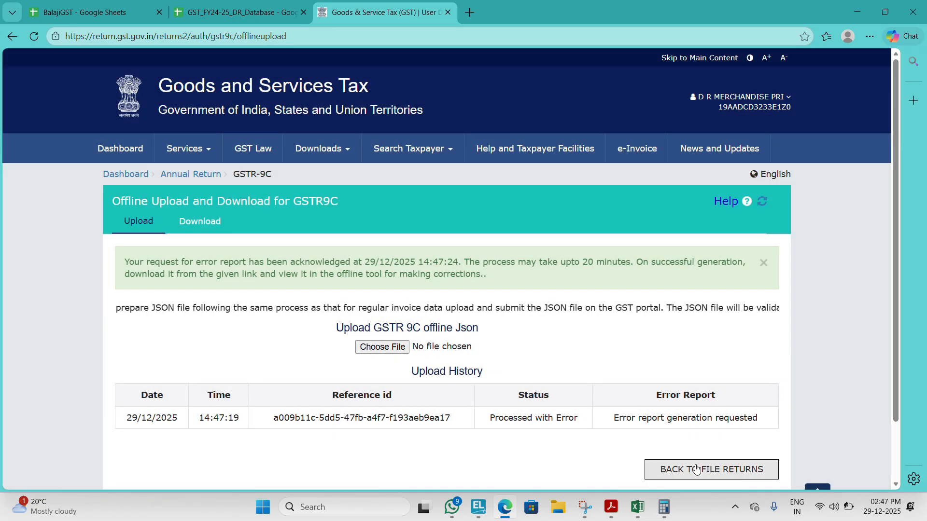
{"action": "left_click", "coordinate": [700, 465]}
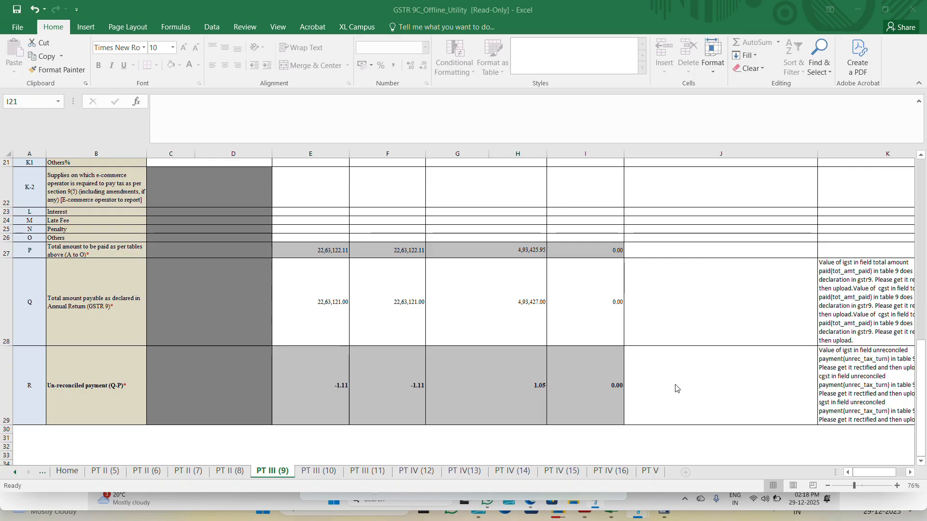
Step: Compare the Table 9 amounts and error remarks in the offline utility with the tax paid details in the GSTR-9 PDF
{"action": "key", "text": "alt+Tab"}
{"action": "key", "text": "alt+Tab"}
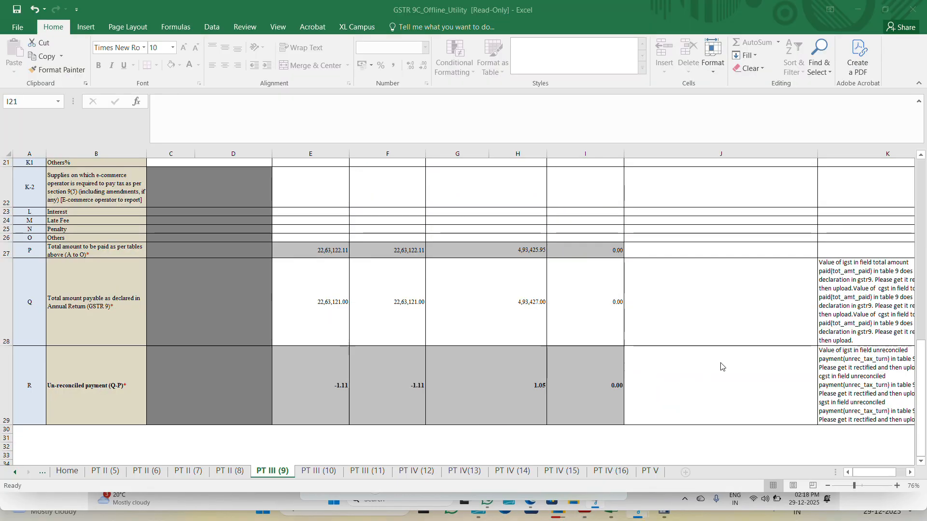
{"action": "key", "text": "alt+Tab"}
{"action": "key", "text": "alt+Tab"}
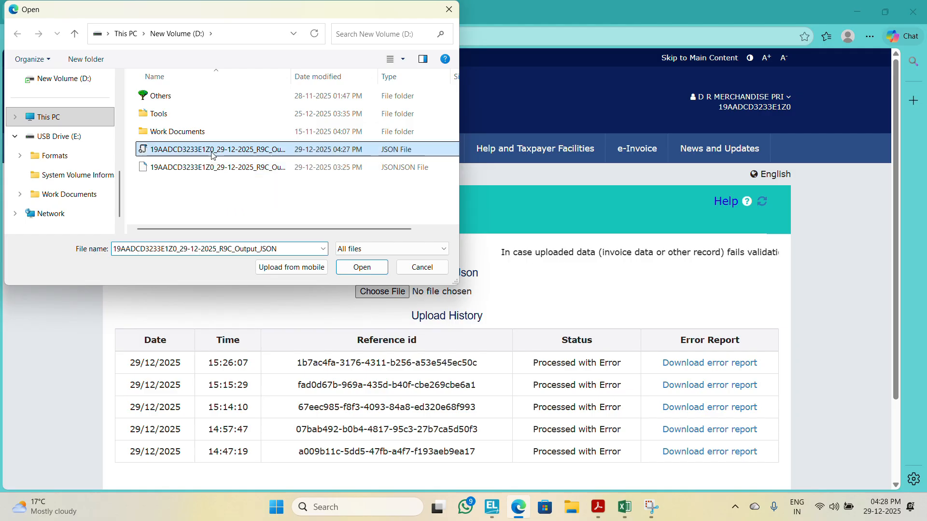
{"action": "double_click", "coordinate": [213, 155]}
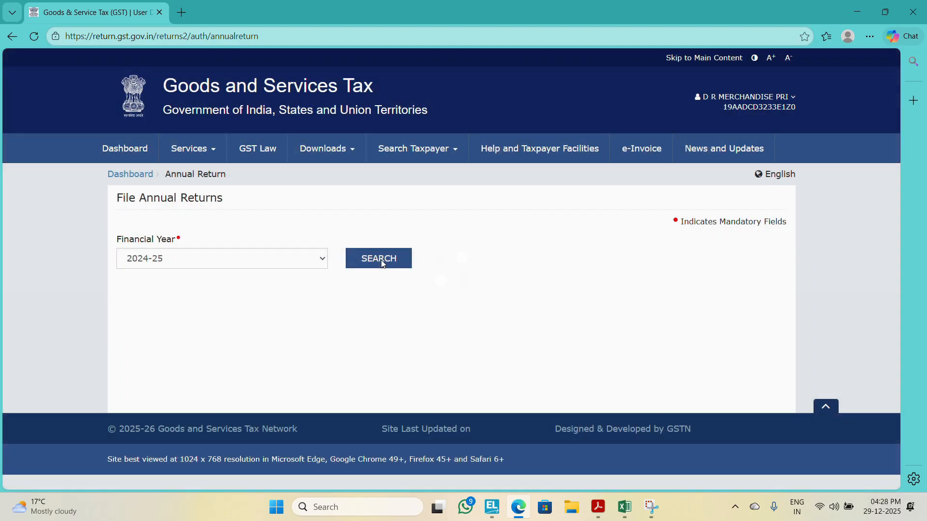
Step: Search the annual returns for 2024-25 and open the GSTR-9C offline upload page to check the upload history
{"action": "left_click", "coordinate": [381, 261]}
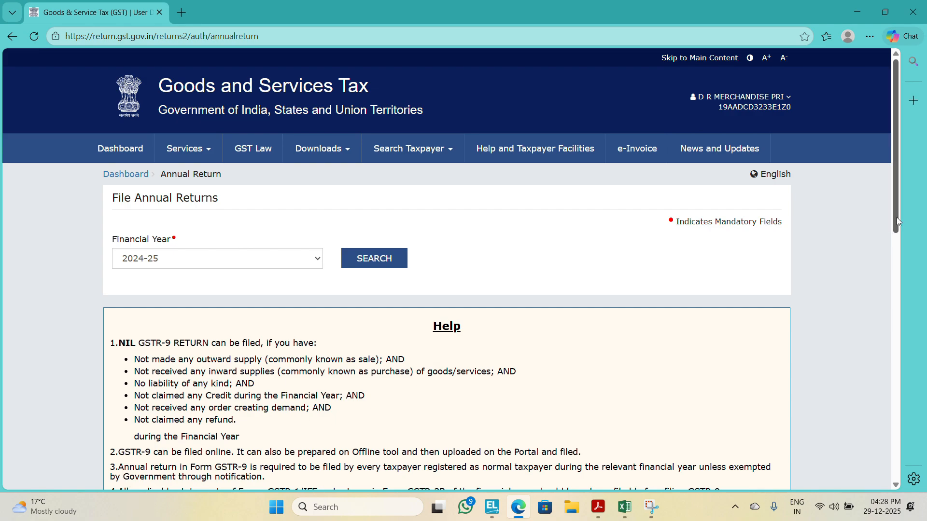
{"action": "left_click_drag", "start_coordinate": [895, 217], "coordinate": [885, 407]}
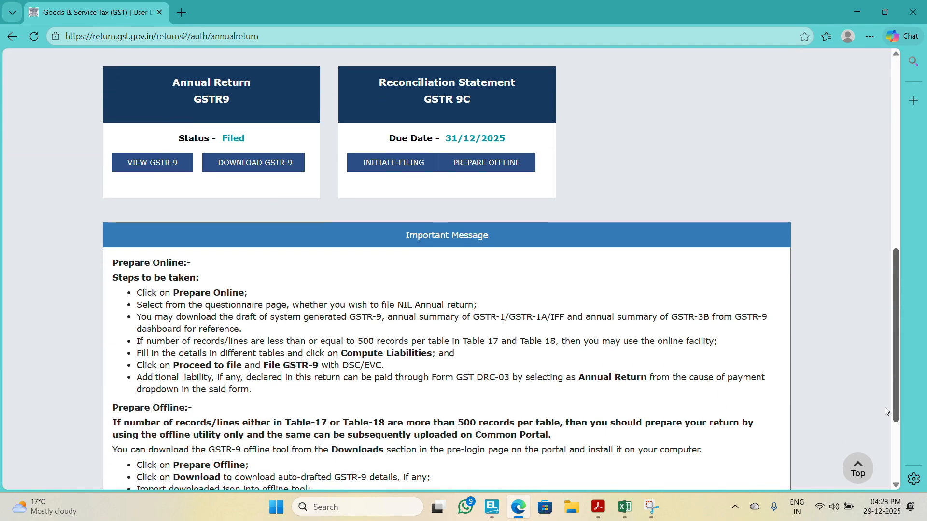
{"action": "left_click", "coordinate": [498, 163]}
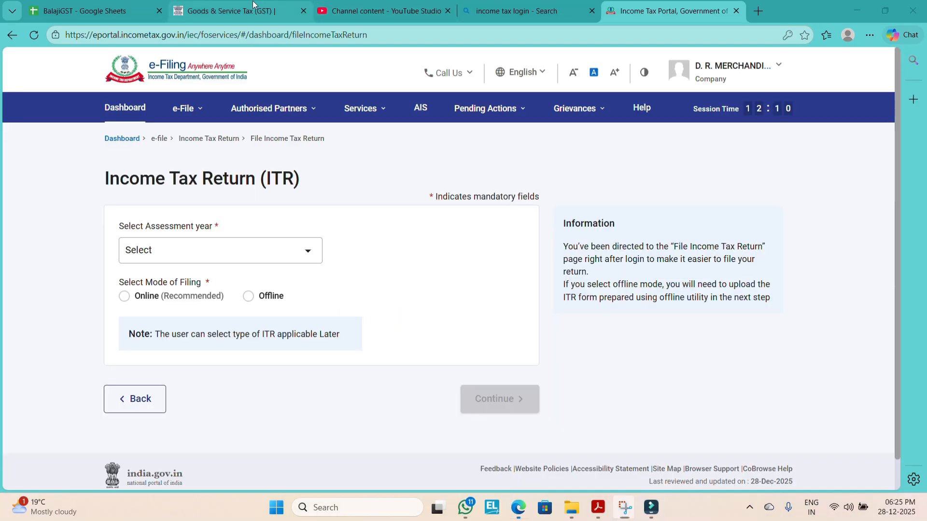
Step: From the GSTR-9C dashboard, open the system-computed summary PDF based on GSTR-9
{"action": "left_click", "coordinate": [297, 11]}
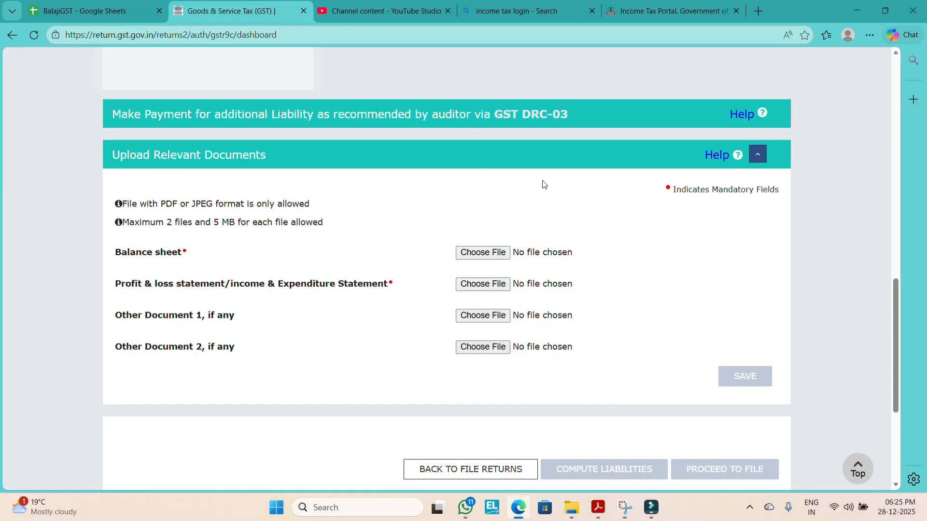
{"action": "left_click_drag", "start_coordinate": [896, 316], "coordinate": [887, 214]}
{"action": "left_click", "coordinate": [717, 248]}
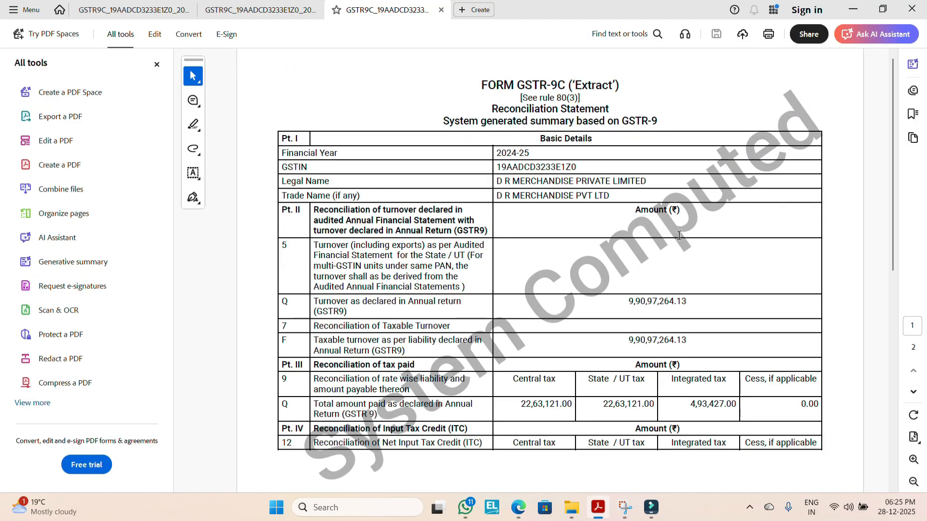
Step: Switch to the Income Tax Portal's File Income Tax Return page in the browser
{"action": "key", "text": "alt+Tab"}
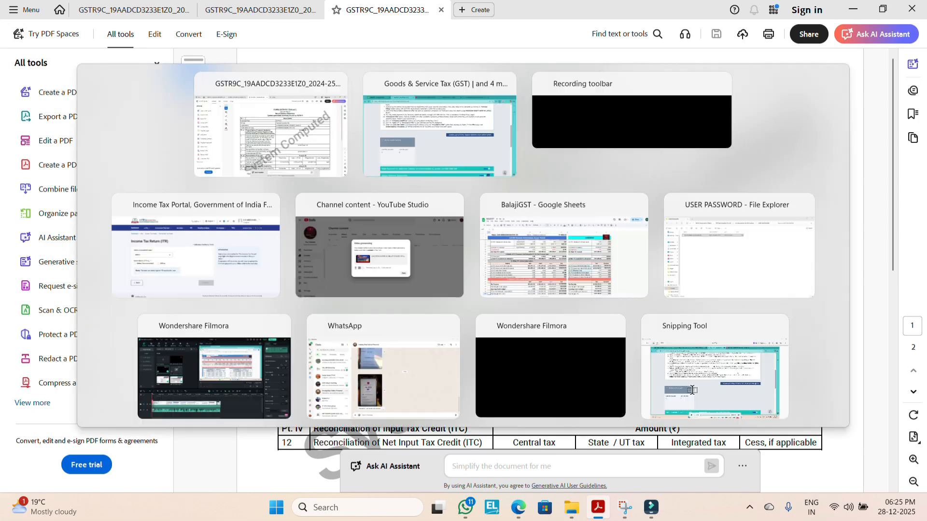
{"action": "left_click", "coordinate": [673, 4]}
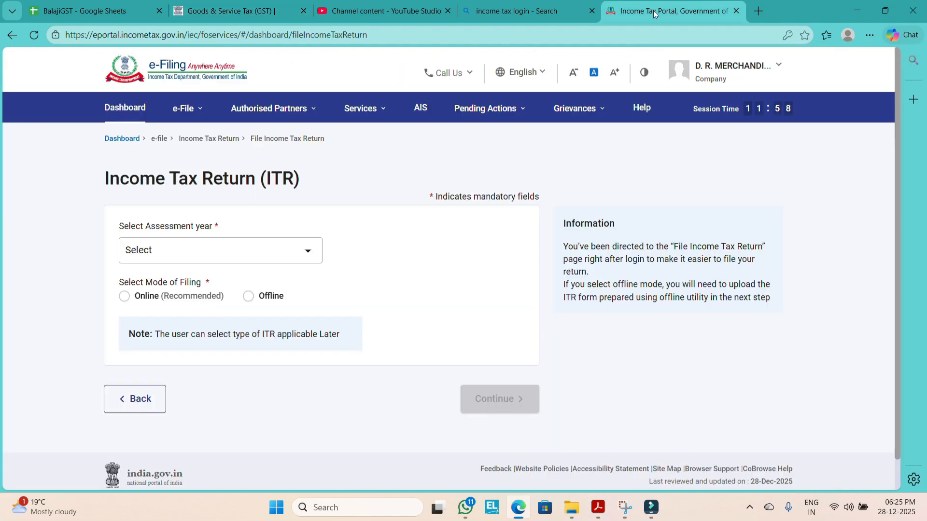
Step: Open the company's filed income tax forms and show the Form 3CA-3CD audit report for A.Y. 2025-26
{"action": "left_click", "coordinate": [184, 110]}
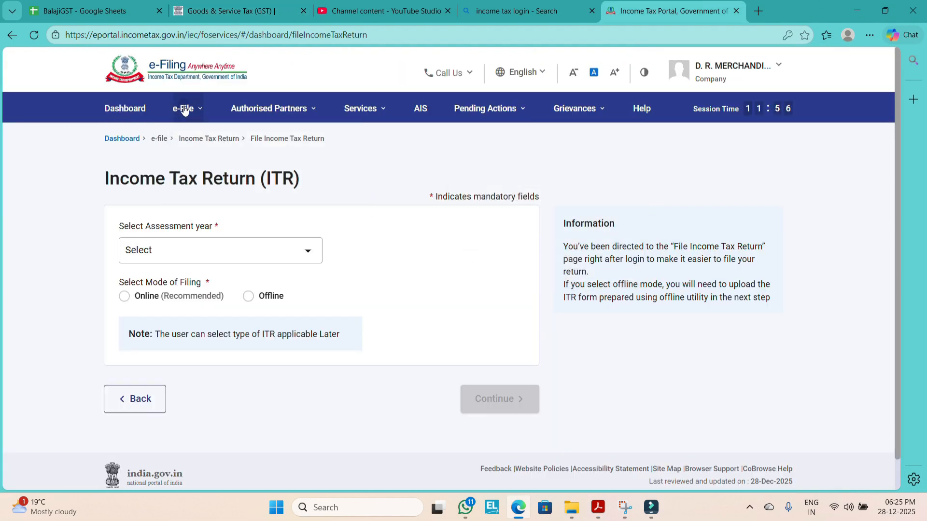
{"action": "left_click", "coordinate": [184, 109]}
{"action": "mouse_move", "coordinate": [201, 173]}
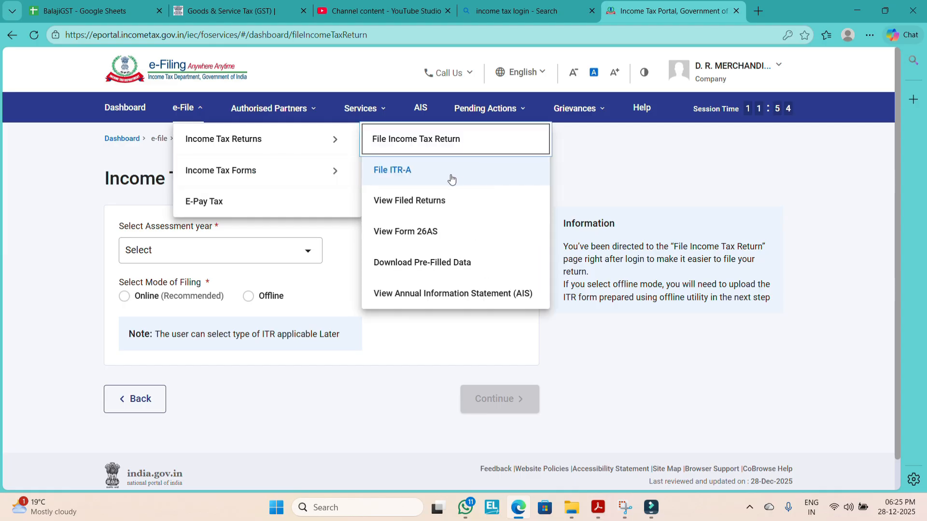
{"action": "left_click", "coordinate": [422, 211]}
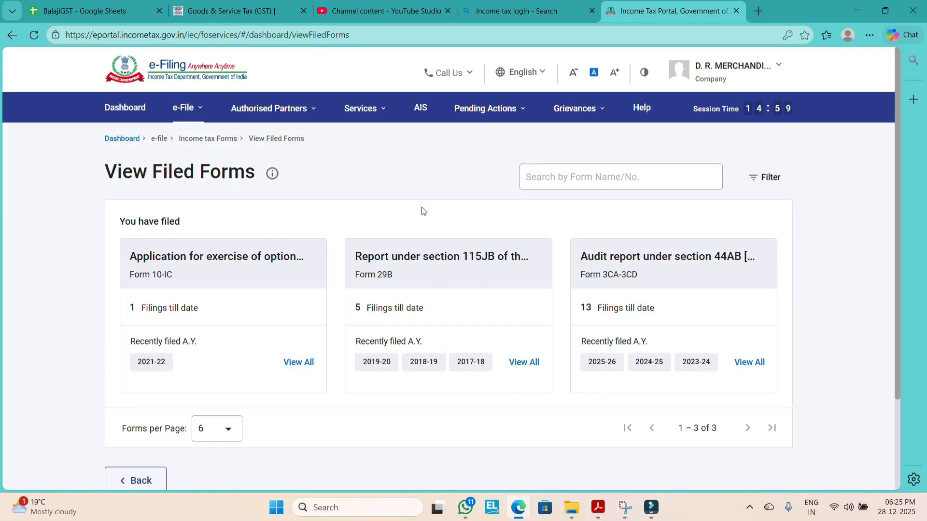
{"action": "left_click", "coordinate": [606, 367]}
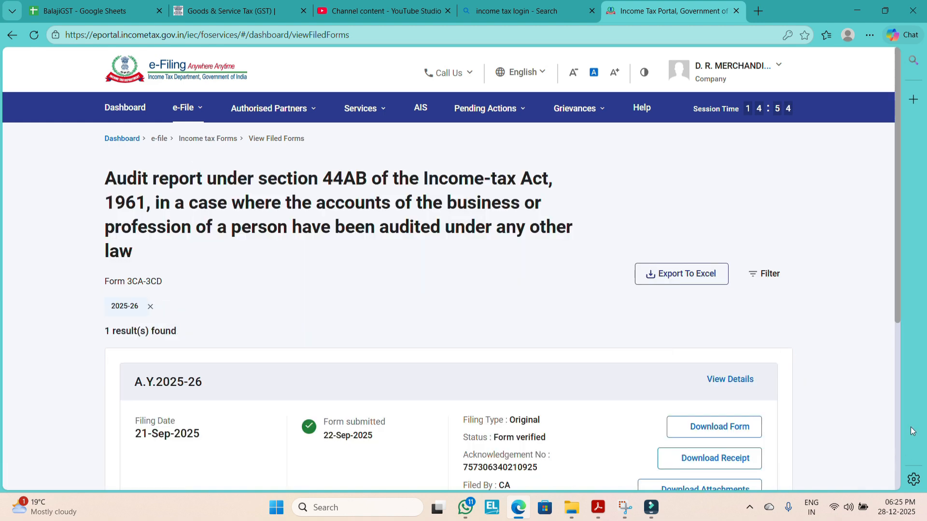
Step: Download the attachments dr_bs.pdf and dr_pl.pdf from the A.Y. 2025-26 audit report, closing the opened PDFs and the attachments dialog
{"action": "left_click_drag", "start_coordinate": [898, 304], "coordinate": [901, 357]}
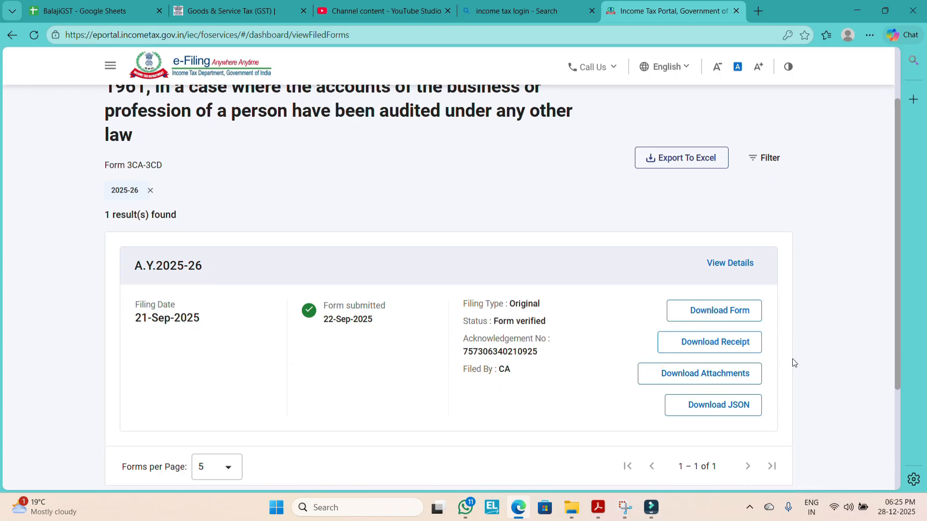
{"action": "left_click", "coordinate": [742, 377]}
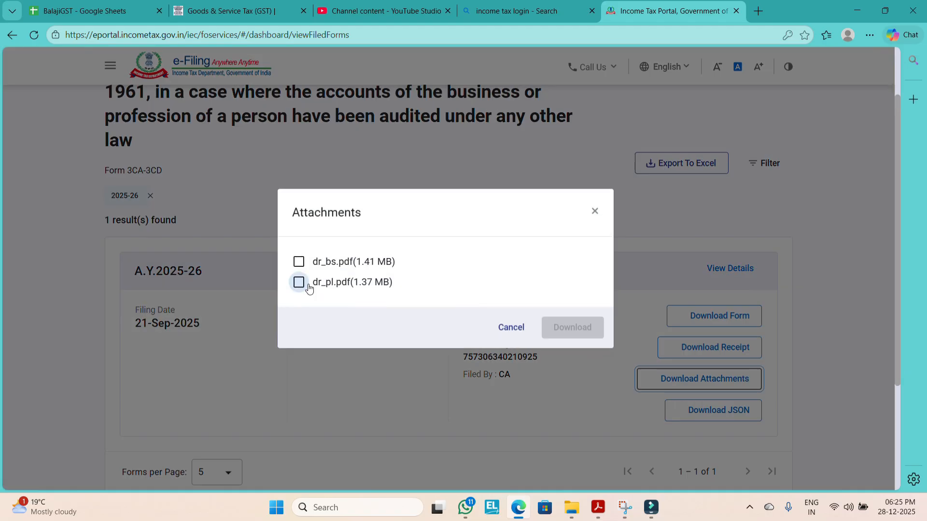
{"action": "left_click", "coordinate": [299, 265]}
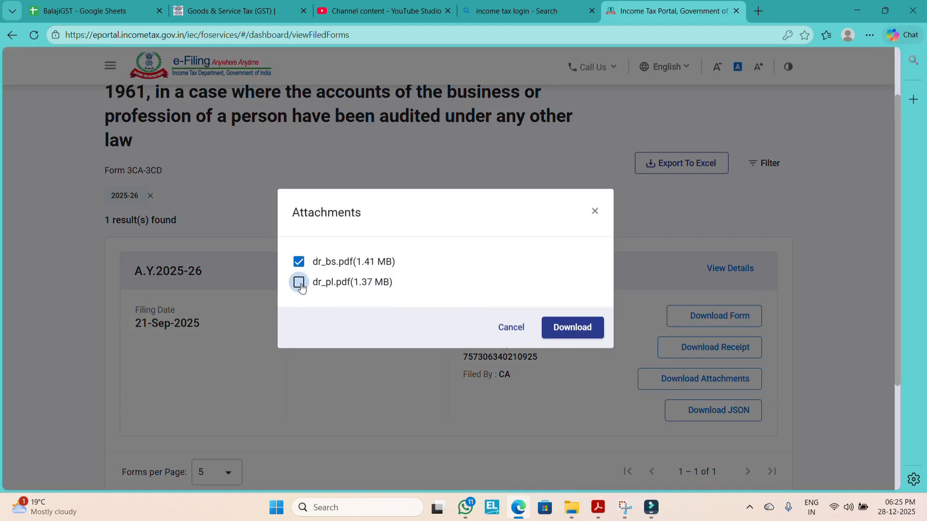
{"action": "left_click", "coordinate": [555, 331]}
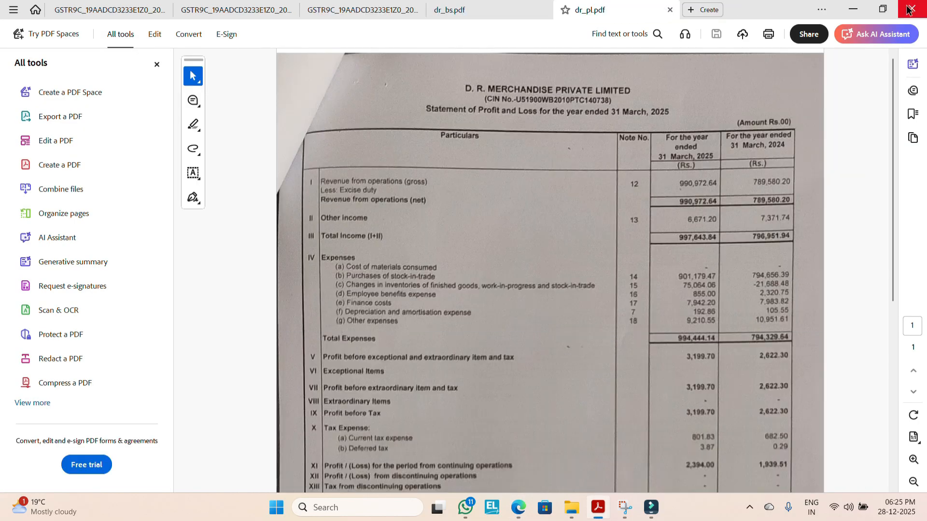
{"action": "left_click", "coordinate": [910, 9]}
{"action": "left_click", "coordinate": [391, 276]}
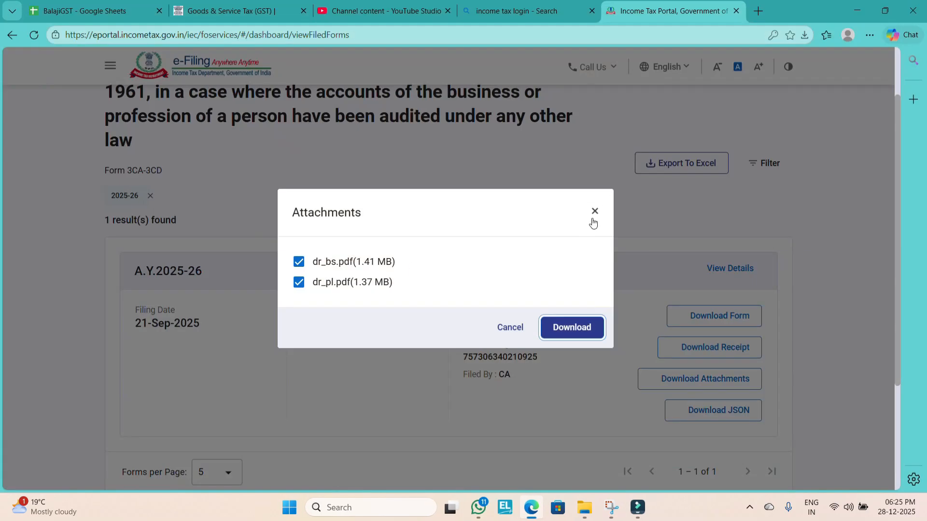
{"action": "left_click", "coordinate": [594, 216]}
Step: Show the downloaded dr_pl.pdf in its Downloads folder and select it together with dr_bs.pdf for copying
{"action": "left_click", "coordinate": [870, 35]}
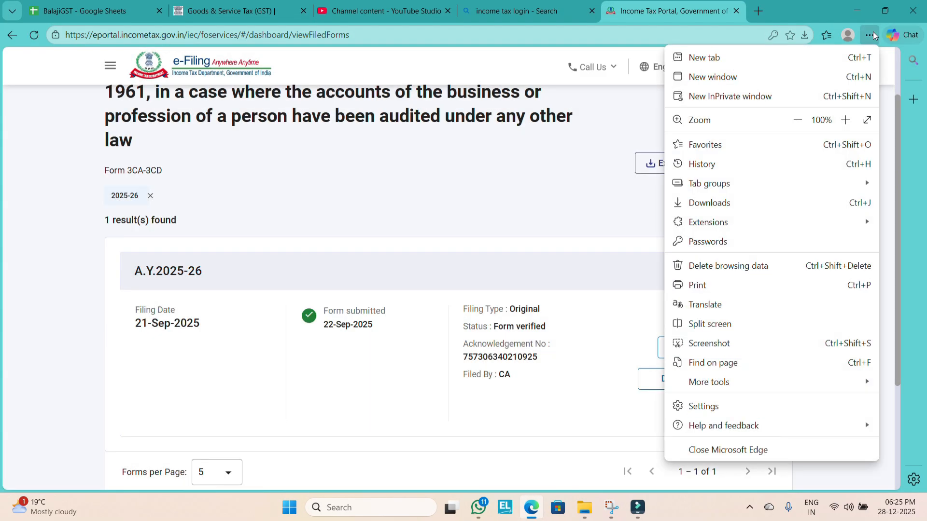
{"action": "left_click", "coordinate": [729, 205]}
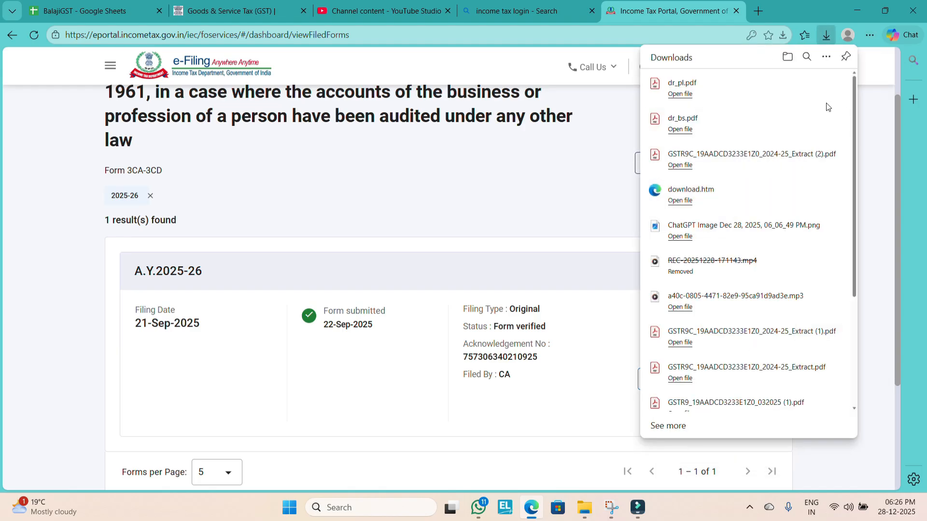
{"action": "left_click", "coordinate": [821, 83]}
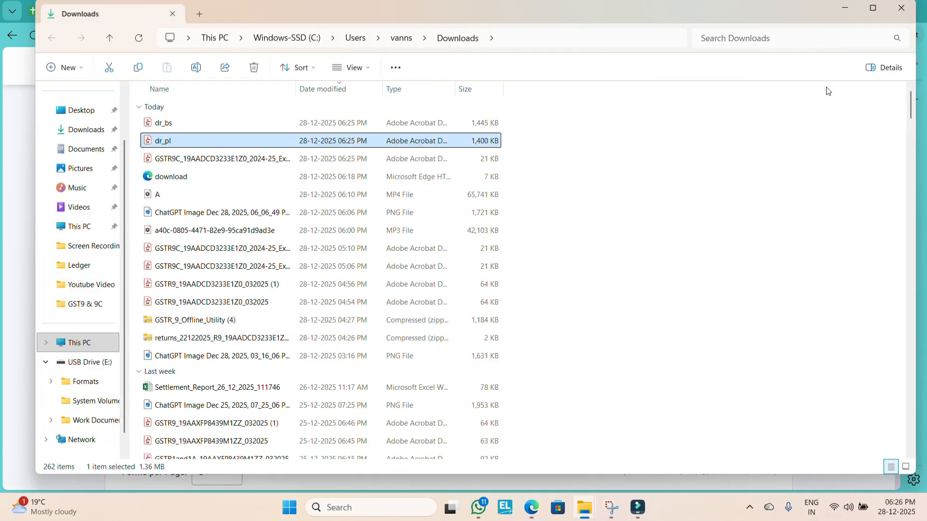
{"action": "key", "text": "shift+Up"}
Step: Switch to the other File Explorer window and paste the copied PDFs into DR Merchandise Pvt Ltd's INCOME TAX > FY2024-25 folder
{"action": "key", "text": "alt+Tab"}
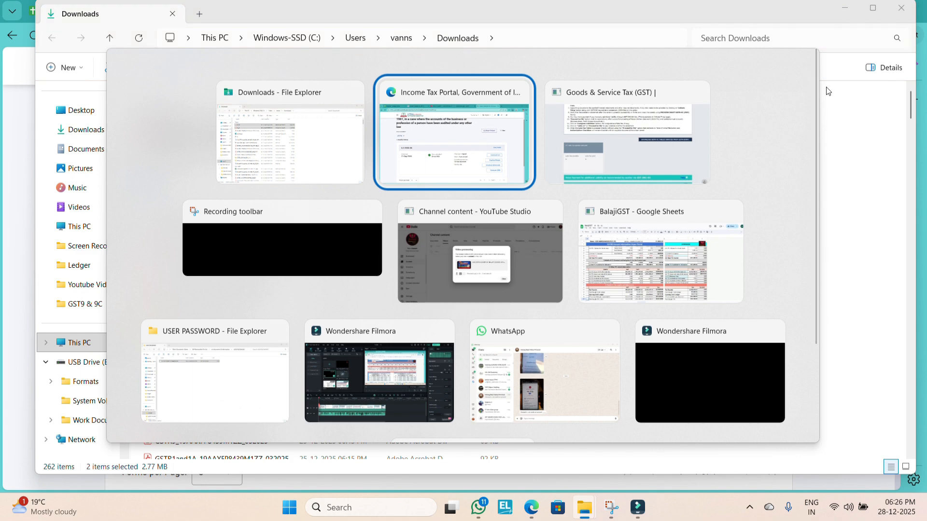
{"action": "key", "text": "alt+Tab"}
{"action": "key", "text": "alt+Tab"}
{"action": "key", "text": "alt+Tab"}
{"action": "key", "text": "alt+Tab"}
{"action": "key", "text": "alt+Tab"}
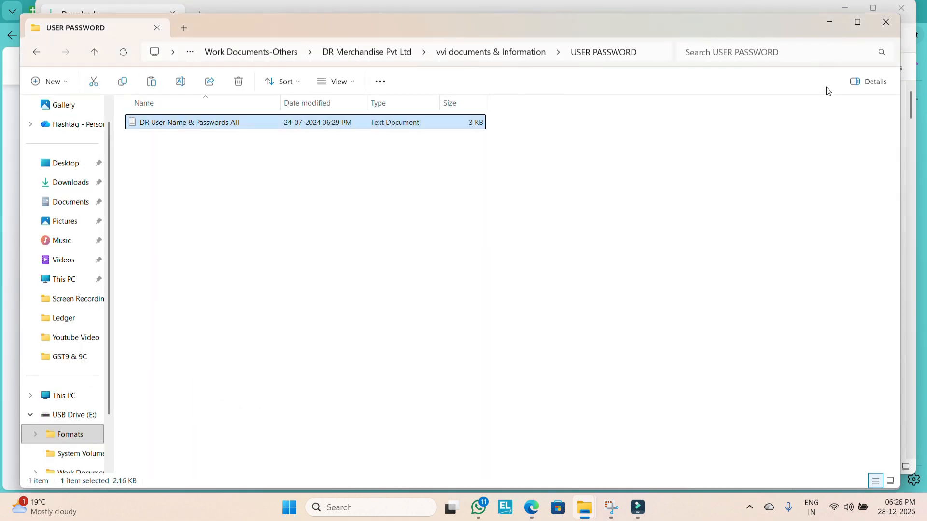
{"action": "left_click", "coordinate": [381, 60]}
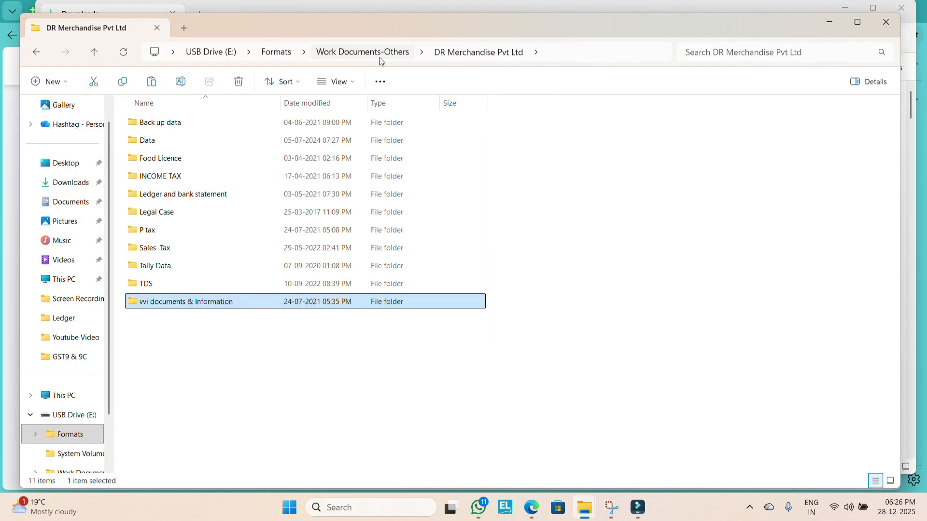
{"action": "key", "text": "Up"}
{"action": "key", "text": "Up"}
{"action": "key", "text": "Up"}
{"action": "key", "text": "Up"}
{"action": "key", "text": "Up"}
{"action": "key", "text": "Up"}
{"action": "key", "text": "Up"}
{"action": "key", "text": "Return"}
{"action": "key", "text": "Down"}
{"action": "key", "text": "Down"}
{"action": "key", "text": "Down"}
{"action": "key", "text": "Down"}
{"action": "key", "text": "Down"}
{"action": "key", "text": "Down"}
{"action": "key", "text": "Down"}
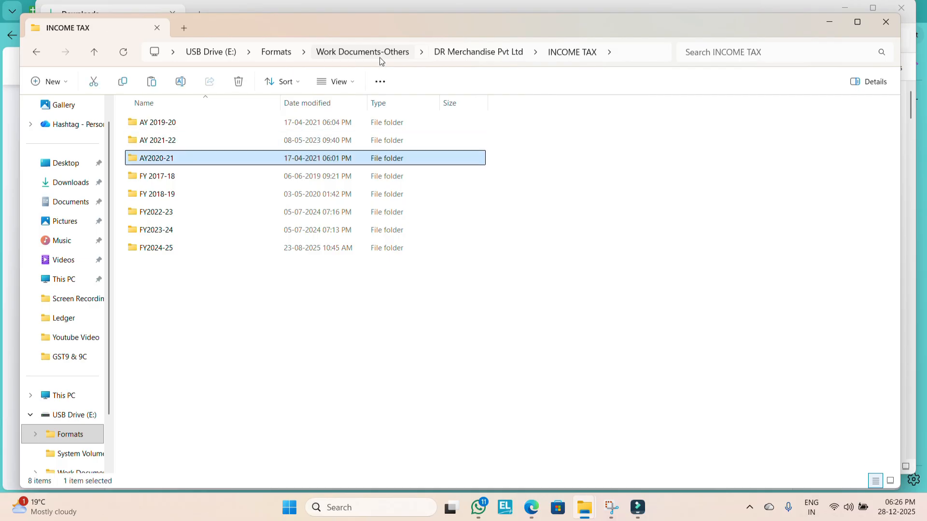
{"action": "key", "text": "Return"}
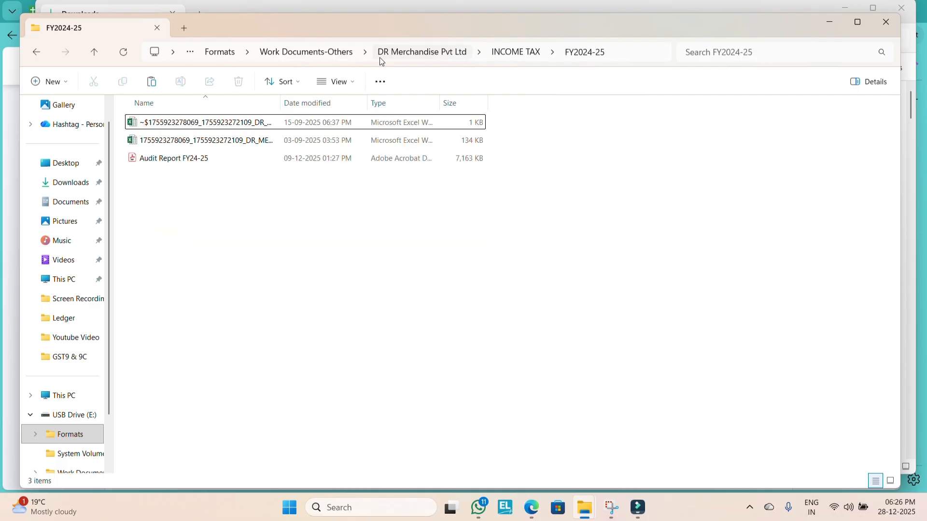
{"action": "key", "text": "ctrl+v"}
Step: On the GST portal's GSTR-9C dashboard, upload dr_bs.pdf as the balance sheet and dr_pl.pdf as the profit and loss statement
{"action": "key", "text": "alt+Tab"}
{"action": "key", "text": "Tab"}
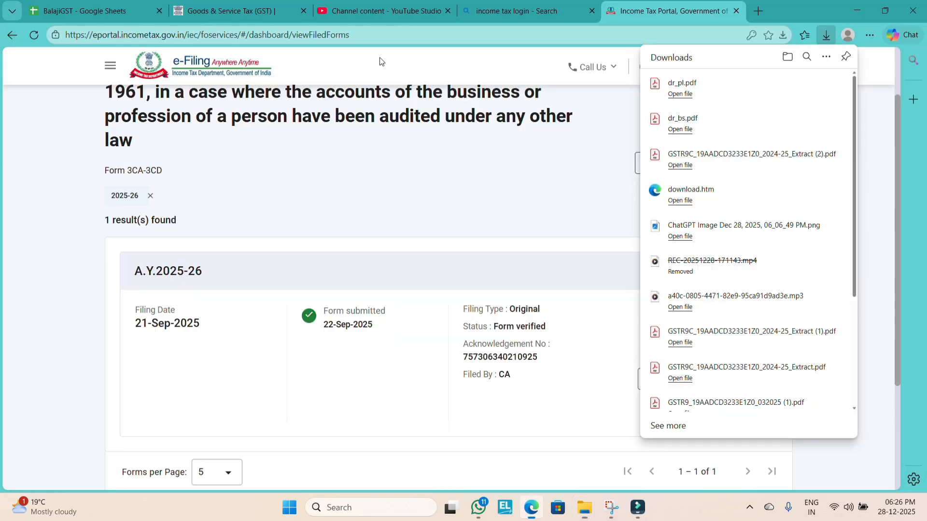
{"action": "left_click", "coordinate": [345, 5]}
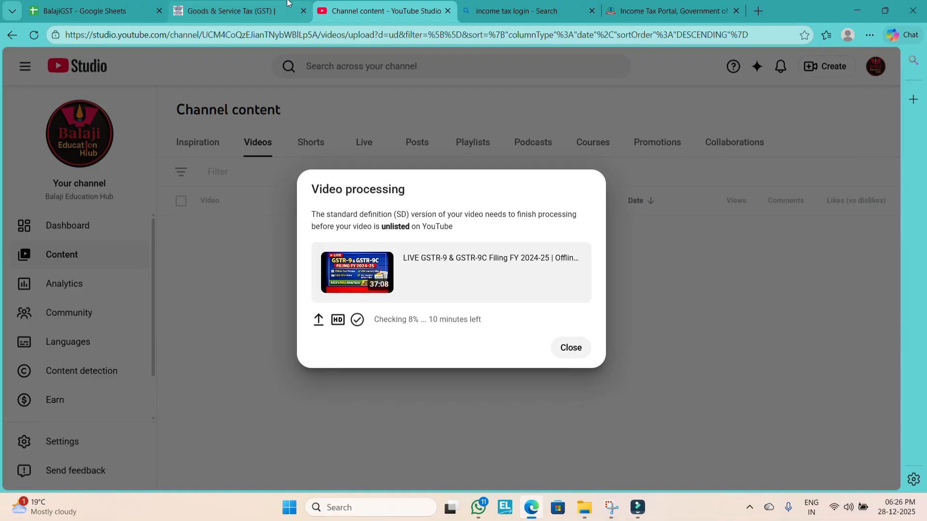
{"action": "left_click", "coordinate": [237, 3]}
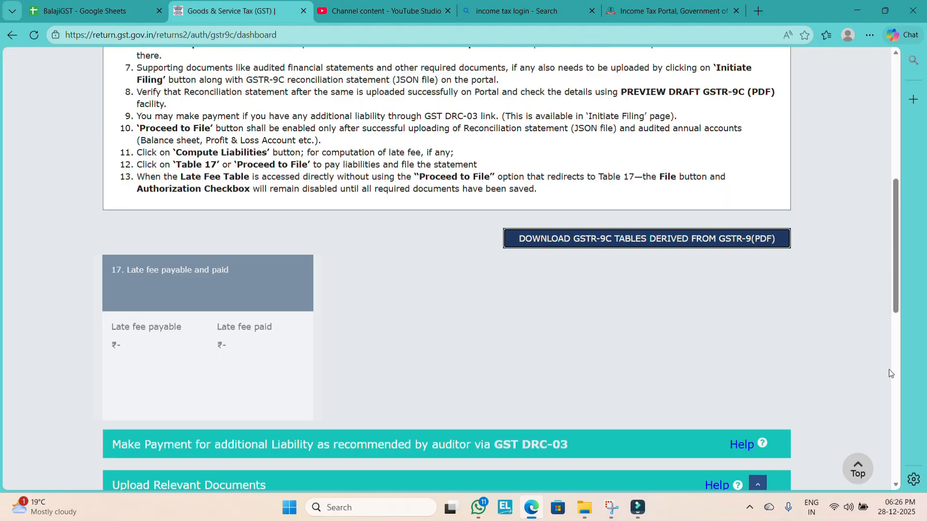
{"action": "left_click", "coordinate": [897, 379]}
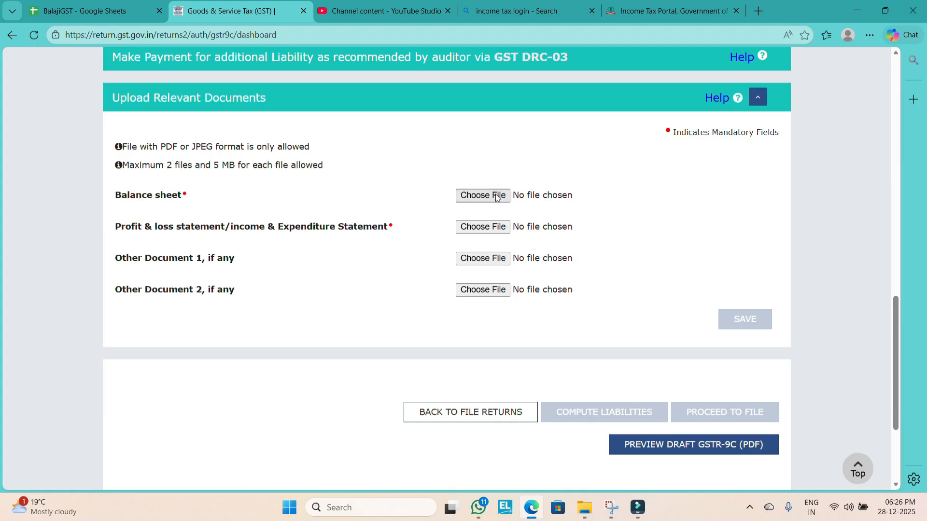
{"action": "left_click", "coordinate": [497, 196]}
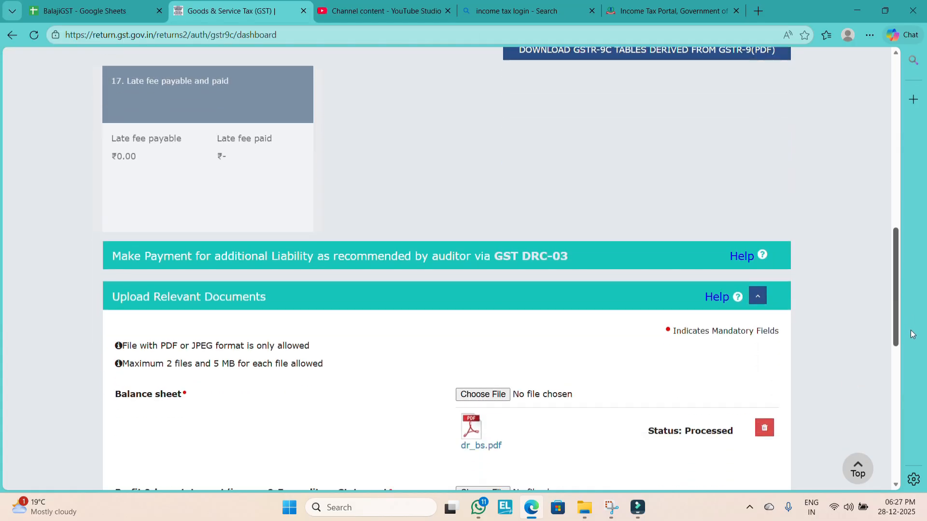
Step: Generate the draft GSTR-9C PDF preview from the dashboard, open the downloaded file and look through its tables
{"action": "left_click_drag", "start_coordinate": [911, 333], "coordinate": [923, 435]}
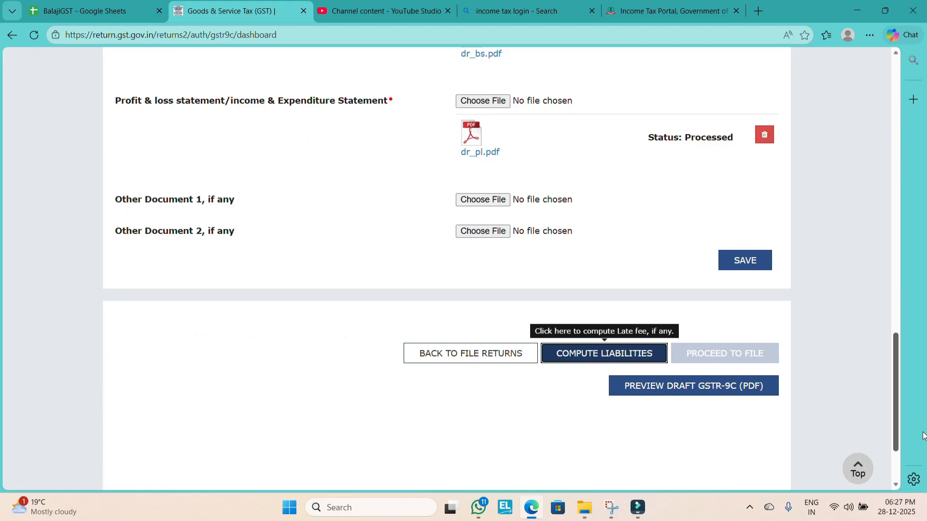
{"action": "left_click", "coordinate": [744, 387]}
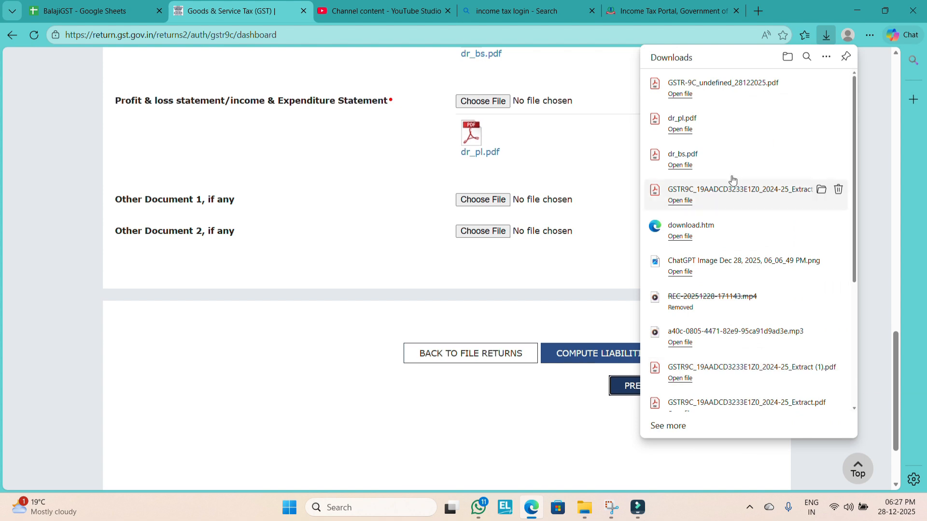
{"action": "left_click", "coordinate": [718, 85]}
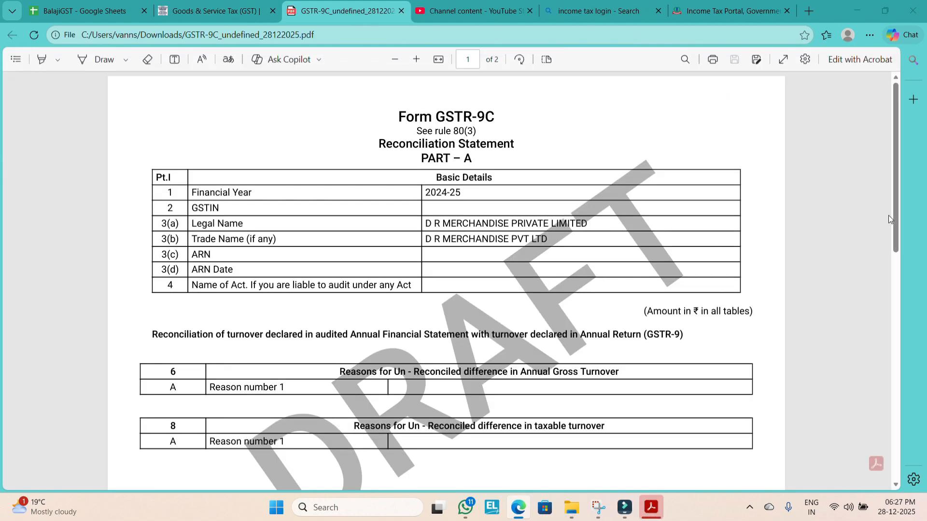
{"action": "left_click_drag", "start_coordinate": [891, 217], "coordinate": [872, 304]}
Step: Return to the GSTR-9C dashboard and review the filing instructions, the late fee section and the uploaded documents
{"action": "left_click", "coordinate": [186, 3]}
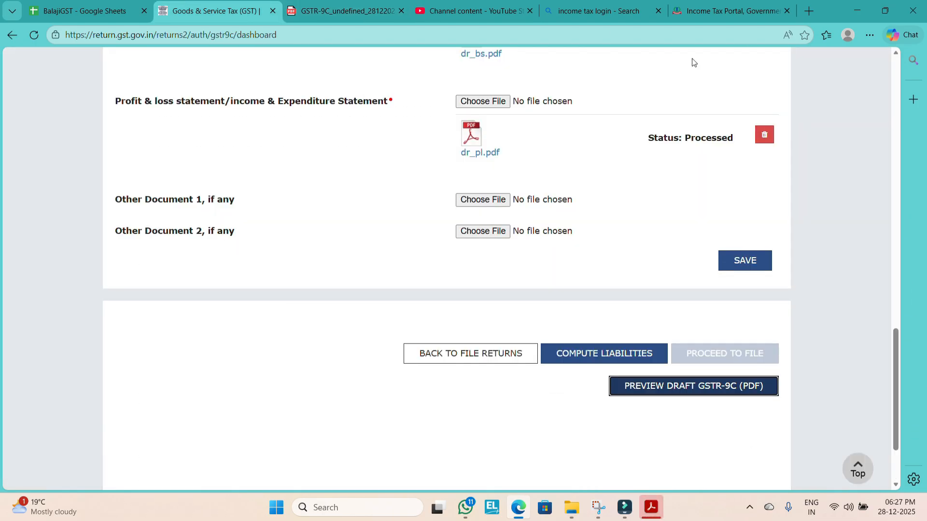
{"action": "scroll", "coordinate": [897, 142], "scroll_direction": "up", "scroll_amount": 8}
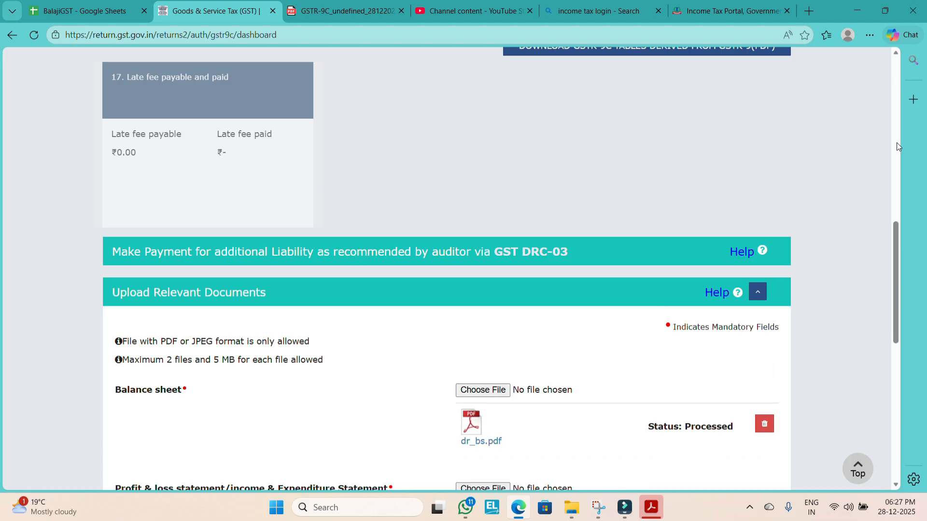
{"action": "left_click", "coordinate": [896, 143]}
{"action": "left_click_drag", "start_coordinate": [898, 223], "coordinate": [895, 294]}
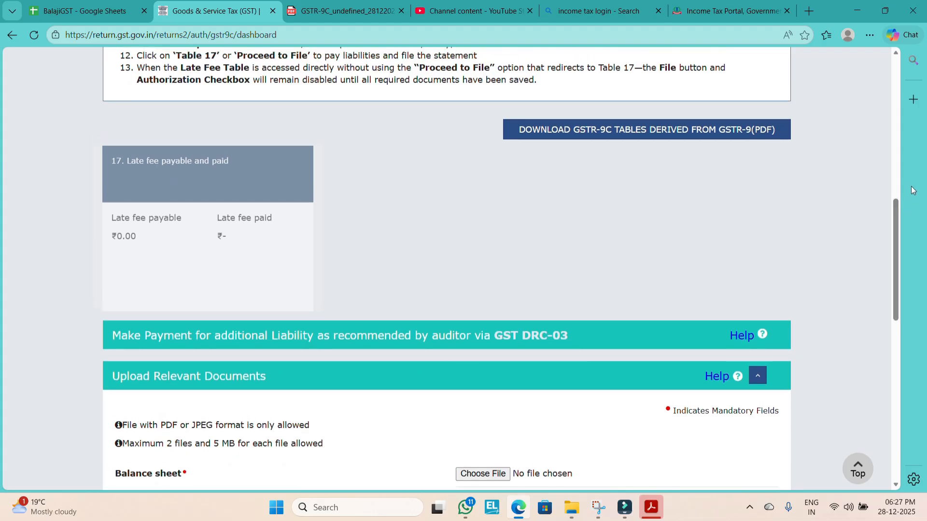
{"action": "left_click_drag", "start_coordinate": [895, 233], "coordinate": [883, 411]}
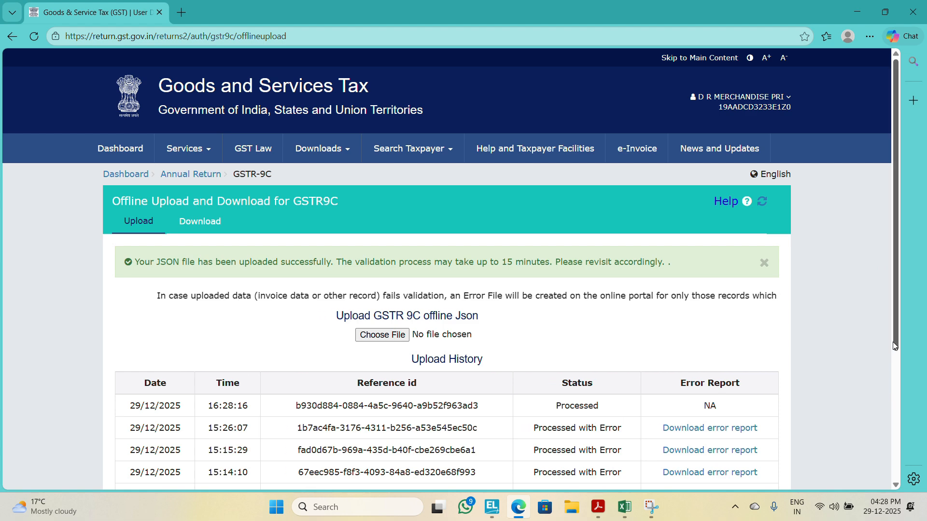
Step: Check the GSTR-9C JSON upload history, go back to file returns and search the annual returns for 2024-25
{"action": "scroll", "coordinate": [756, 413], "scroll_direction": "down", "scroll_amount": 4}
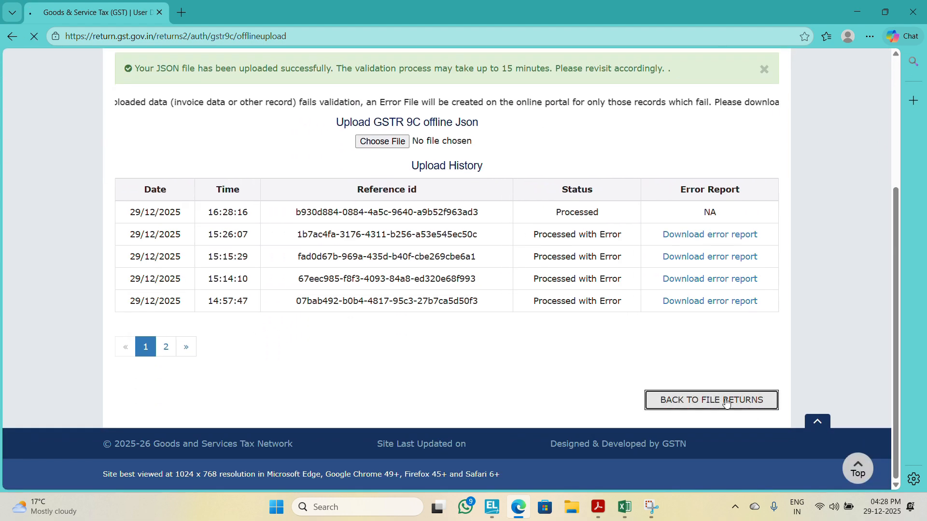
{"action": "left_click", "coordinate": [727, 401]}
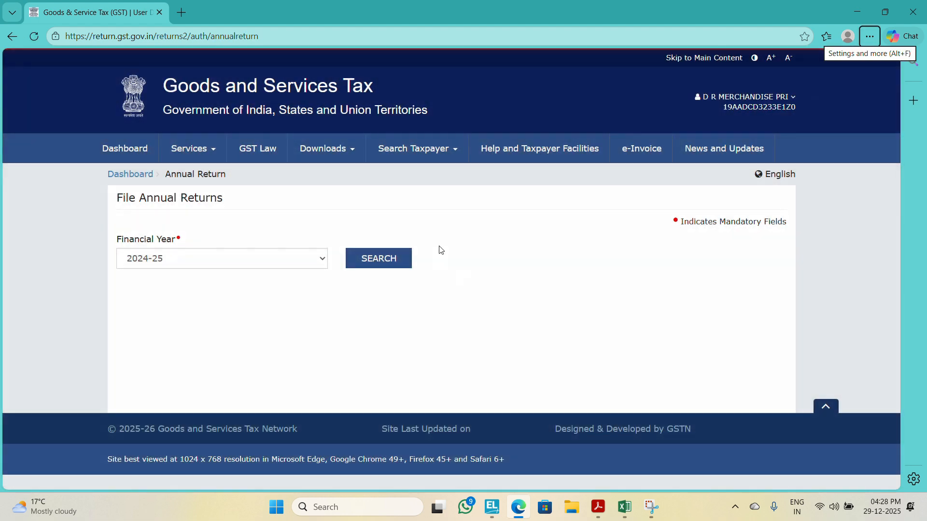
{"action": "left_click", "coordinate": [397, 261]}
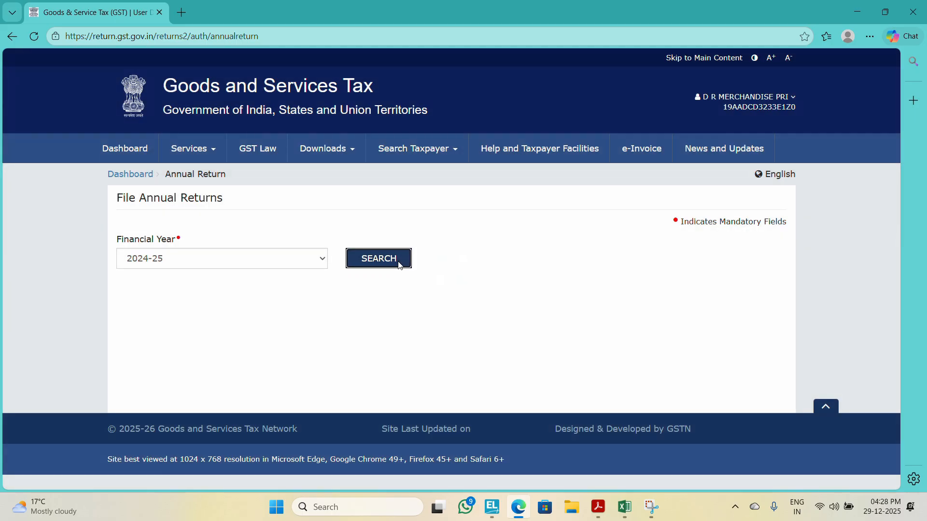
Step: Switch to the filed GSTR-9 PDF in Adobe Acrobat
{"action": "key", "text": "alt+Tab"}
{"action": "key", "text": "alt+Tab"}
{"action": "key", "text": "alt+Tab"}
{"action": "key", "text": "alt+Tab"}
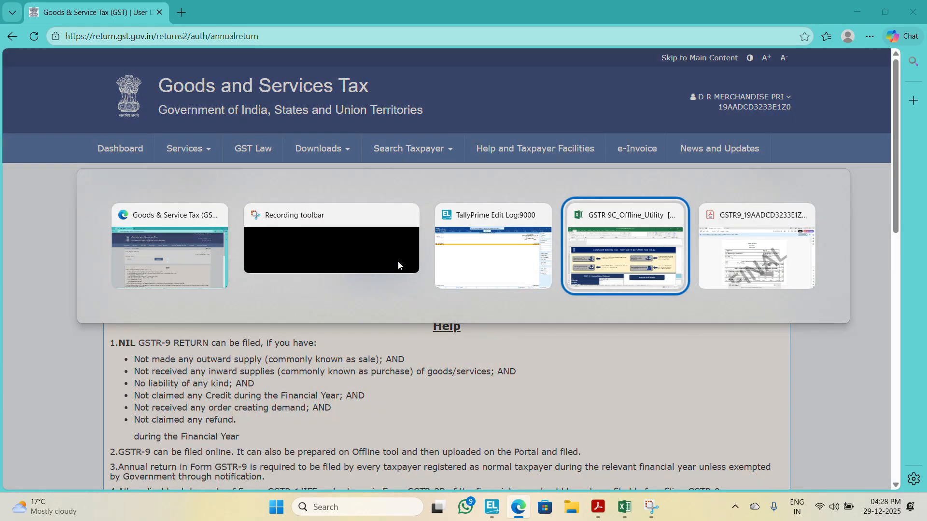
{"action": "key", "text": "alt+Tab"}
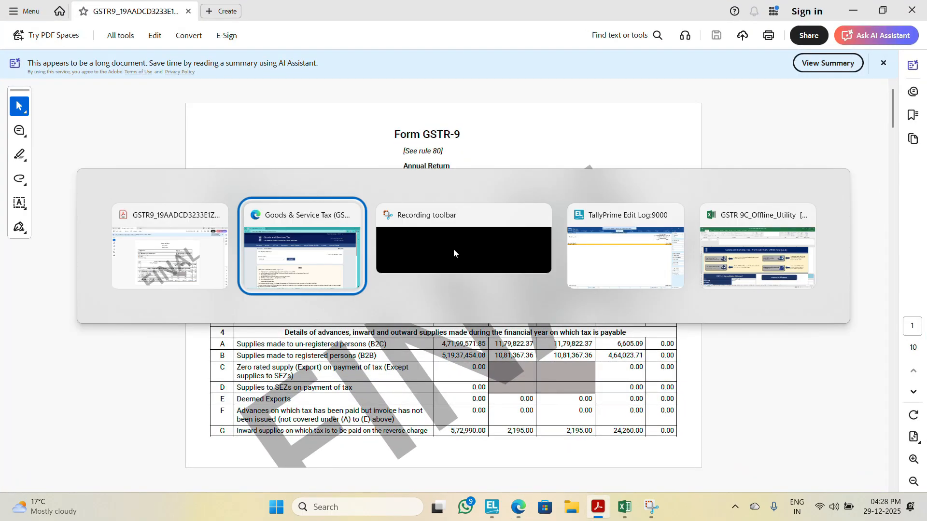
Step: Switch to the GST portal, open the GSTR-9C filing dashboard for 2024-25 and generate the draft GSTR-9C PDF preview
{"action": "key", "text": "alt+Tab"}
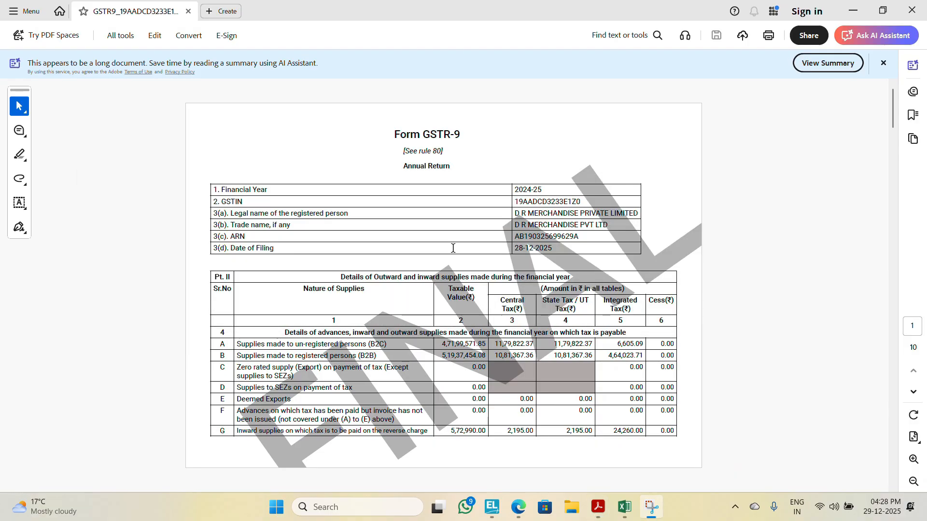
{"action": "key", "text": "alt+Tab"}
{"action": "key", "text": "alt+Tab"}
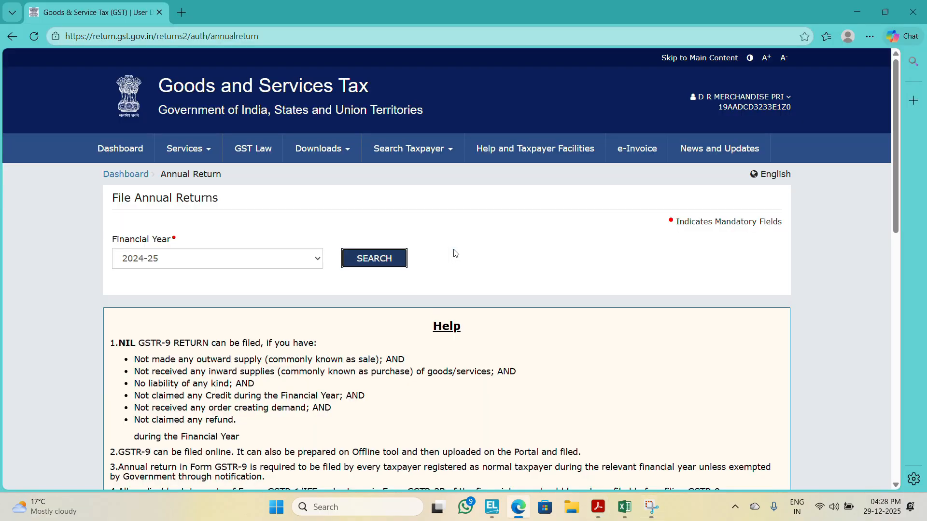
{"action": "left_click_drag", "start_coordinate": [896, 187], "coordinate": [862, 375]}
{"action": "left_click", "coordinate": [398, 166]}
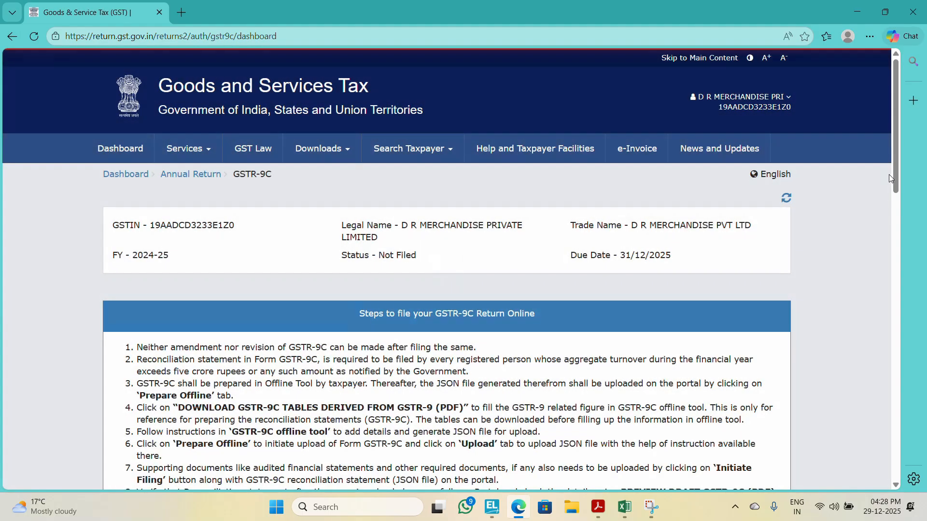
{"action": "left_click_drag", "start_coordinate": [896, 176], "coordinate": [885, 381]}
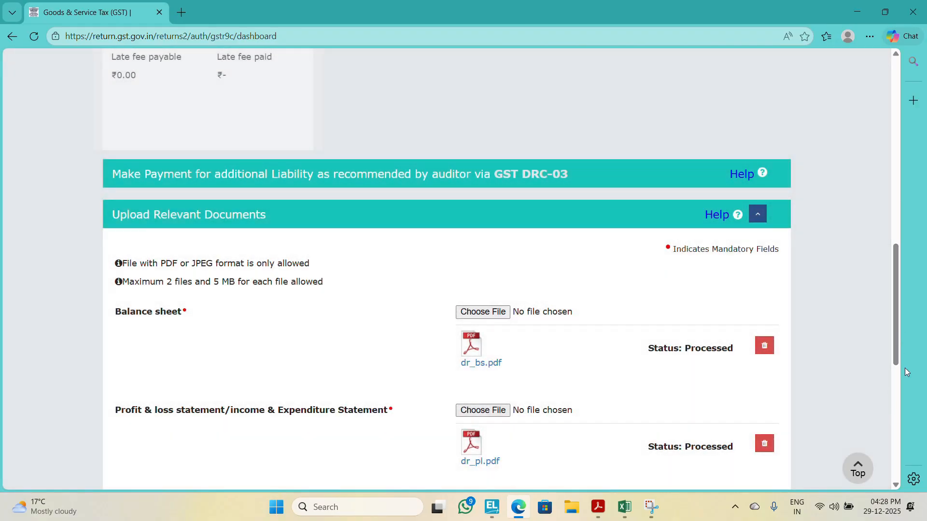
{"action": "scroll", "coordinate": [867, 465], "scroll_direction": "down", "scroll_amount": 8}
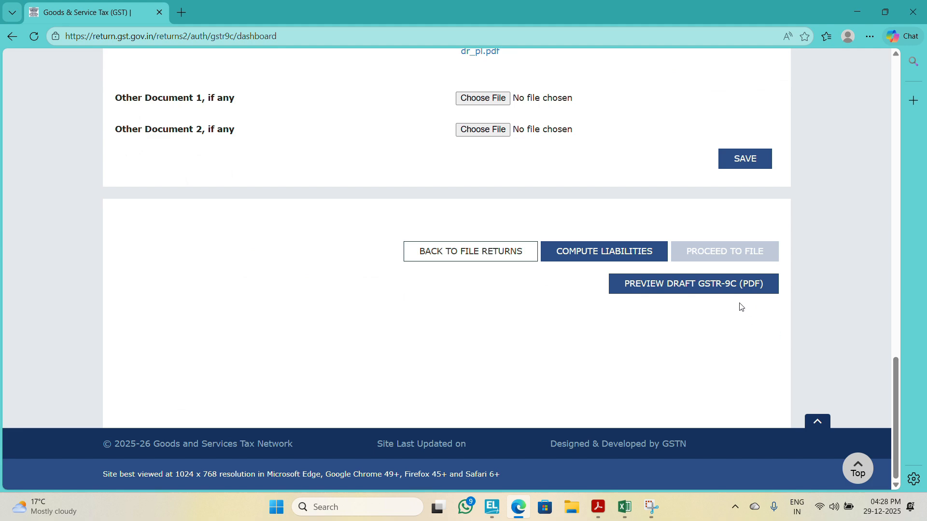
{"action": "left_click", "coordinate": [733, 287]}
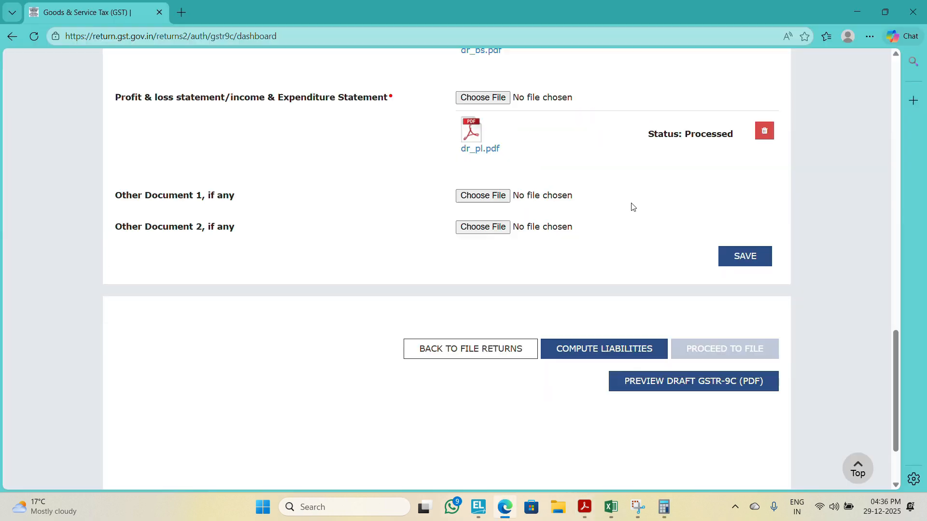
Step: Go back to the annual returns, search 2024-25 and open the offline upload page for GSTR-9C
{"action": "scroll", "coordinate": [633, 206], "scroll_direction": "up", "scroll_amount": 10}
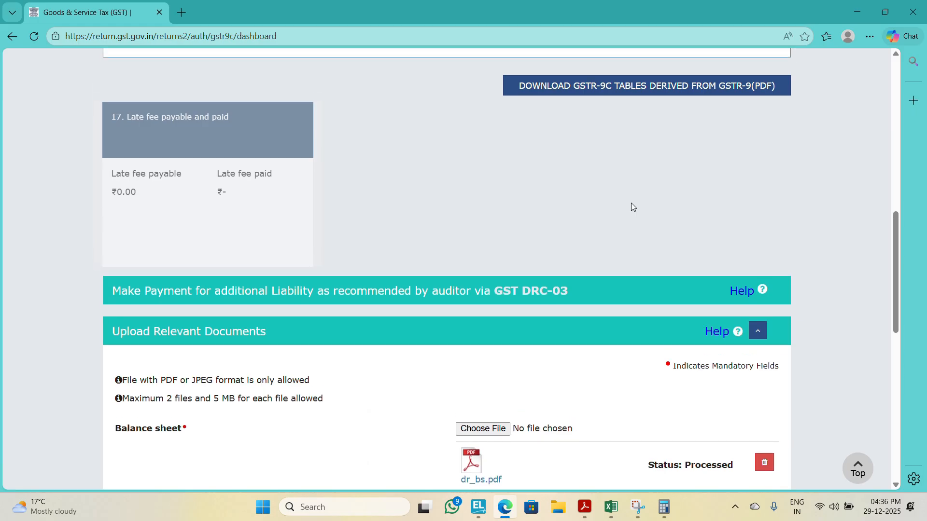
{"action": "scroll", "coordinate": [632, 207], "scroll_direction": "up", "scroll_amount": 7}
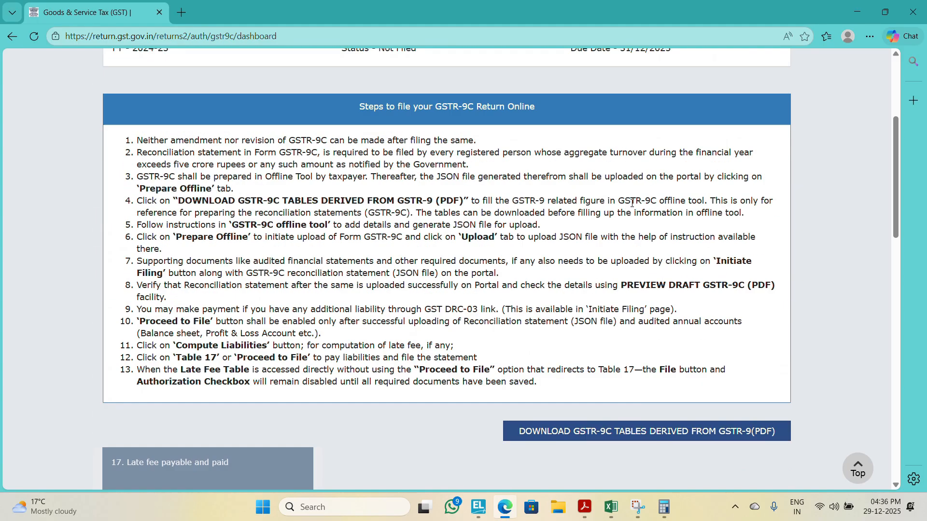
{"action": "scroll", "coordinate": [632, 203], "scroll_direction": "up", "scroll_amount": 5}
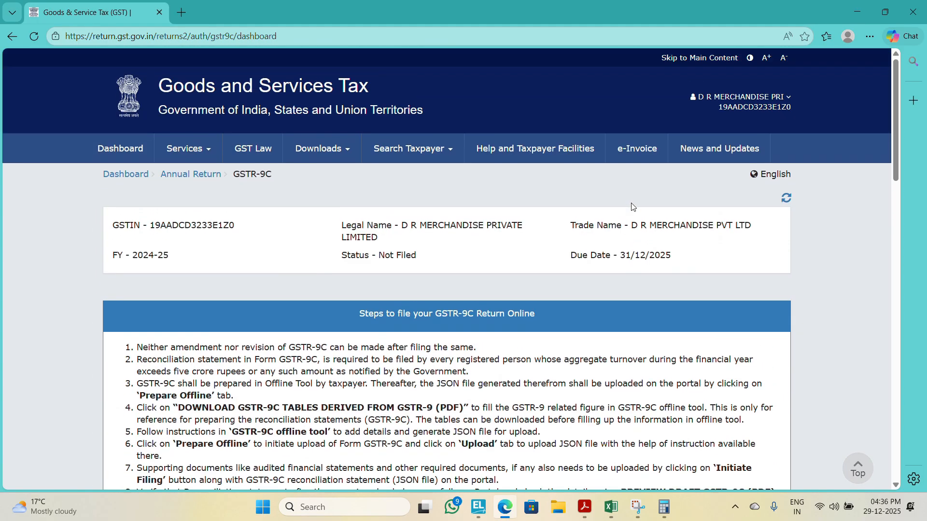
{"action": "left_click", "coordinate": [208, 178]}
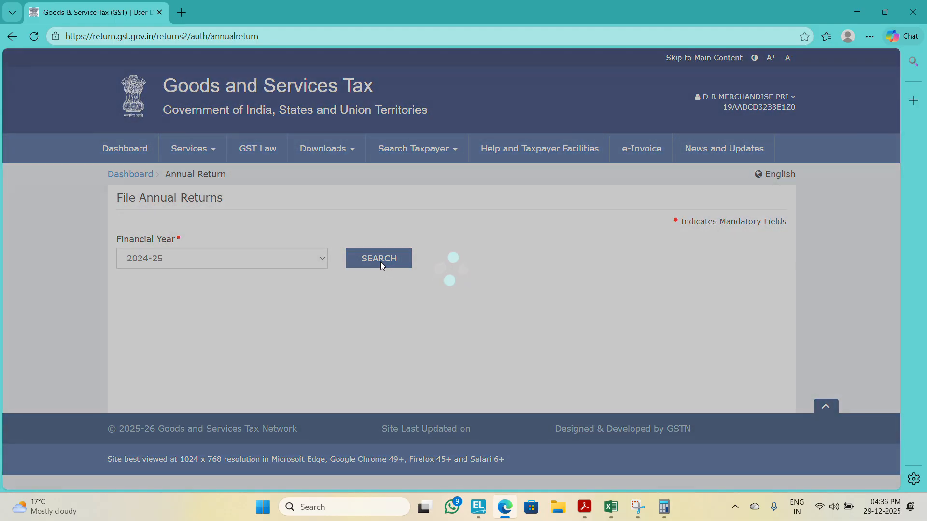
{"action": "left_click", "coordinate": [381, 264]}
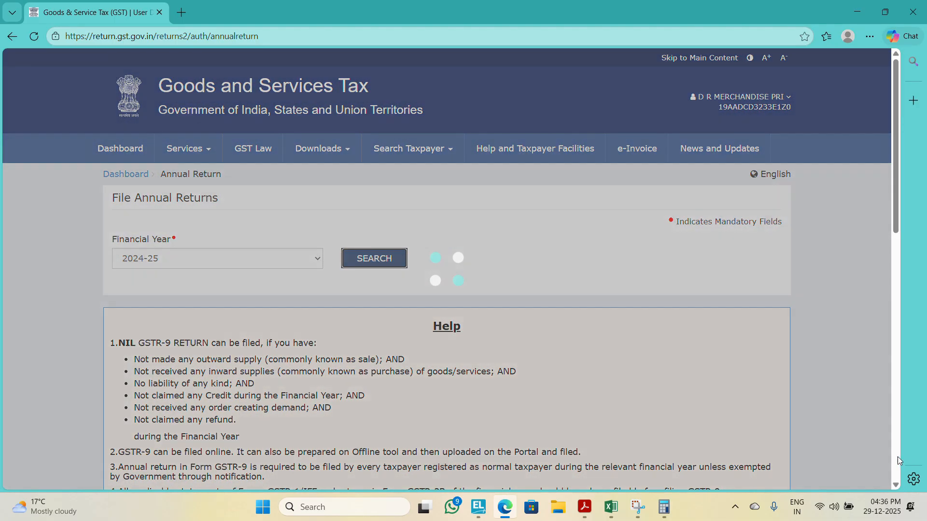
{"action": "left_click", "coordinate": [897, 457]}
{"action": "left_click", "coordinate": [507, 259]}
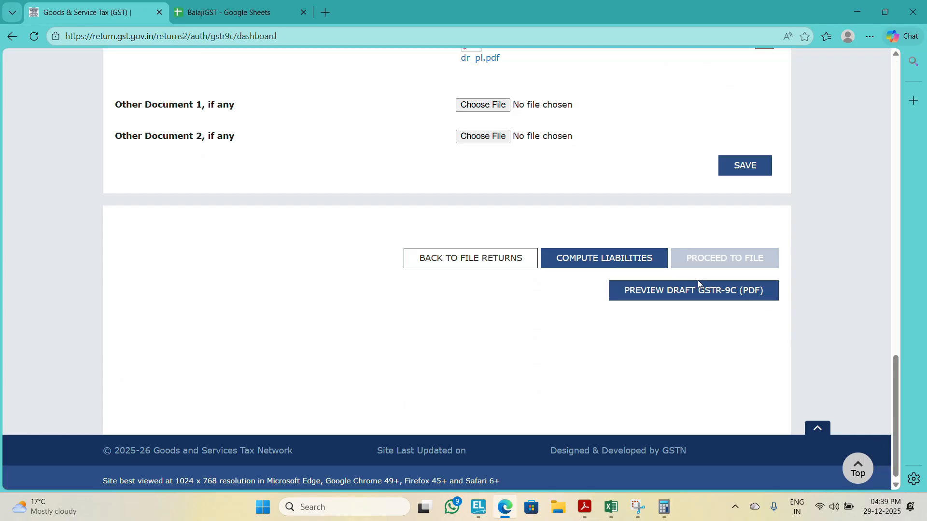
Step: Generate the draft GSTR-9C PDF preview again and look through it to the last page
{"action": "left_click", "coordinate": [690, 289]}
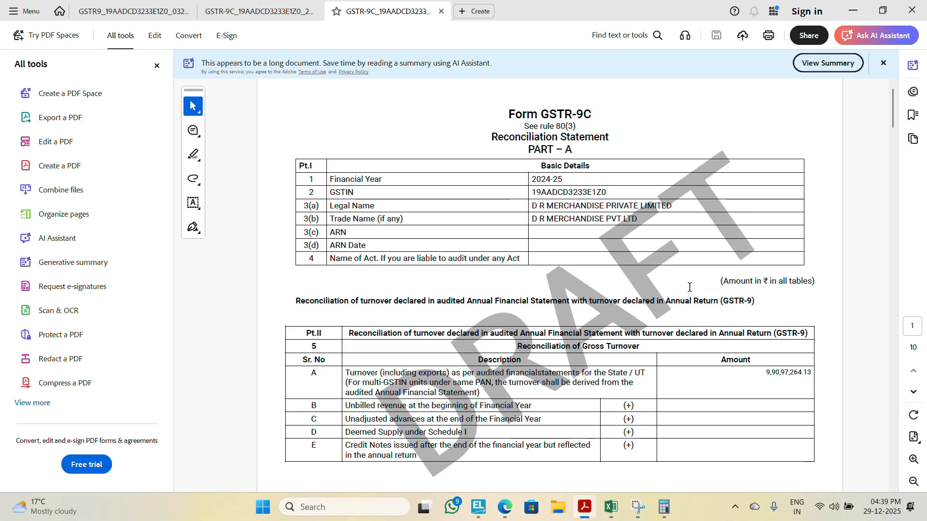
{"action": "scroll", "coordinate": [690, 287], "scroll_direction": "down", "scroll_amount": 20}
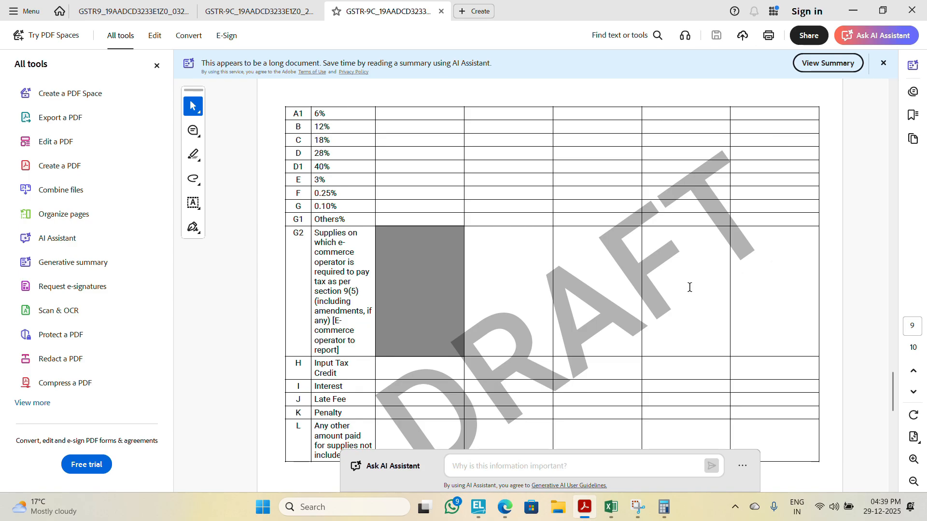
{"action": "scroll", "coordinate": [690, 287], "scroll_direction": "down", "scroll_amount": 10}
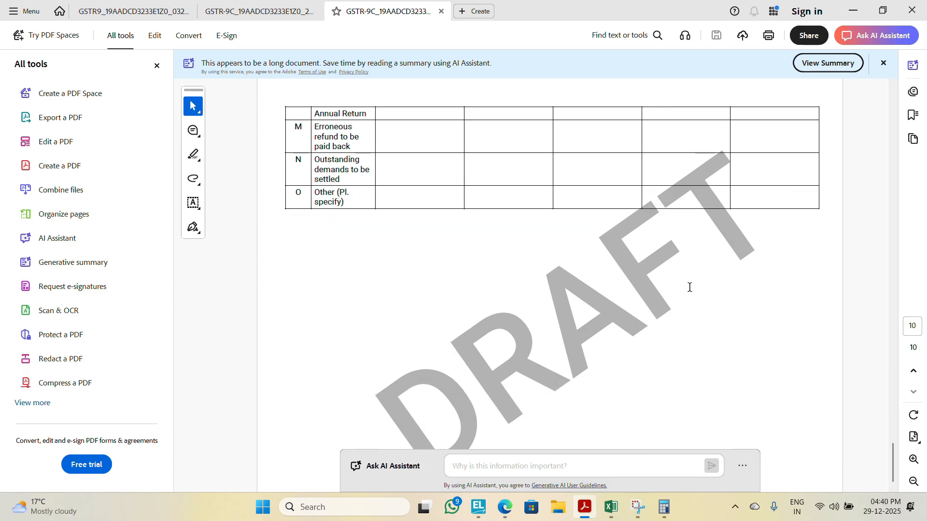
Step: Return to the GSTR-9C dashboard on the GST portal and compute the liabilities
{"action": "key", "text": "alt+Tab"}
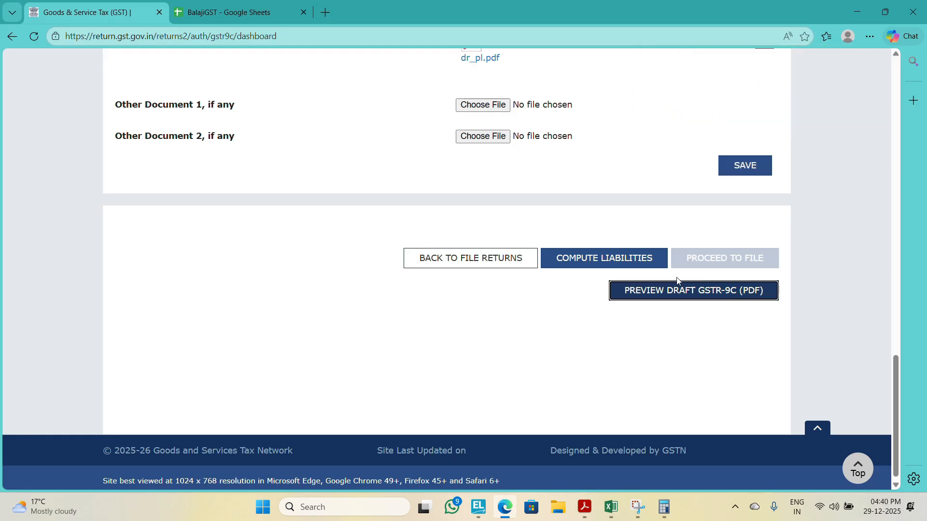
{"action": "left_click", "coordinate": [622, 255]}
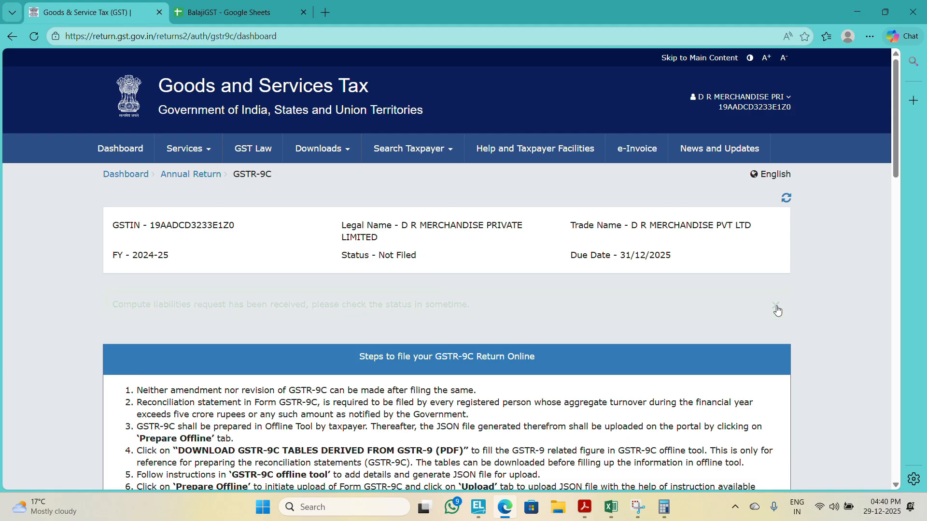
{"action": "left_click_drag", "start_coordinate": [900, 150], "coordinate": [874, 435]}
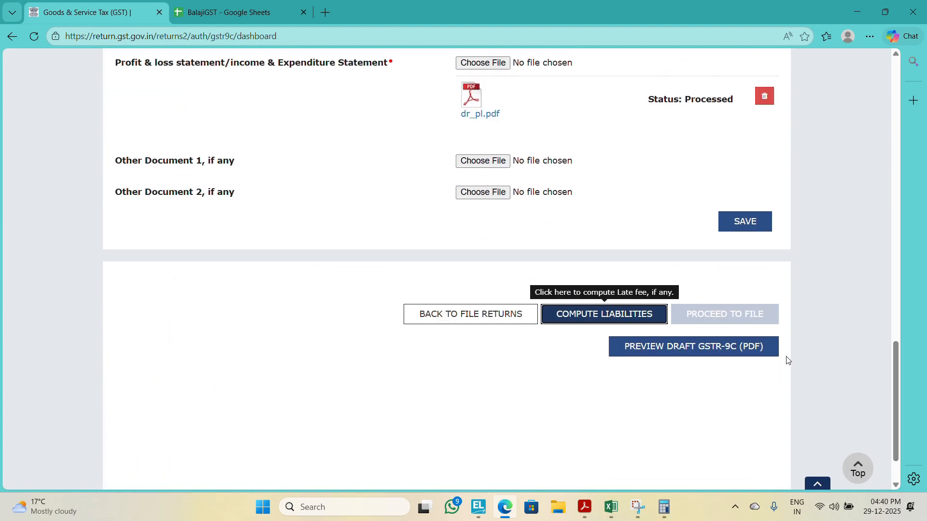
Step: Reopen the GSTR-9C filing from the 2024-25 annual returns and proceed to file
{"action": "left_click", "coordinate": [517, 311]}
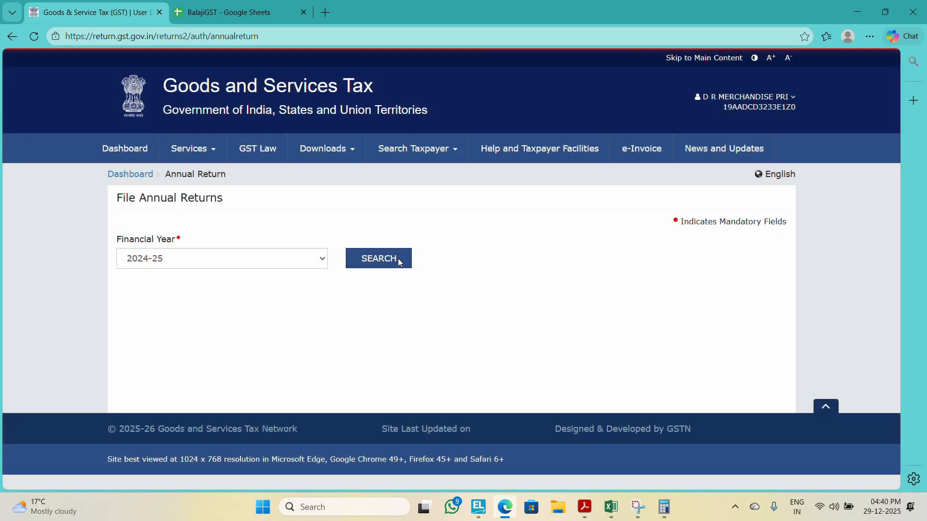
{"action": "left_click", "coordinate": [397, 261]}
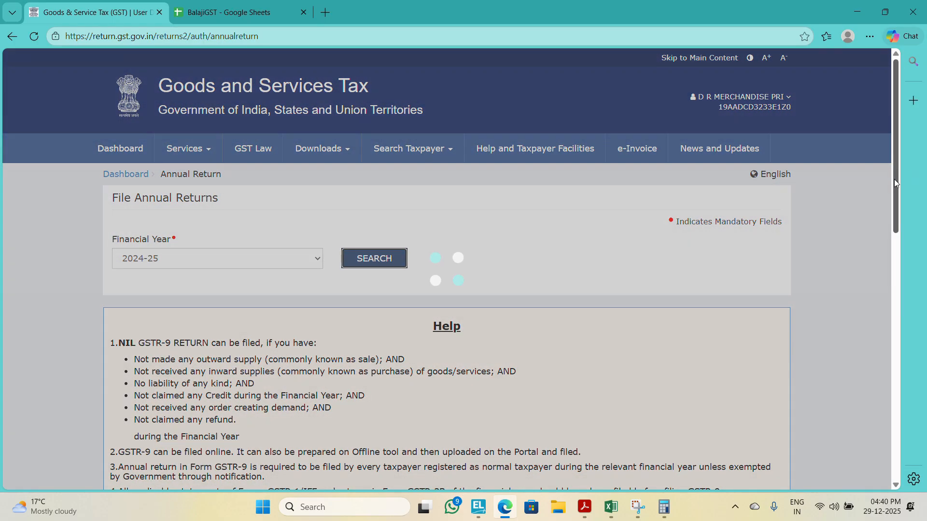
{"action": "left_click_drag", "start_coordinate": [895, 179], "coordinate": [874, 363]}
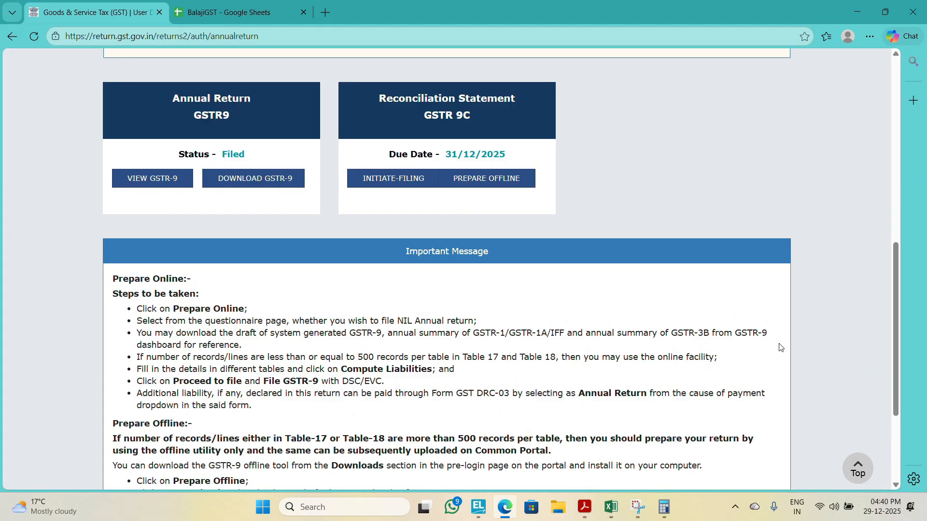
{"action": "left_click", "coordinate": [392, 188]}
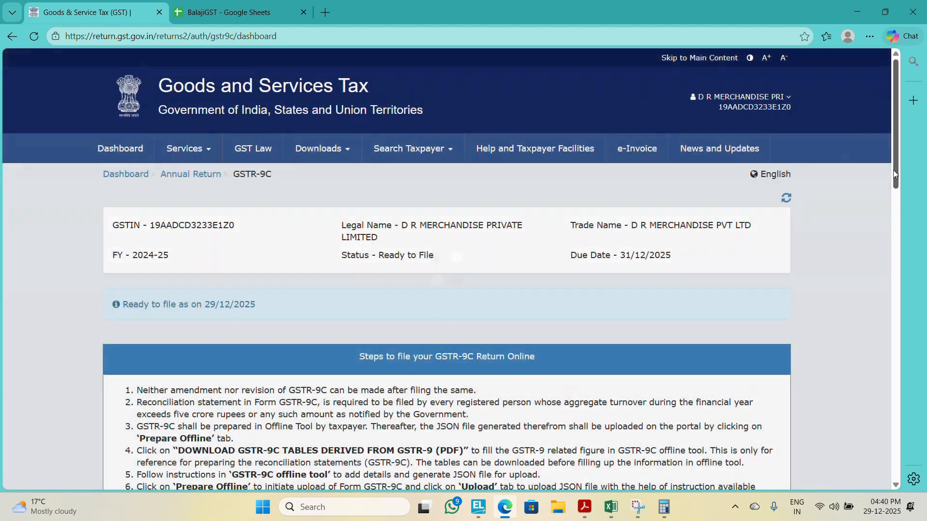
{"action": "left_click_drag", "start_coordinate": [893, 170], "coordinate": [903, 466]}
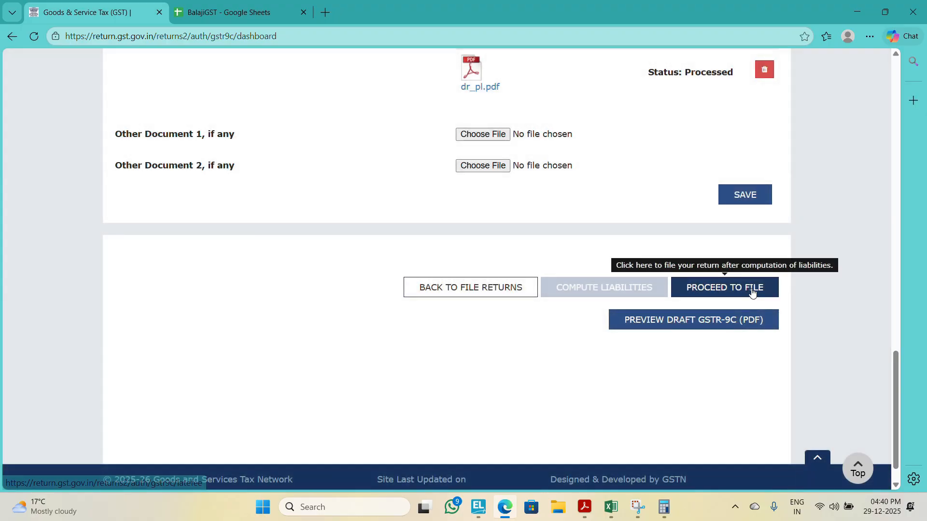
{"action": "left_click", "coordinate": [751, 289]}
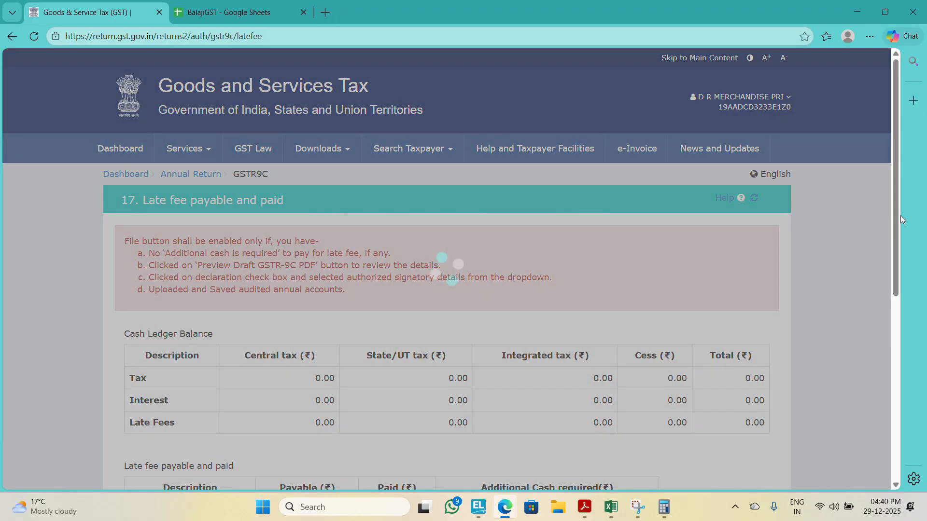
Step: Accept the declaration below the late fee table and select the authorised signatory
{"action": "left_click_drag", "start_coordinate": [898, 241], "coordinate": [885, 364]}
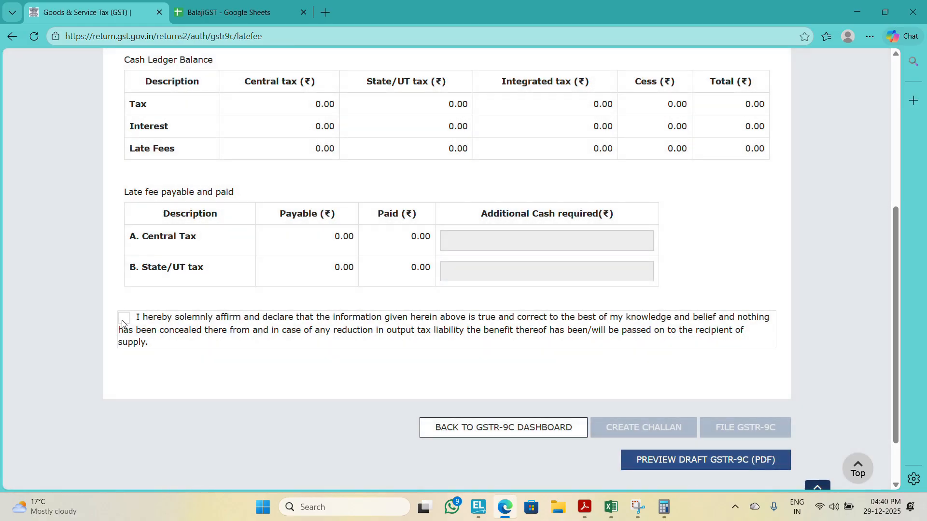
{"action": "left_click", "coordinate": [123, 321]}
{"action": "left_click", "coordinate": [153, 377]}
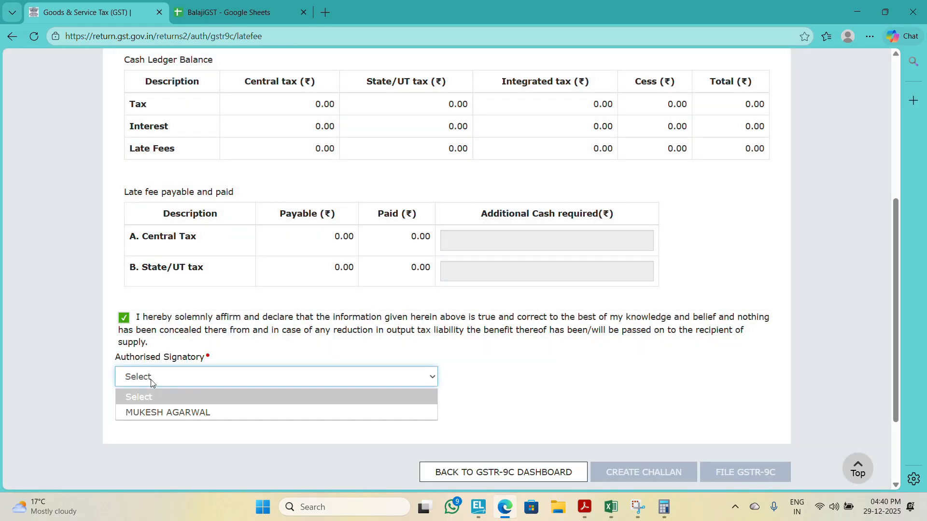
{"action": "left_click", "coordinate": [152, 412]}
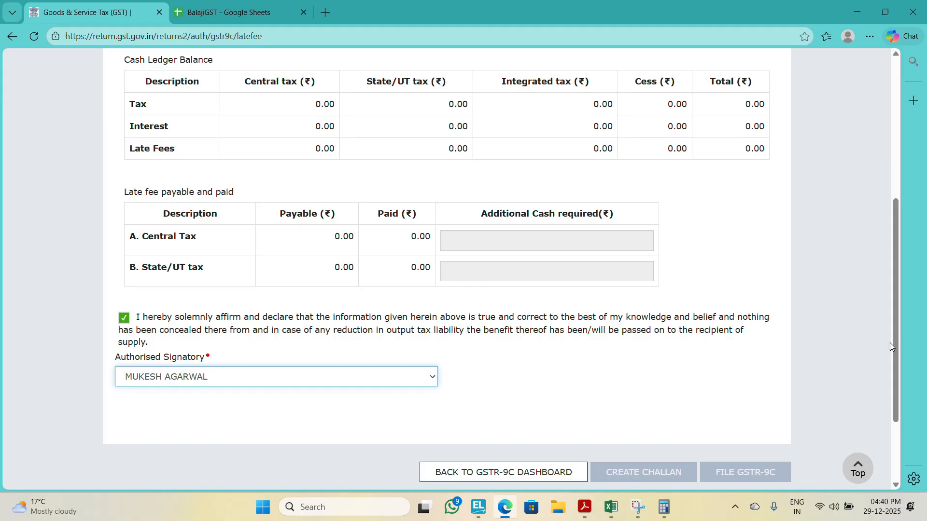
Step: Generate the draft GSTR-9C PDF preview and check it against the profit and loss account in TallyPrime
{"action": "left_click_drag", "start_coordinate": [897, 347], "coordinate": [889, 441]}
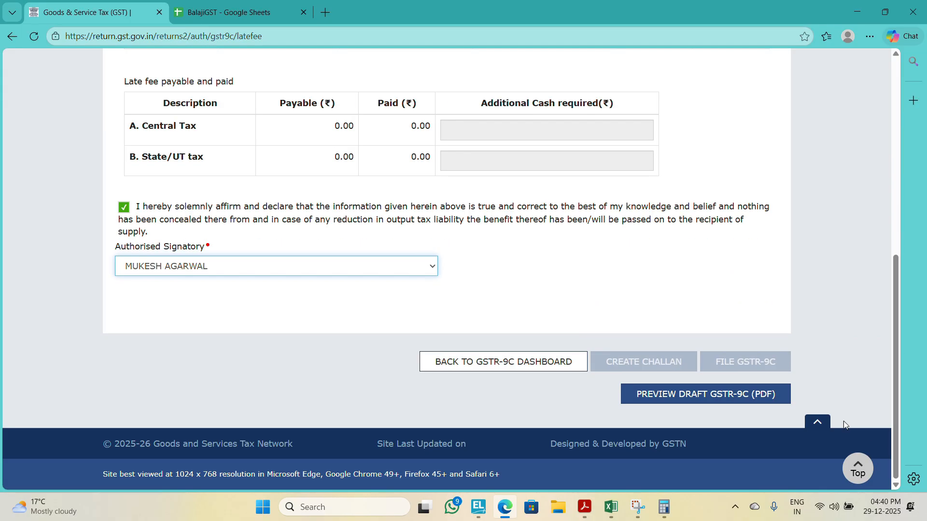
{"action": "left_click", "coordinate": [734, 398]}
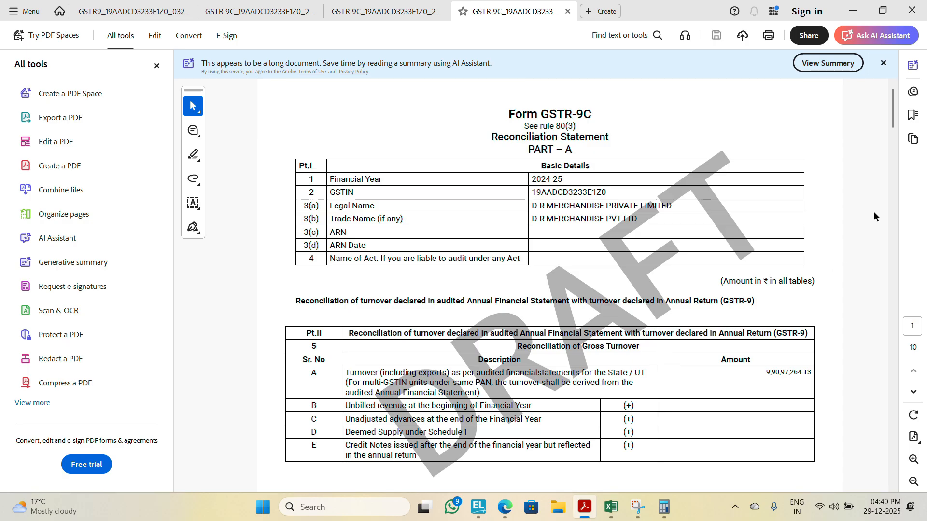
{"action": "key", "text": "alt+Tab"}
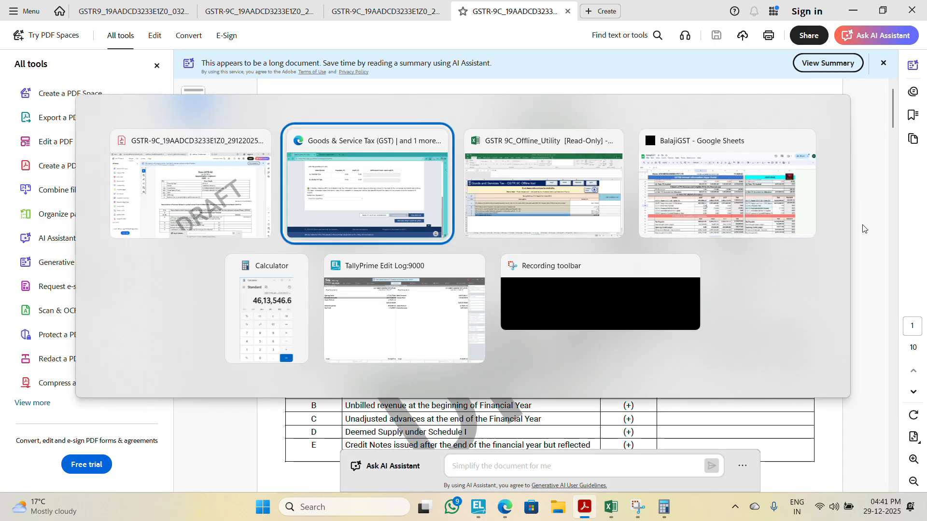
{"action": "key", "text": "alt+Tab"}
{"action": "key", "text": "alt+Tab"}
{"action": "key", "text": "alt+Tab"}
{"action": "key", "text": "alt+Tab"}
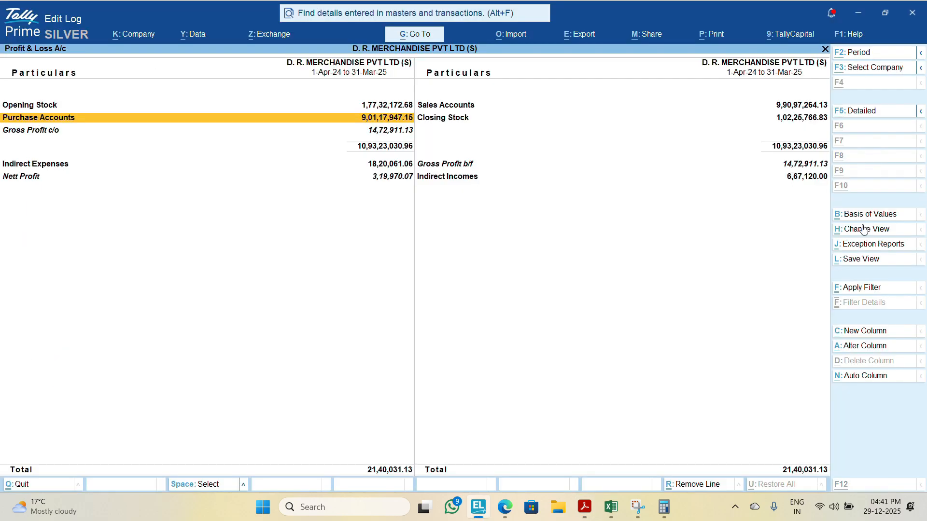
{"action": "key", "text": "alt+Tab"}
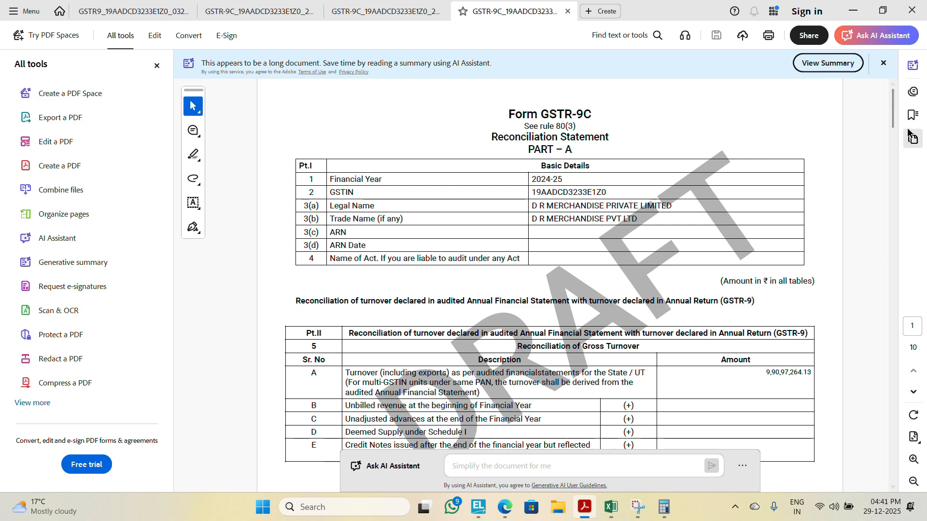
{"action": "left_click_drag", "start_coordinate": [892, 121], "coordinate": [851, 500]}
Step: Return to the GST portal, submit GSTR-9C for filing and accept the ledger offset warning
{"action": "key", "text": "alt+Tab"}
{"action": "key", "text": "alt+Tab"}
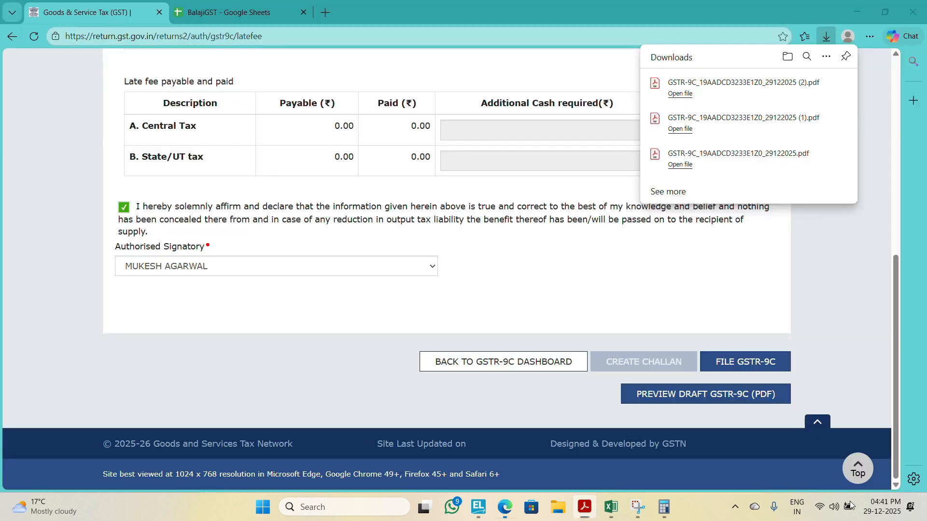
{"action": "left_click", "coordinate": [749, 357]}
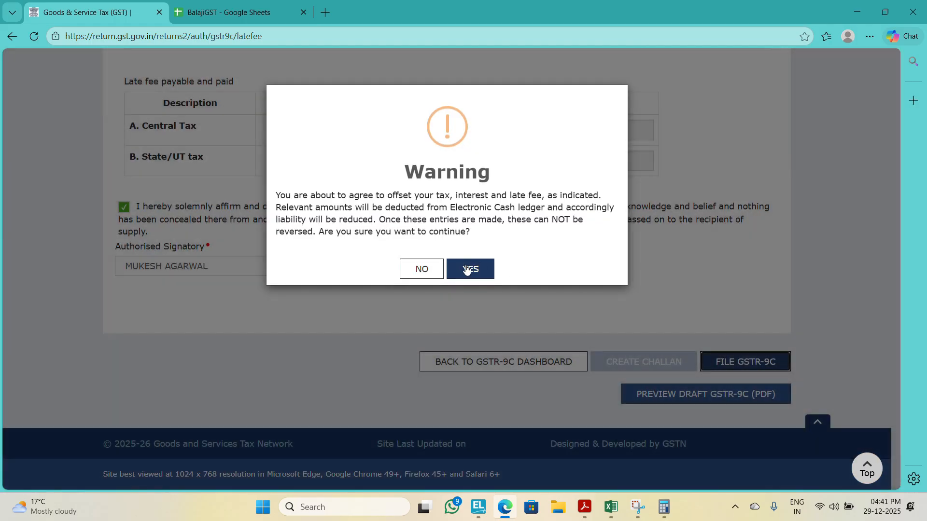
{"action": "left_click", "coordinate": [467, 269]}
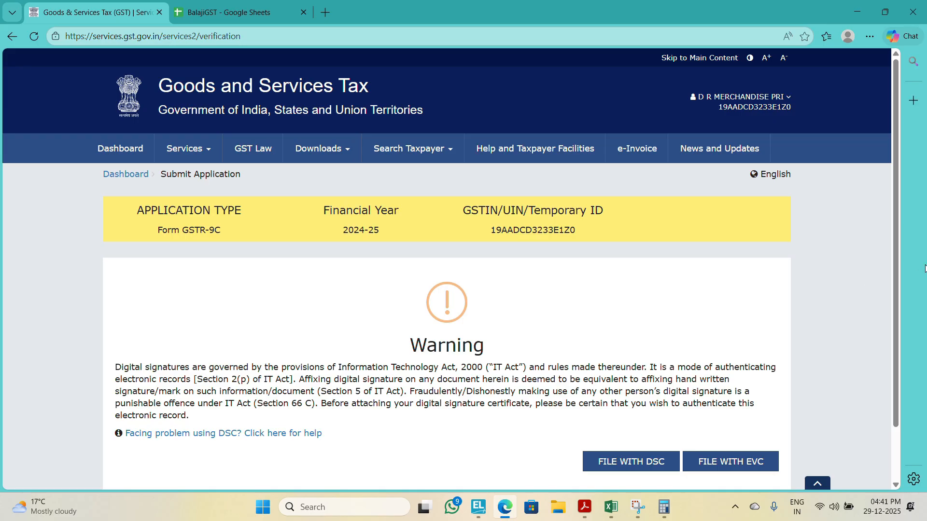
{"action": "left_click_drag", "start_coordinate": [896, 291], "coordinate": [892, 353]}
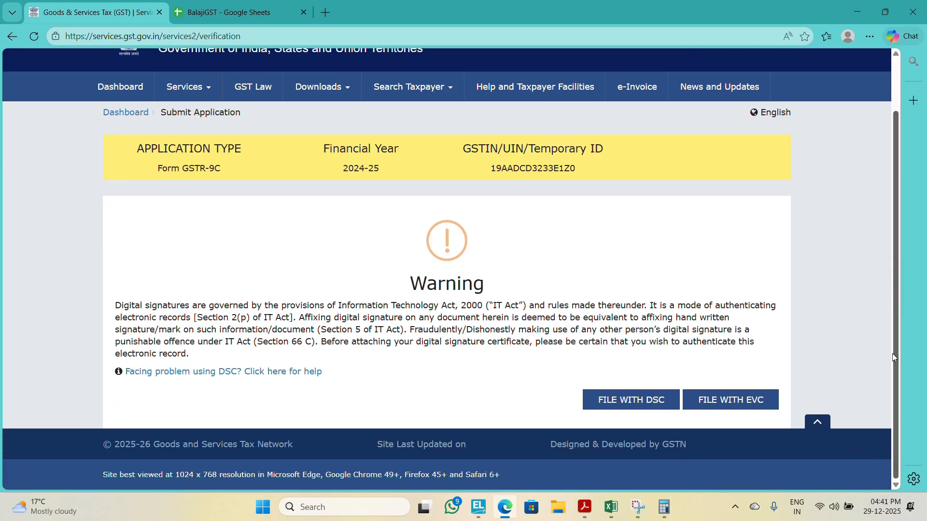
Step: Choose EVC as the verification method for filing the FY 2024-25 GSTR-9C
{"action": "left_click", "coordinate": [733, 401]}
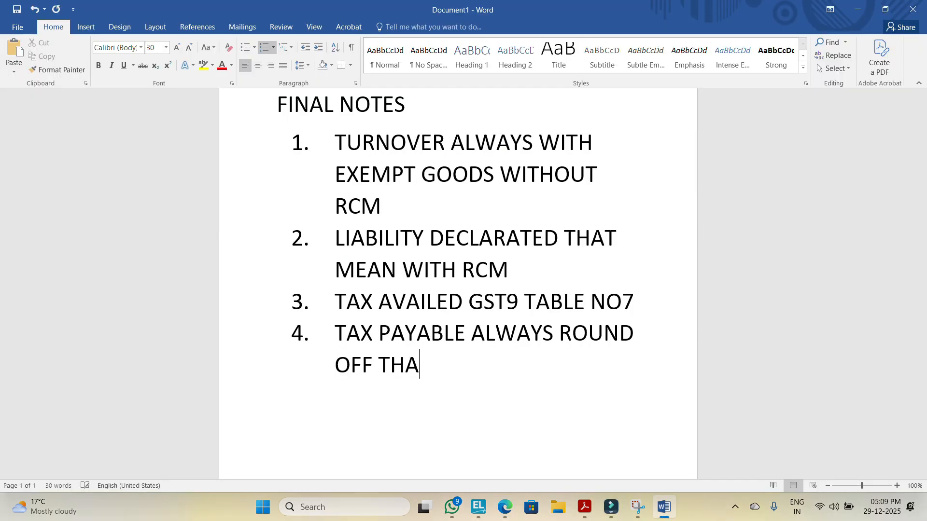
Step: Switch to the final notes in Word and continue note 4 on tax payable round-off with THAT MEAN GST 9
{"action": "type", "text": "T MEAN GST 9"}
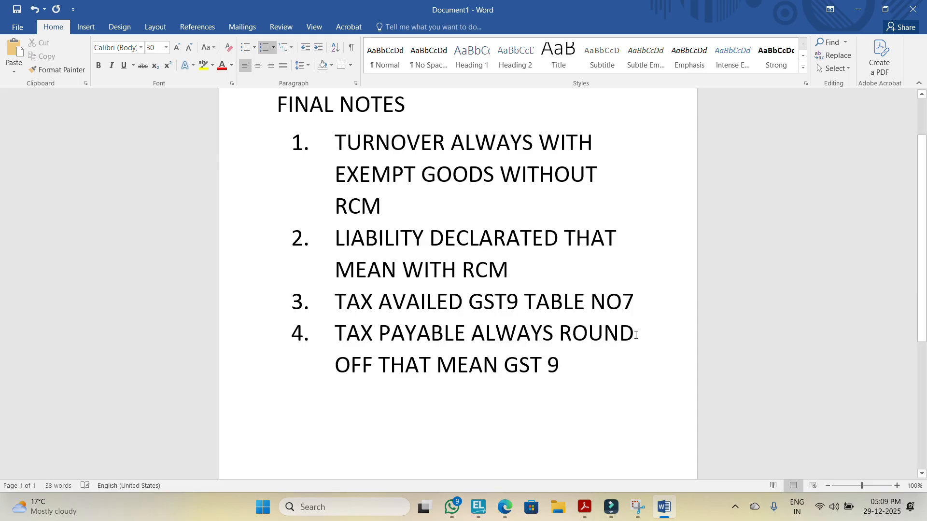
Step: Look up the tax paid table in the GSTR-9 PDF, and complete note 4 in Word with TABLE NO 9
{"action": "left_click", "coordinate": [583, 507]}
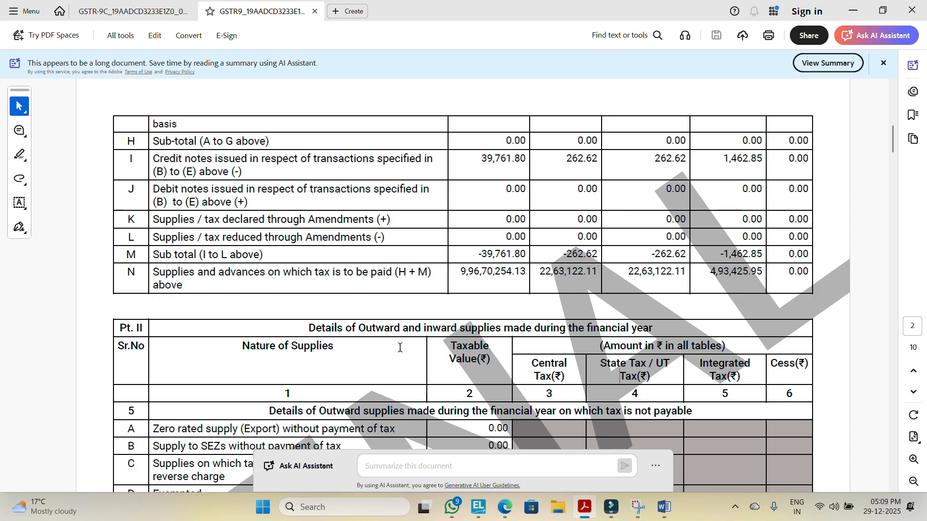
{"action": "scroll", "coordinate": [400, 347], "scroll_direction": "down", "scroll_amount": 15}
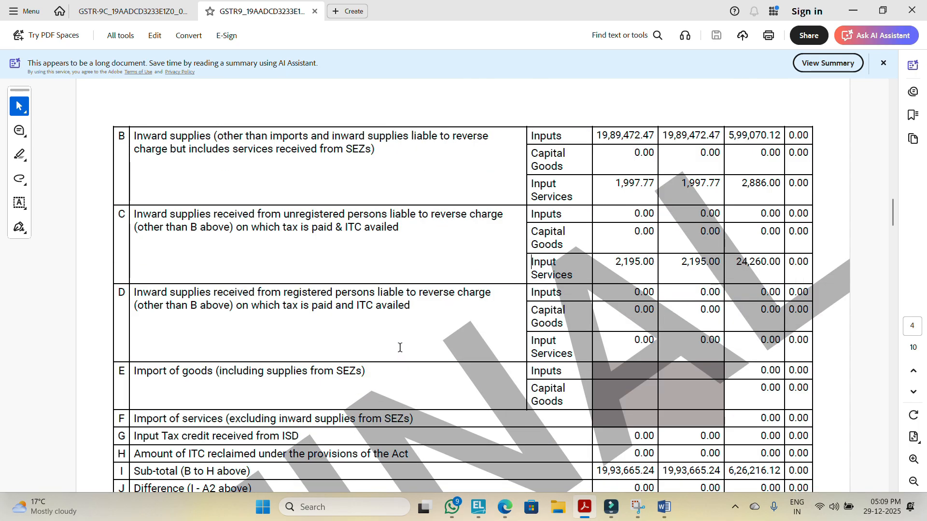
{"action": "scroll", "coordinate": [400, 347], "scroll_direction": "down", "scroll_amount": 15}
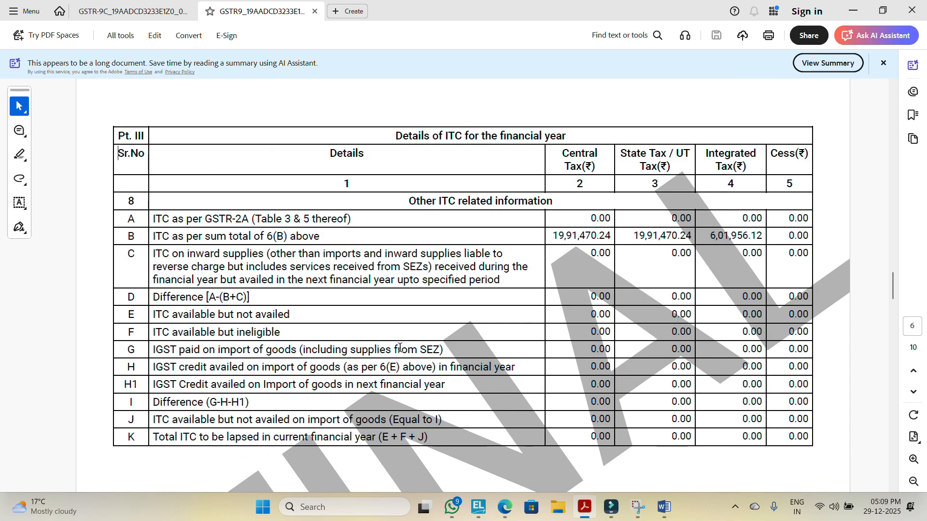
{"action": "scroll", "coordinate": [400, 347], "scroll_direction": "down", "scroll_amount": 3}
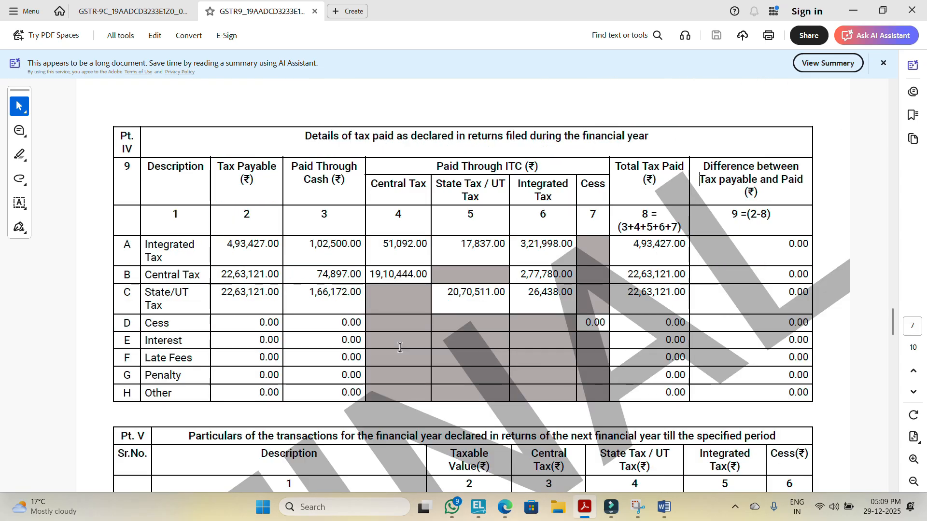
{"action": "key", "text": "alt+Tab"}
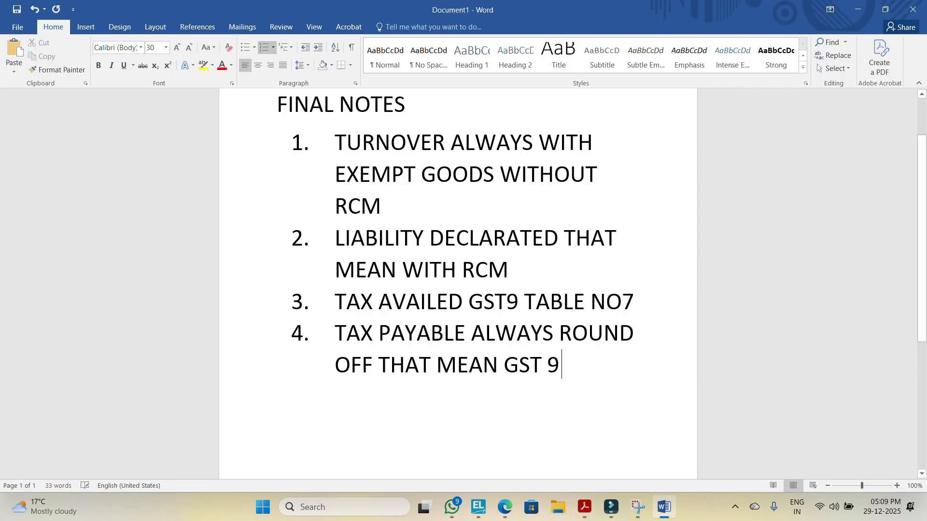
{"action": "type", "text": "TABLE"}
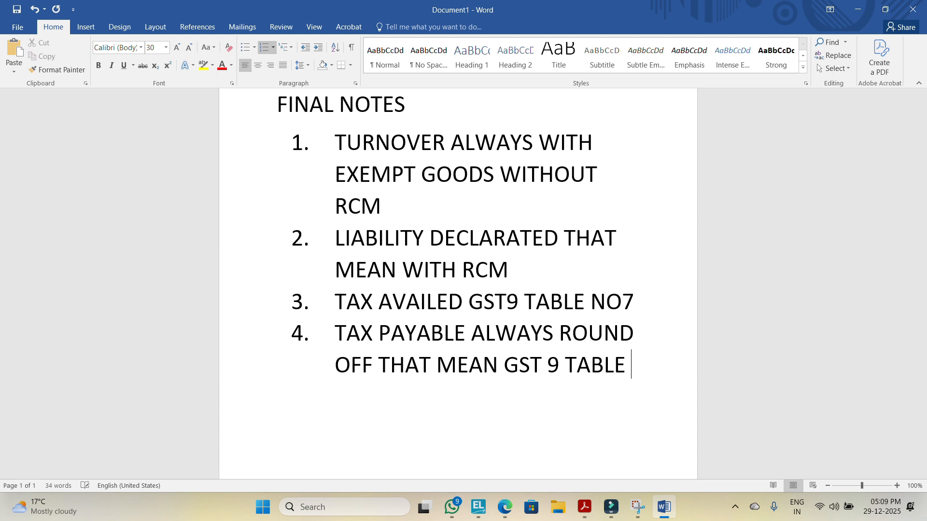
{"action": "type", "text": " N"}
{"action": "key", "text": "BackSpace"}
{"action": "type", "text": "NO 9"}
{"action": "key", "text": "Return"}
{"action": "type", "text": "THEN CAN"}
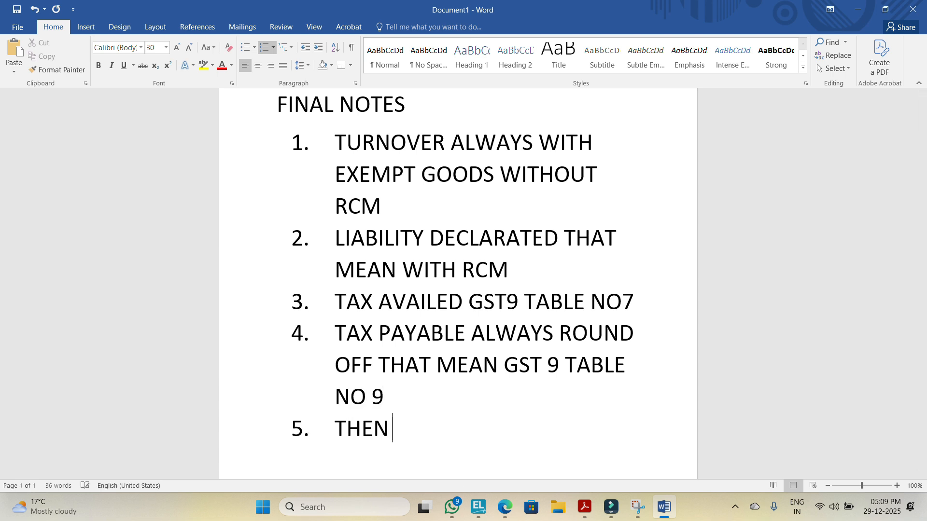
{"action": "key", "text": "BackSpace"}
{"action": "key", "text": "BackSpace"}
{"action": "key", "text": "BackSpace"}
Step: Write note 5 as AUDIT REPORT TURNOVER MUST BE MATCH WITH GST TURNOVER
{"action": "key", "text": "BackSpace"}
{"action": "key", "text": "BackSpace"}
{"action": "key", "text": "BackSpace"}
{"action": "key", "text": "BackSpace"}
{"action": "key", "text": "BackSpace"}
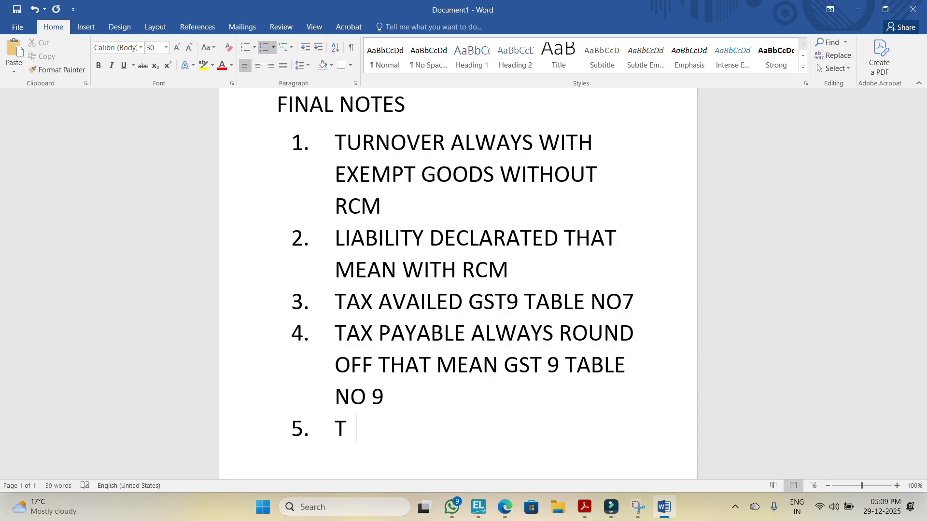
{"action": "type", "text": "AUTO"}
{"action": "key", "text": "BackSpace"}
{"action": "key", "text": "BackSpace"}
{"action": "key", "text": "BackSpace"}
{"action": "type", "text": "UDIT REPORT"}
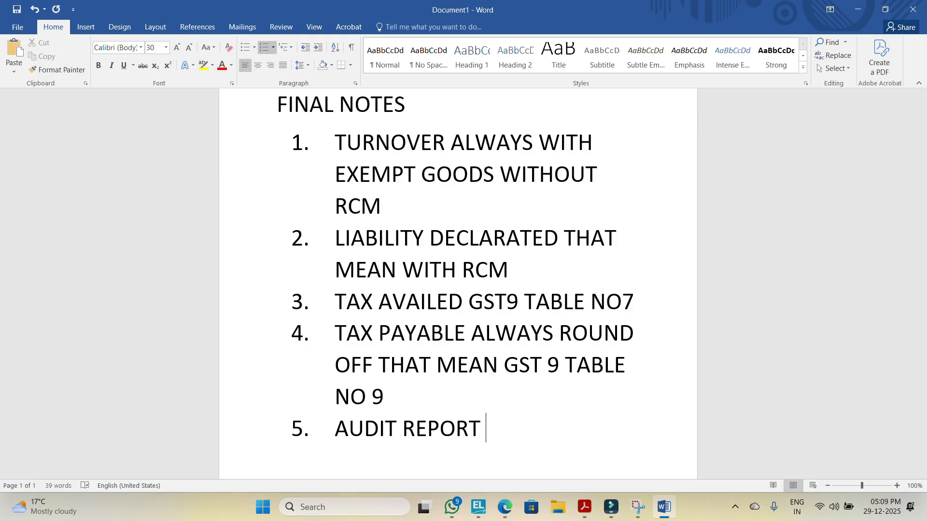
{"action": "type", "text": "TURNOVE"}
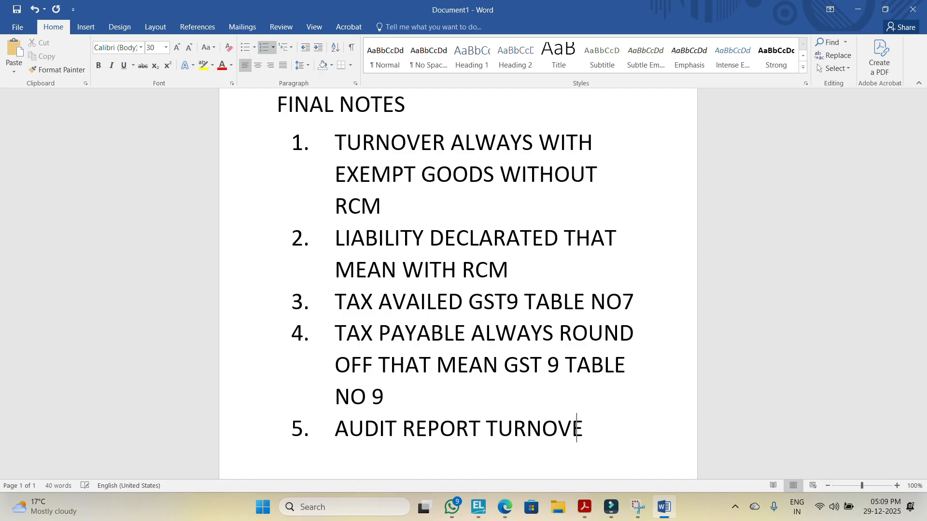
{"action": "type", "text": "R MIS"}
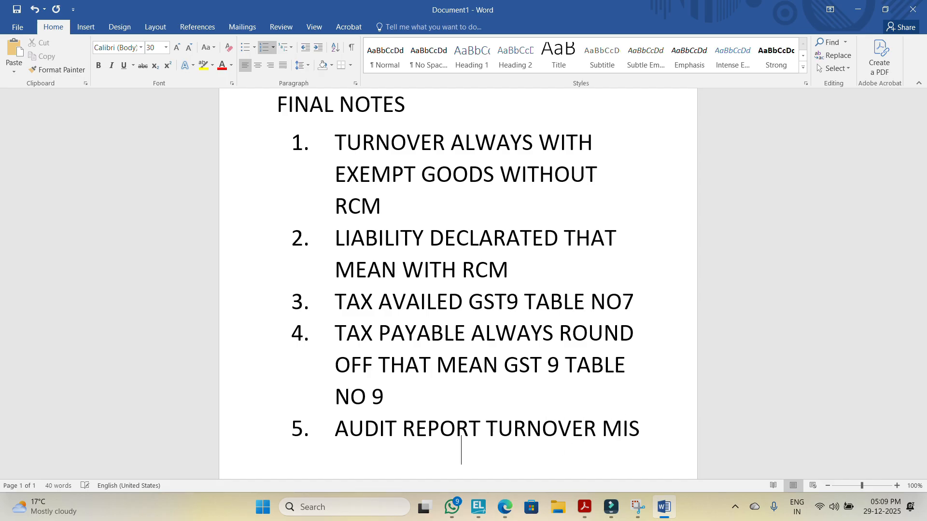
{"action": "key", "text": "BackSpace"}
{"action": "key", "text": "BackSpace"}
{"action": "type", "text": "UST BE "}
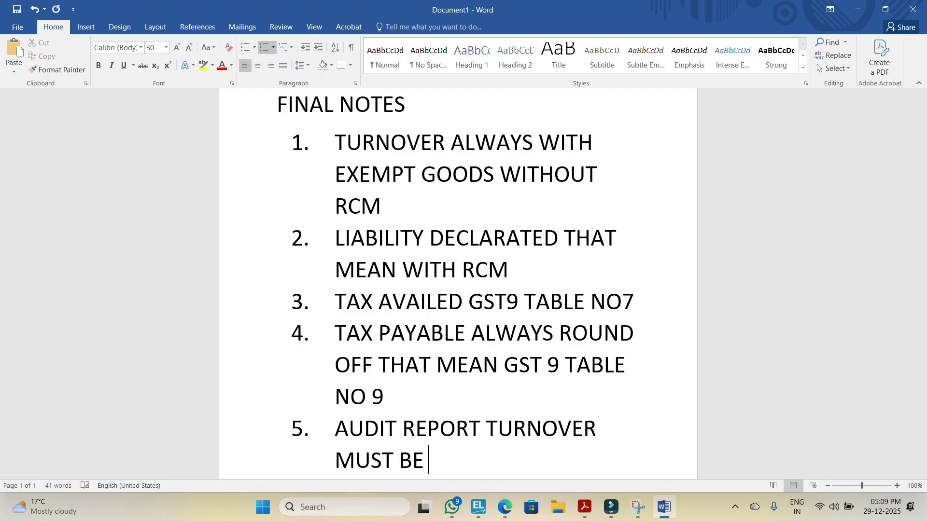
{"action": "type", "text": "MATCH WITH "}
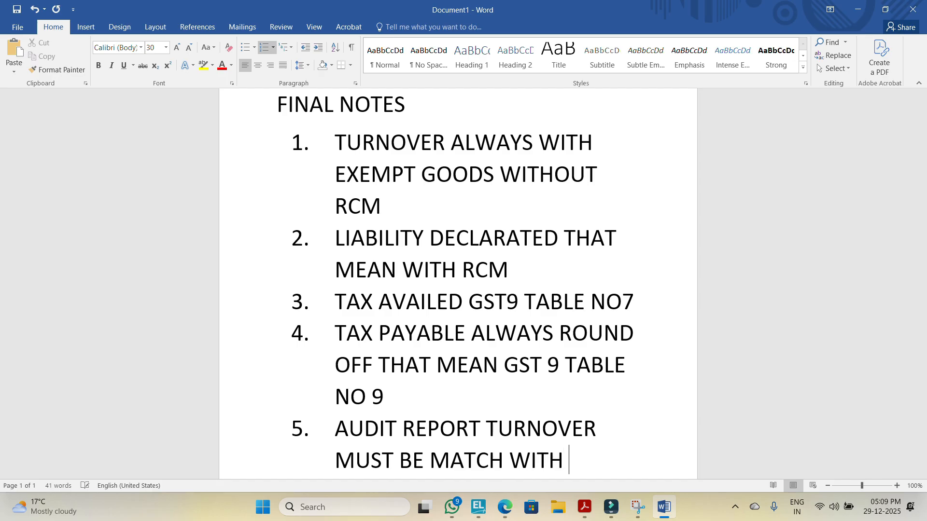
{"action": "type", "text": "GST TU"}
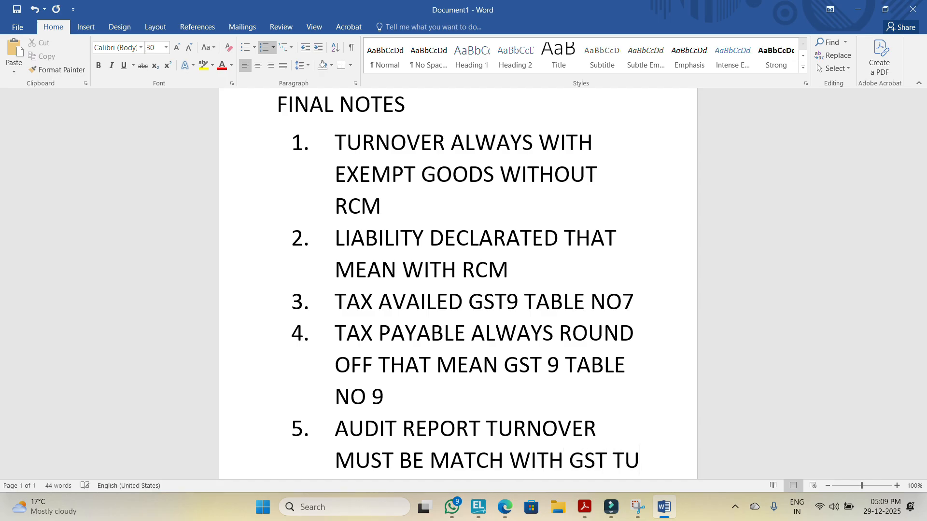
{"action": "type", "text": "RNOVER"}
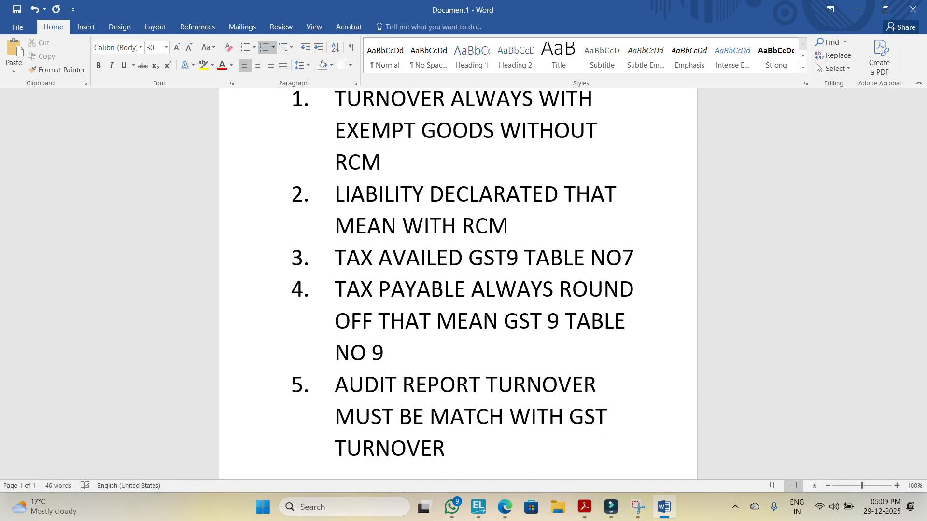
{"action": "type", "text": " THEN CA"}
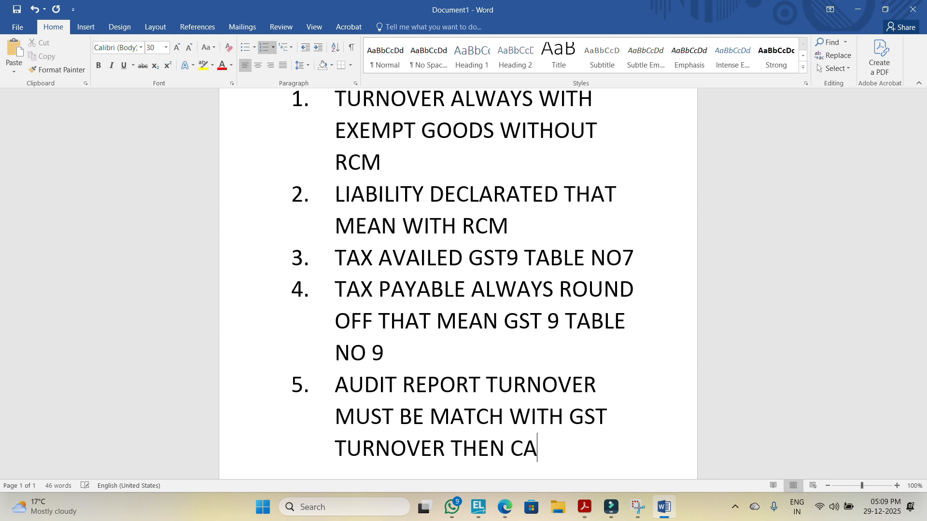
Step: Add THEN FILE to the end of note 5
{"action": "key", "text": "BackSpace"}
{"action": "key", "text": "BackSpace"}
{"action": "type", "text": "FILE"}
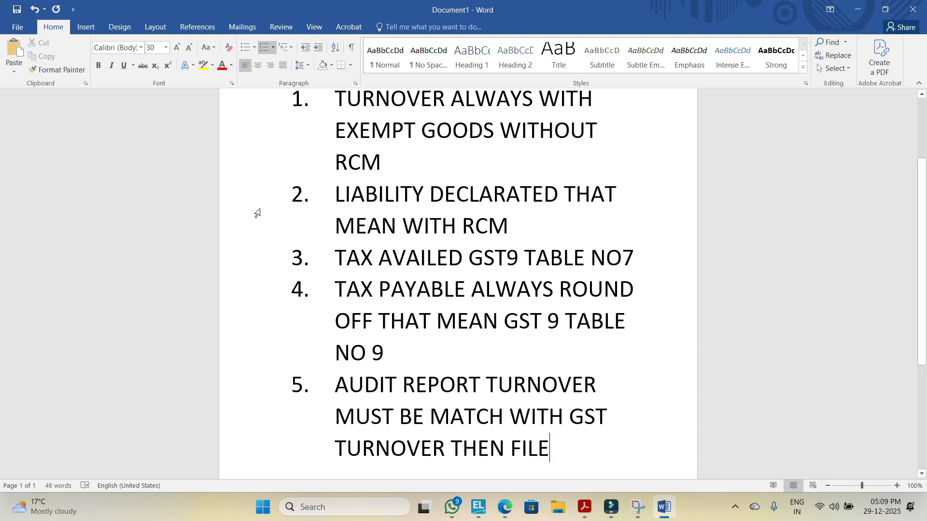